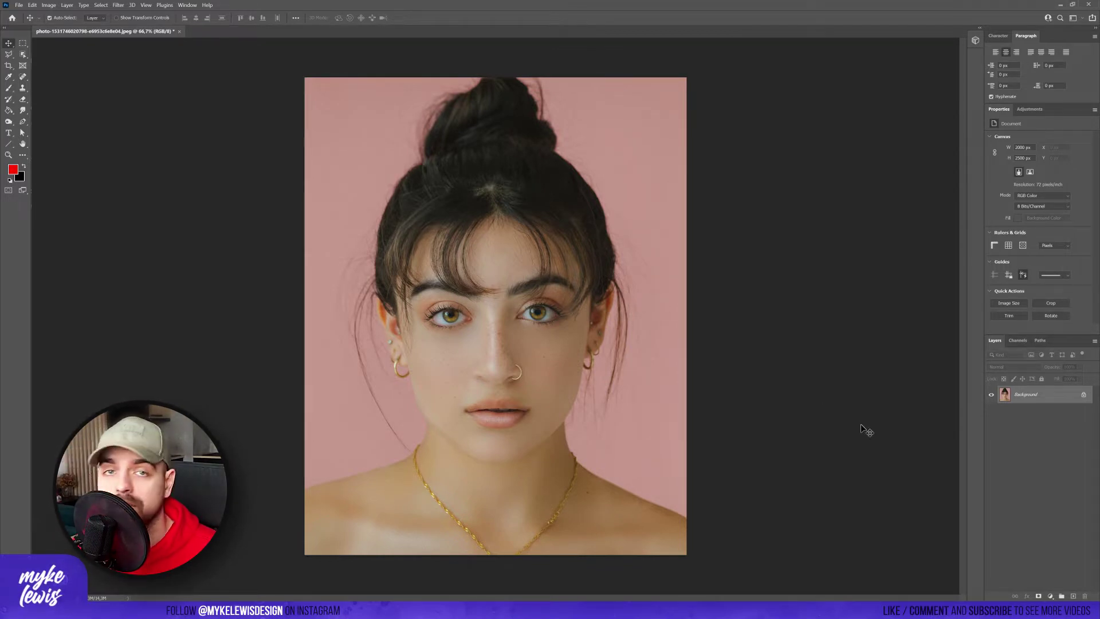
Duplicate the Background layer and mask out the pink backdrop around the woman on the copy with Select and Mask
key(ctrl+j)
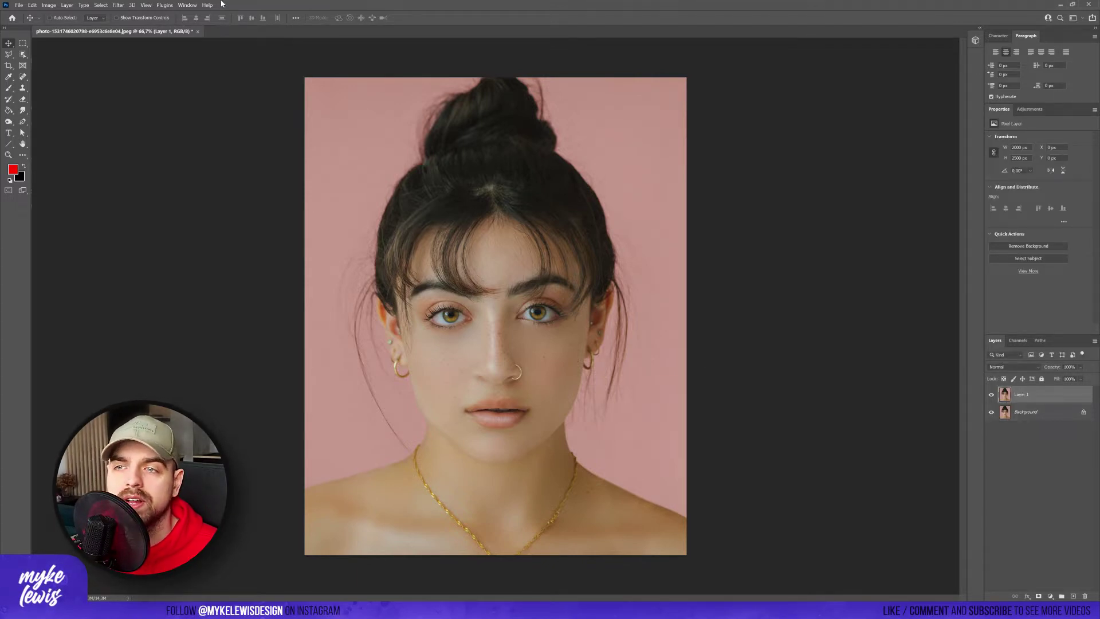
click(99, 5)
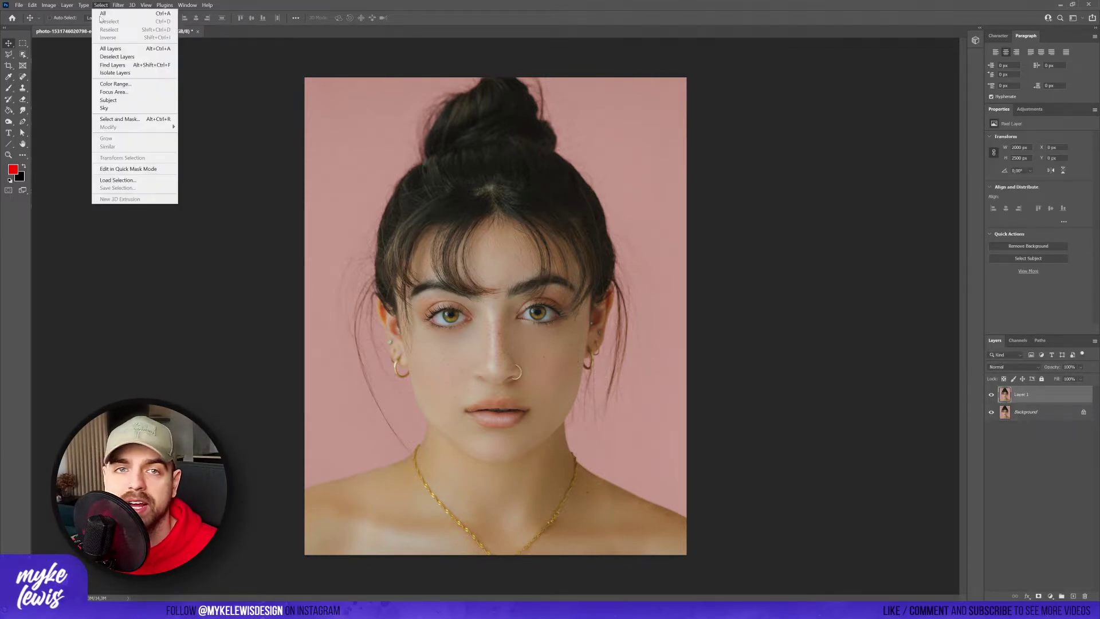
click(119, 119)
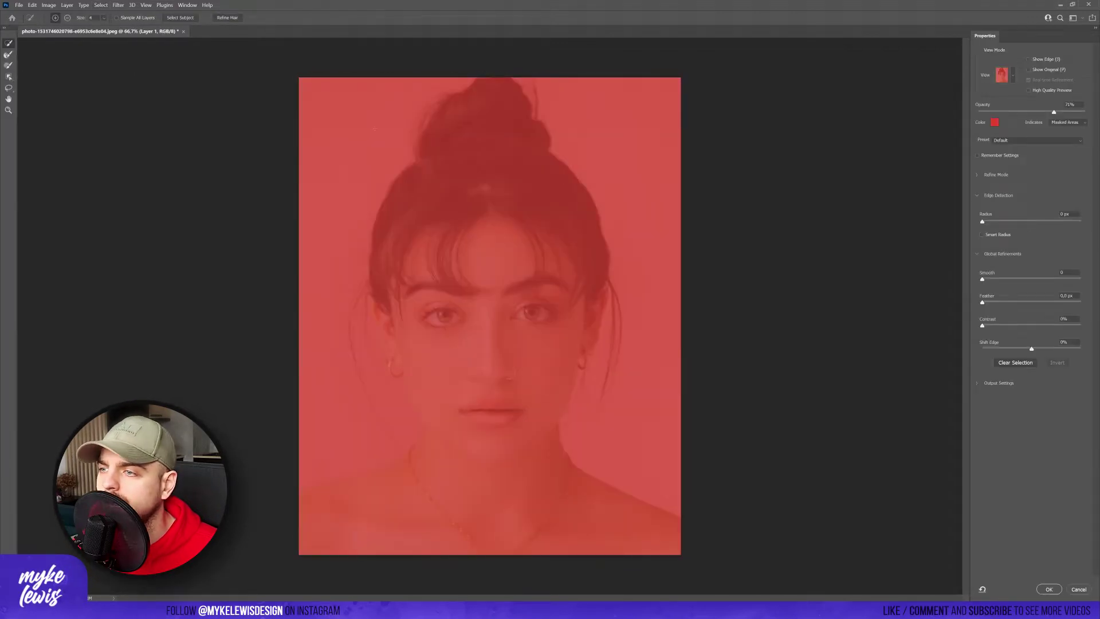
mouse_move(493, 130)
mouse_down()
mouse_move(470, 126)
mouse_move(435, 313)
mouse_move(459, 373)
mouse_up()
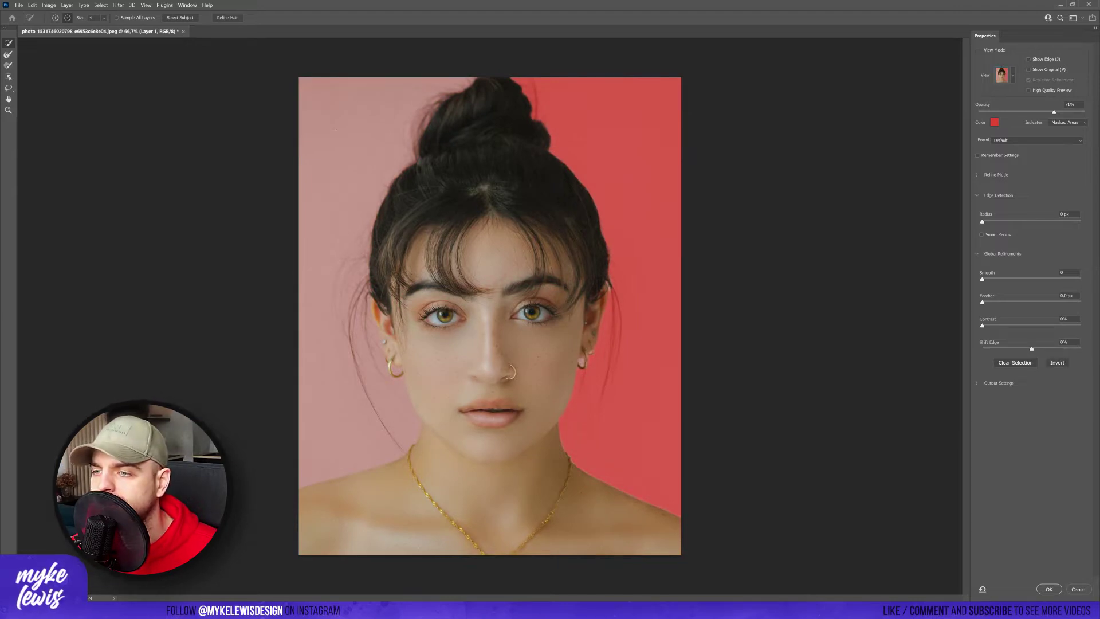
mouse_move(323, 103)
mouse_down()
mouse_move(312, 182)
mouse_move(315, 262)
mouse_move(301, 317)
mouse_move(320, 440)
mouse_up()
key(ctrl+minus)
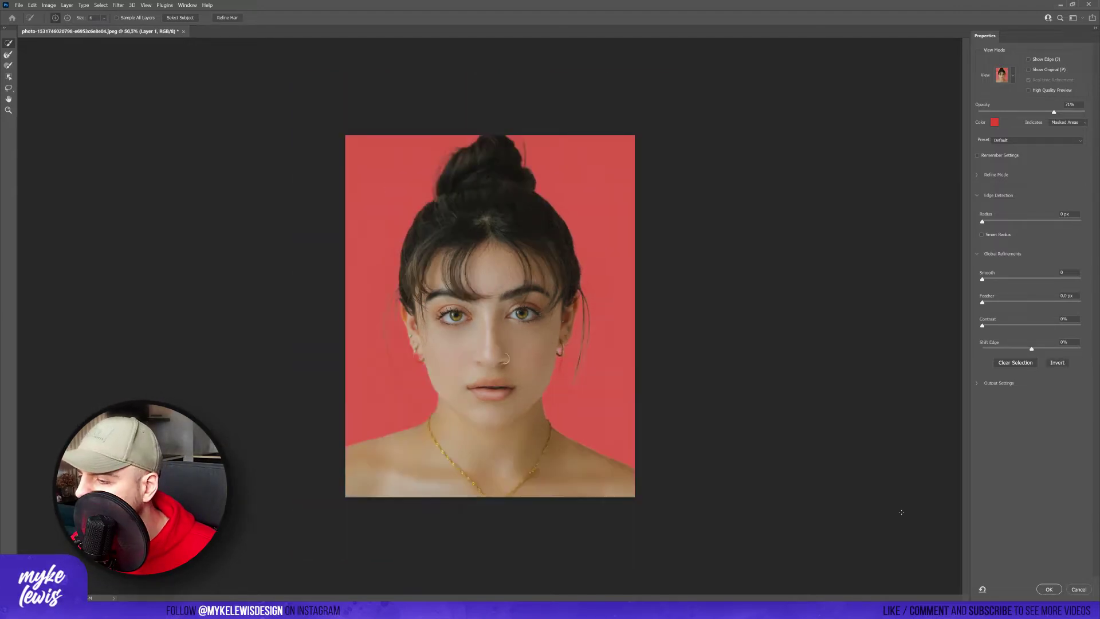
click(1049, 590)
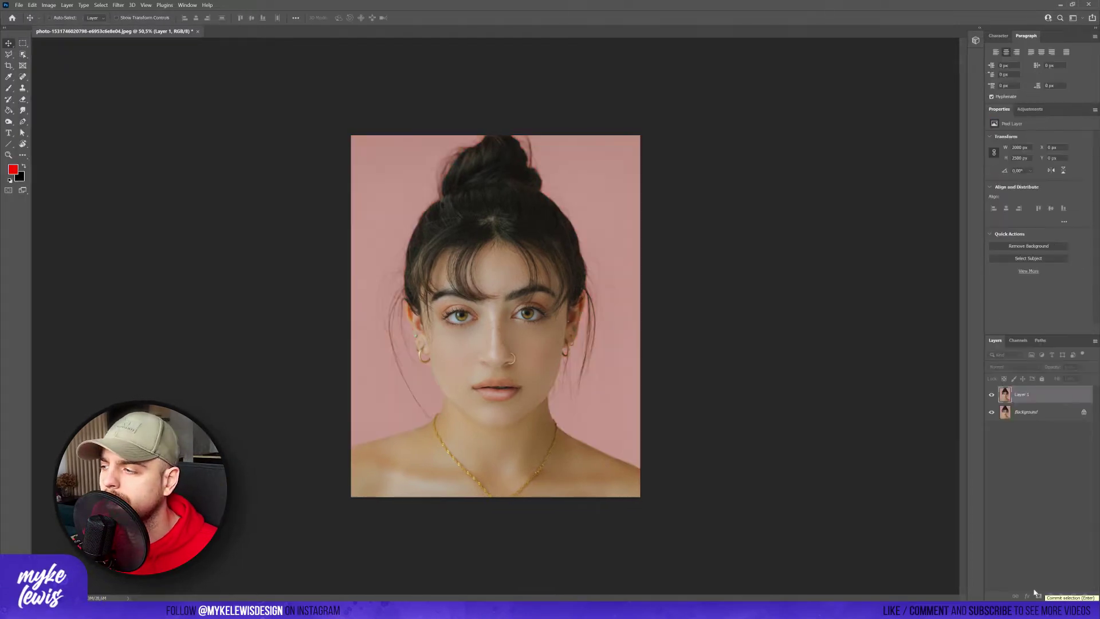
Replace the Background layer with a new layer beneath the cut-out portrait and fill it with black
click(1030, 412)
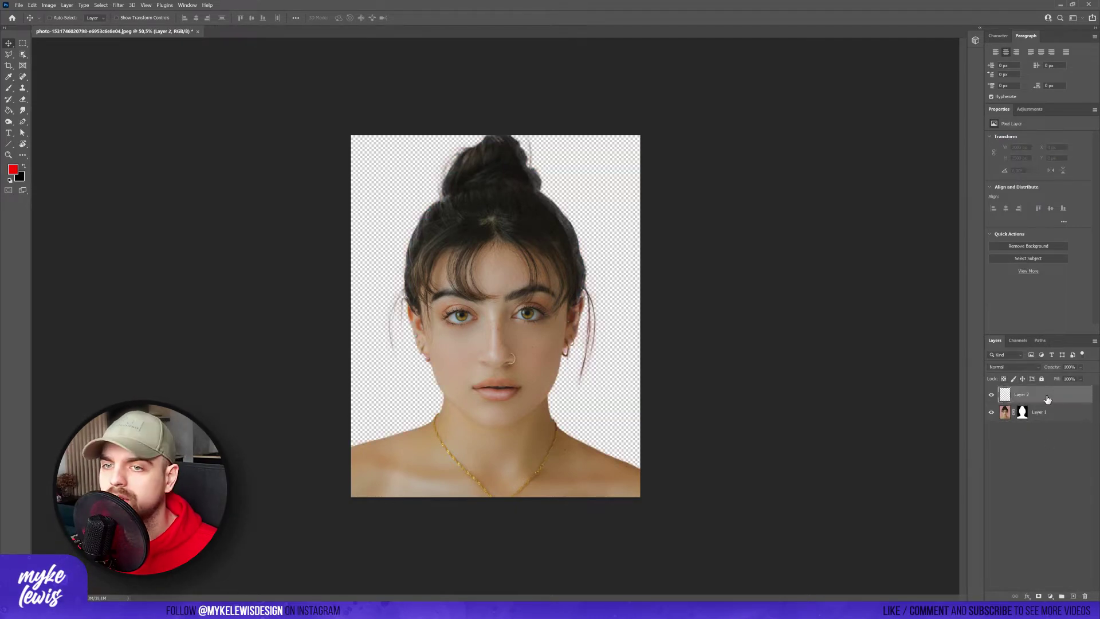
drag(1048, 400, 1044, 446)
click(15, 109)
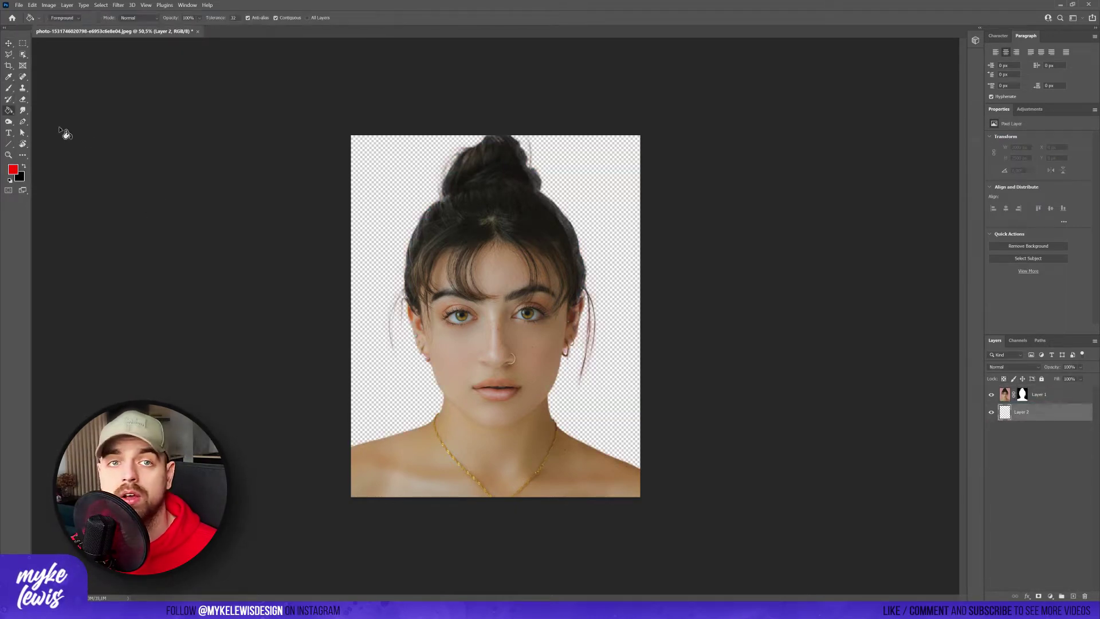
click(23, 166)
click(370, 213)
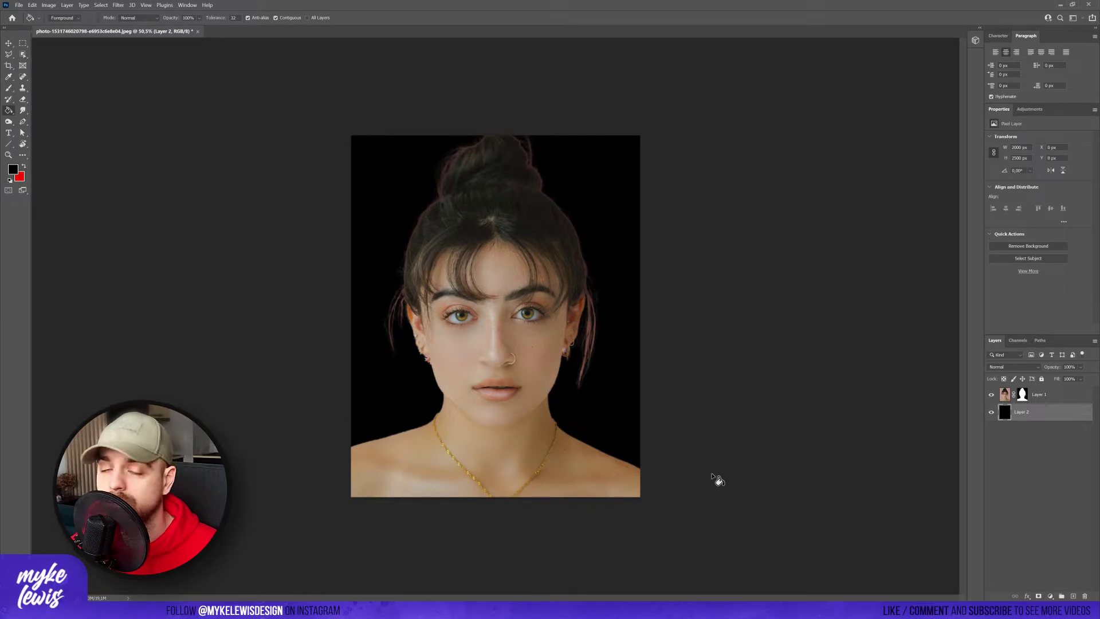
Apply the layer mask permanently to the cut-out portrait on Layer 1
scroll(559, 289, up, 1)
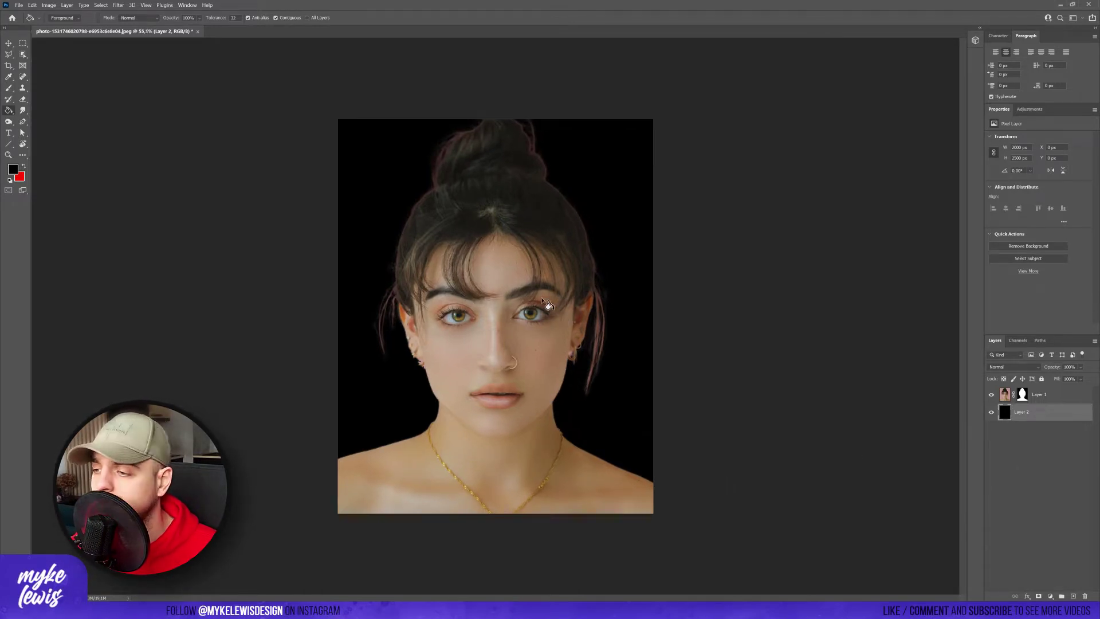
scroll(495, 355, up, 3)
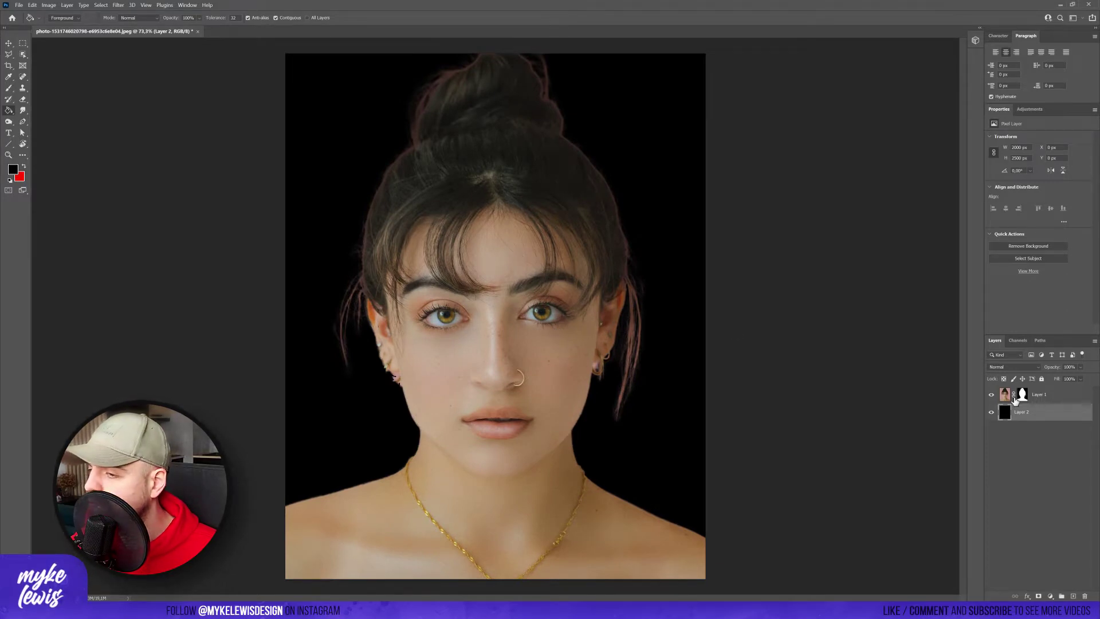
click(1022, 395)
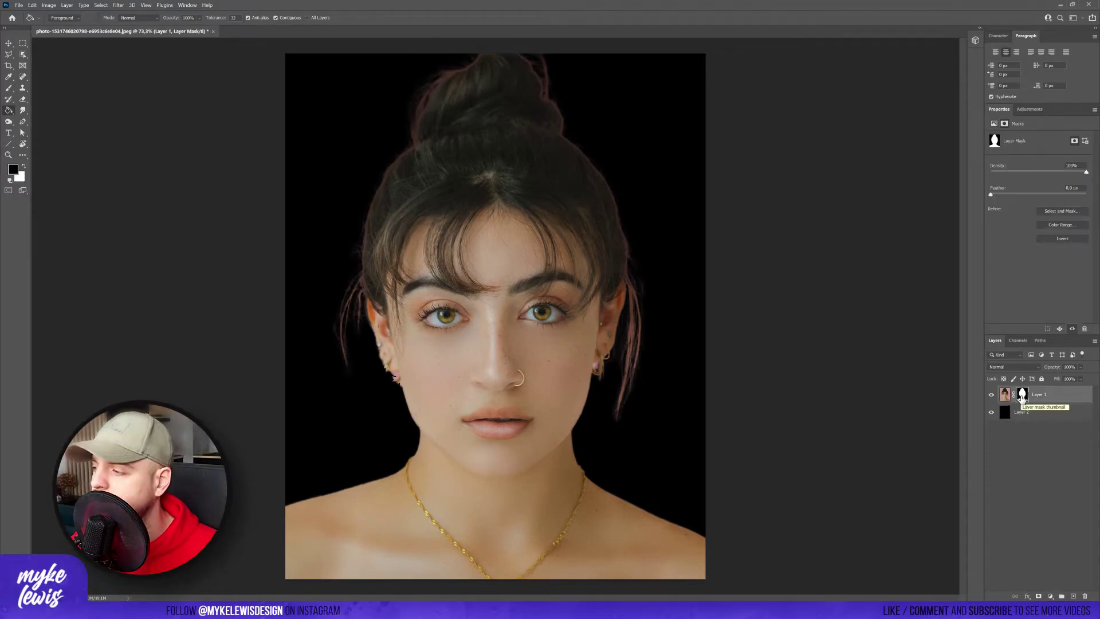
right_click(1022, 398)
click(1032, 425)
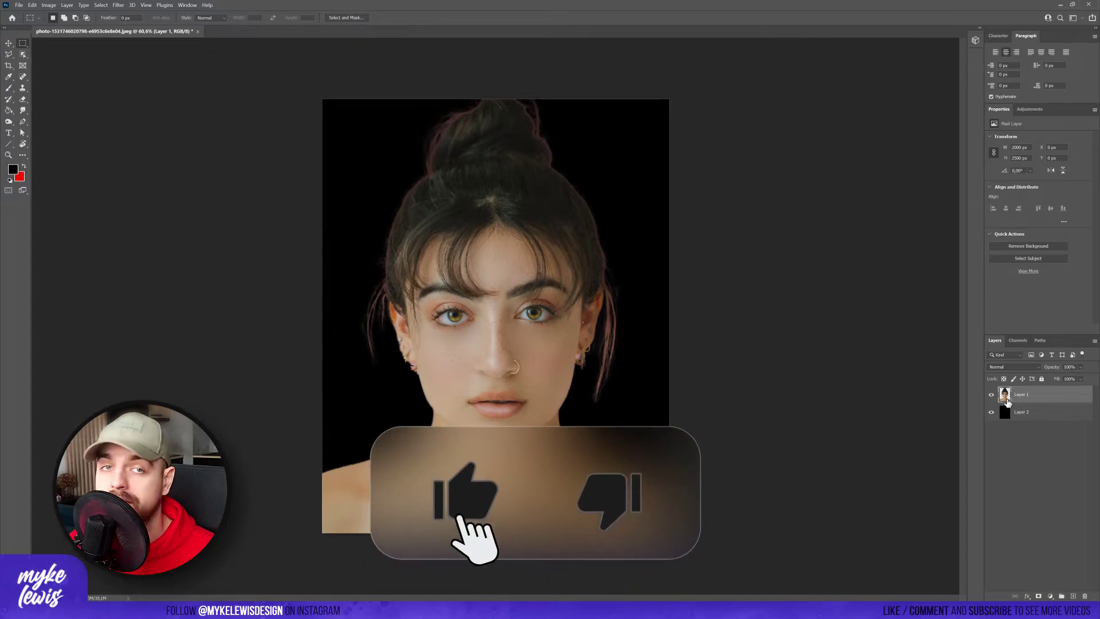
Load the outline of Layer 1 as a selection and contract it by 2 pixels
ctrl+click(1007, 400)
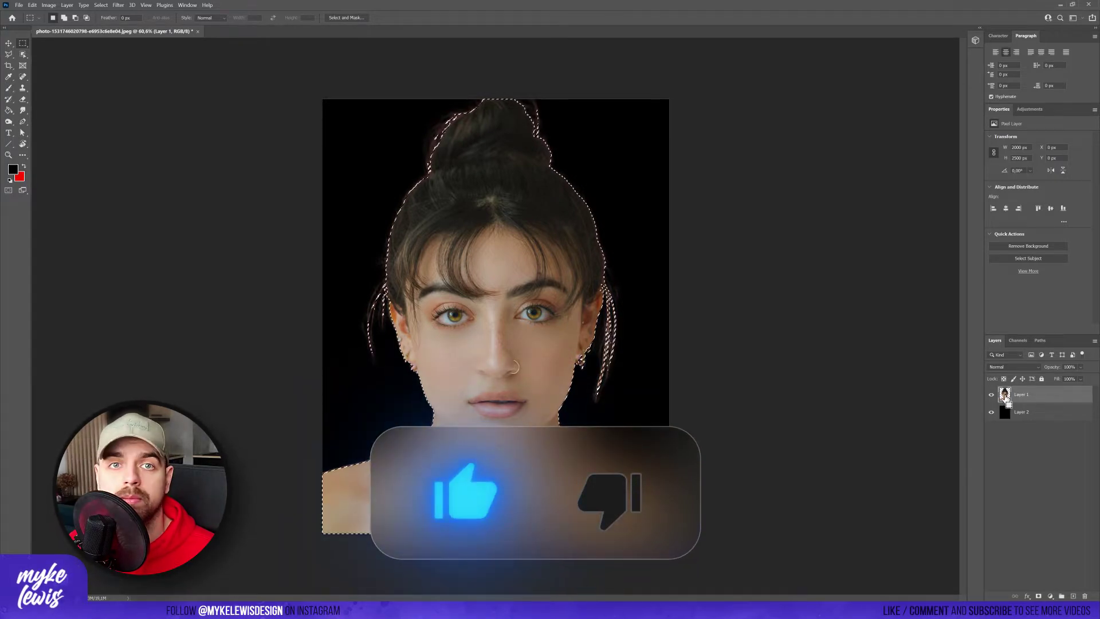
click(101, 5)
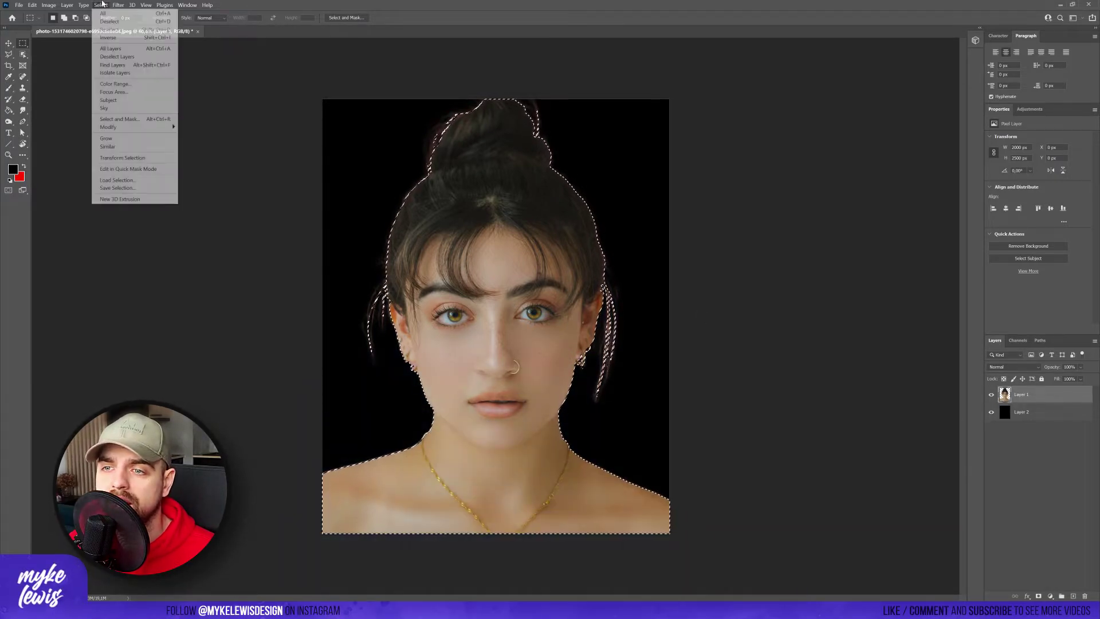
mouse_move(143, 127)
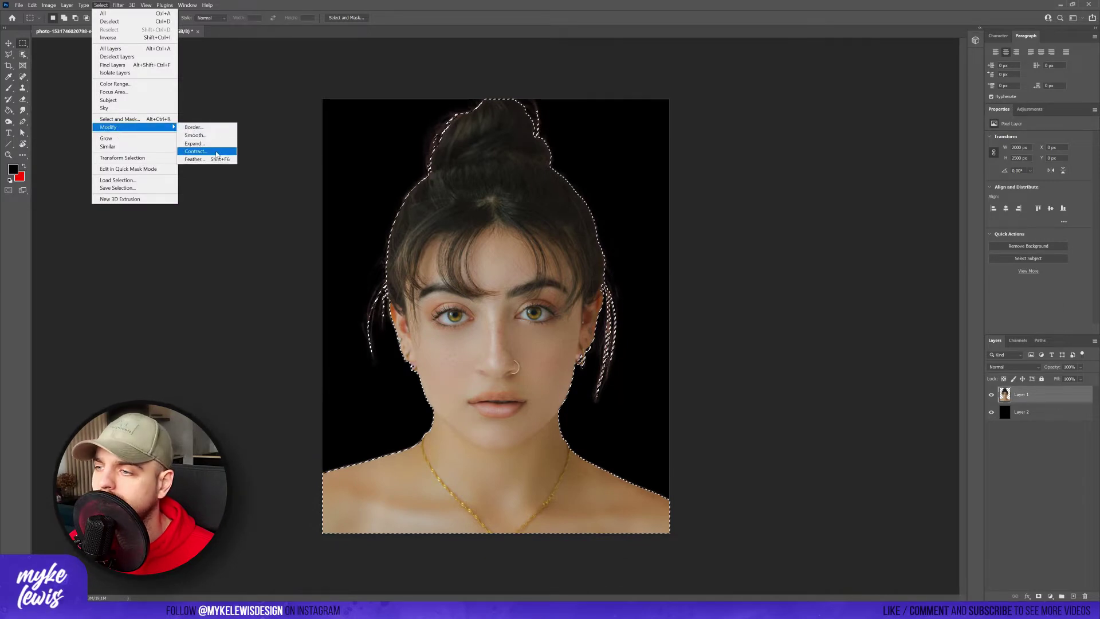
click(217, 152)
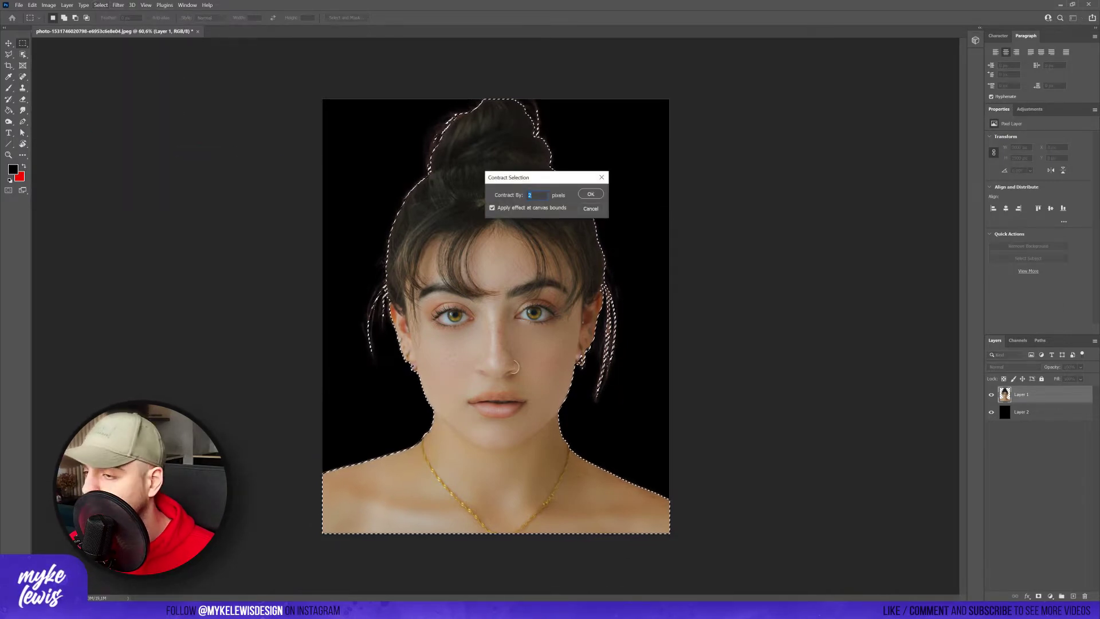
key(Return)
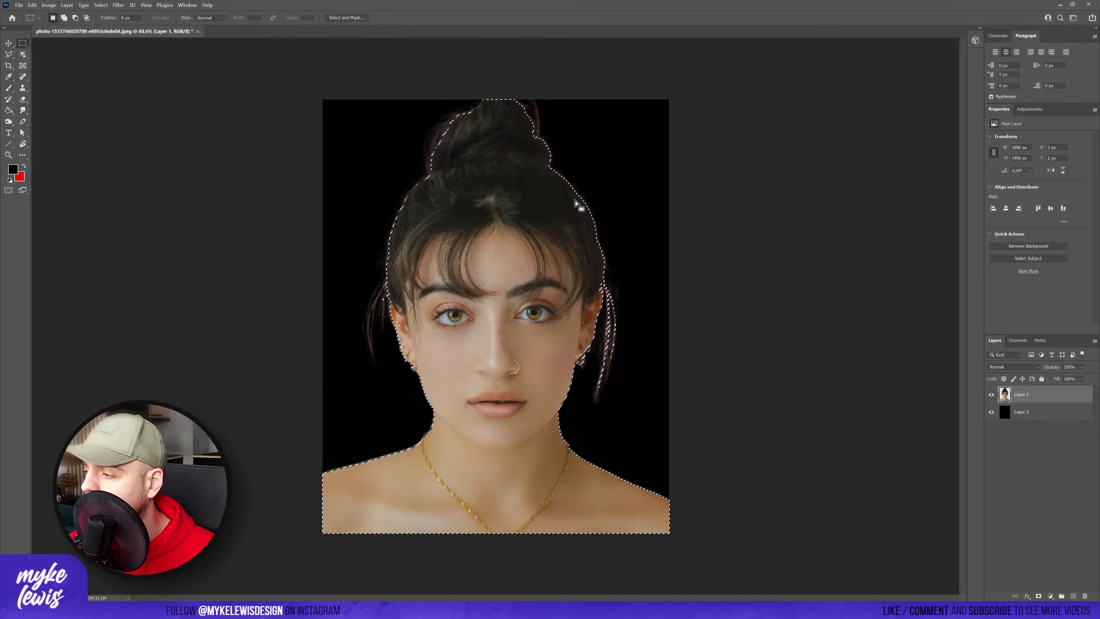
Mask Layer 1 with the contracted selection and apply the mask to trim the pink fringe
click(1039, 597)
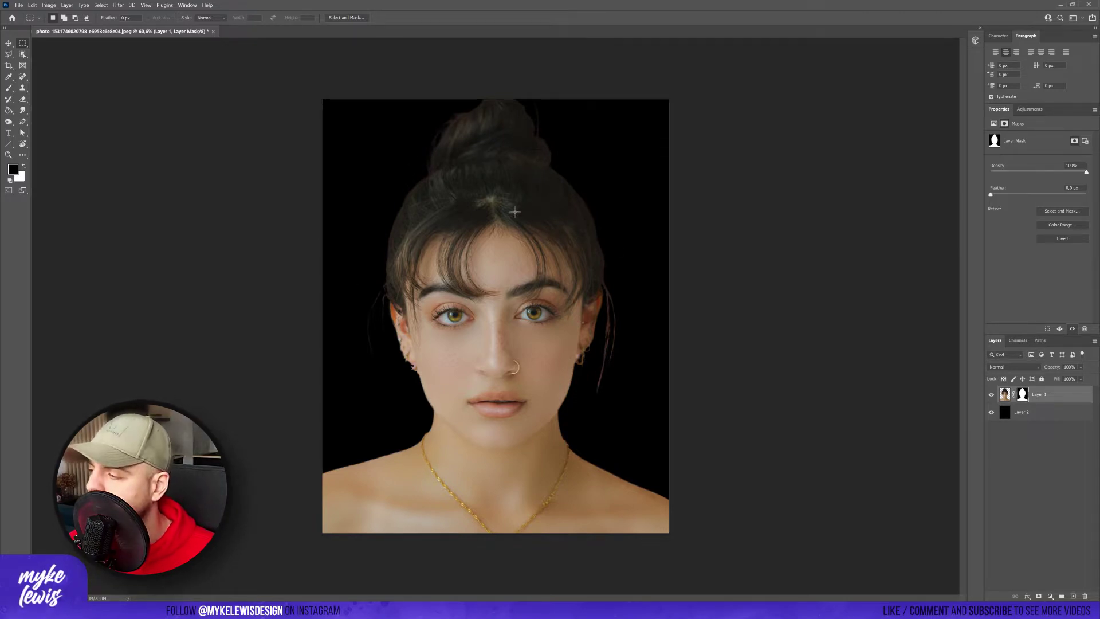
right_click(1023, 398)
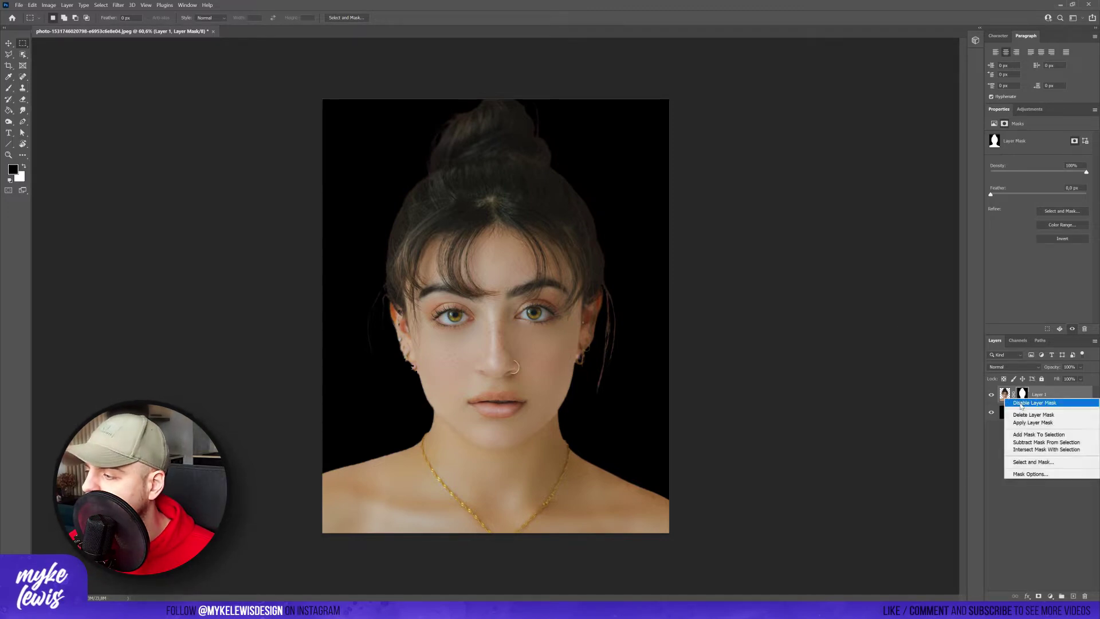
click(1033, 422)
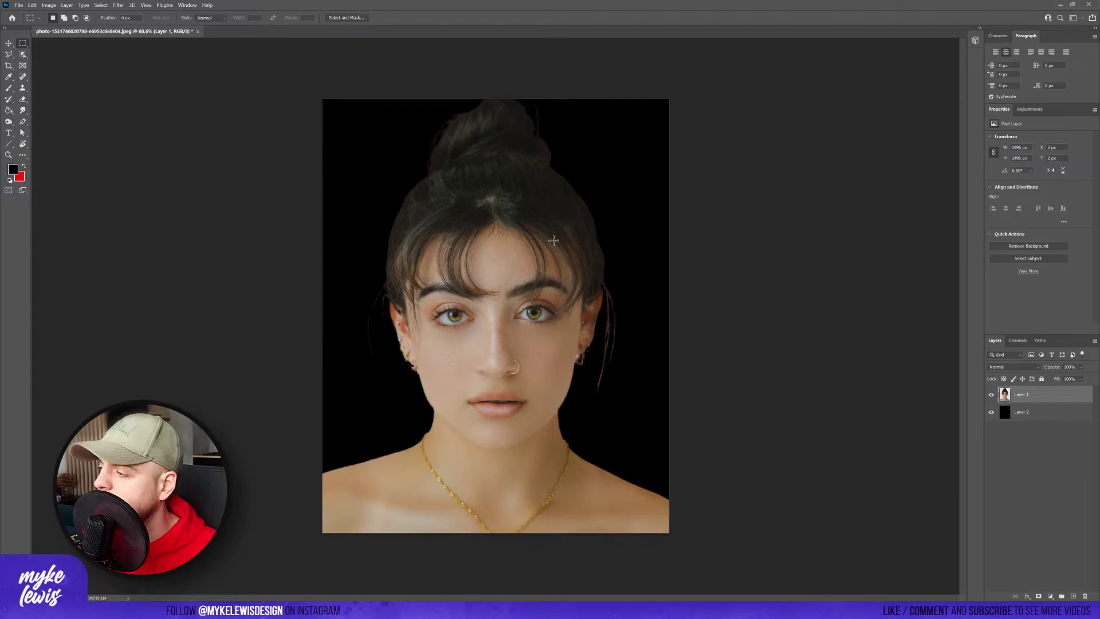
Duplicate the trimmed portrait layer and hide the original Layer 1
key(ctrl+j)
click(991, 412)
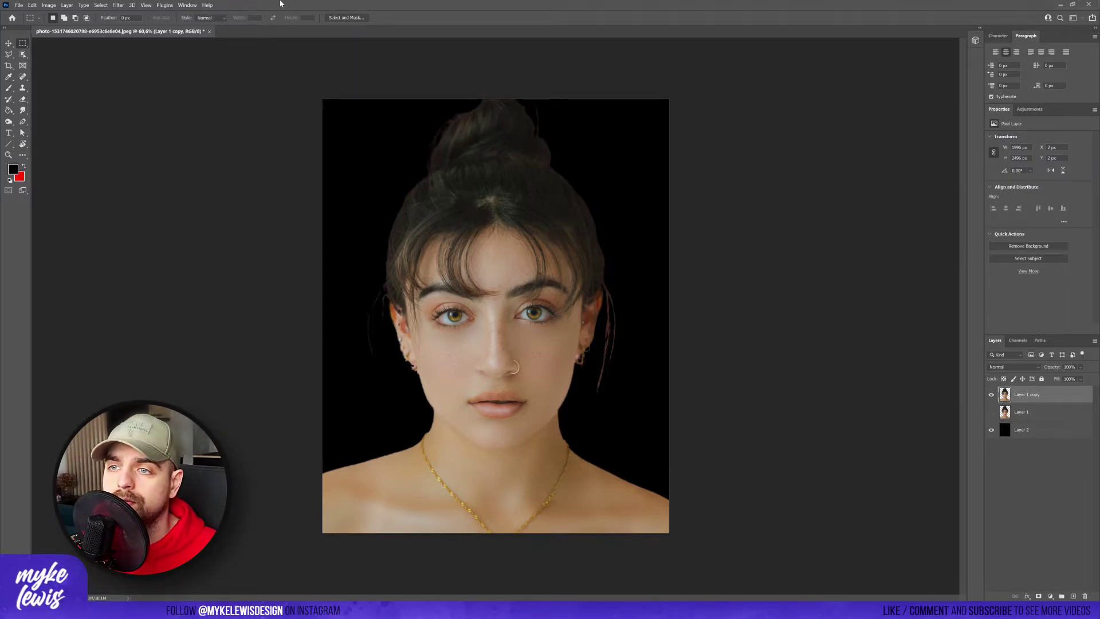
Reshape the bridge of the nose on the portrait copy in Liquify, using the Forward Warp tool at brush size 200
click(121, 8)
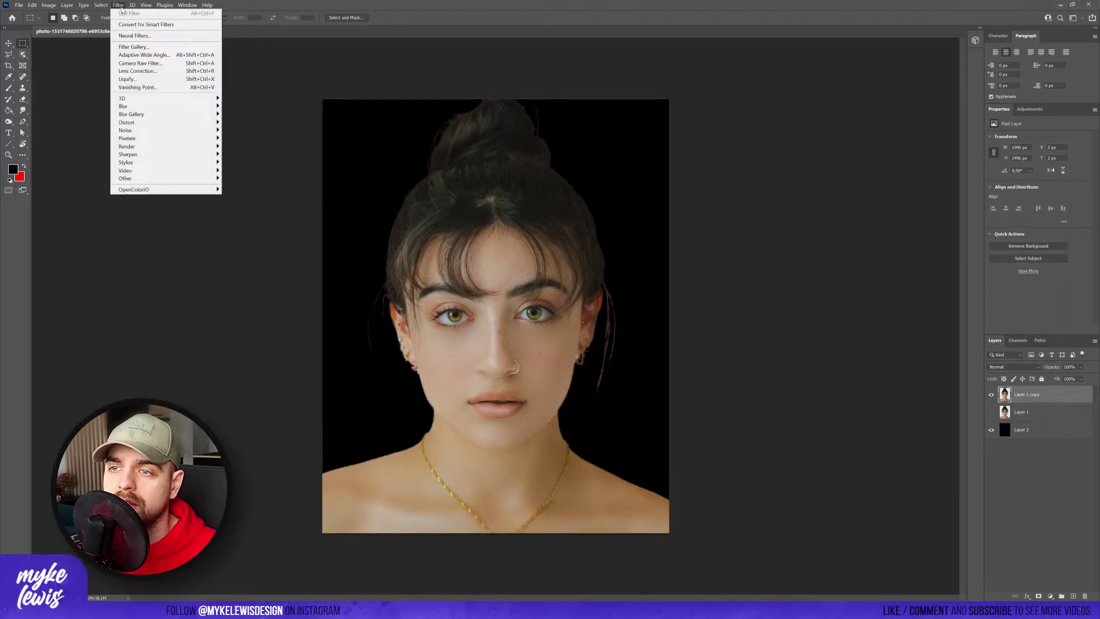
click(149, 81)
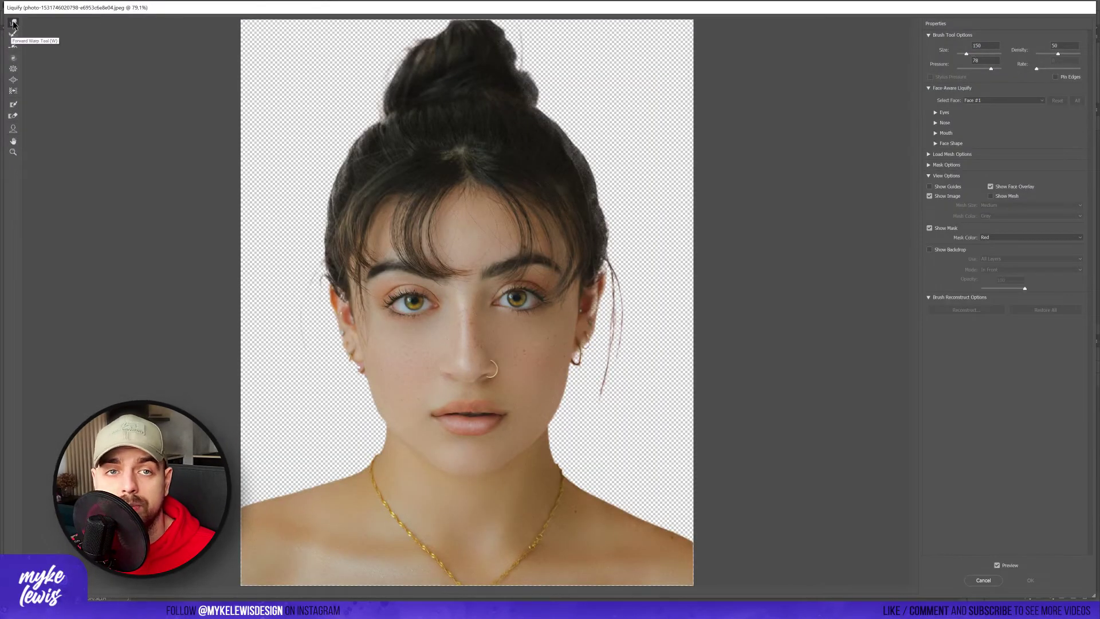
click(14, 26)
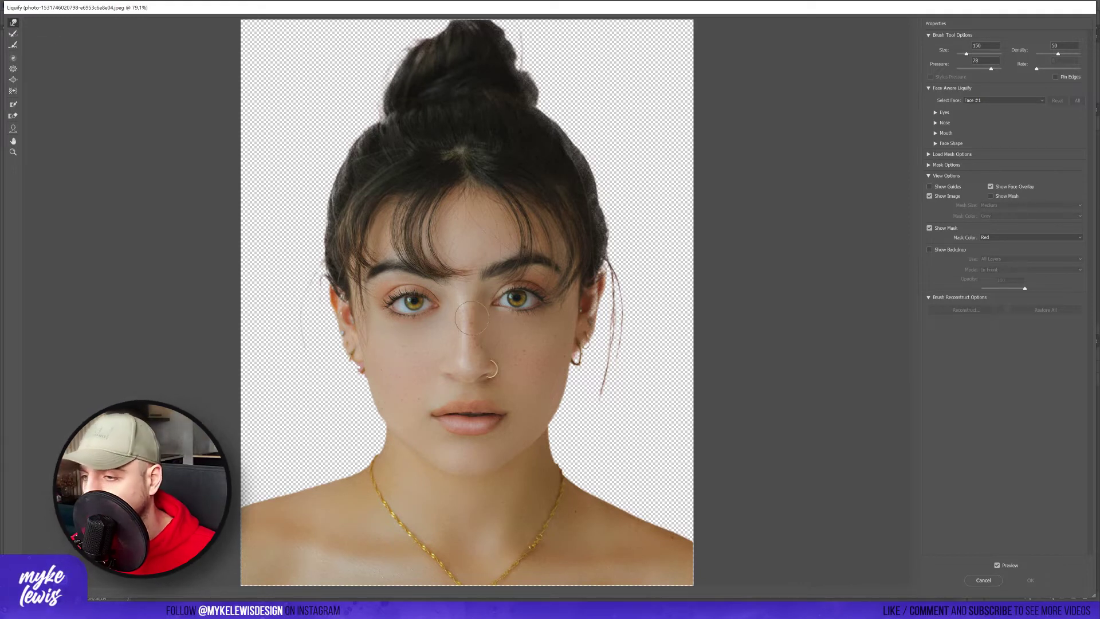
key(bracketright)
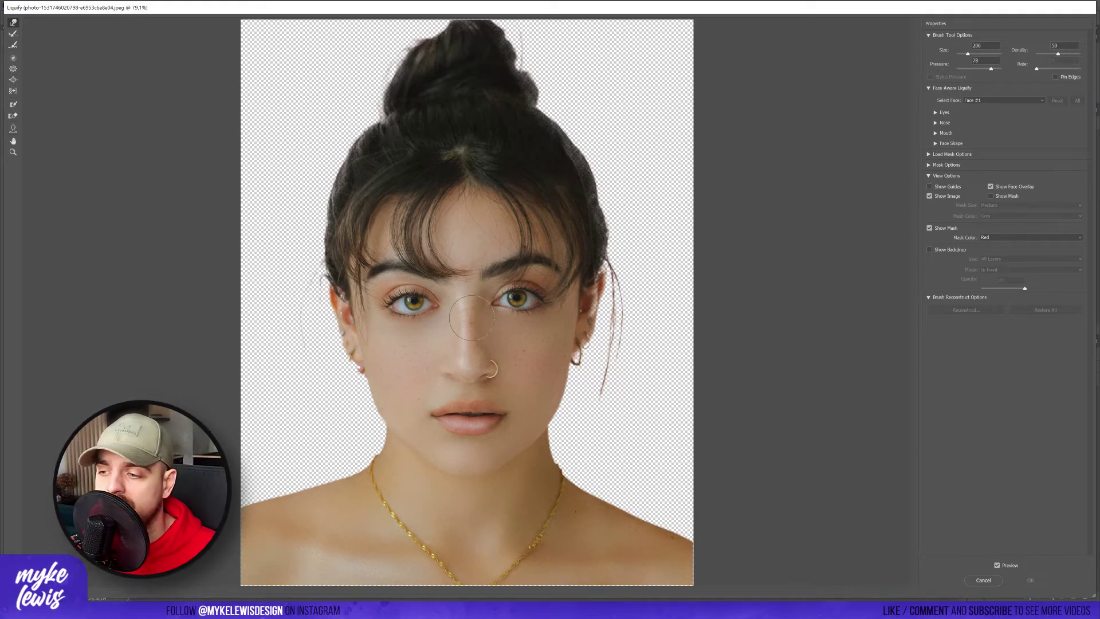
drag(473, 310, 452, 336)
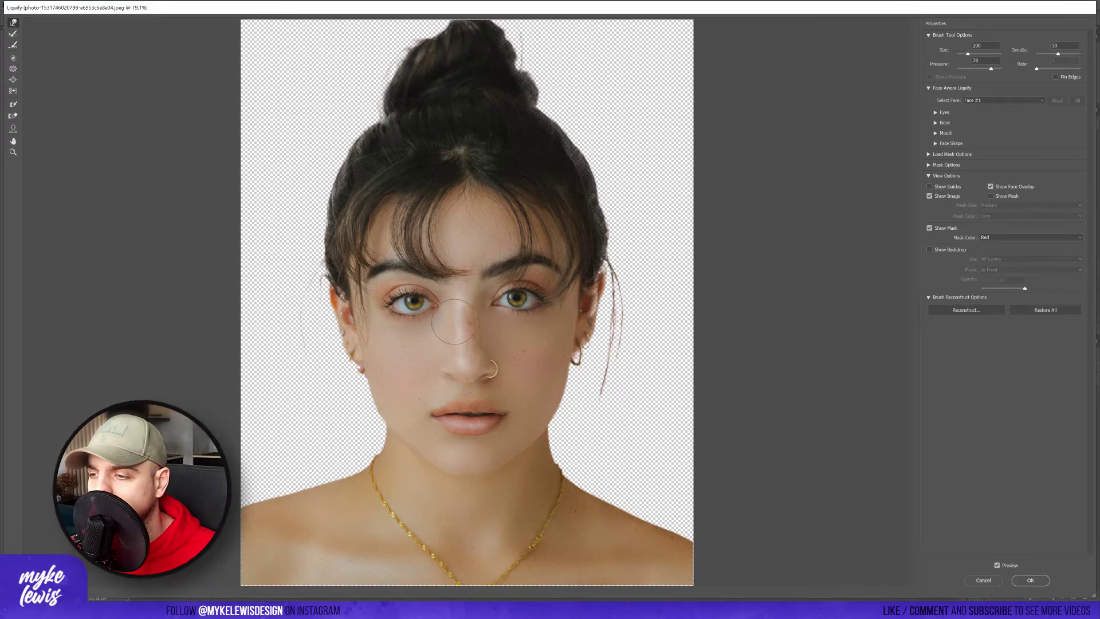
scroll(467, 316, down, 1)
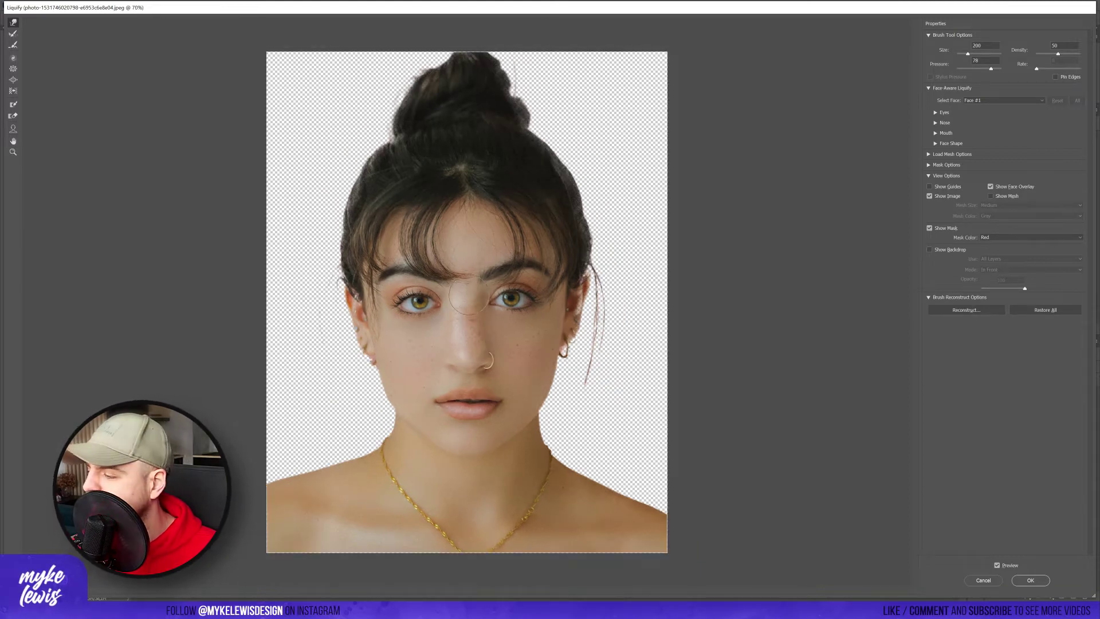
click(1030, 580)
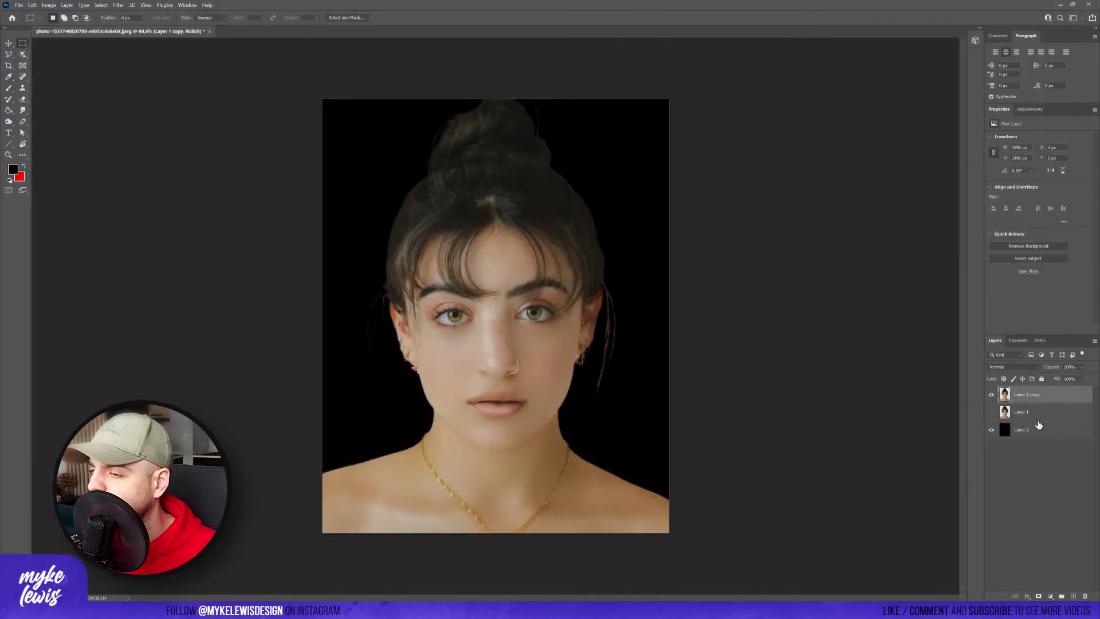
Compare the portrait before and after the nose reshaping by toggling the copy's visibility, and hide the original Layer 1
click(992, 395)
click(992, 395)
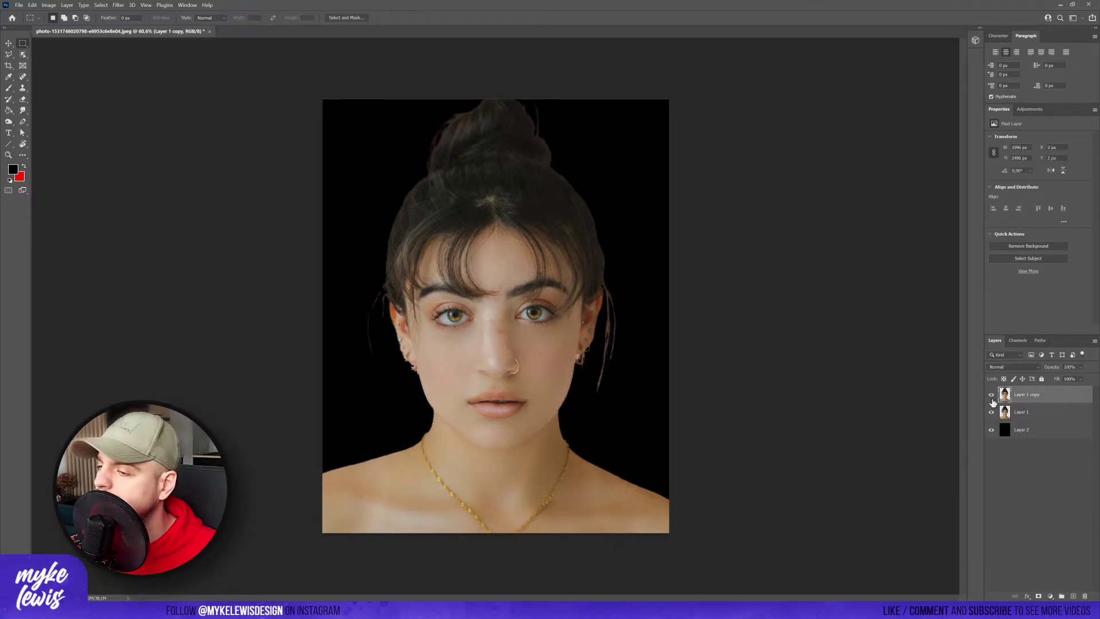
click(992, 395)
click(992, 395)
click(992, 412)
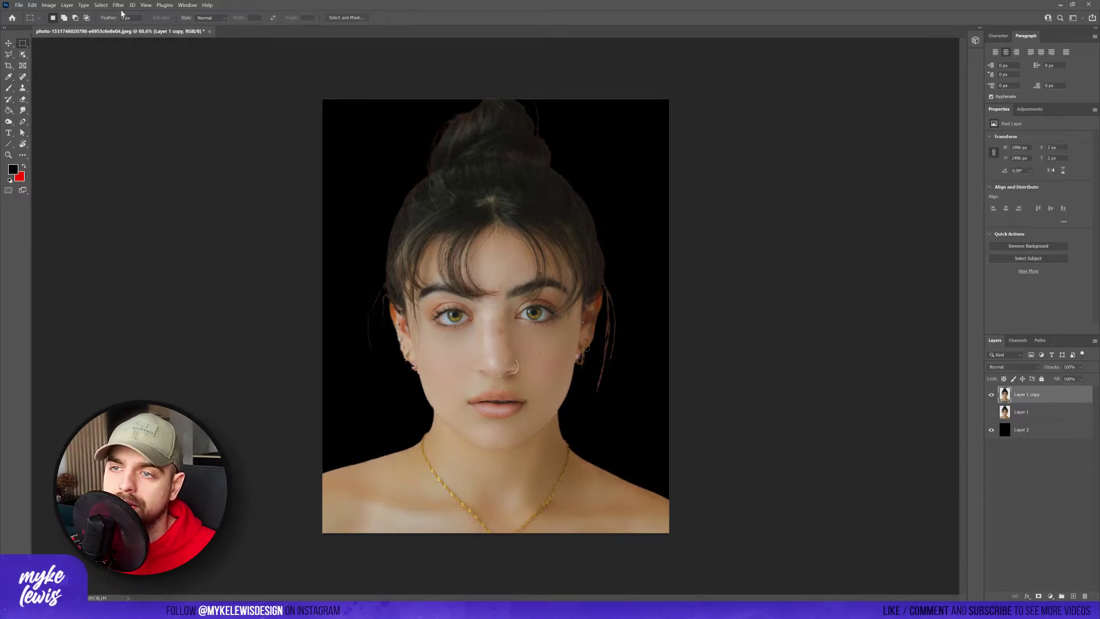
Enlarge the eyes on the portrait copy in Liquify, using the Bloat tool at brush size 300
click(118, 5)
click(140, 79)
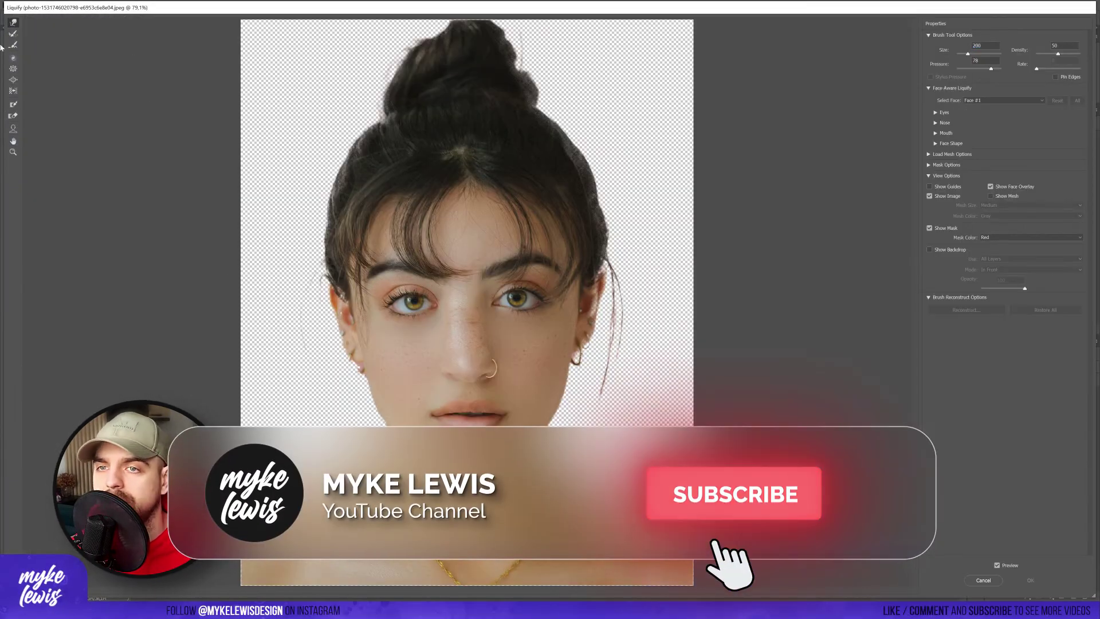
click(12, 80)
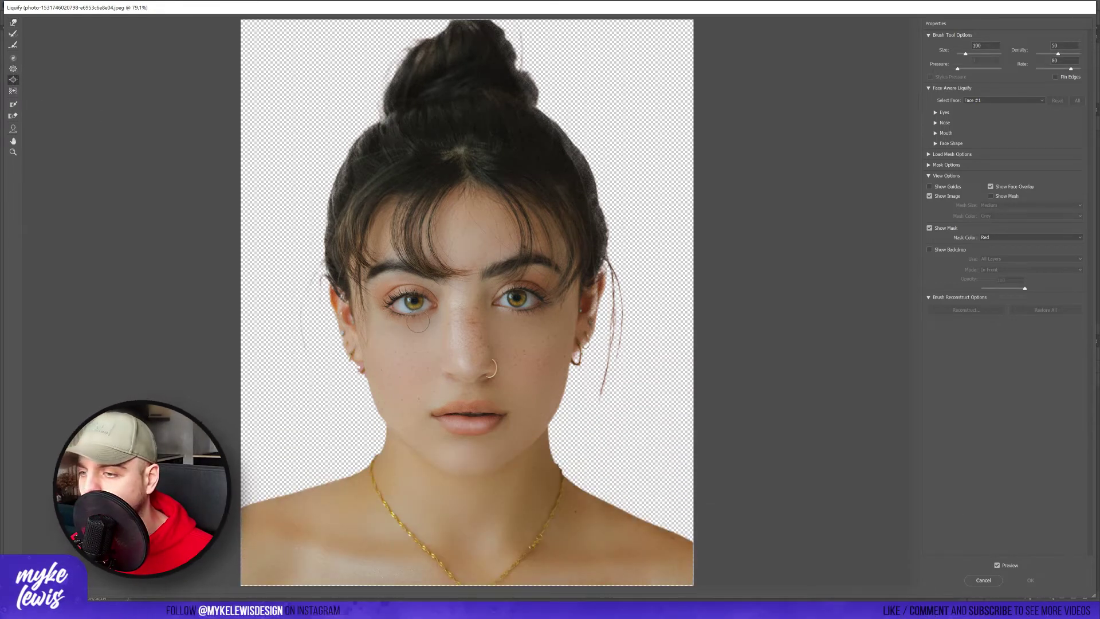
key(bracketright)
key(bracketright)
key(bracketright)
key(bracketright)
key(bracketright)
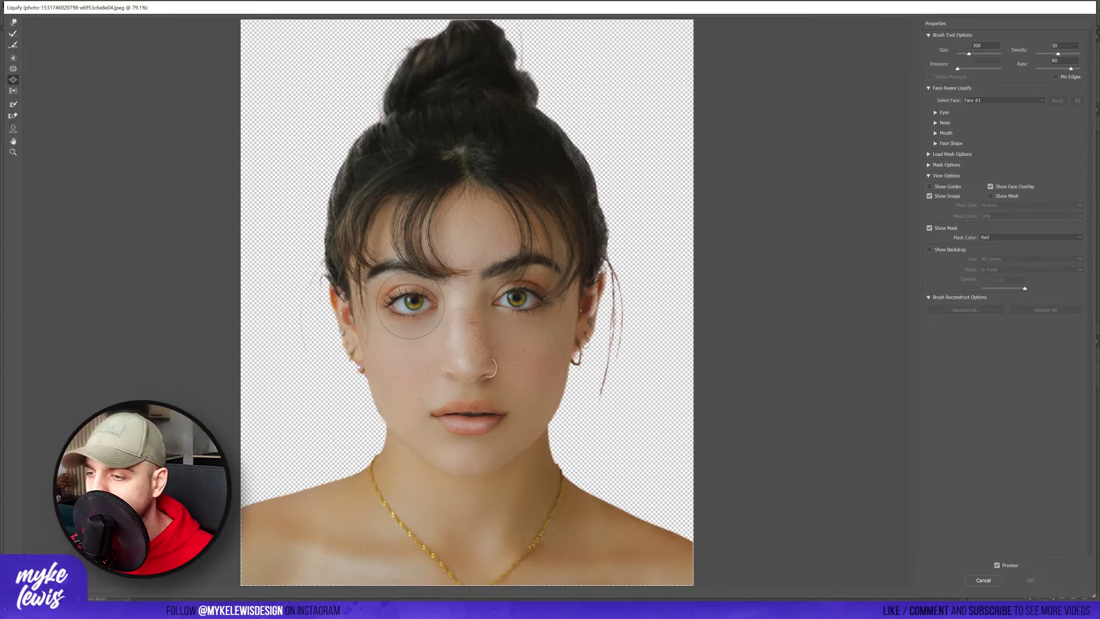
click(411, 305)
key(bracketleft)
key(bracketleft)
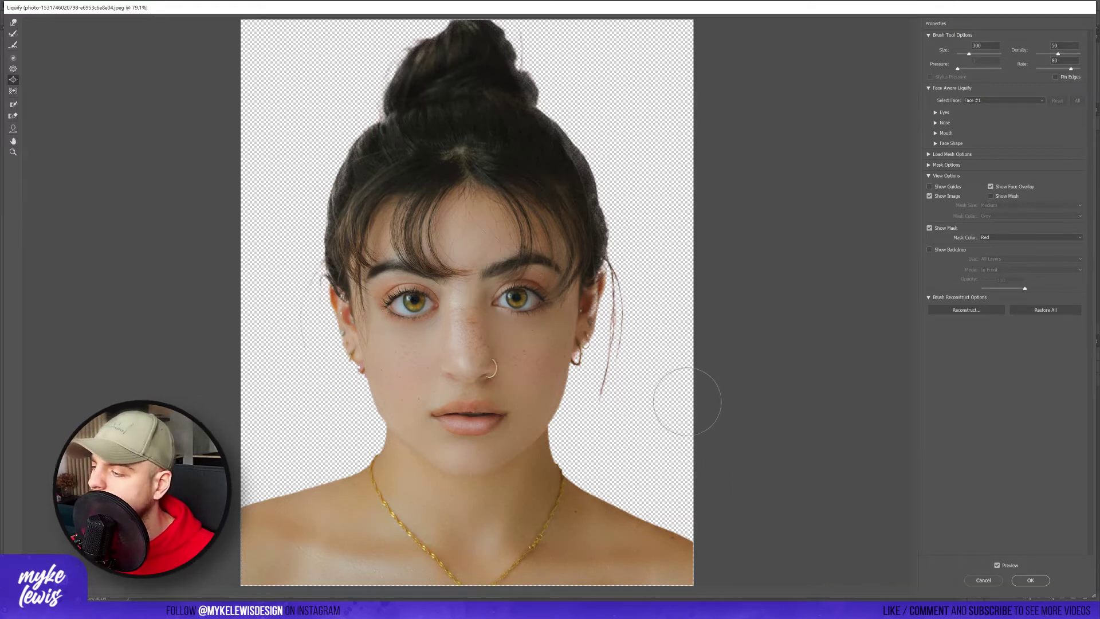
click(1029, 580)
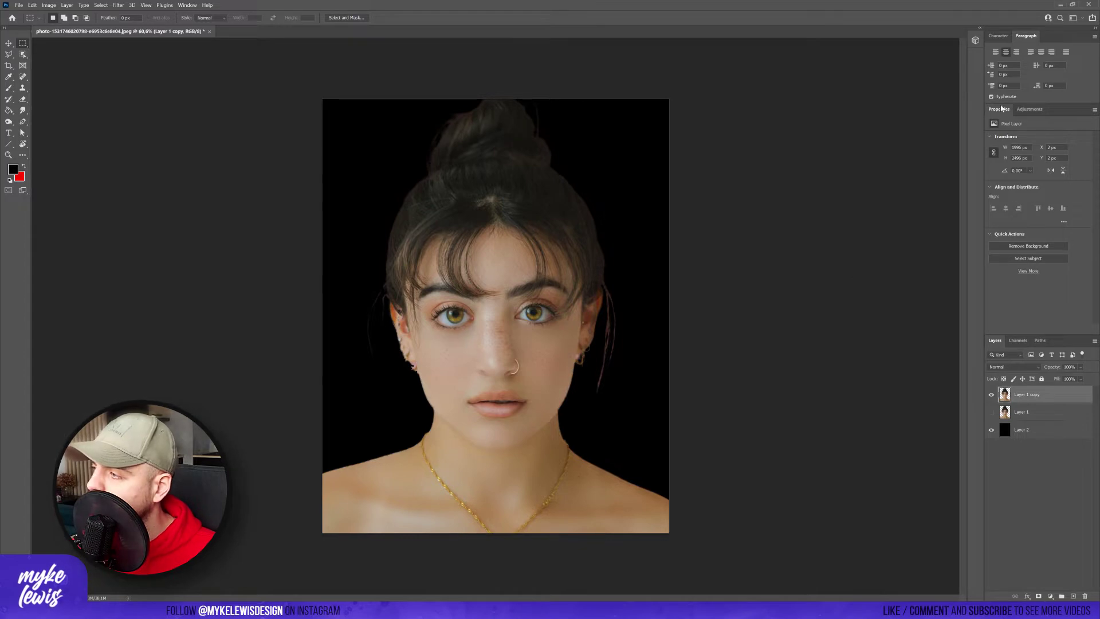
Add a Hue/Saturation adjustment clipped to Layer 1 copy, shifting the hue to blue and setting the saturation to +22
click(1029, 108)
click(1004, 141)
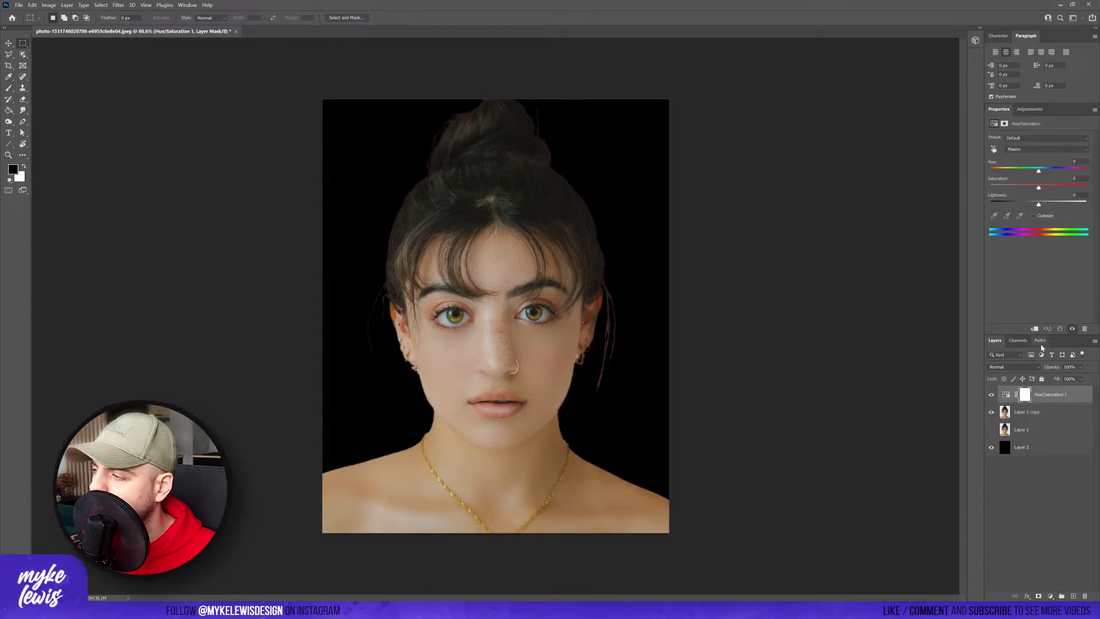
click(1035, 328)
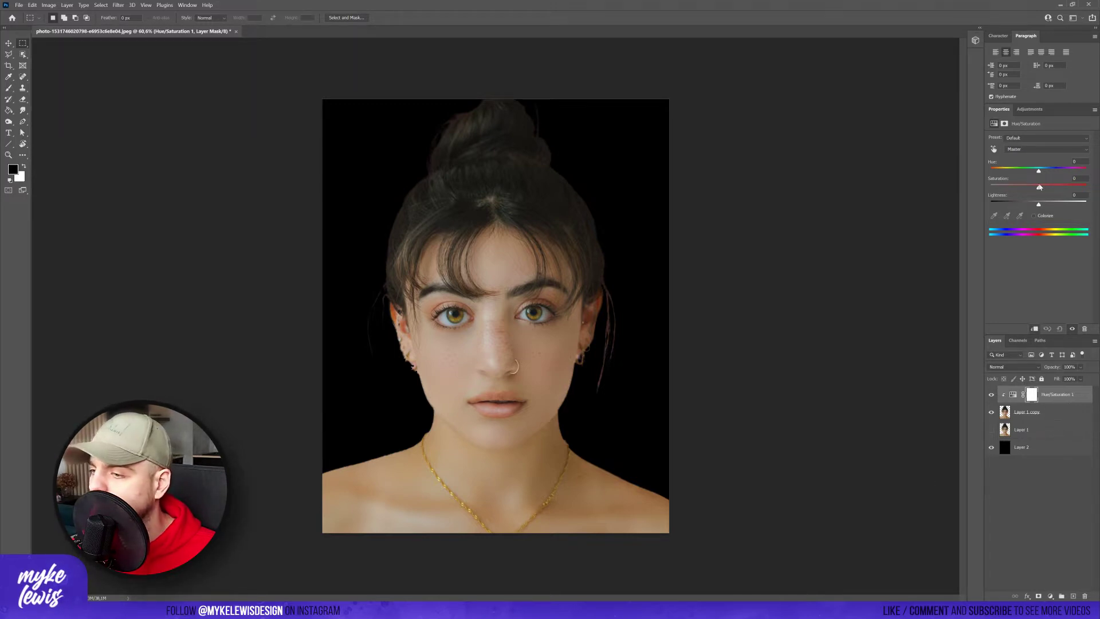
mouse_move(1038, 171)
mouse_down()
mouse_move(994, 175)
mouse_move(1049, 188)
mouse_up()
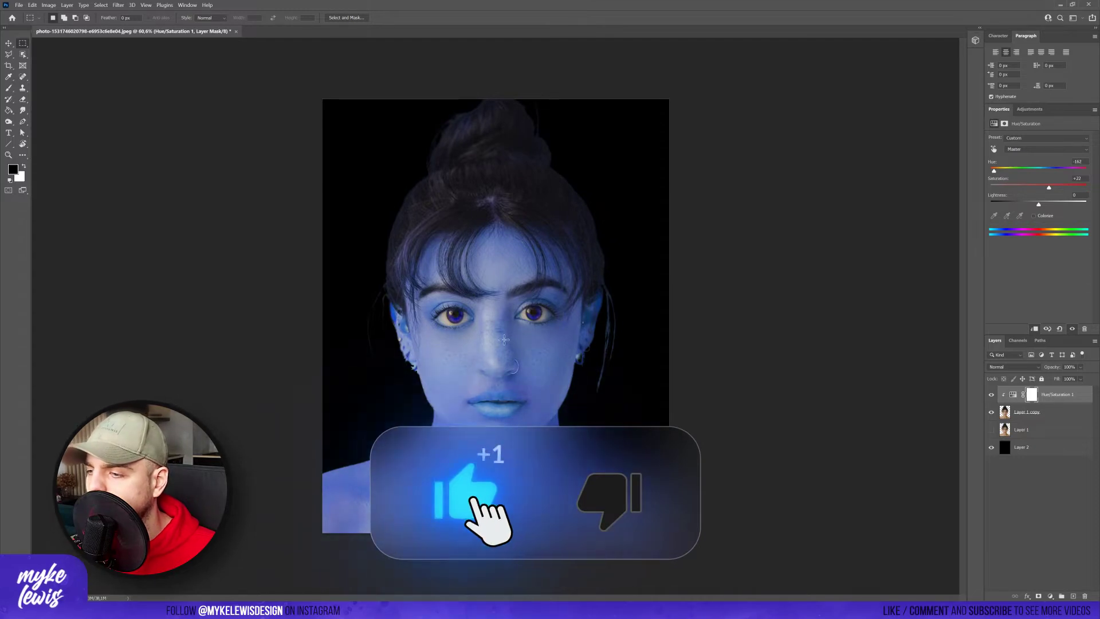
Add a layer mask to Layer 1 copy and paint away the ear on the left side with a 45 px black brush
scroll(508, 349, up, 2)
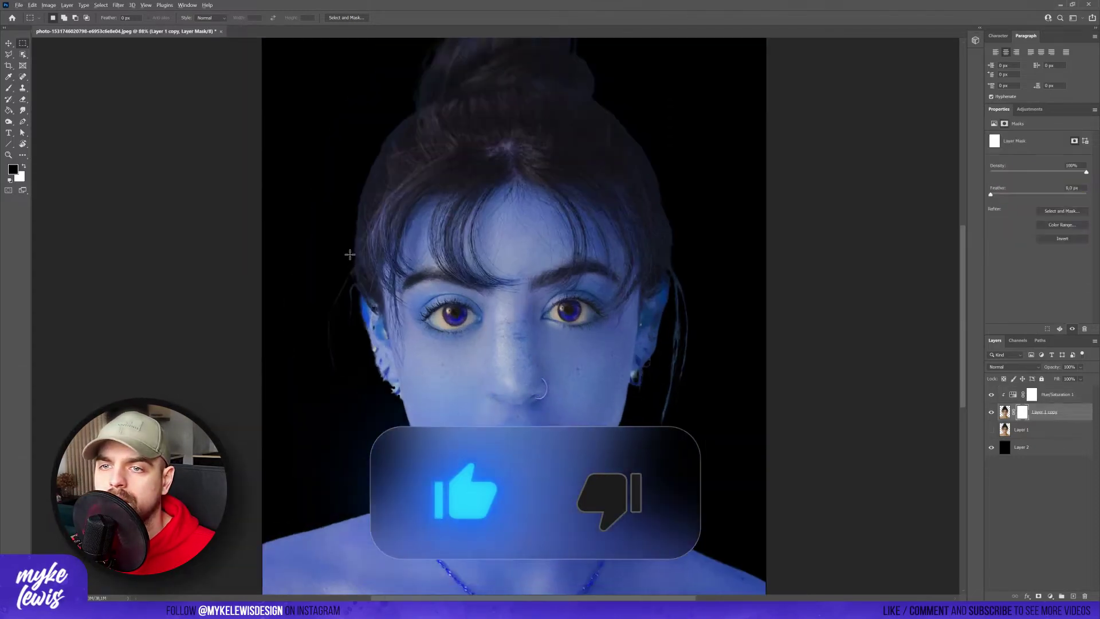
scroll(657, 469, up, 2)
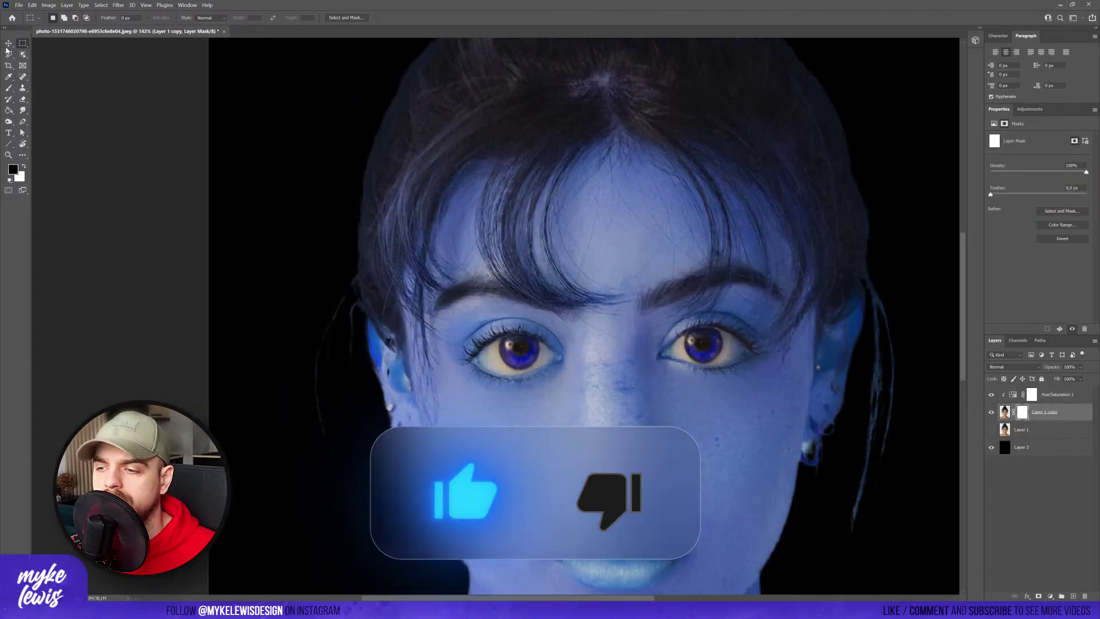
key(b)
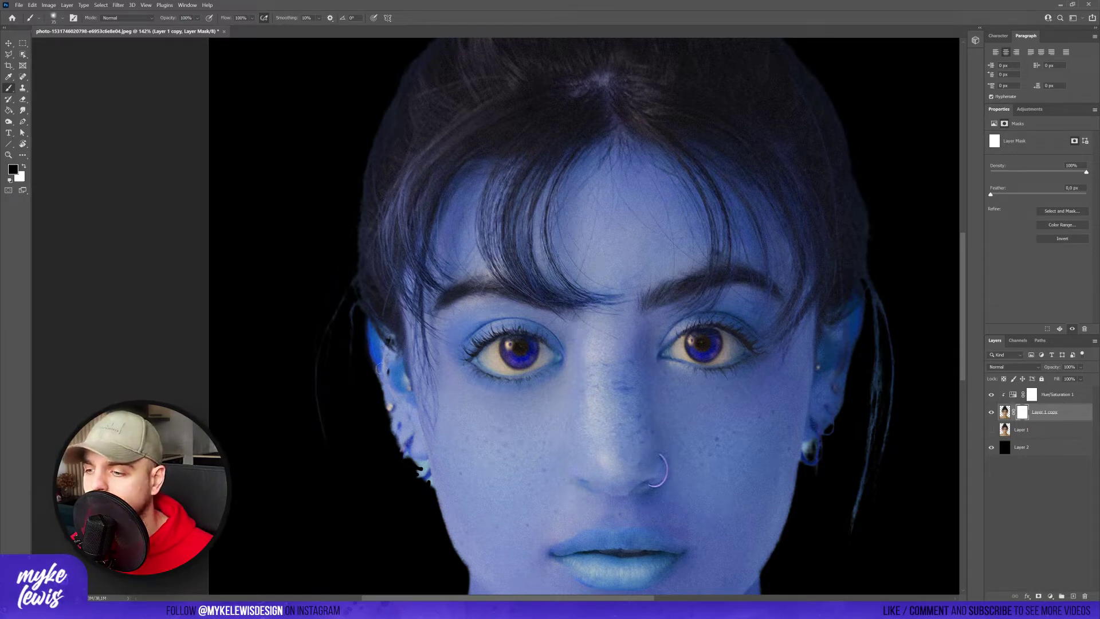
right_click(396, 355)
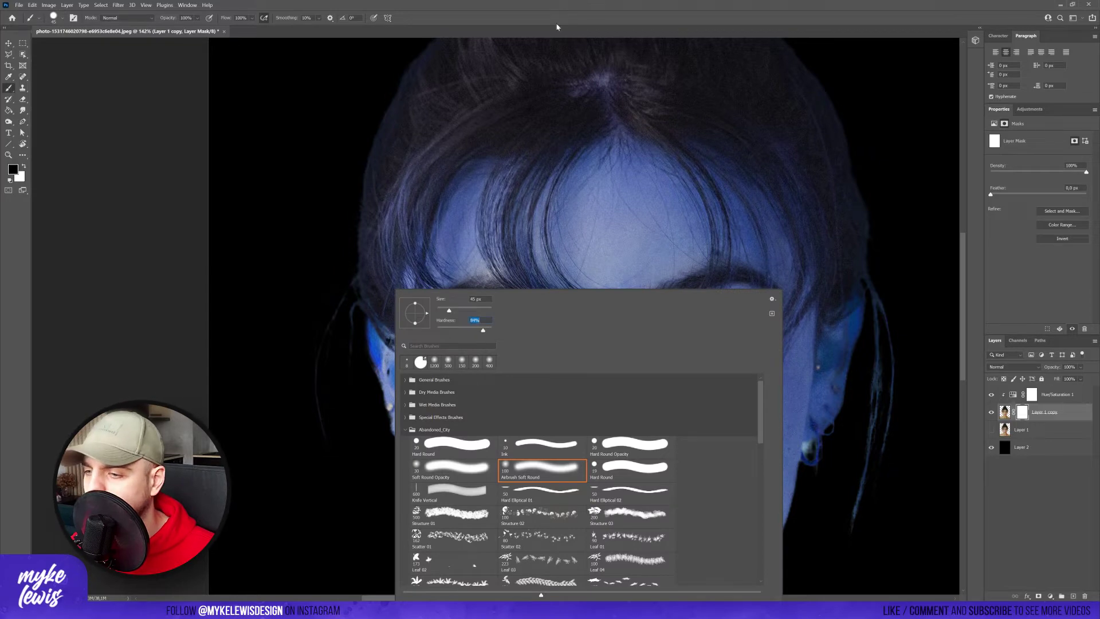
key(Return)
scroll(356, 418, up, 2)
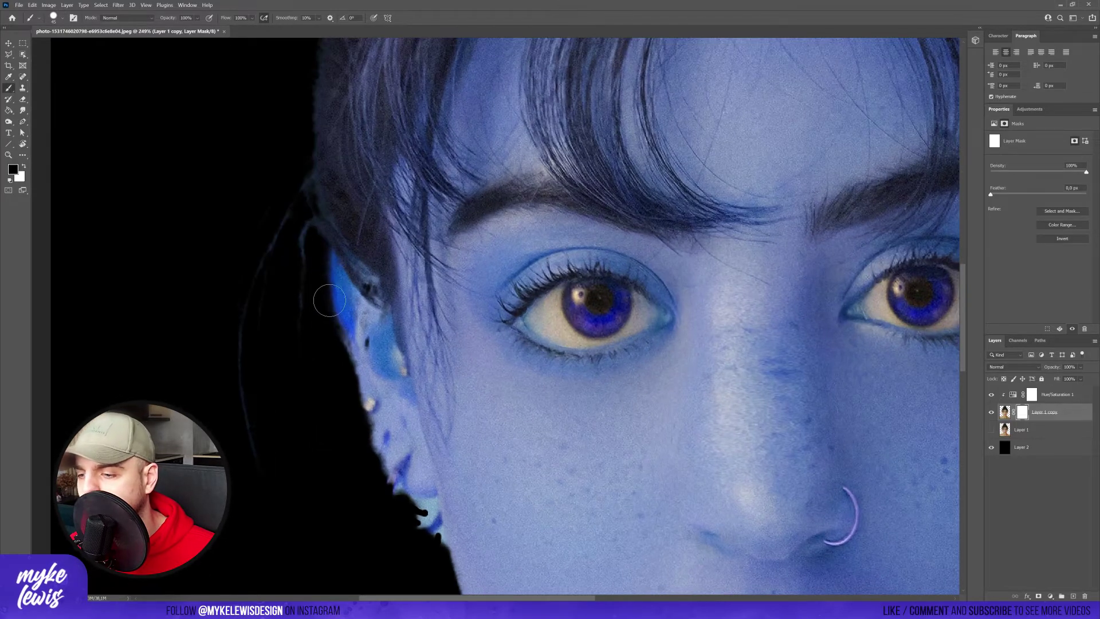
mouse_move(330, 300)
mouse_down()
mouse_move(364, 437)
mouse_move(358, 395)
mouse_move(381, 409)
mouse_move(429, 544)
mouse_move(375, 325)
mouse_up()
mouse_move(348, 301)
mouse_down()
mouse_move(314, 264)
mouse_move(338, 299)
mouse_move(320, 251)
mouse_move(383, 445)
mouse_up()
Paint away the ear on the right side in Layer 1 copy's mask, and hide the Hue/Saturation adjustment
key(ctrl+0)
scroll(372, 398, down, 3)
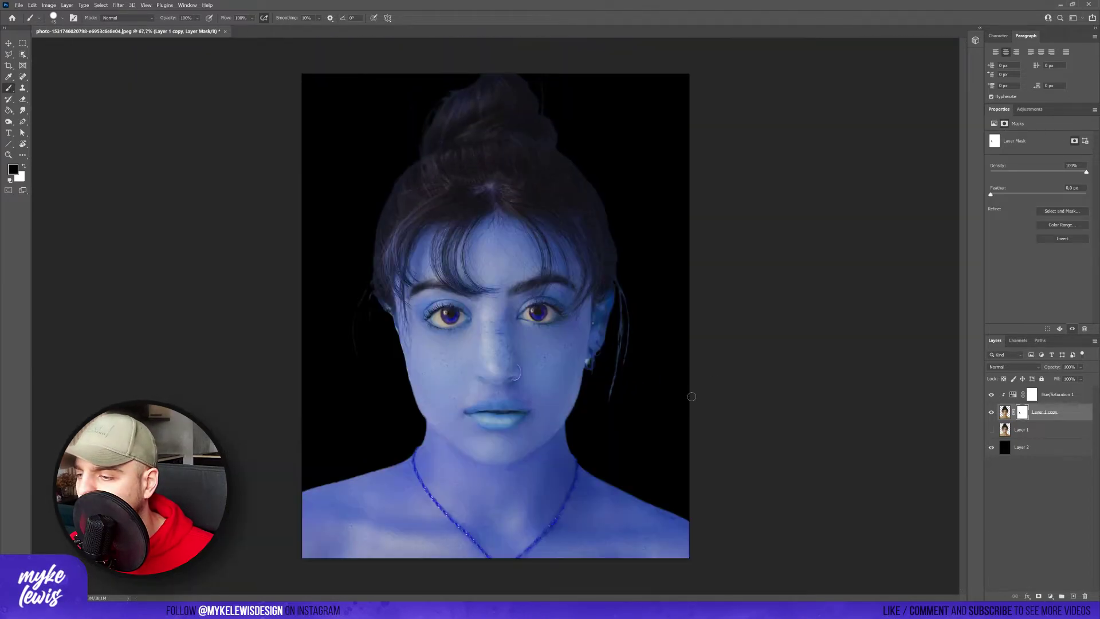
scroll(692, 396, up, 6)
drag(572, 225, 501, 422)
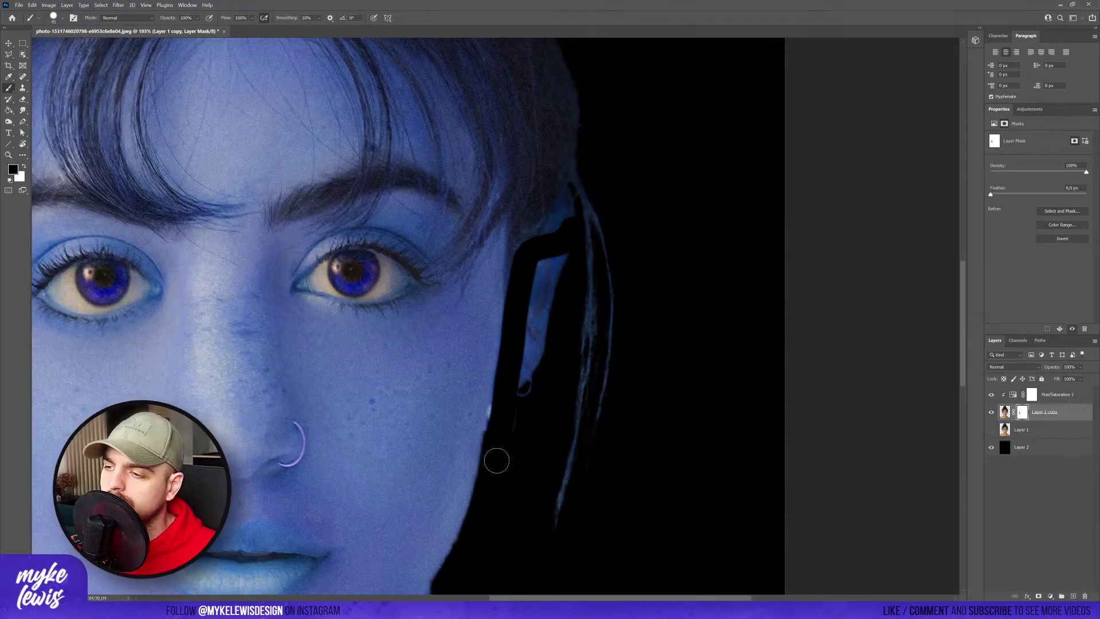
scroll(533, 366, down, 5)
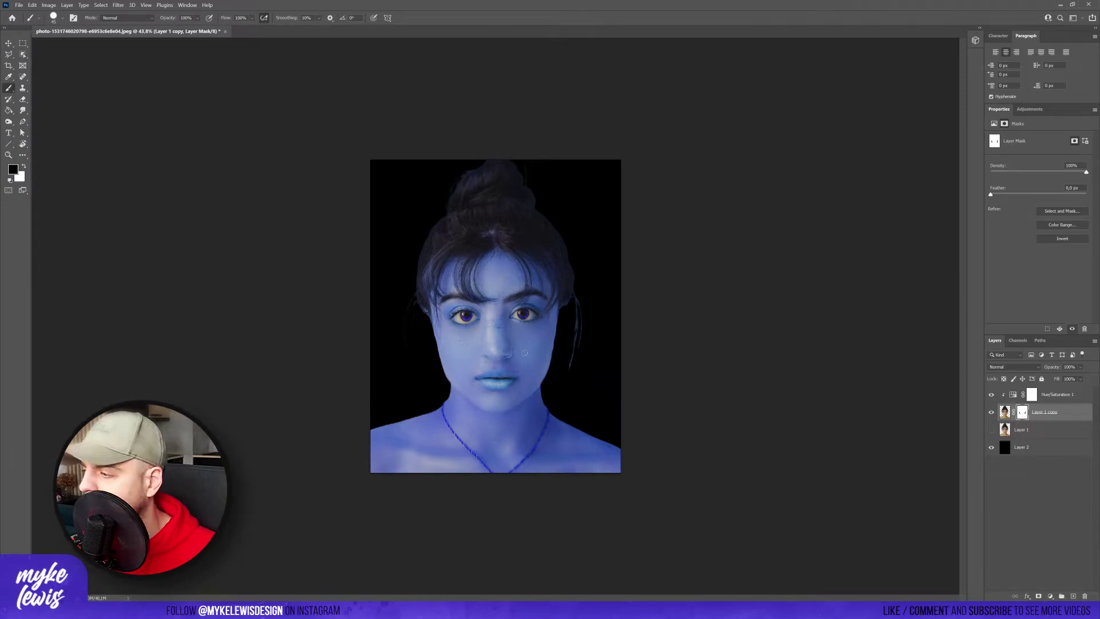
scroll(590, 361, up, 2)
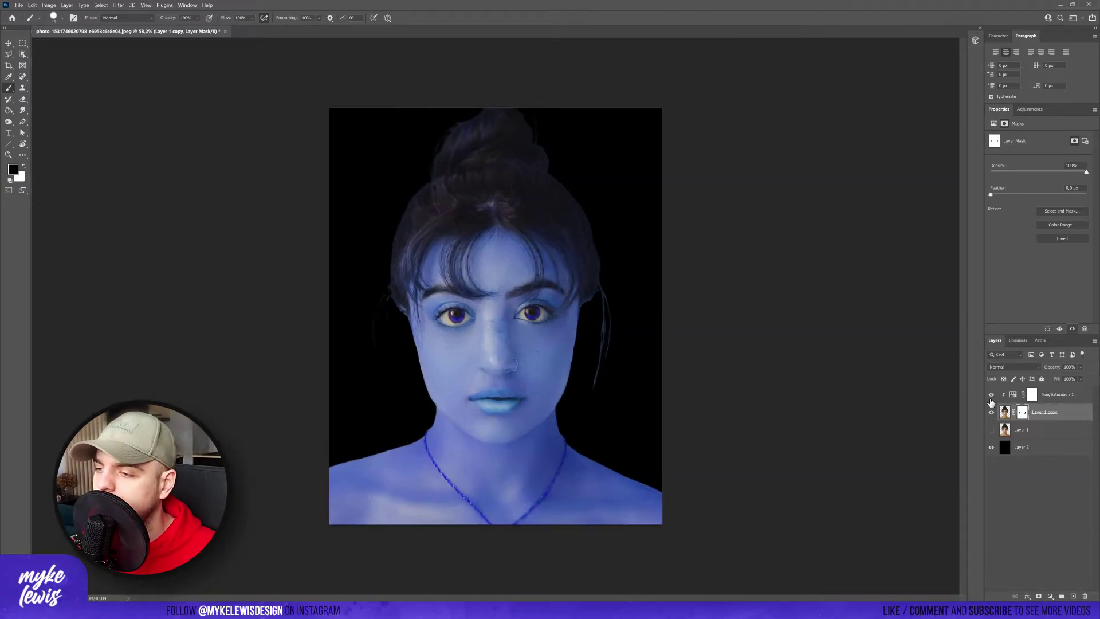
click(992, 396)
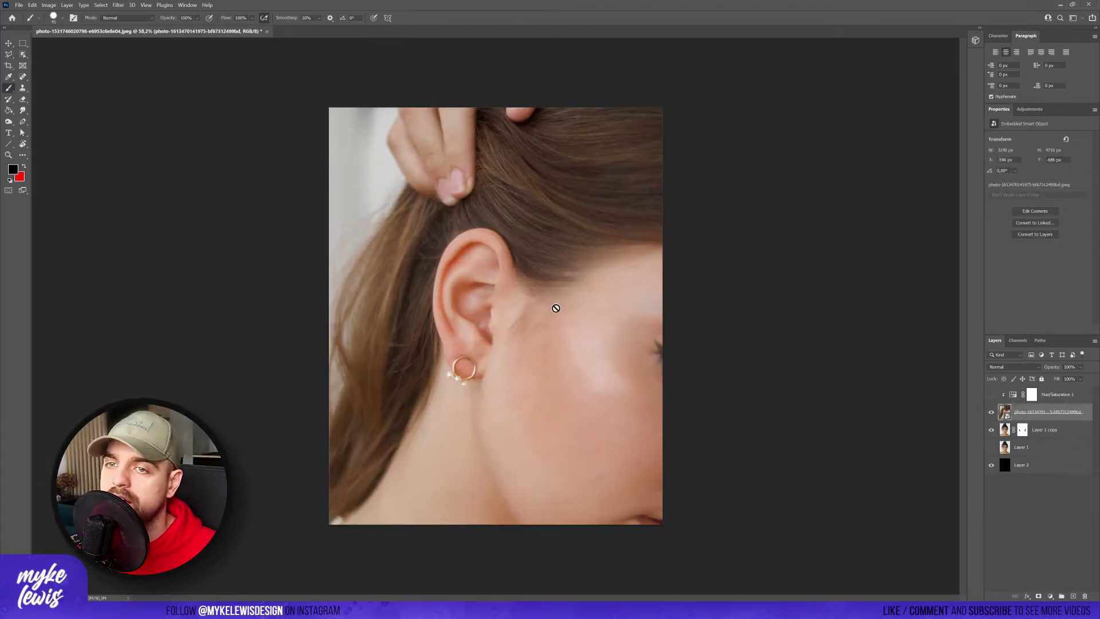
Trace a closed Pen path around the ear in the placed ear photo, cutting across the front of the earring
scroll(539, 272, up, 3)
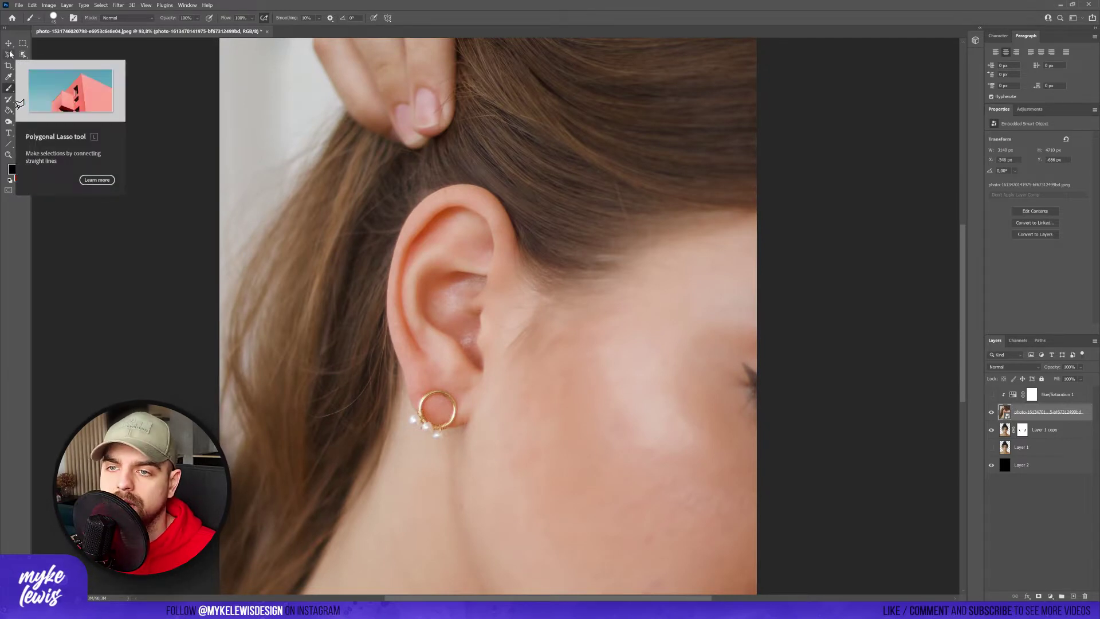
click(22, 121)
scroll(479, 236, up, 3)
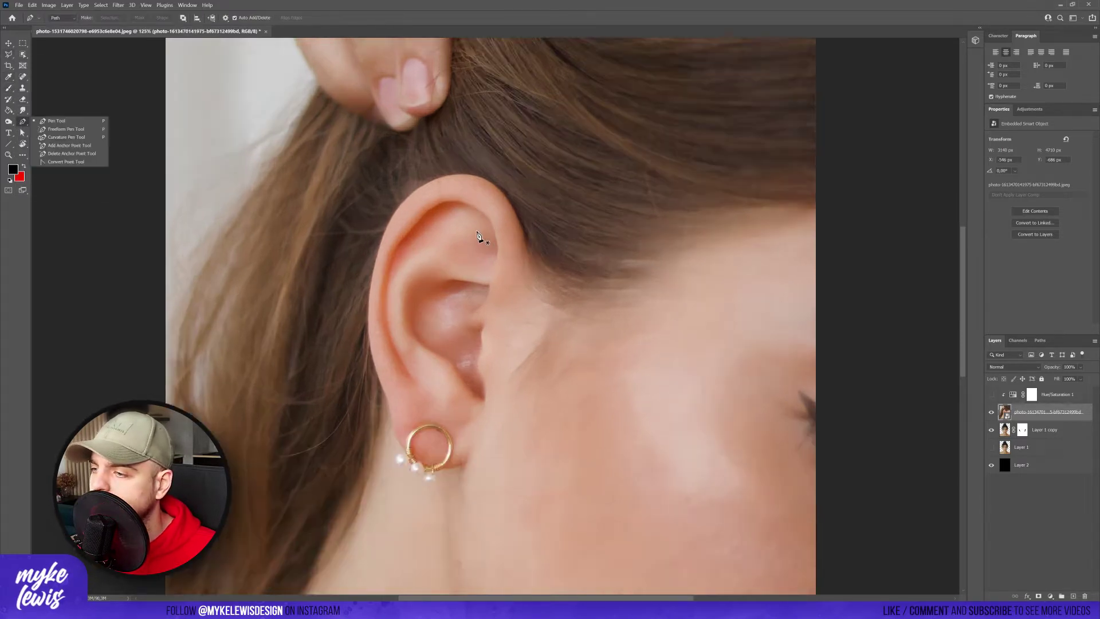
drag(549, 252, 545, 231)
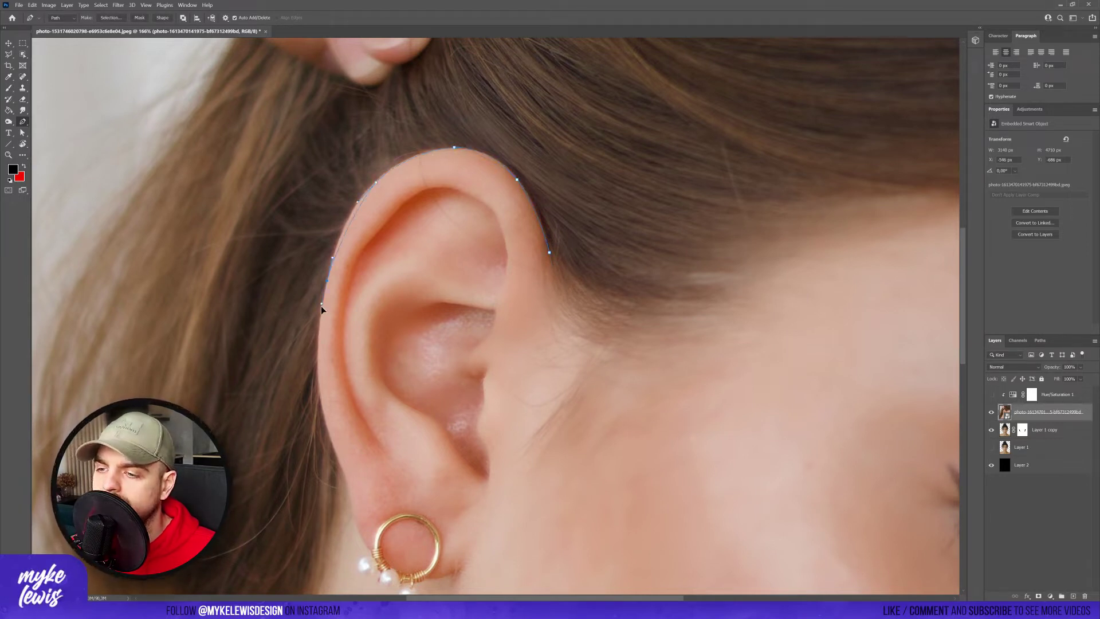
drag(321, 305, 320, 319)
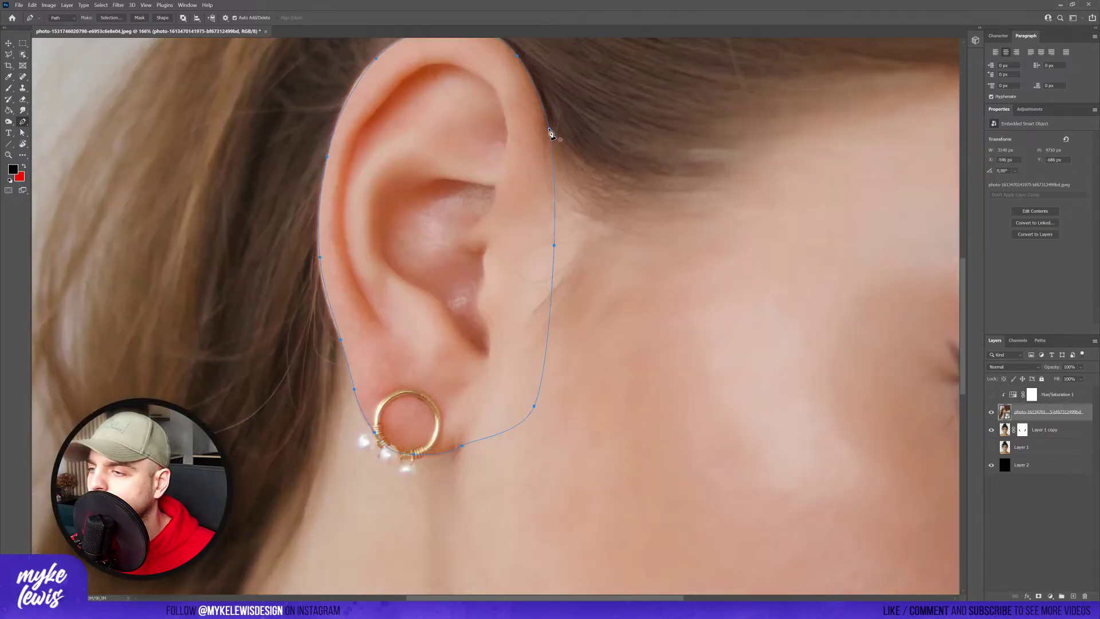
Convert the ear path to a selection with a feather radius of 0 and mask the ear photo with it
right_click(507, 179)
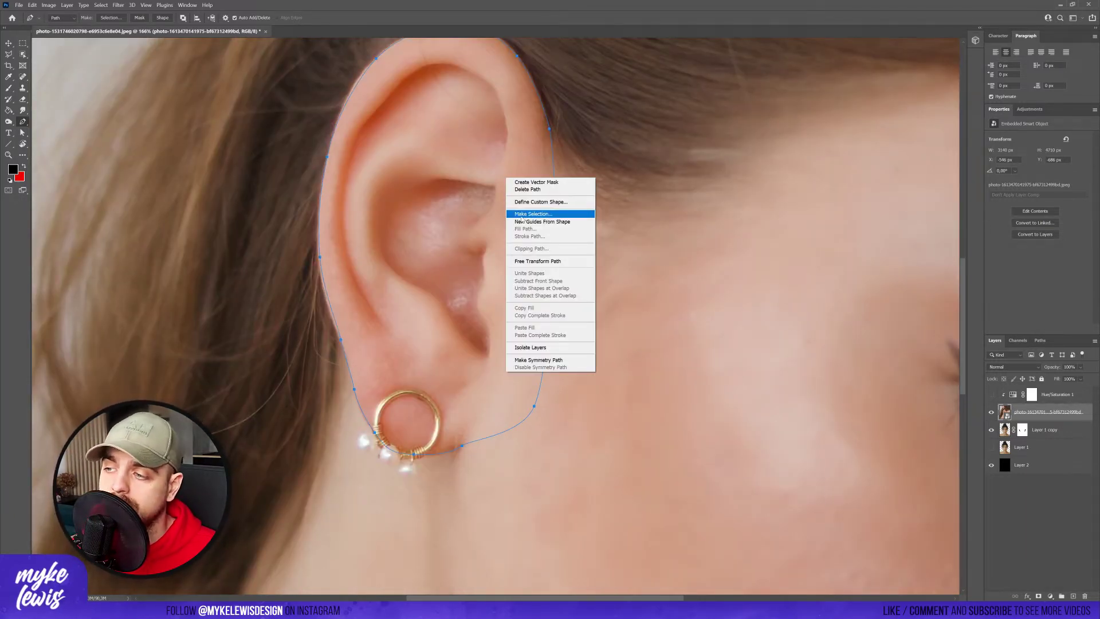
click(531, 215)
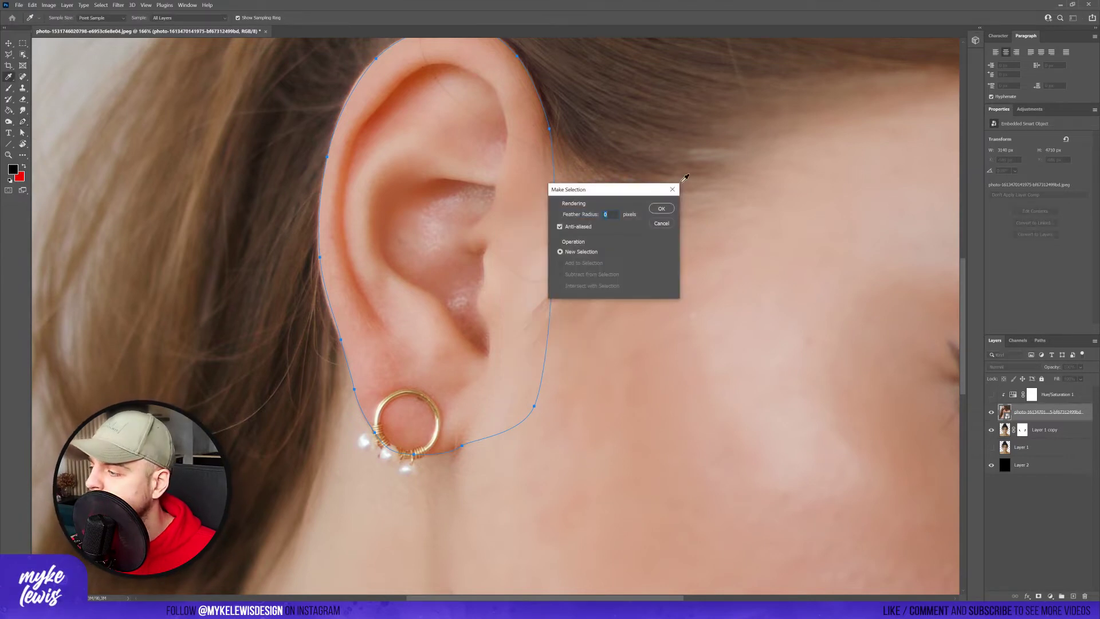
click(662, 209)
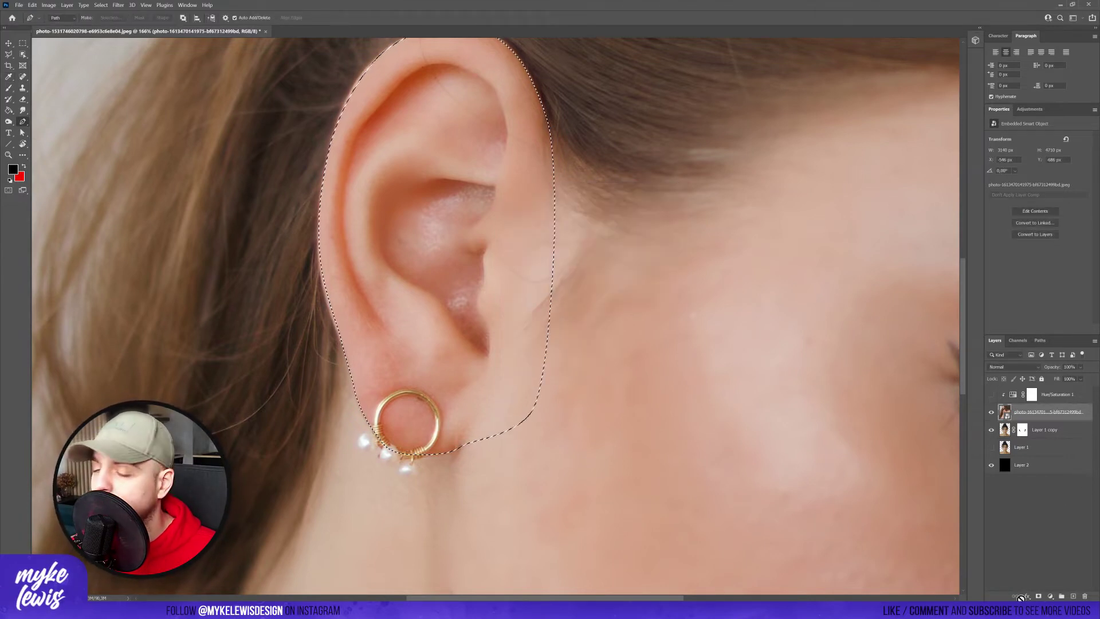
click(1039, 597)
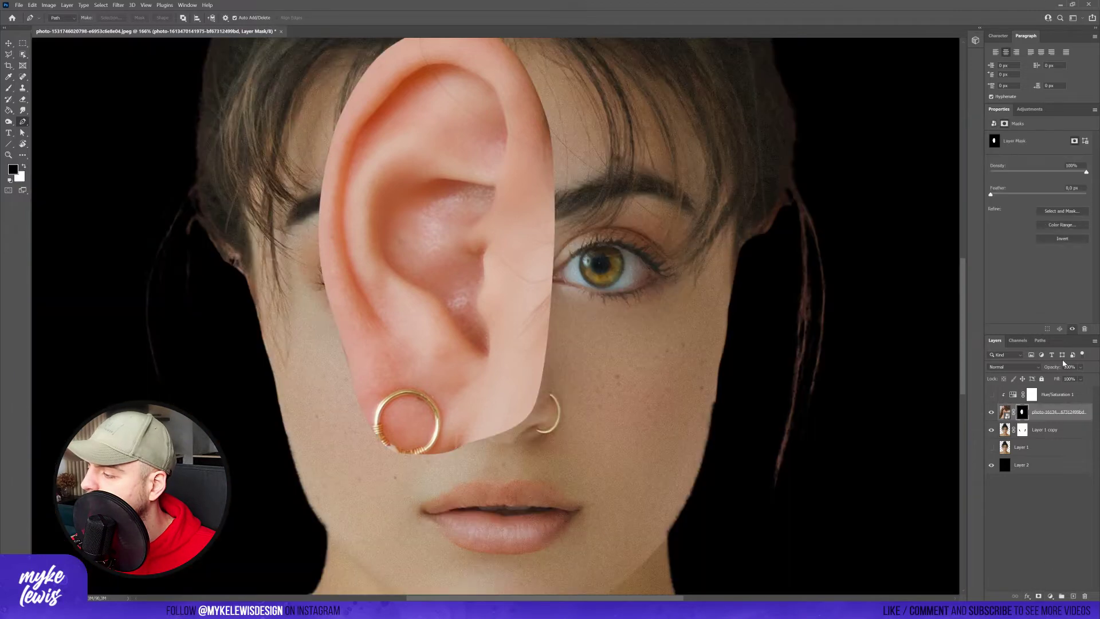
Move the ear photo layer above Hue/Saturation 1, and rasterize it with its layer mask applied
drag(1063, 413, 1064, 392)
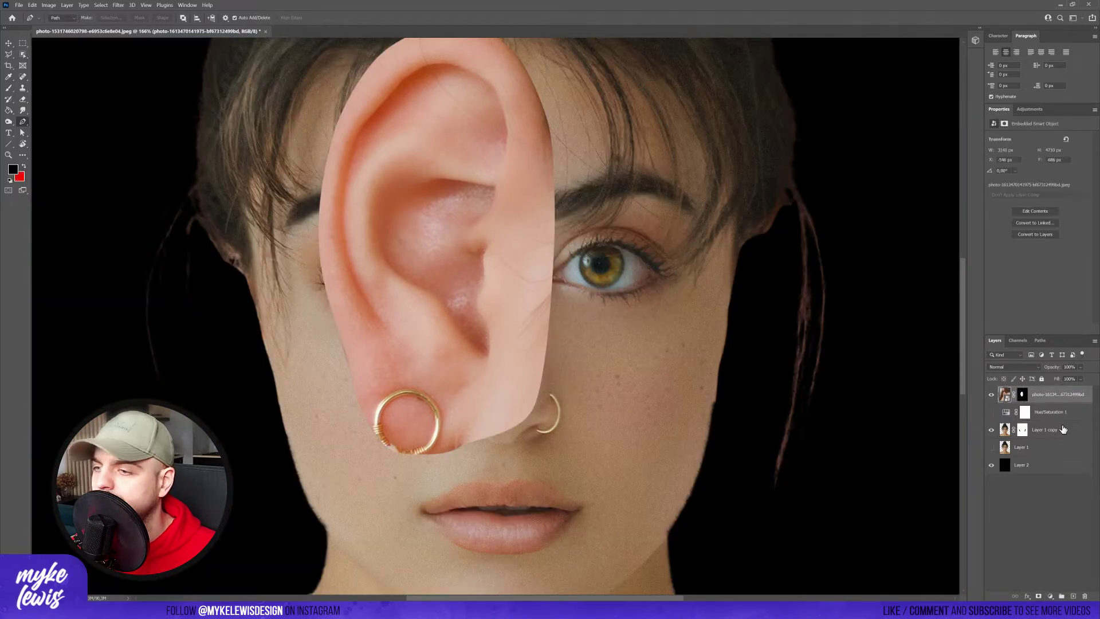
scroll(498, 357, down, 6)
scroll(498, 321, up, 4)
right_click(1050, 397)
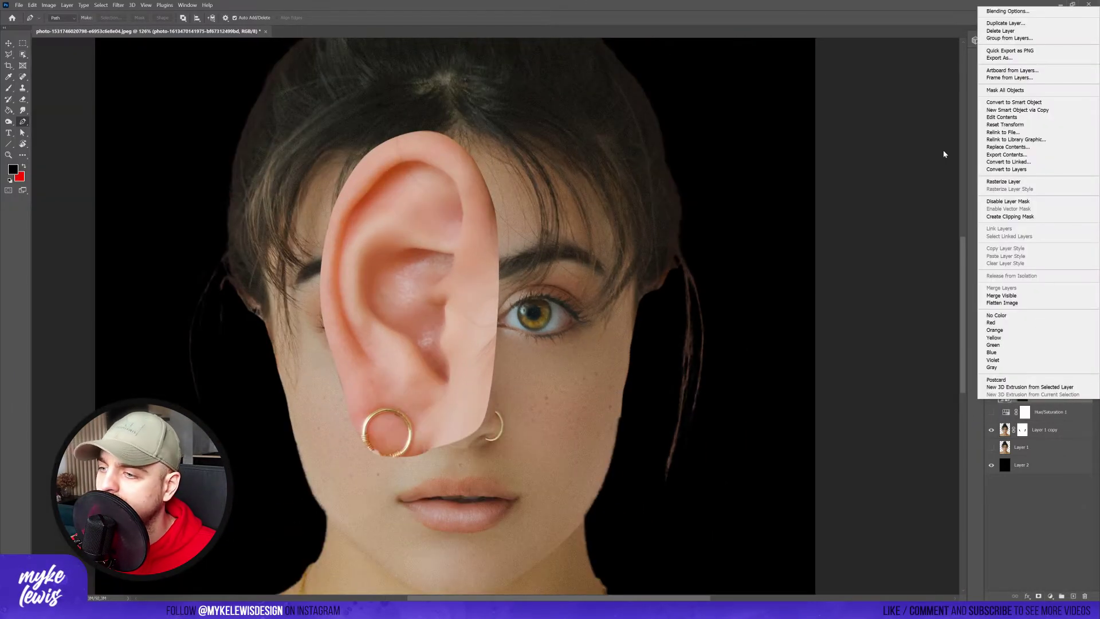
click(1025, 183)
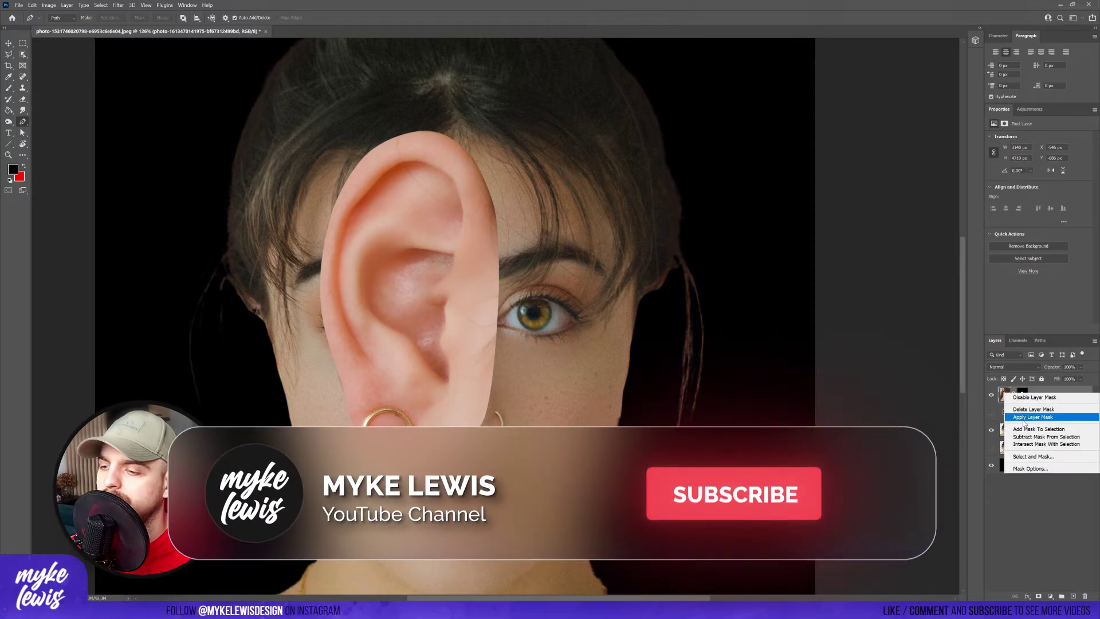
Remove the gold hoop earring from the earlobe with a small content-aware Spot Healing Brush
scroll(402, 493, up, 3)
key(j)
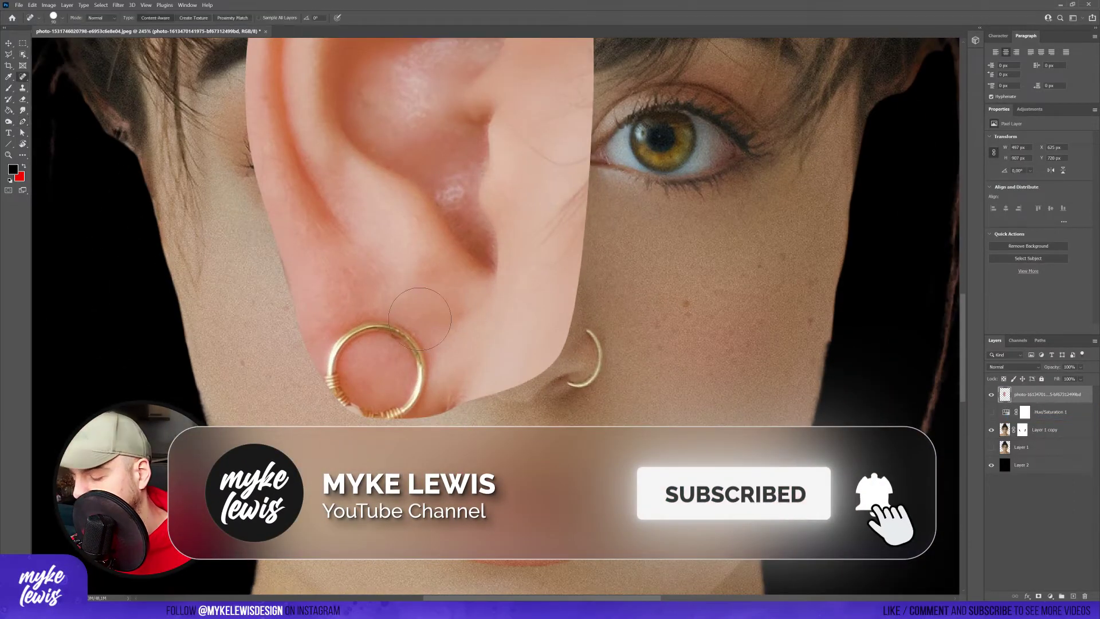
key(bracketleft)
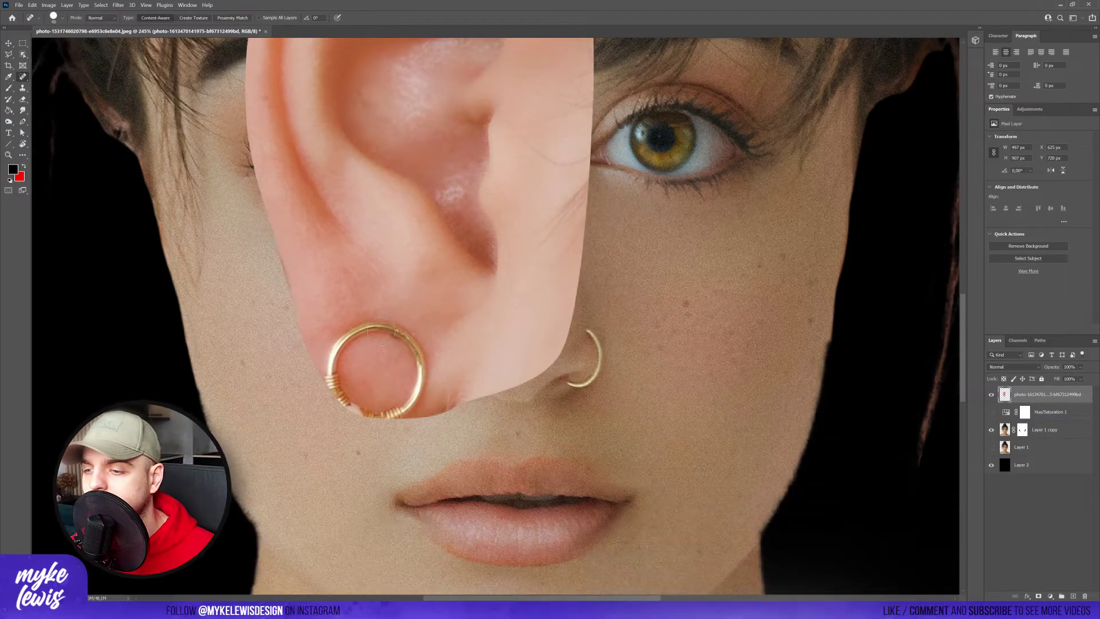
key(bracketleft)
key(bracketleft)
key(bracketleft)
key(bracketleft)
mouse_move(376, 320)
mouse_down()
mouse_move(349, 322)
mouse_move(332, 340)
mouse_move(336, 384)
mouse_move(365, 339)
mouse_move(392, 333)
mouse_move(428, 349)
mouse_move(418, 397)
mouse_move(369, 417)
mouse_move(322, 391)
mouse_up()
click(411, 356)
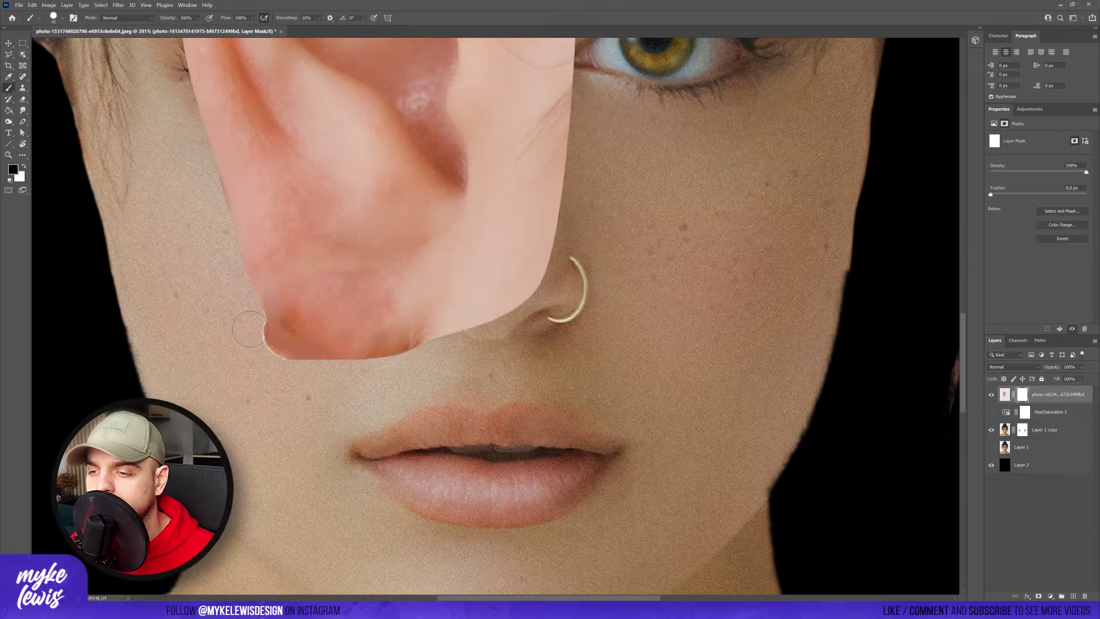
Round off the lower edge of the earlobe by painting on a new layer mask, and apply the mask
drag(252, 332, 356, 385)
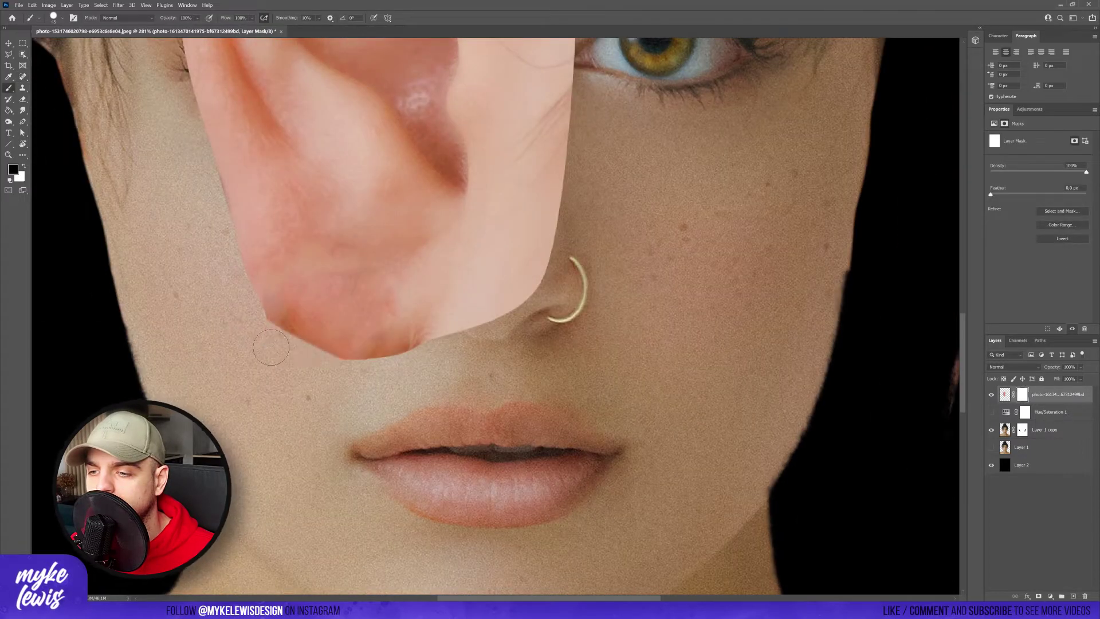
mouse_move(241, 309)
mouse_down()
mouse_move(352, 364)
mouse_move(430, 358)
mouse_up()
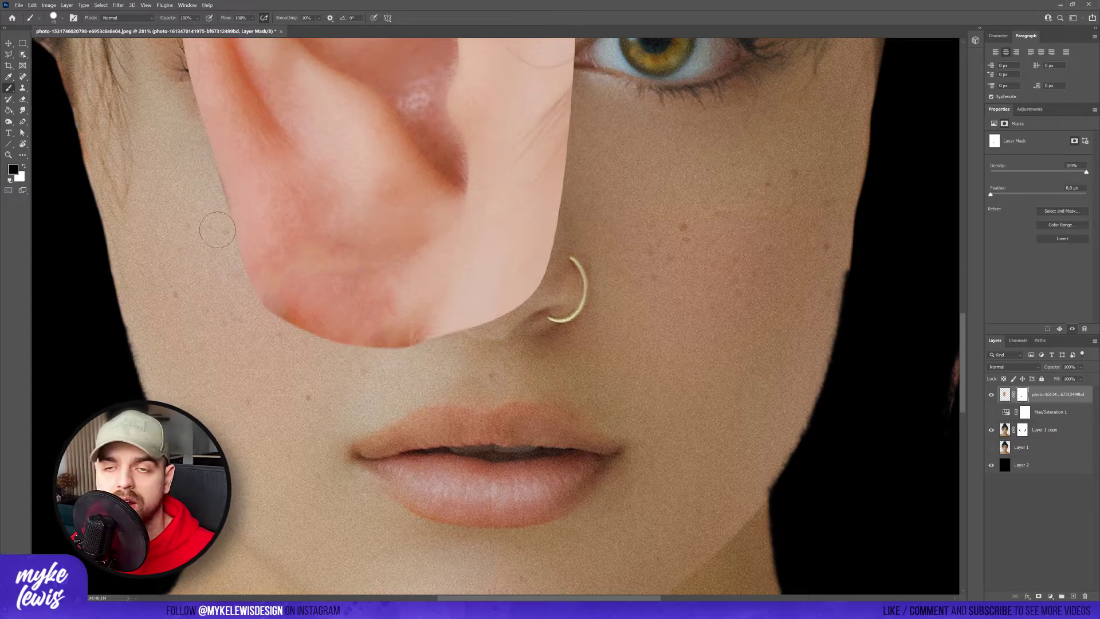
scroll(652, 310, down, 5)
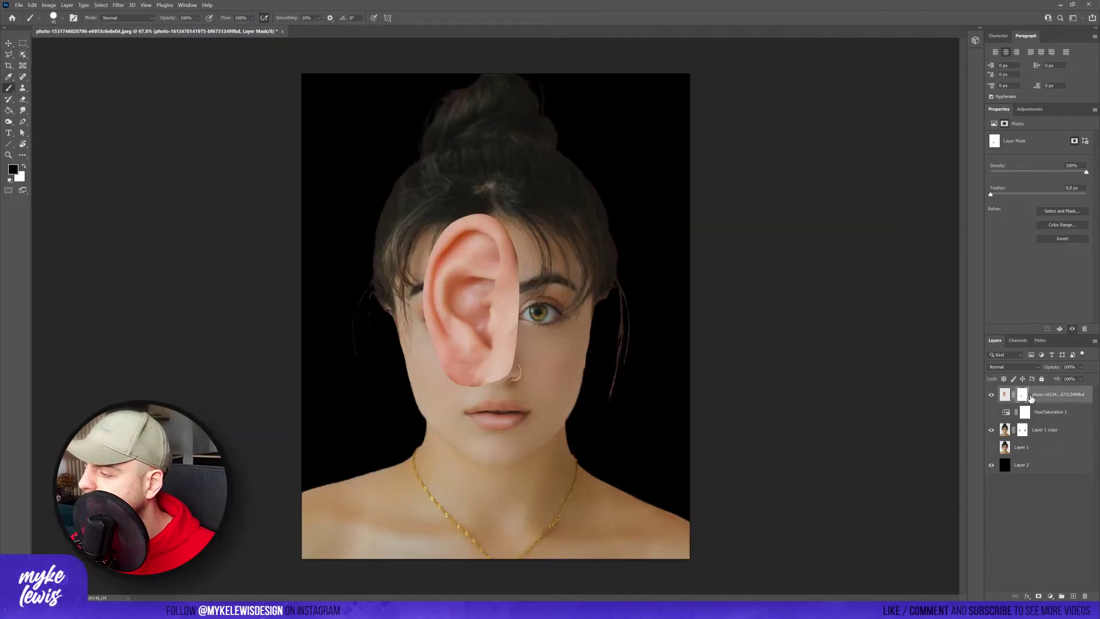
right_click(1030, 398)
click(1040, 422)
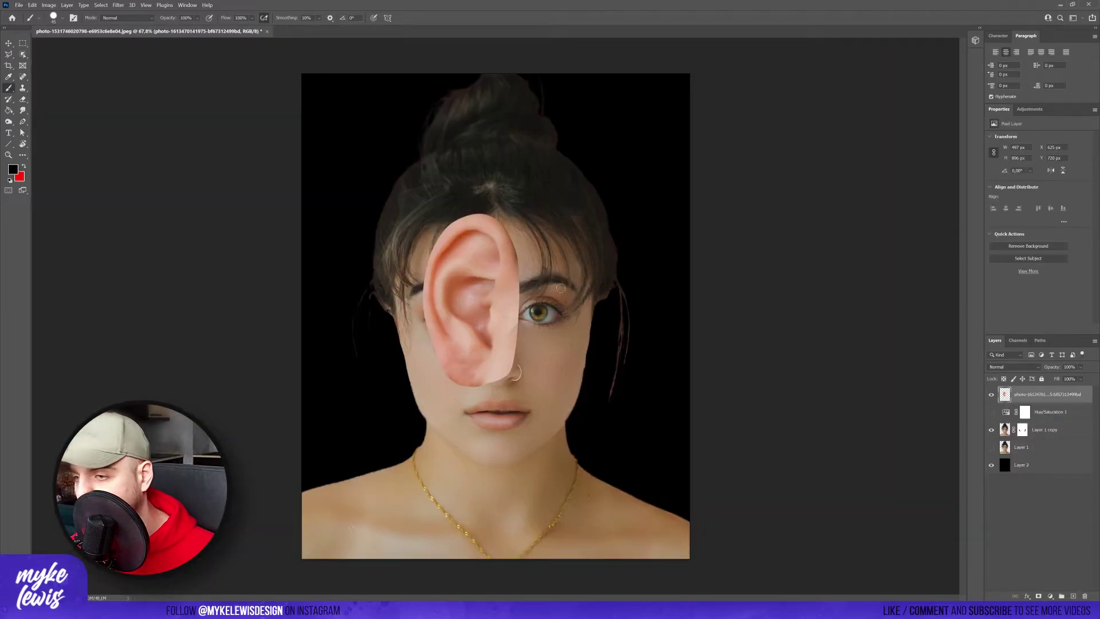
Move the cut-out ear to the left side of the head and scale it to about 67% at eye level
key(v)
mouse_move(538, 302)
mouse_down()
mouse_move(458, 298)
mouse_move(444, 331)
mouse_up()
key(ctrl+t)
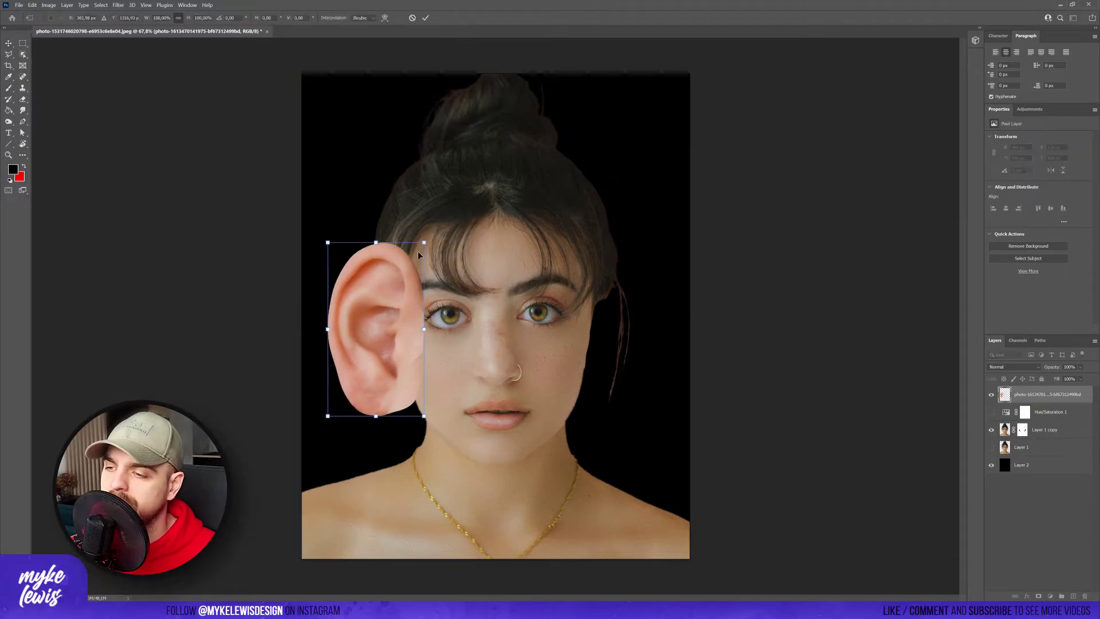
drag(424, 243, 381, 307)
drag(370, 379, 411, 382)
drag(383, 317, 394, 331)
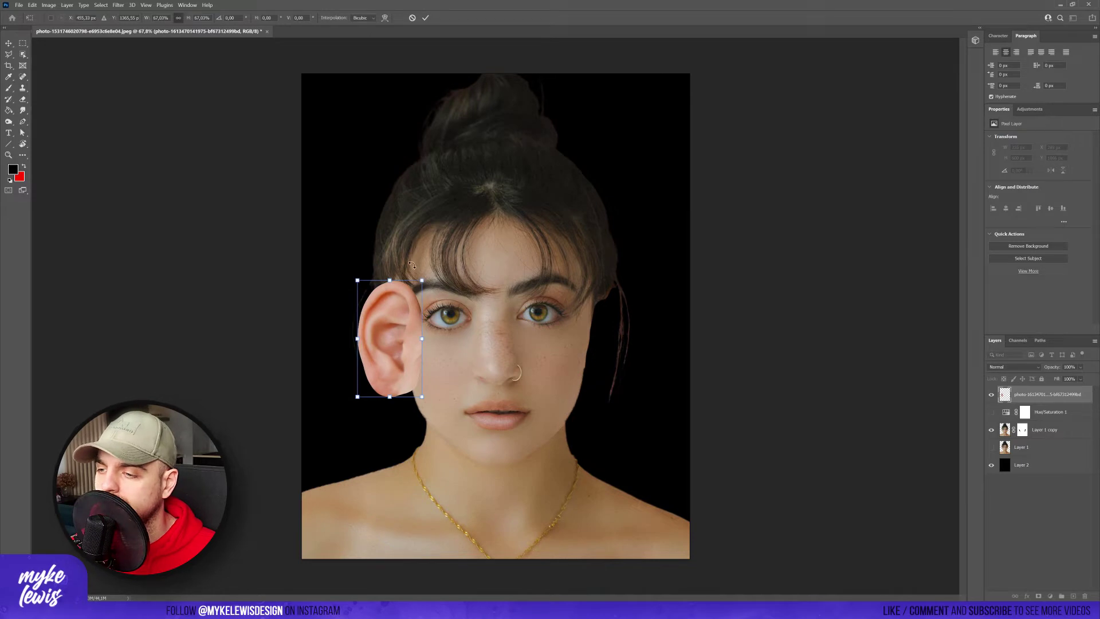
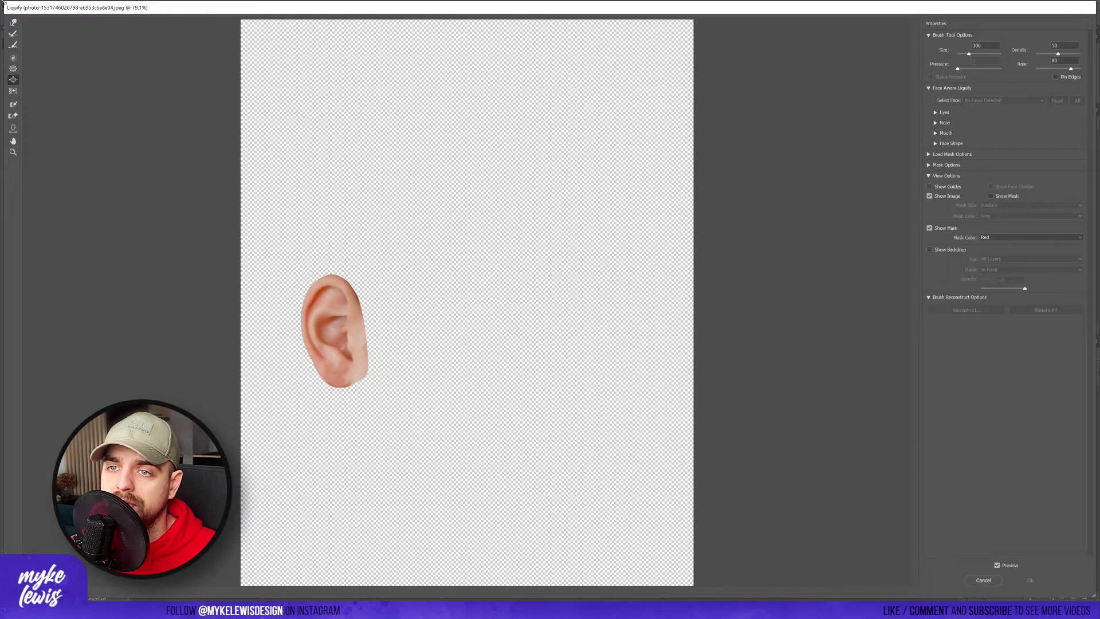
Push the ear's outer lower edge inward with the Liquify Forward Warp tool at brush size 300
click(13, 23)
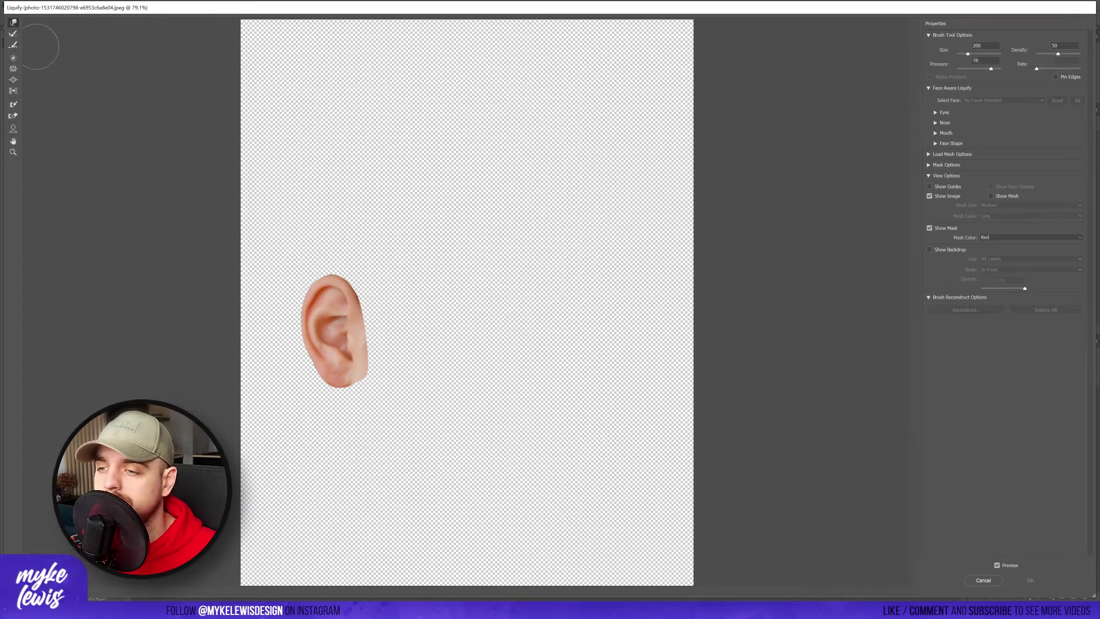
key(bracketright)
key(bracketright)
key(bracketright)
key(bracketright)
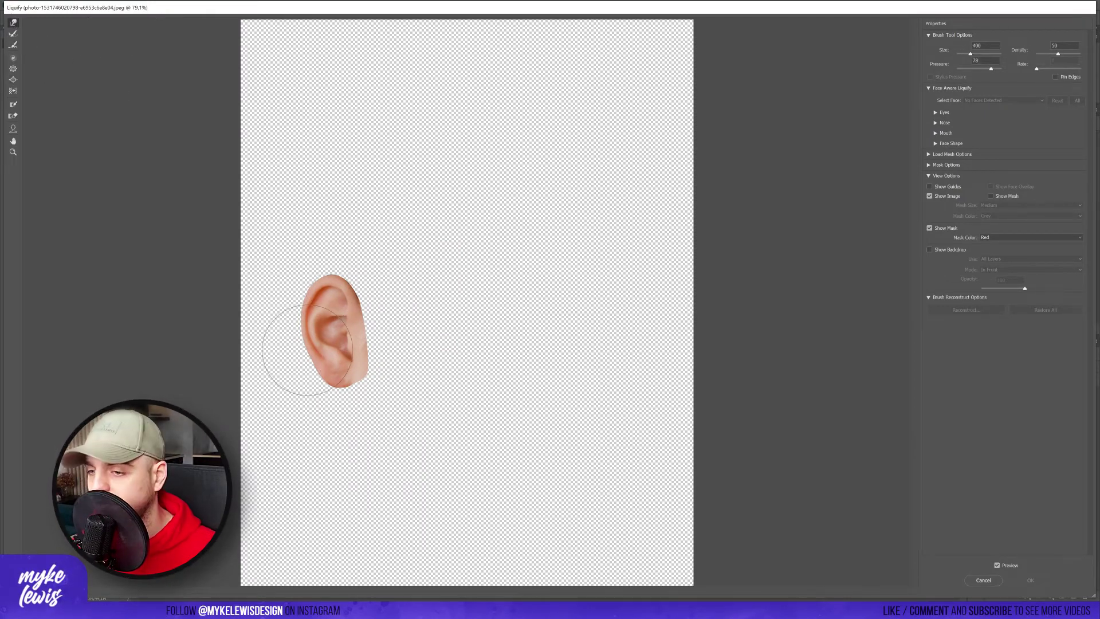
key(bracketleft)
key(bracketleft)
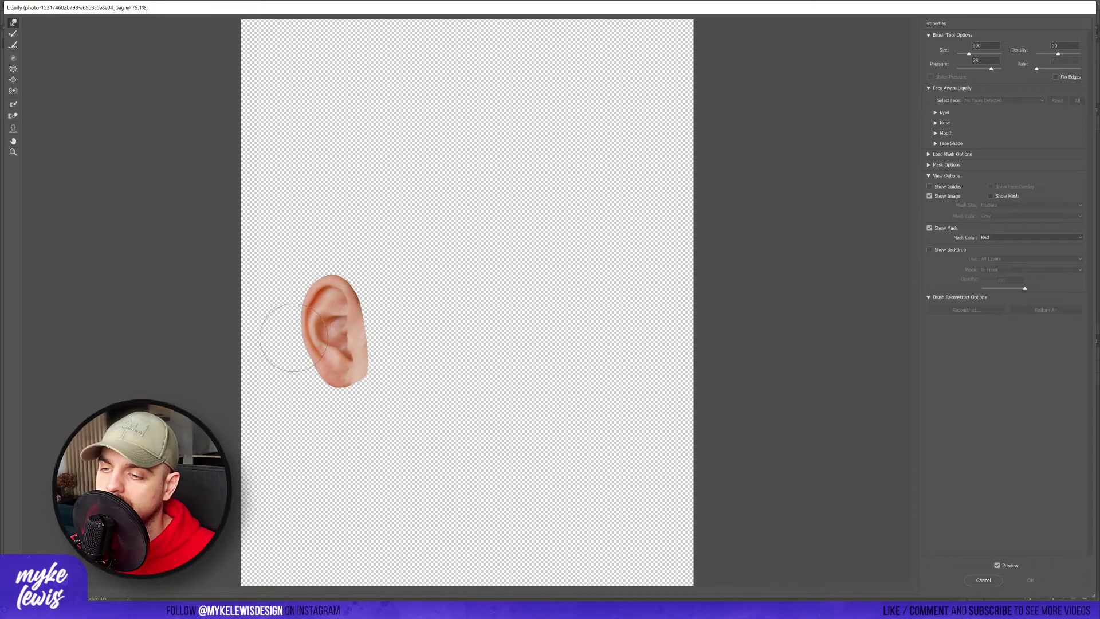
mouse_move(309, 333)
mouse_down()
mouse_move(312, 373)
mouse_move(317, 359)
mouse_move(332, 373)
mouse_up()
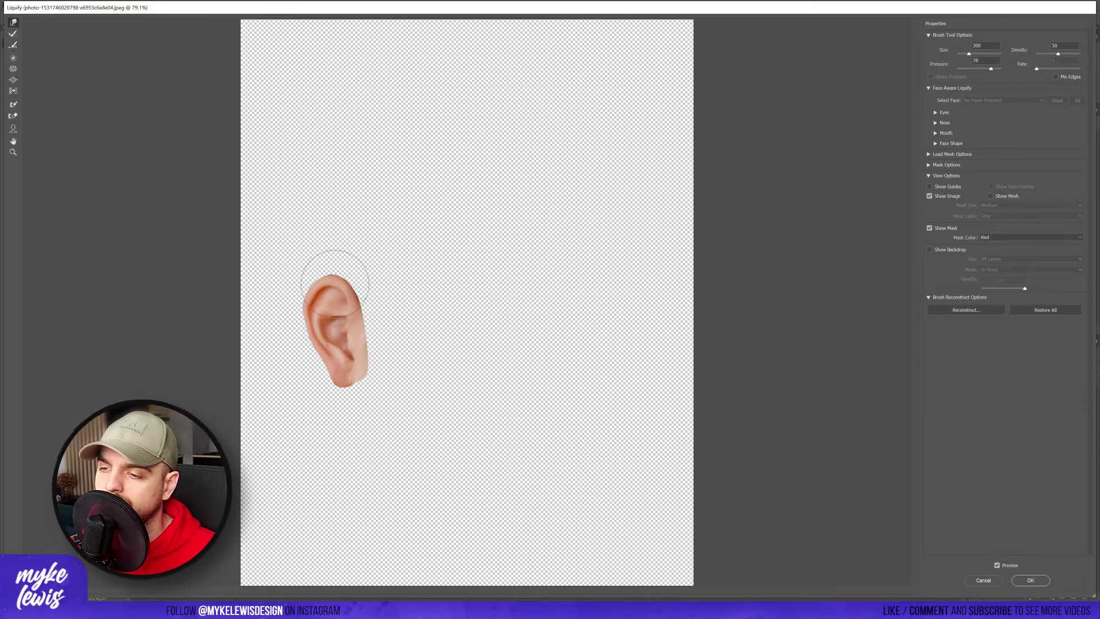
Warp the top of the ear upward and outward into an elf point, slim its outer edge, and apply Liquify
drag(334, 285, 317, 261)
mouse_move(300, 307)
mouse_down()
mouse_move(295, 331)
mouse_move(316, 352)
mouse_move(307, 305)
mouse_up()
key(bracketleft)
key(bracketleft)
key(bracketleft)
key(bracketleft)
key(bracketleft)
key(bracketleft)
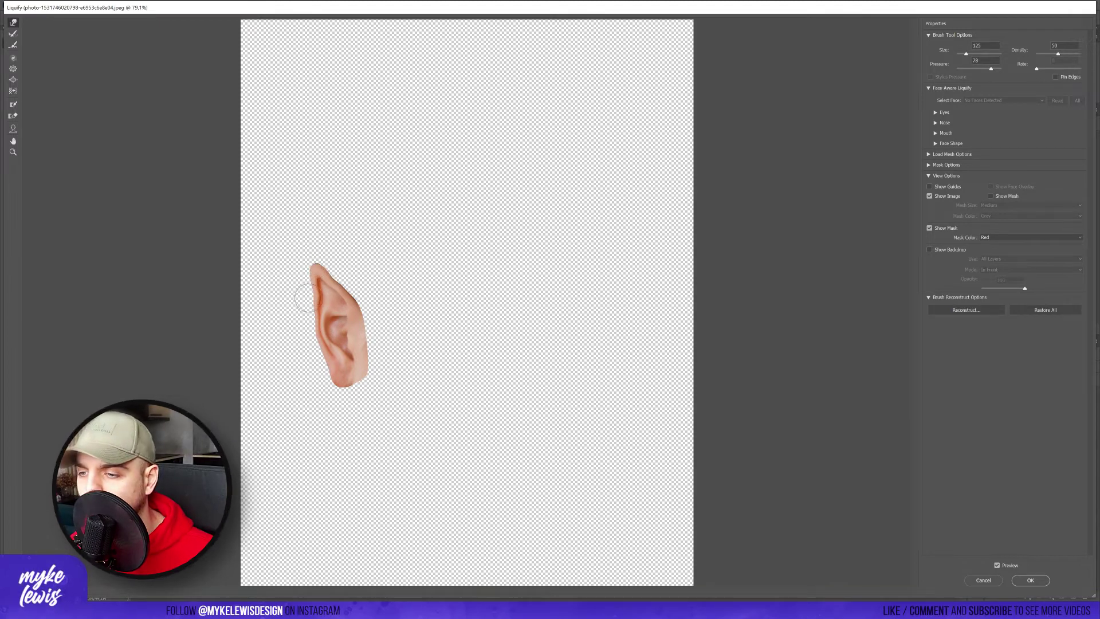
key(bracketright)
key(bracketright)
key(bracketright)
key(bracketright)
key(bracketright)
key(bracketright)
key(bracketright)
key(bracketright)
key(bracketright)
key(bracketright)
key(bracketright)
key(bracketright)
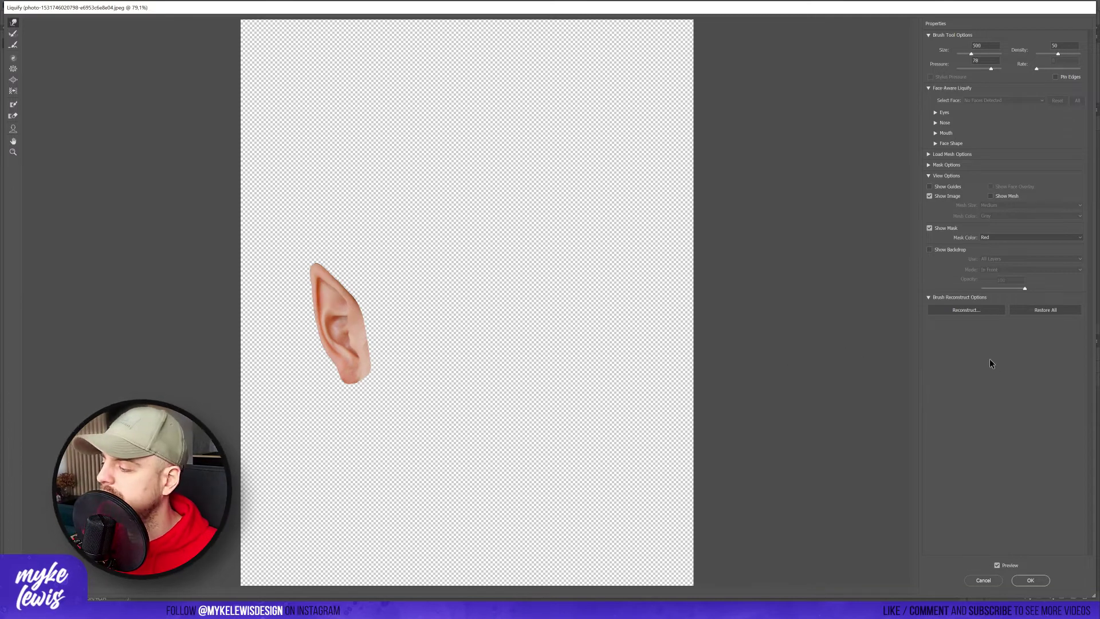
click(1031, 580)
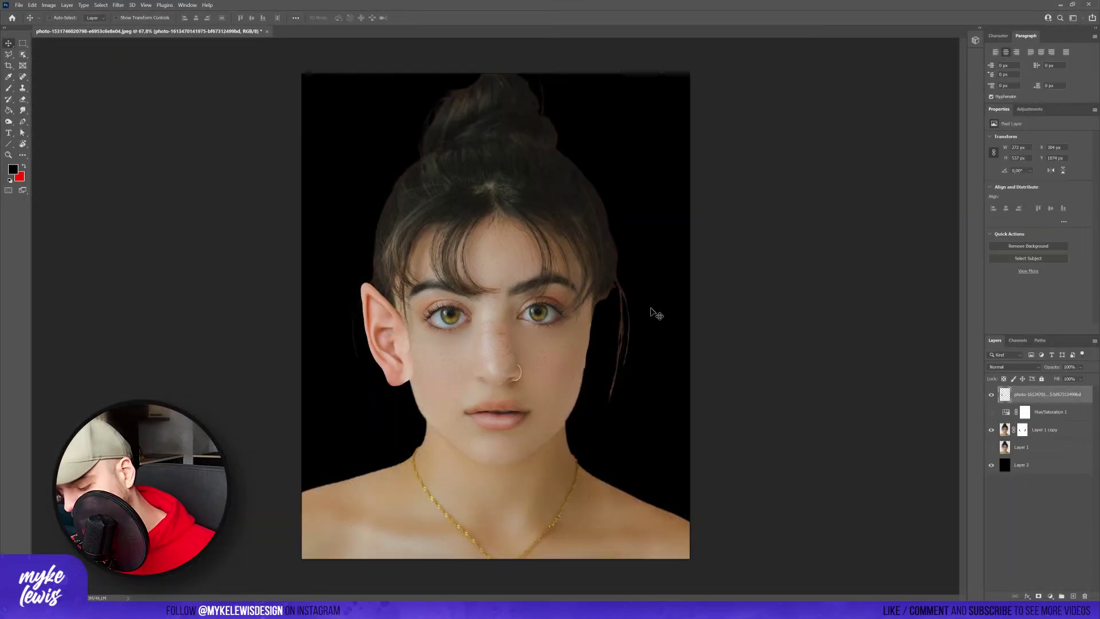
Nudge the pointed ear slightly outward and up, and apply Hue/Saturation with hue +8 and saturation -28
mouse_move(462, 344)
mouse_down()
mouse_move(438, 336)
mouse_move(456, 341)
mouse_up()
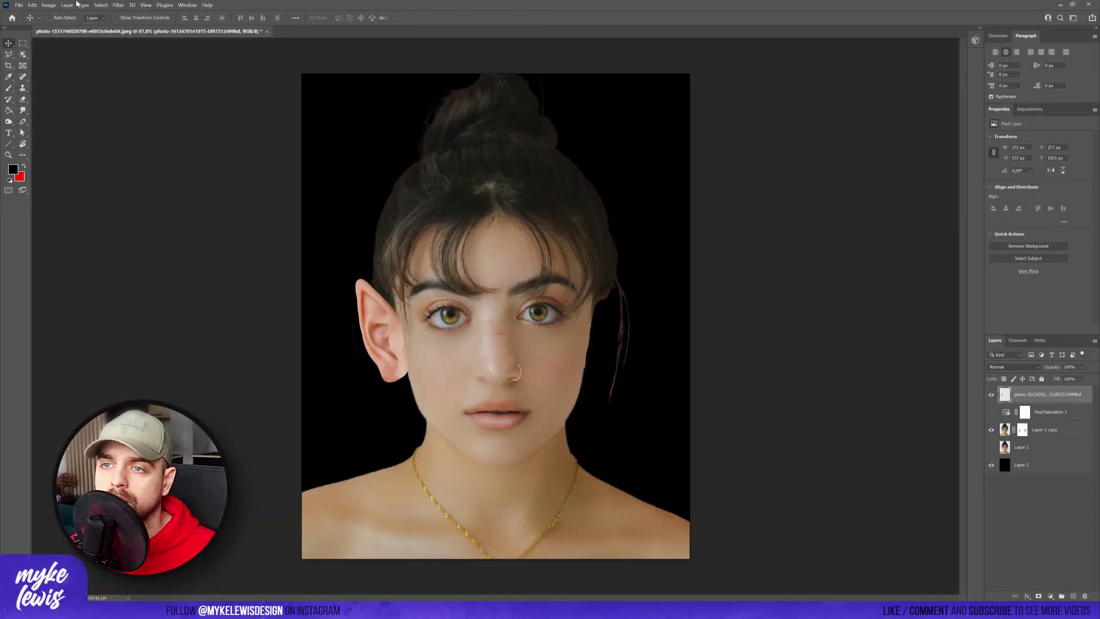
click(49, 4)
mouse_move(68, 25)
click(158, 68)
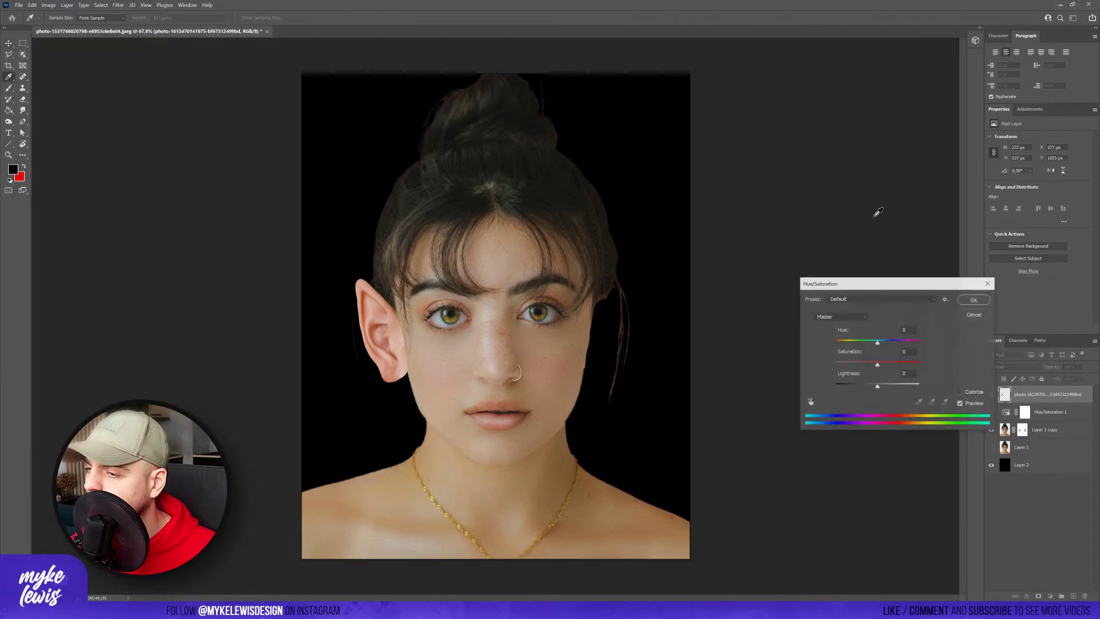
mouse_move(877, 364)
mouse_down()
mouse_move(866, 365)
mouse_move(881, 344)
mouse_up()
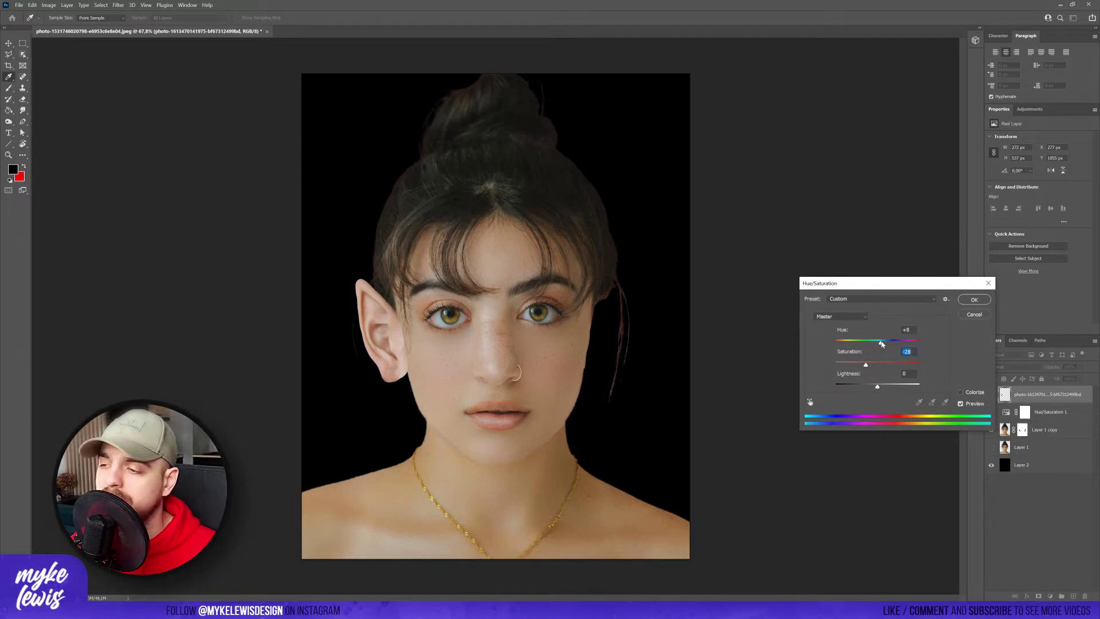
drag(879, 286, 829, 261)
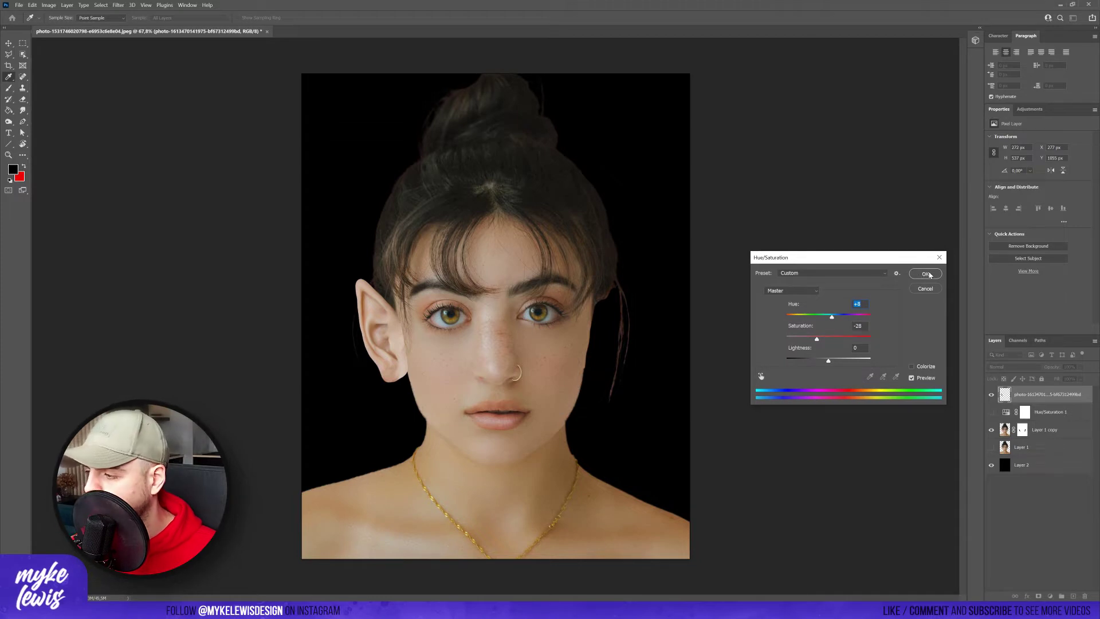
click(929, 273)
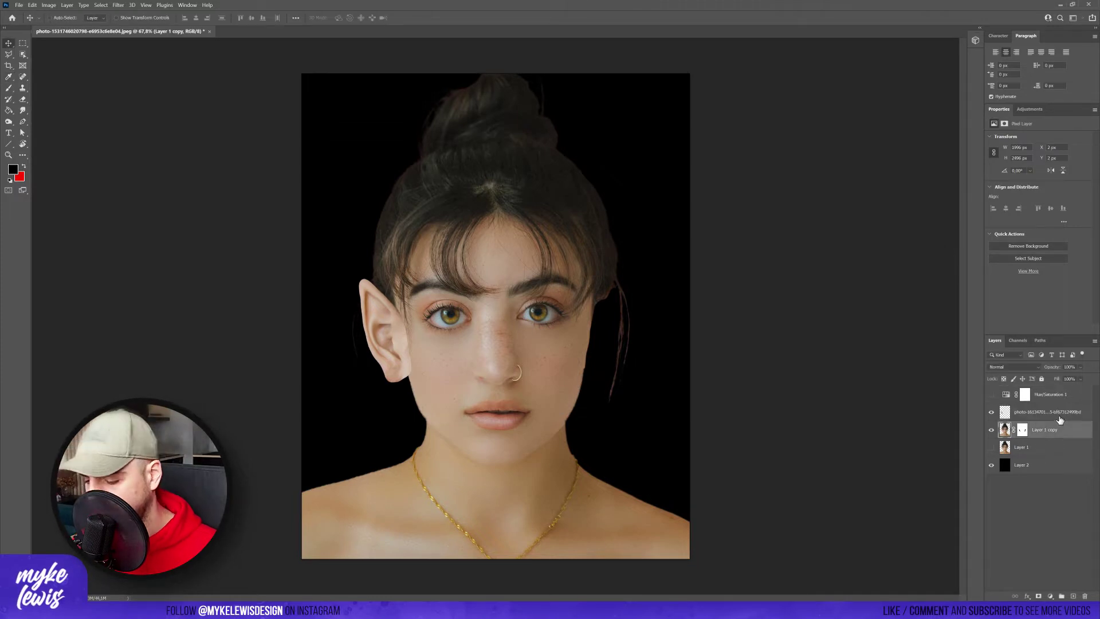
Place the ear layer below Hue/Saturation 1, group it with Layer 1 copy, and expand the group
shift+click(1061, 417)
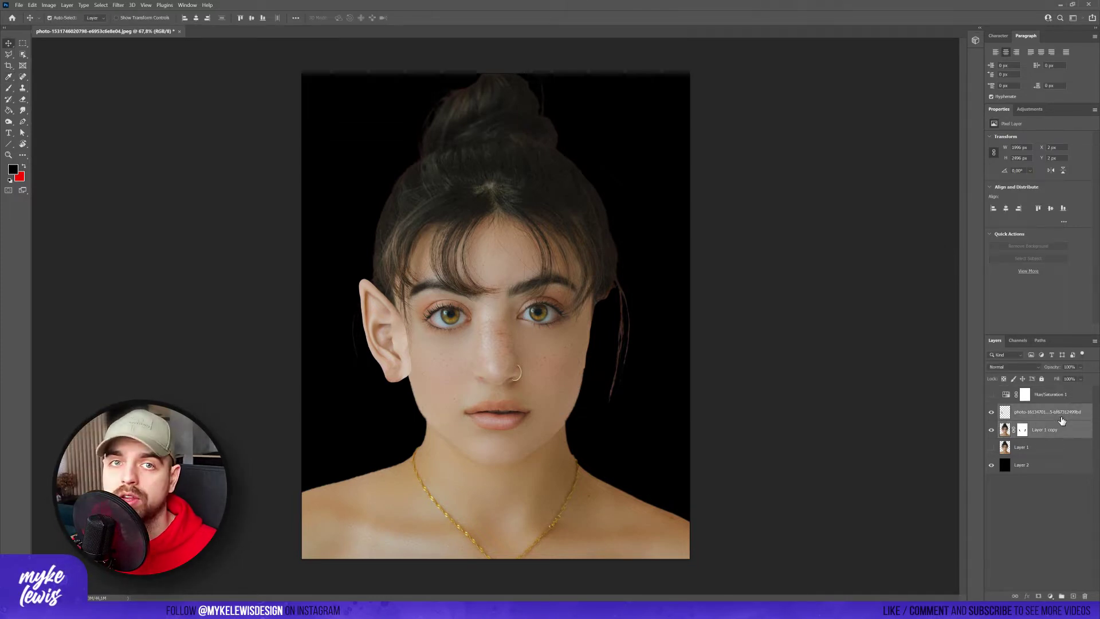
key(ctrl+g)
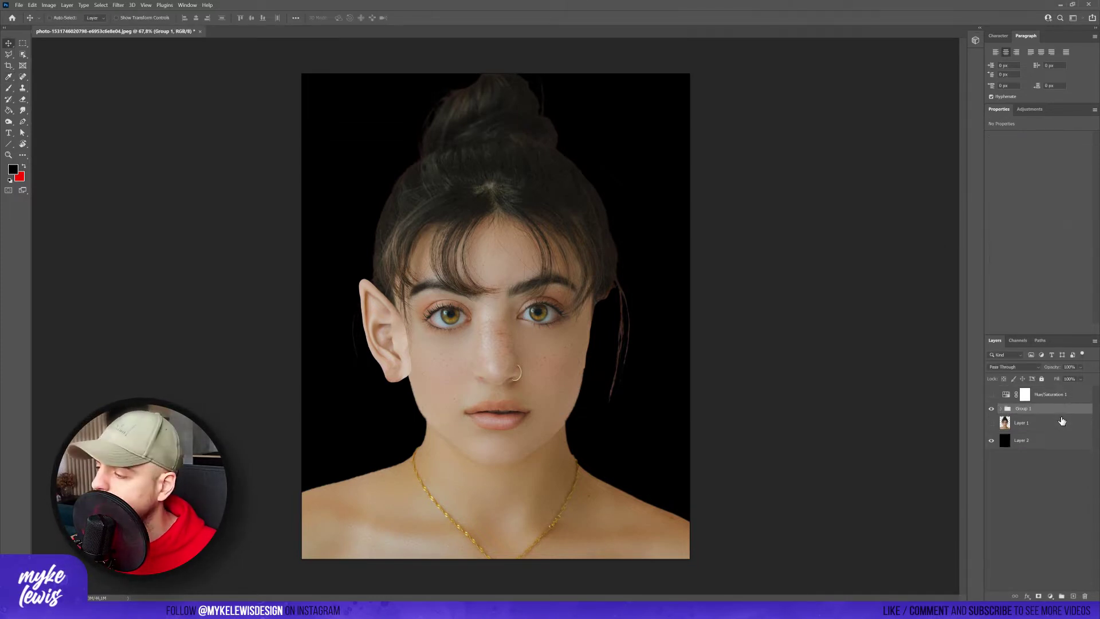
click(1001, 409)
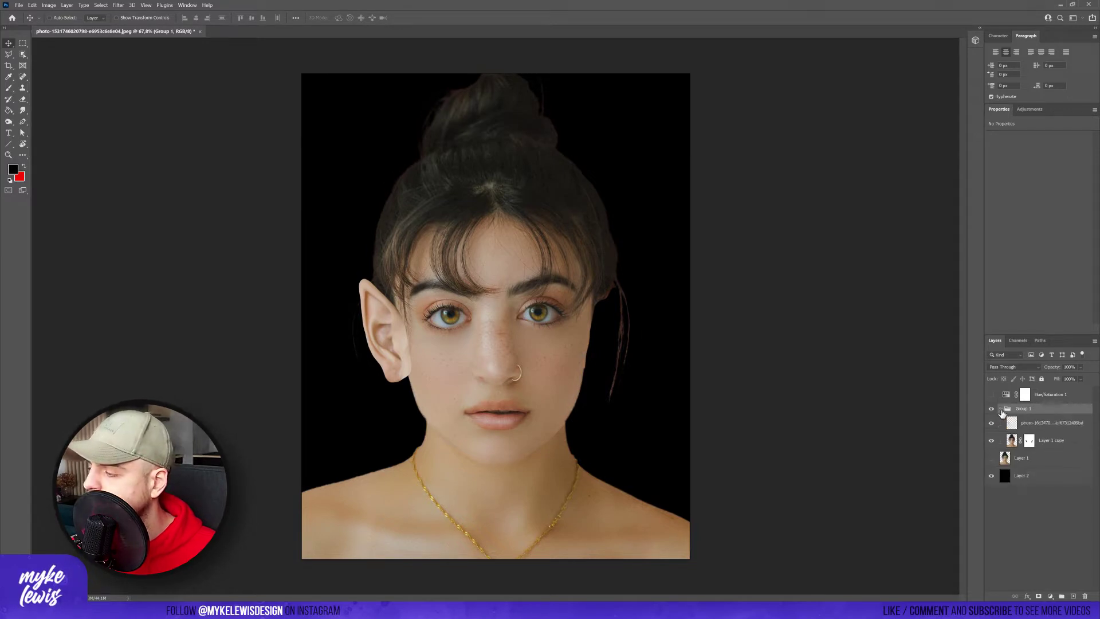
Add a layer mask to the ear layer and fade the ear's inner edge into the cheek with a soft-edged black brush
click(1049, 429)
scroll(392, 322, up, 5)
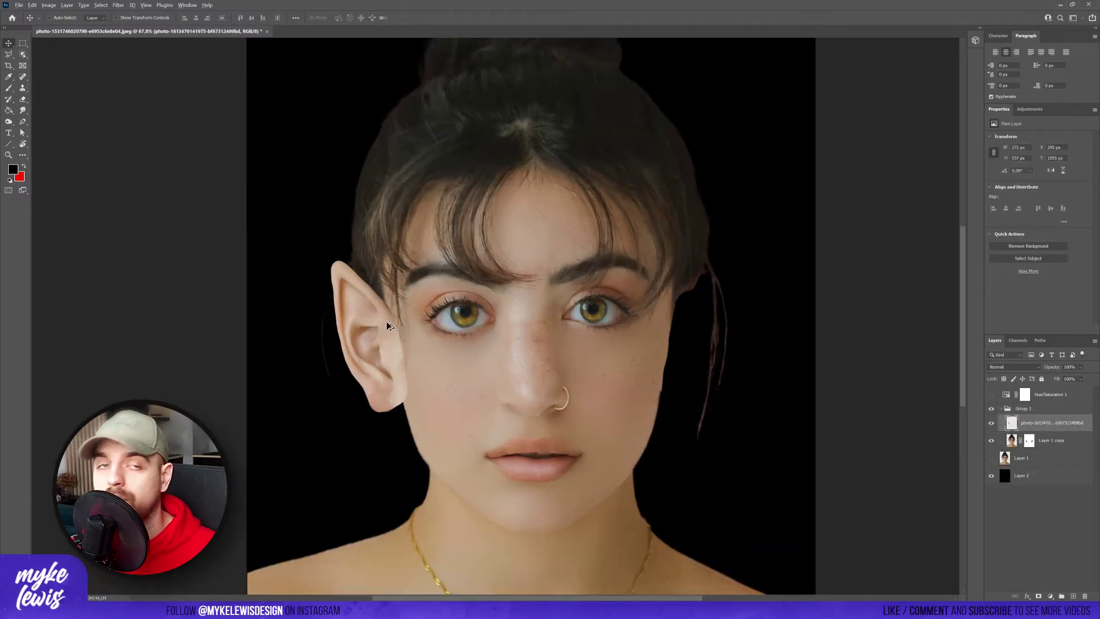
scroll(479, 360, down, 1)
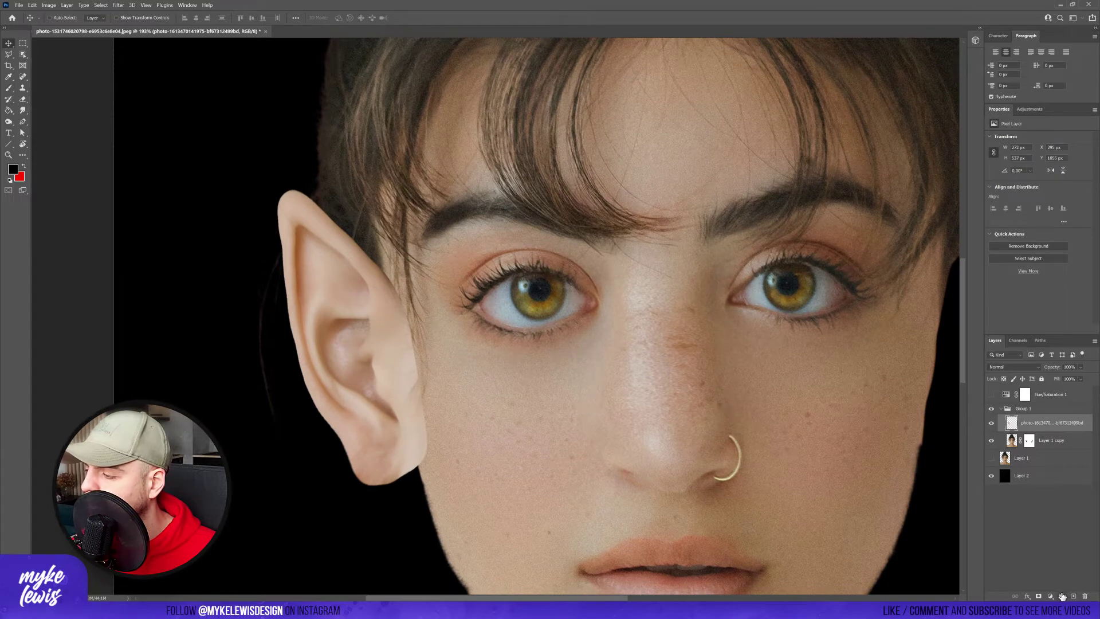
click(1039, 596)
click(8, 88)
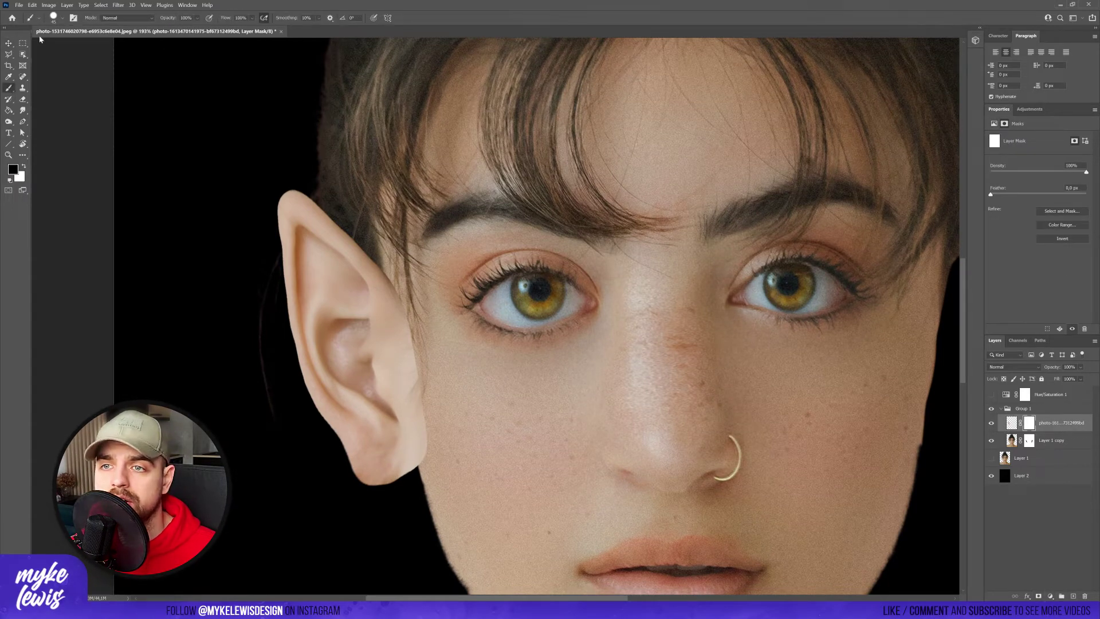
right_click(467, 187)
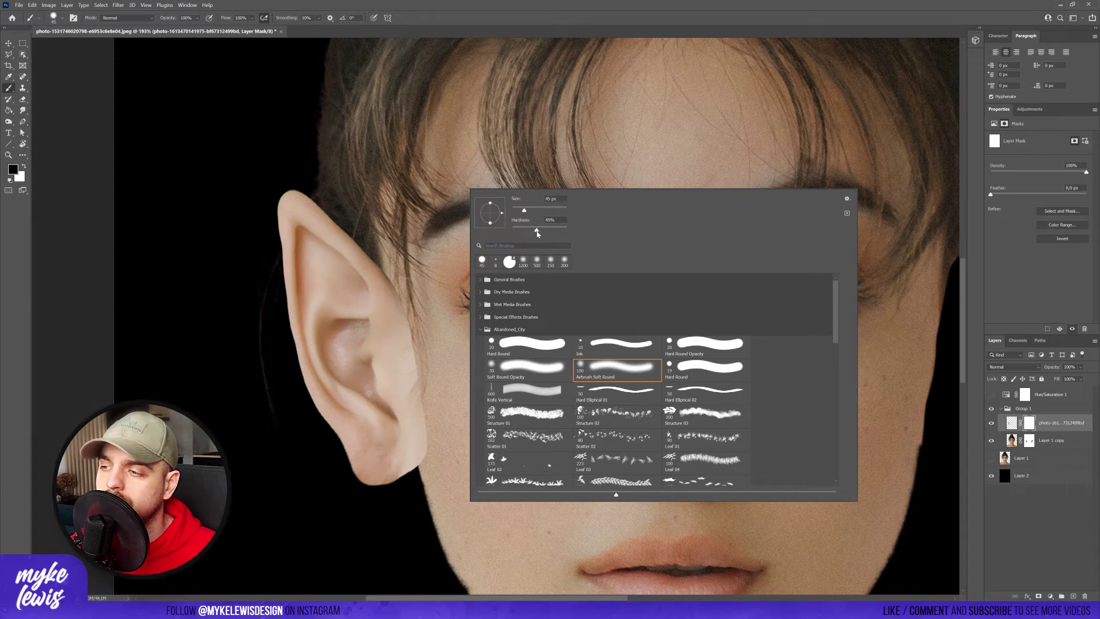
key(Return)
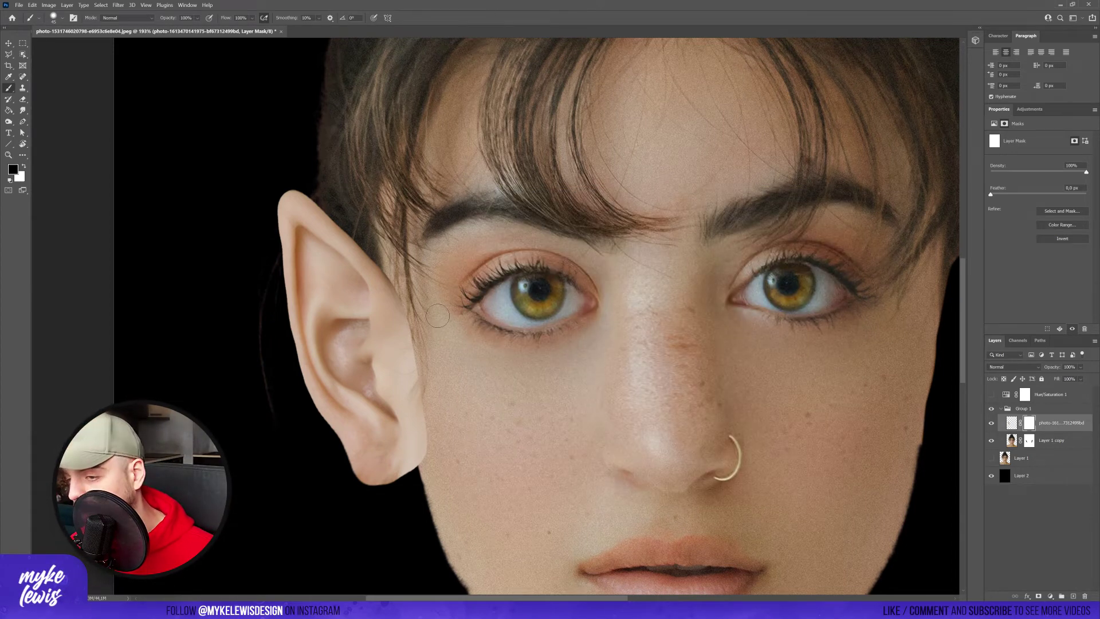
key(bracketright)
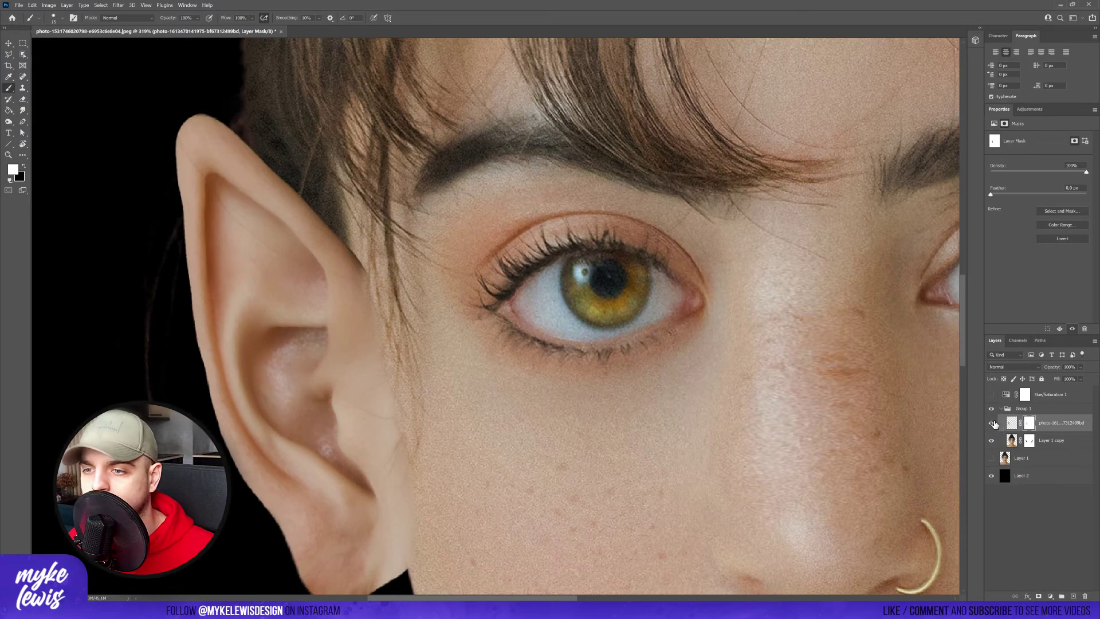
Compare the face with the ear layer hidden and shown, and finish blending the ear's mask along the temple
click(992, 423)
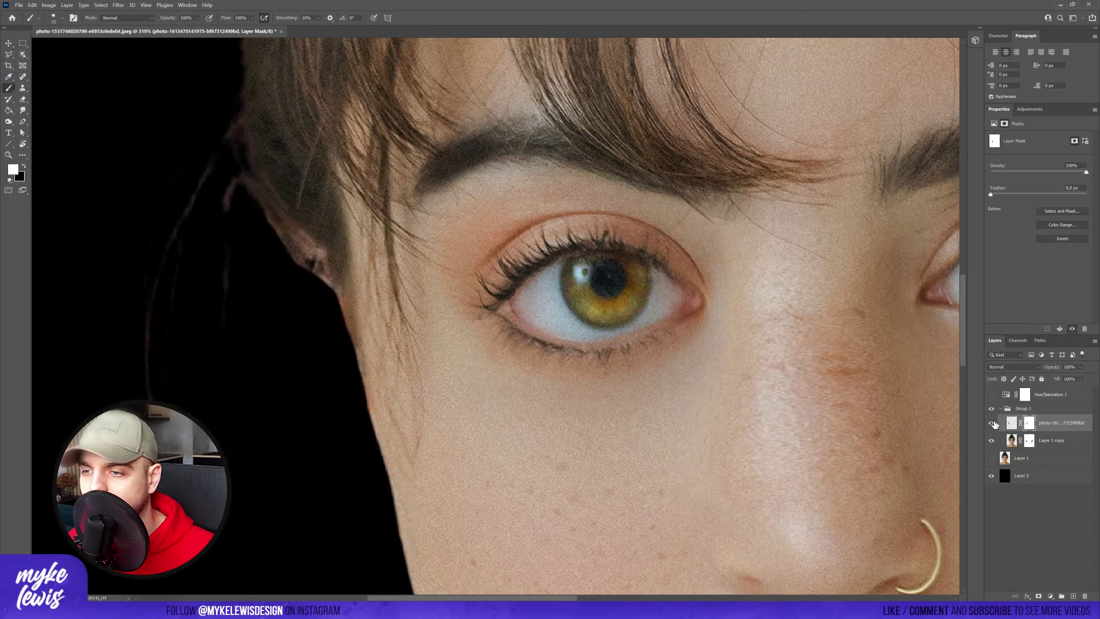
click(992, 423)
key(x)
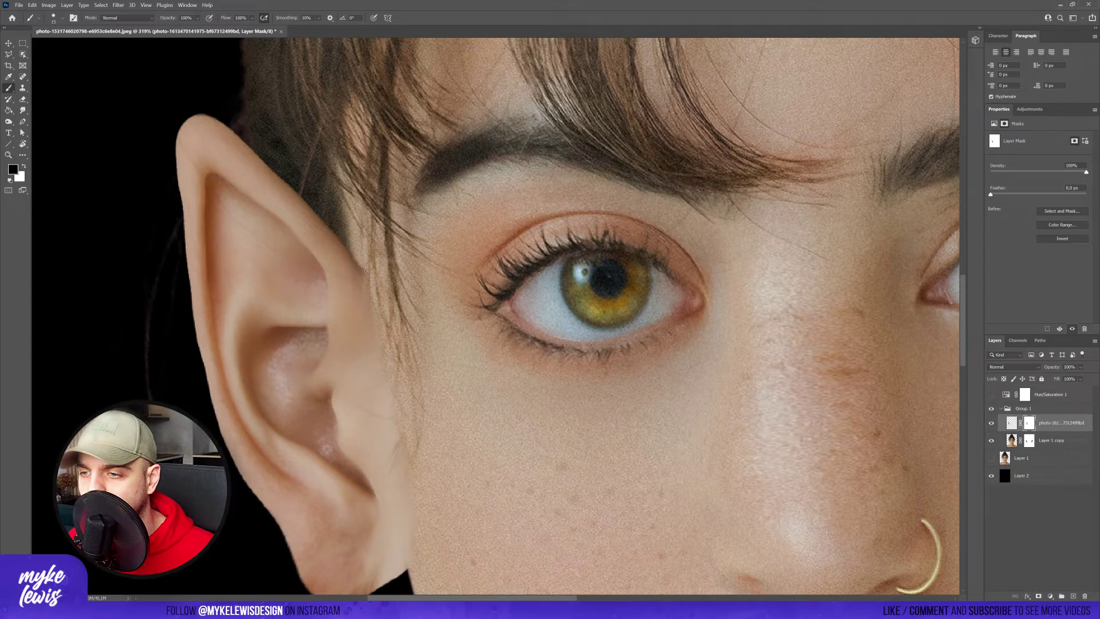
key(ctrl+0)
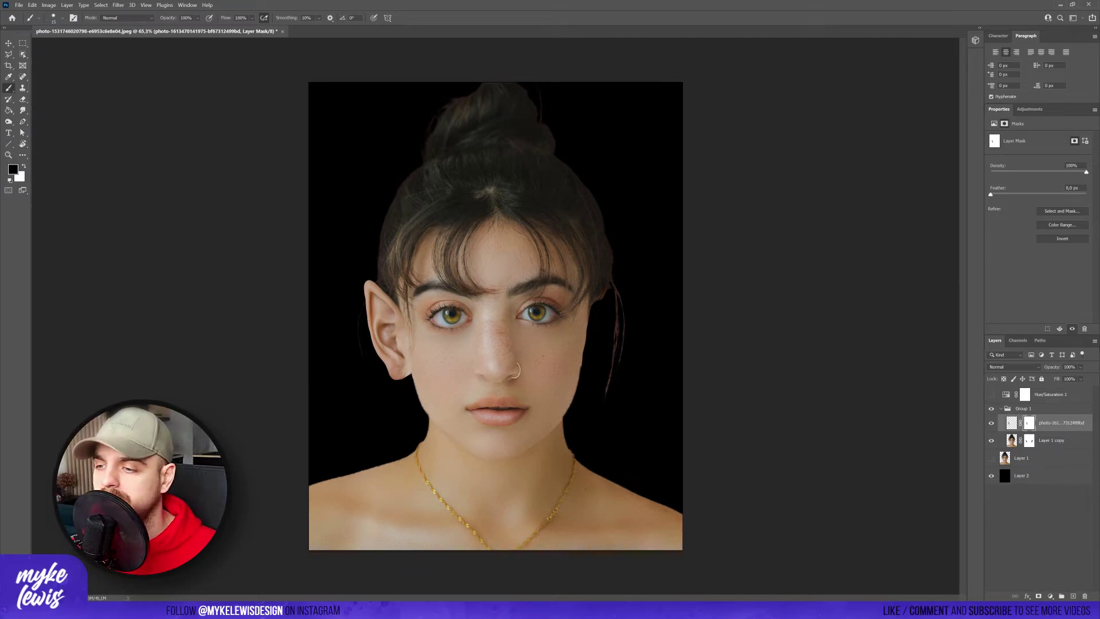
Duplicate the masked ear layer, flip the copy horizontally, and position it on the opposite side of the head at eye level
key(ctrl+j)
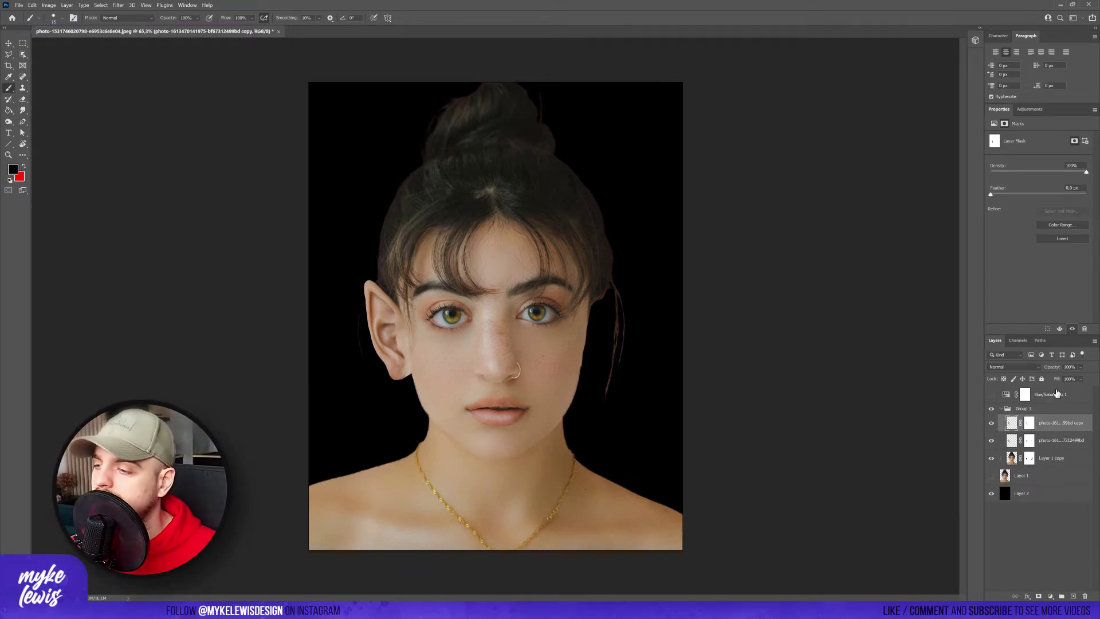
key(v)
drag(420, 342, 605, 338)
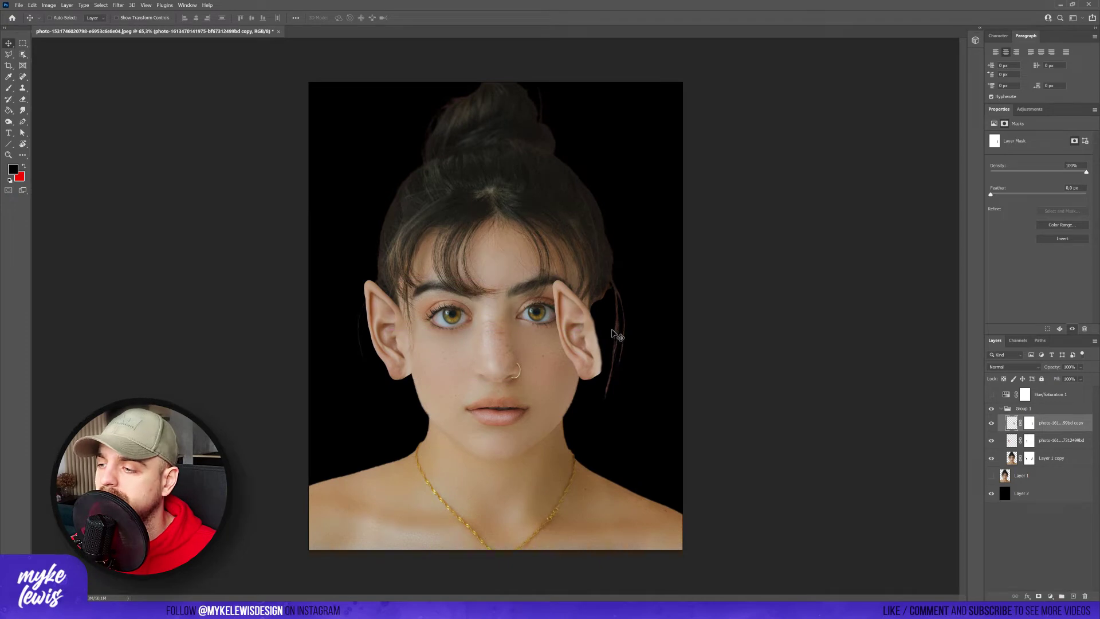
click(33, 5)
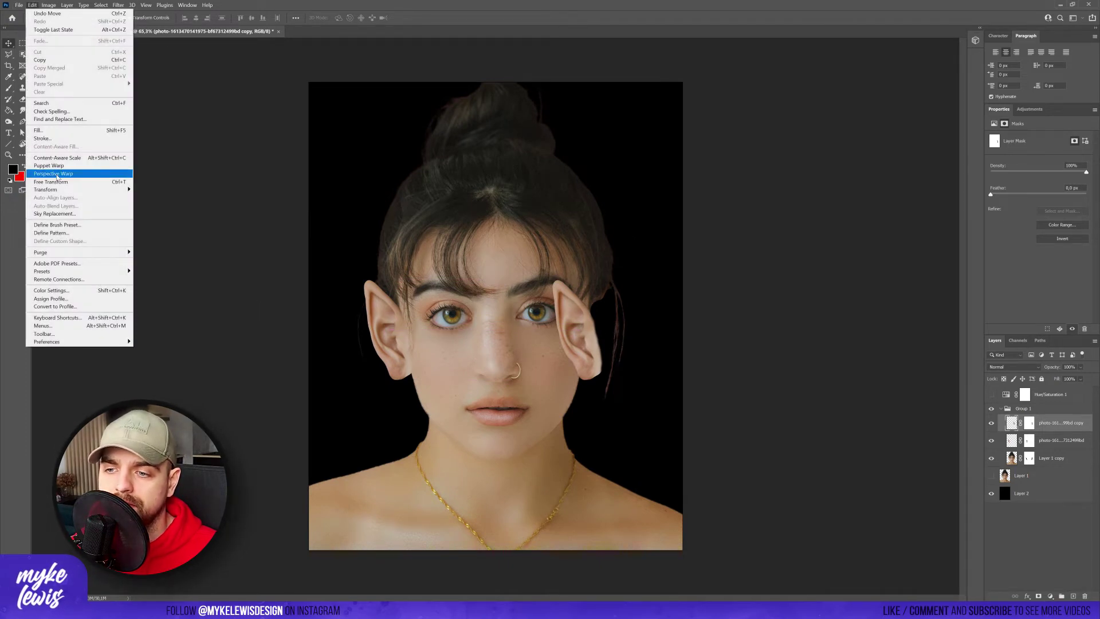
mouse_move(57, 190)
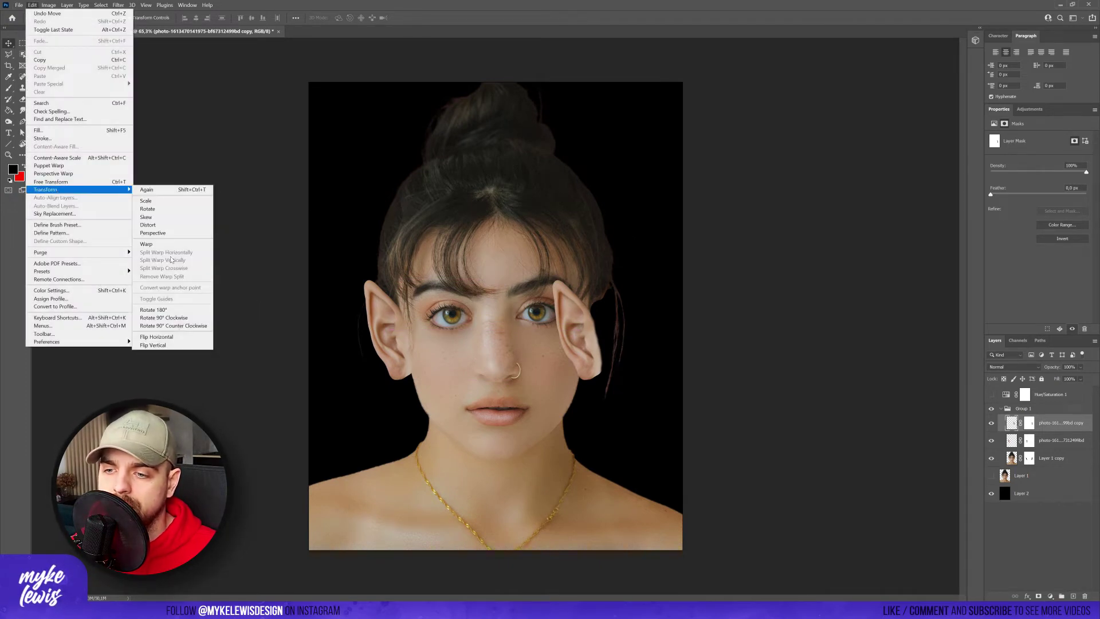
click(175, 341)
drag(544, 329, 595, 327)
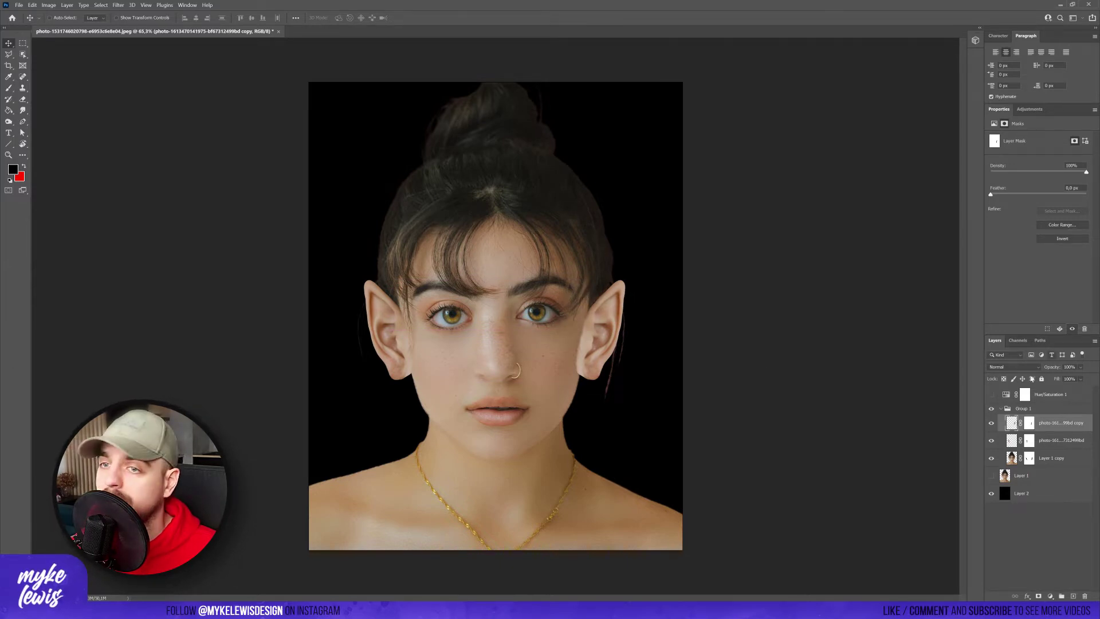
Darken the flipped ear copy's pixels with Brightness/Contrast, setting brightness to about -51
click(1010, 424)
click(49, 5)
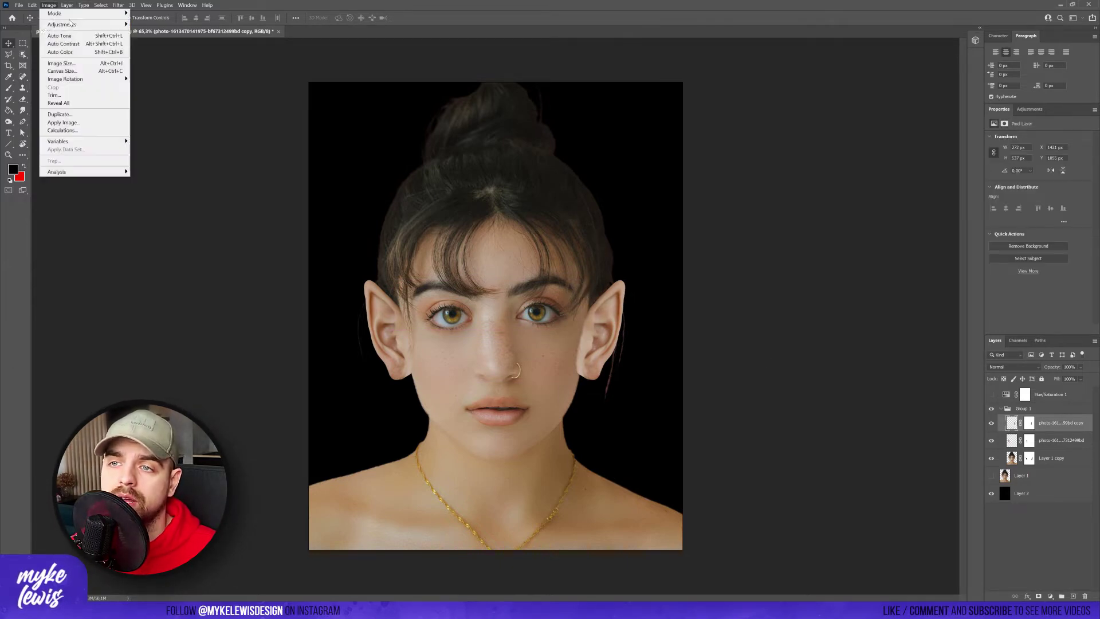
mouse_move(72, 26)
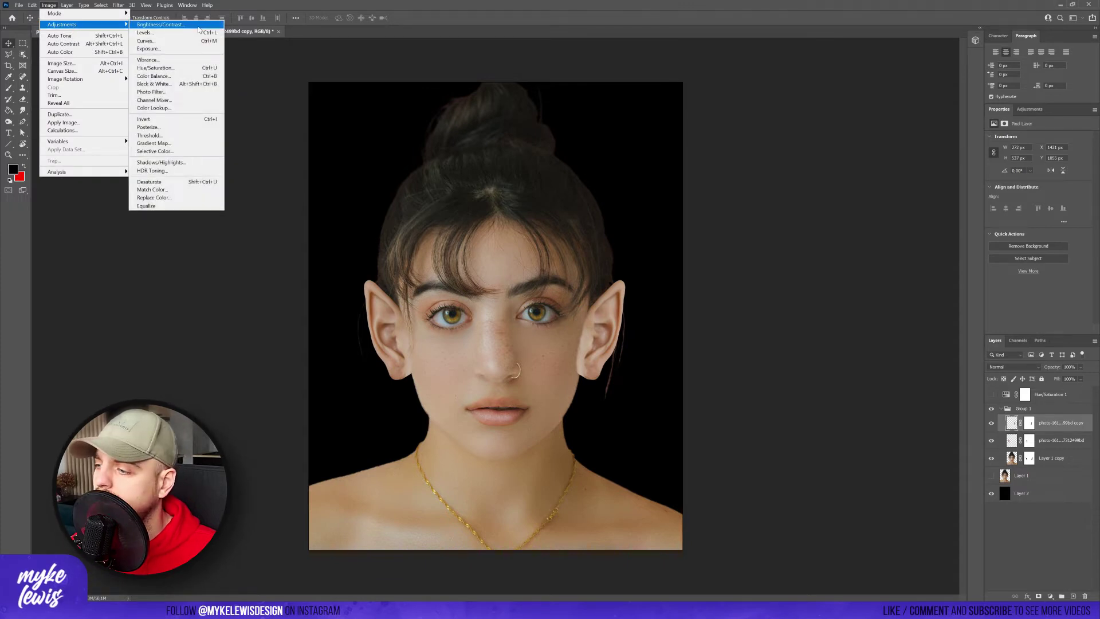
click(161, 25)
drag(780, 323, 762, 324)
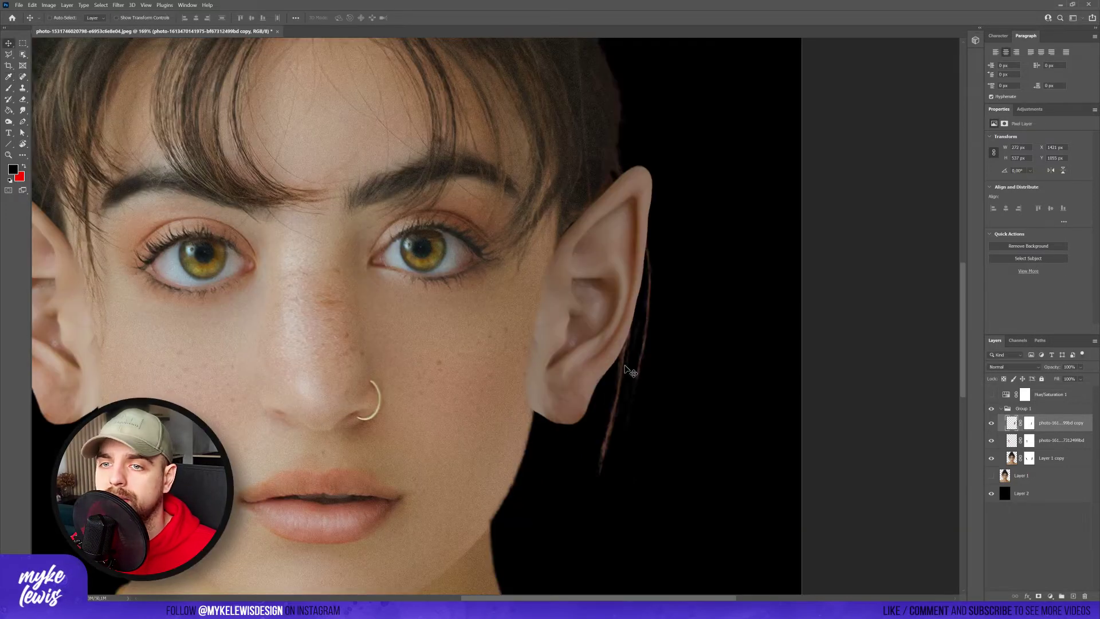
Ready an enlarged brush with default black and white colours on the flipped ear copy's layer mask, undoing the stray stroke on its pixels
scroll(630, 373, up, 3)
click(8, 89)
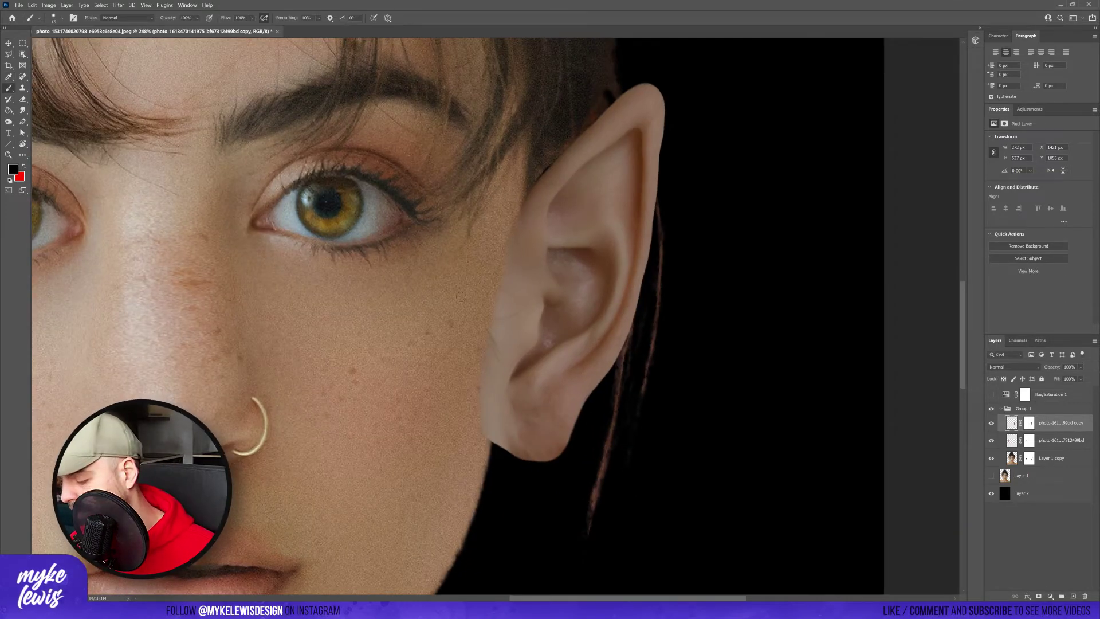
key(bracketright)
key(bracketright)
key(bracketright)
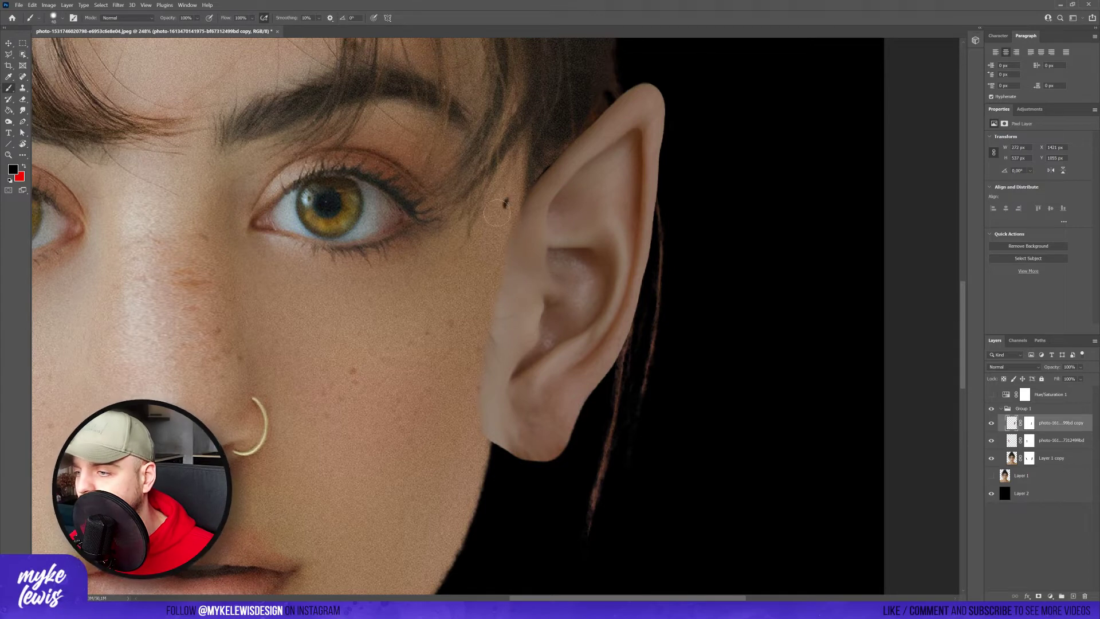
drag(505, 207, 512, 192)
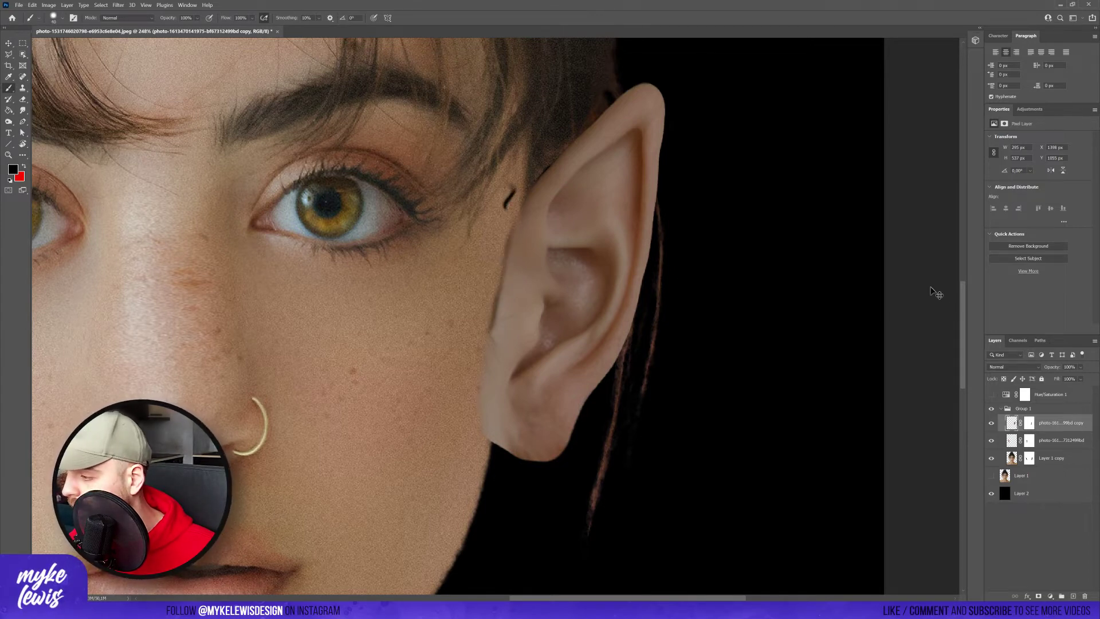
key(ctrl+z)
click(1030, 423)
key(d)
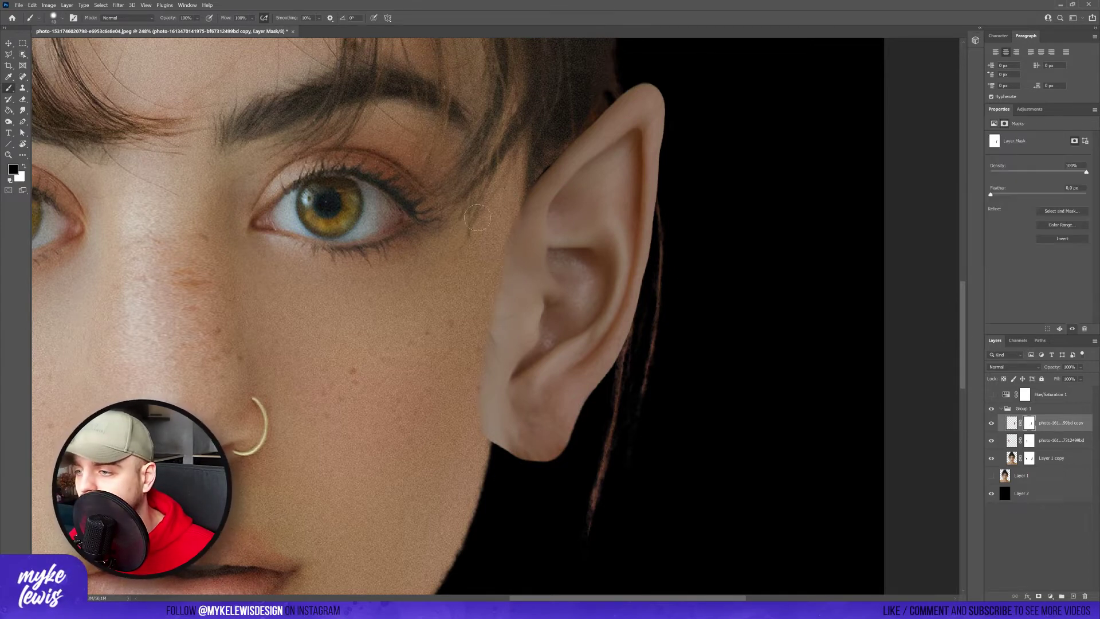
scroll(477, 218, down, 5)
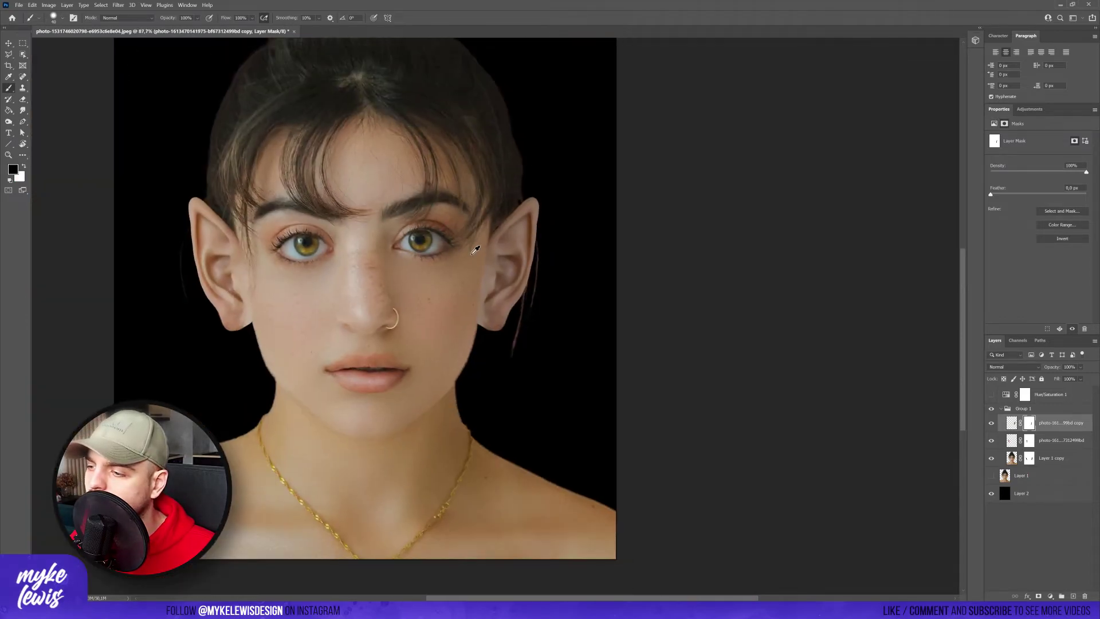
Check the collapsed group's visibility, turn Hue/Saturation 1 back on, and clip the adjustment to Group 1
scroll(475, 251, down, 2)
scroll(623, 357, up, 4)
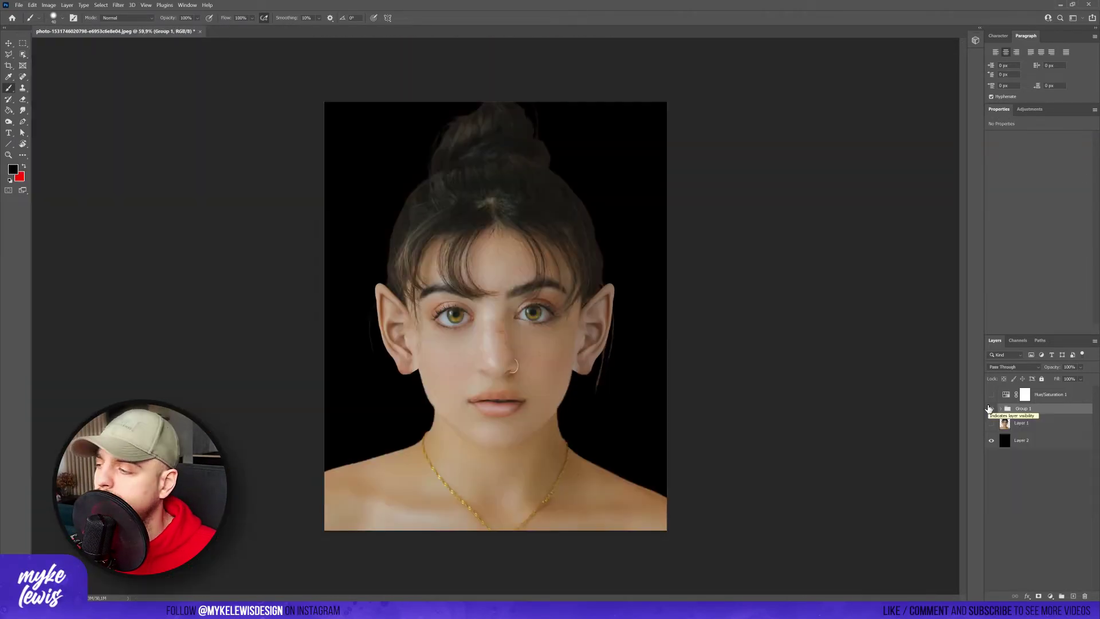
click(990, 408)
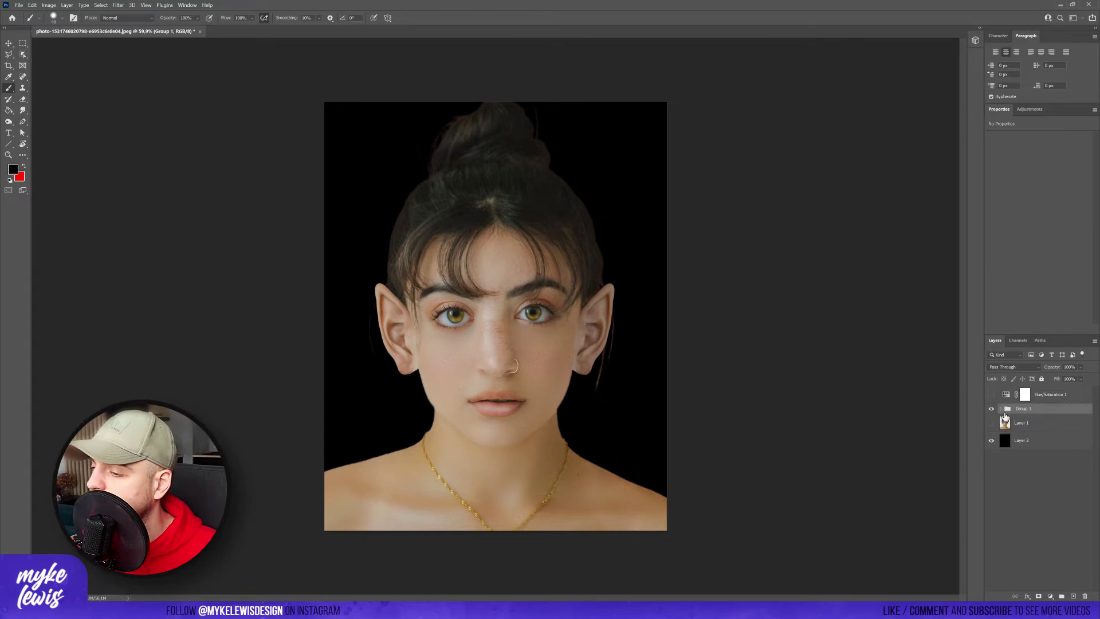
click(992, 395)
click(1051, 399)
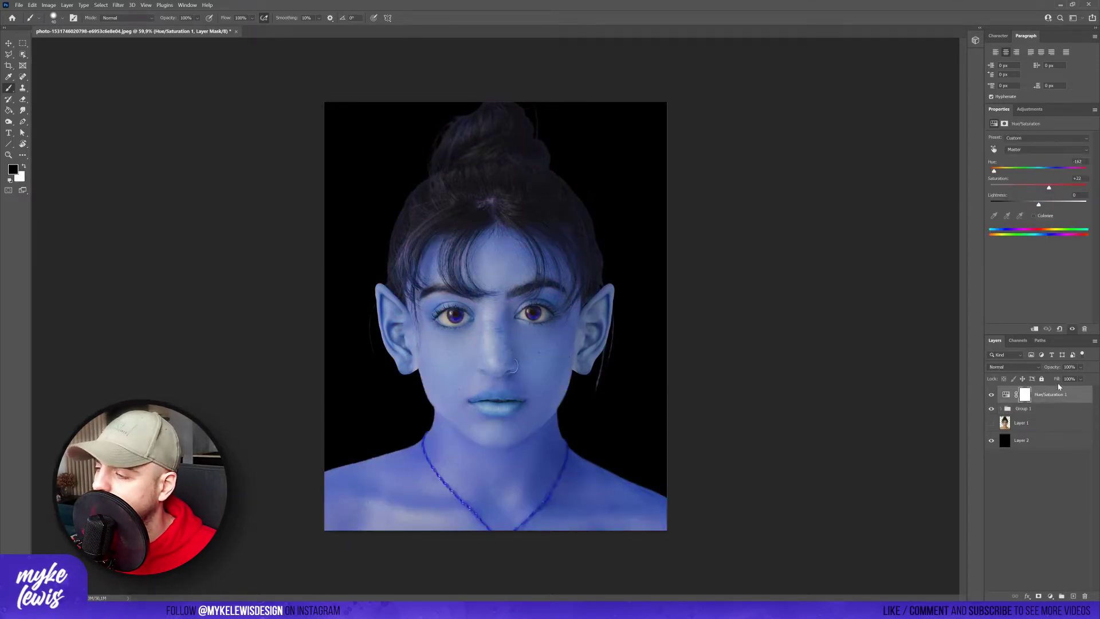
click(1035, 330)
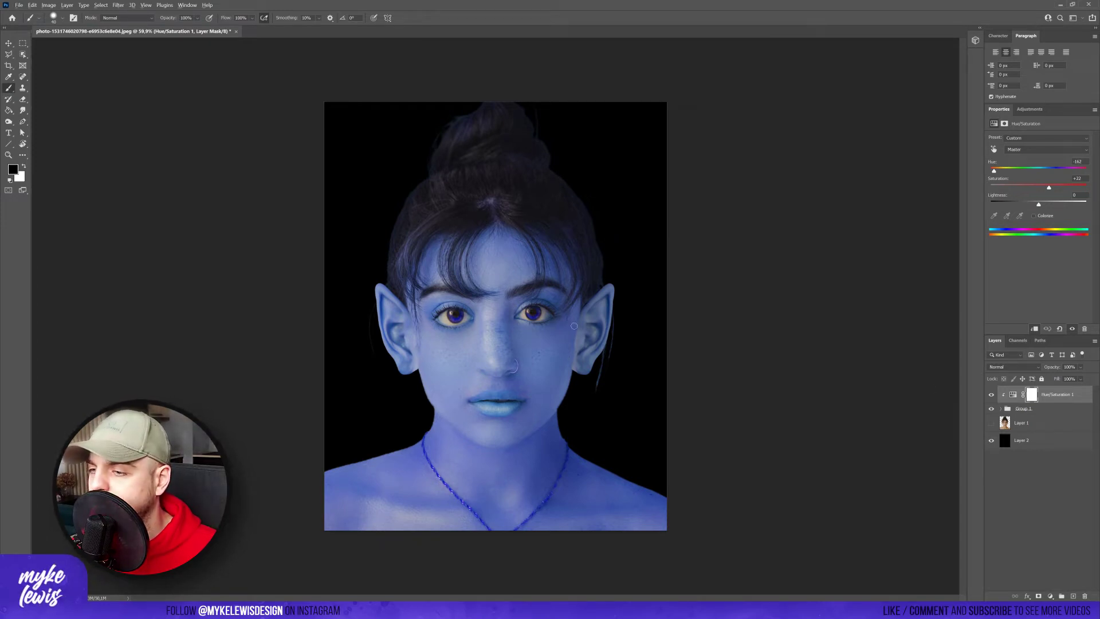
Paint black on the Hue/Saturation mask over both eyes with a smaller brush to remove the blue tint from them
scroll(495, 317, up, 6)
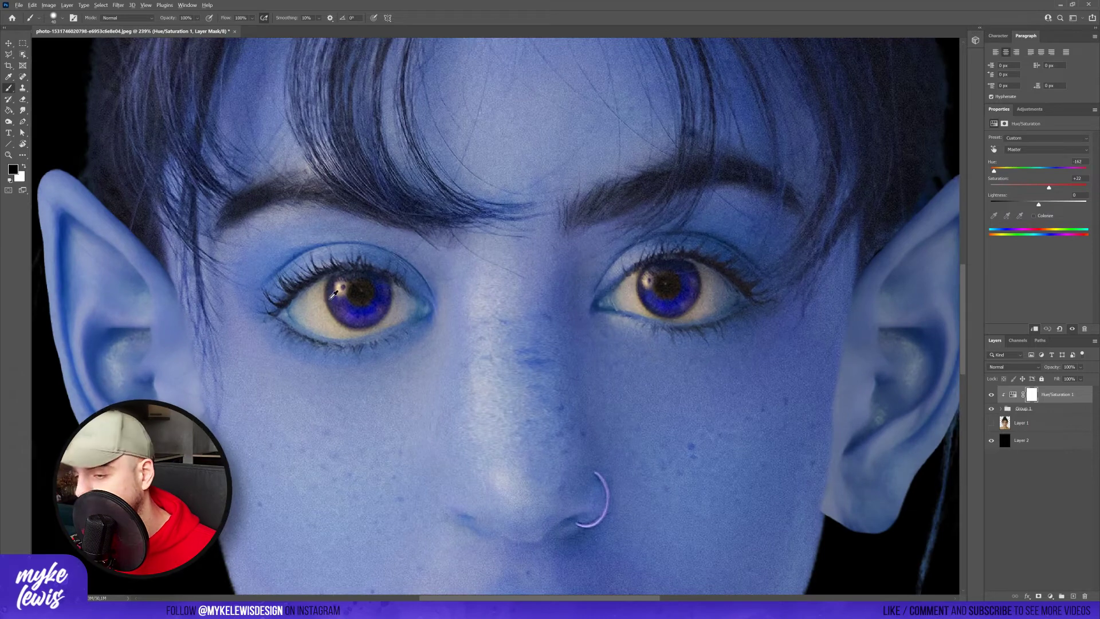
key(bracketleft)
key(bracketleft)
scroll(329, 300, up, 3)
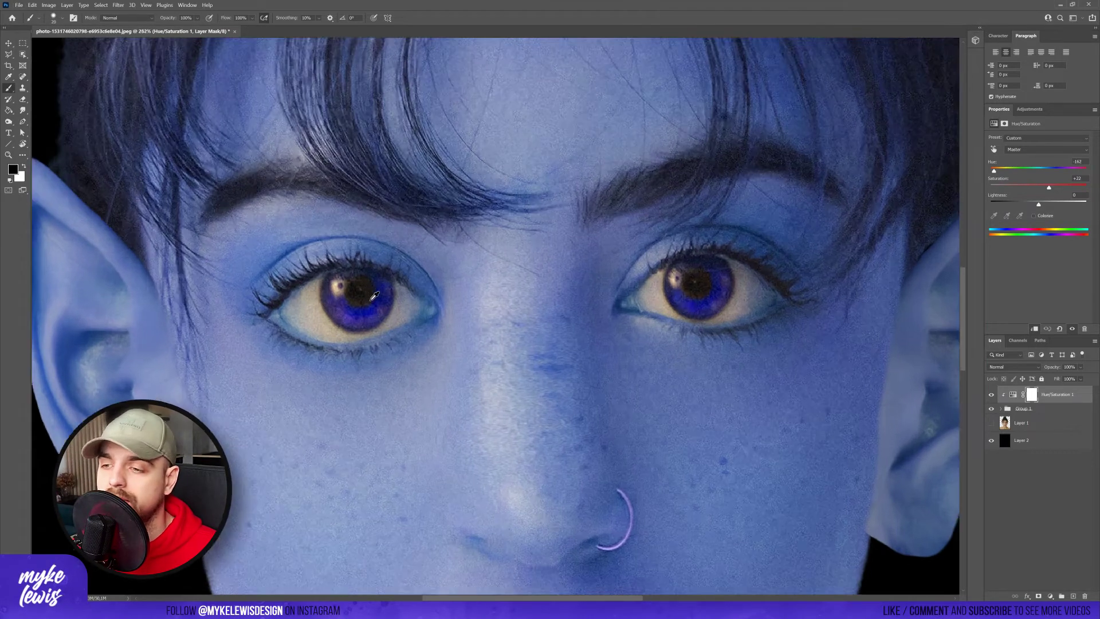
scroll(321, 303, up, 1)
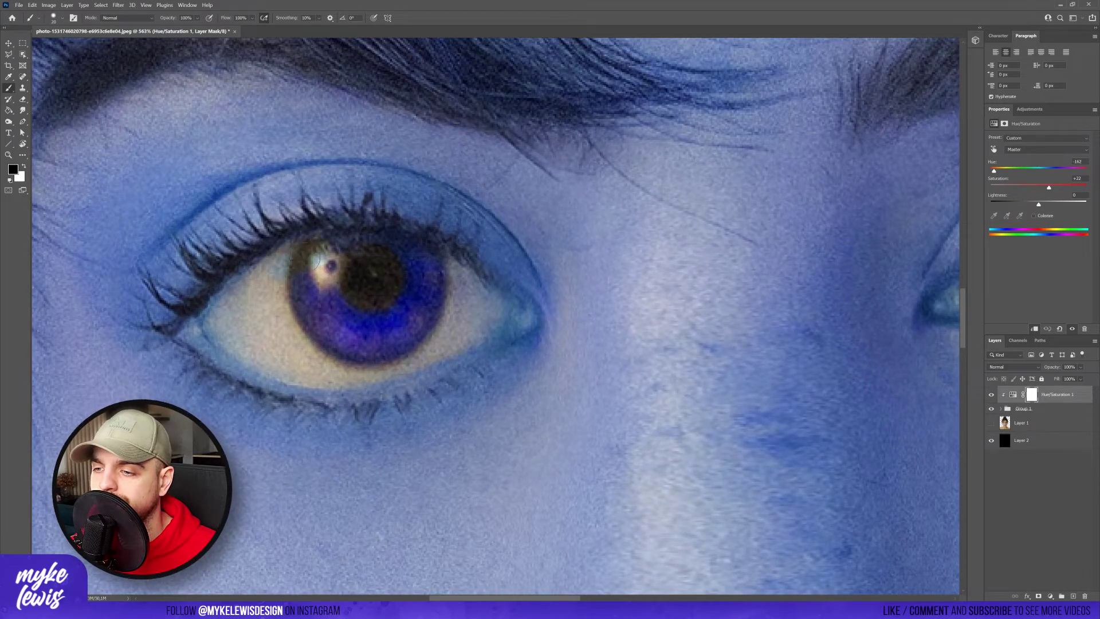
mouse_move(370, 264)
mouse_down()
mouse_move(313, 301)
mouse_move(395, 303)
mouse_up()
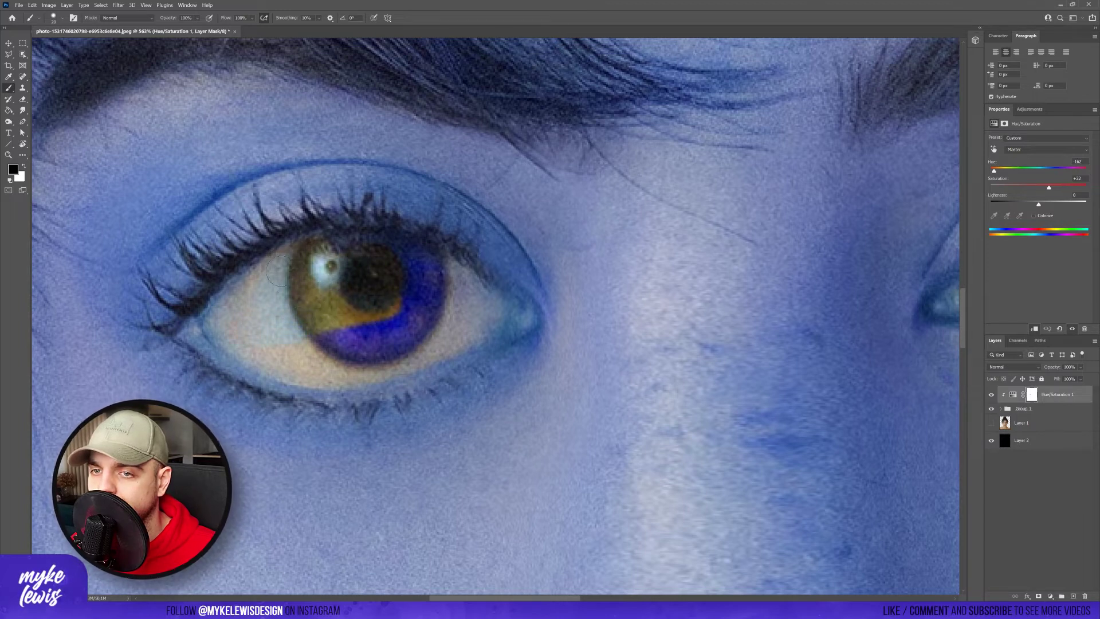
mouse_move(221, 318)
mouse_down()
mouse_move(238, 348)
mouse_move(258, 355)
mouse_move(237, 334)
mouse_move(203, 333)
mouse_move(249, 354)
mouse_move(327, 373)
mouse_move(377, 369)
mouse_move(491, 310)
mouse_move(433, 269)
mouse_up()
drag(318, 338, 409, 340)
scroll(408, 341, down, 6)
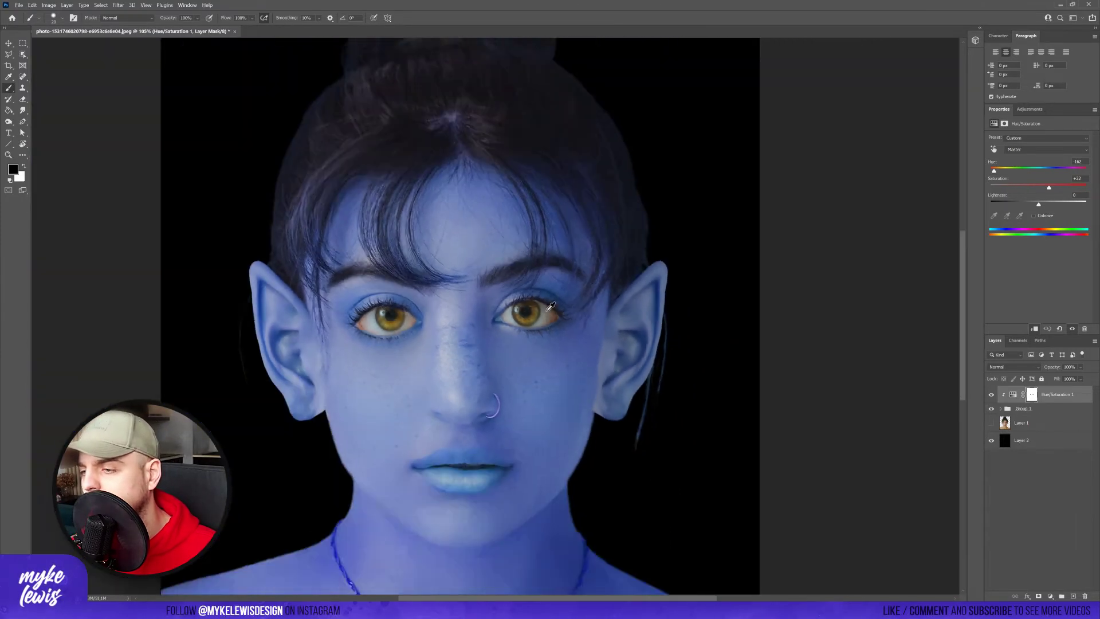
scroll(538, 319, down, 2)
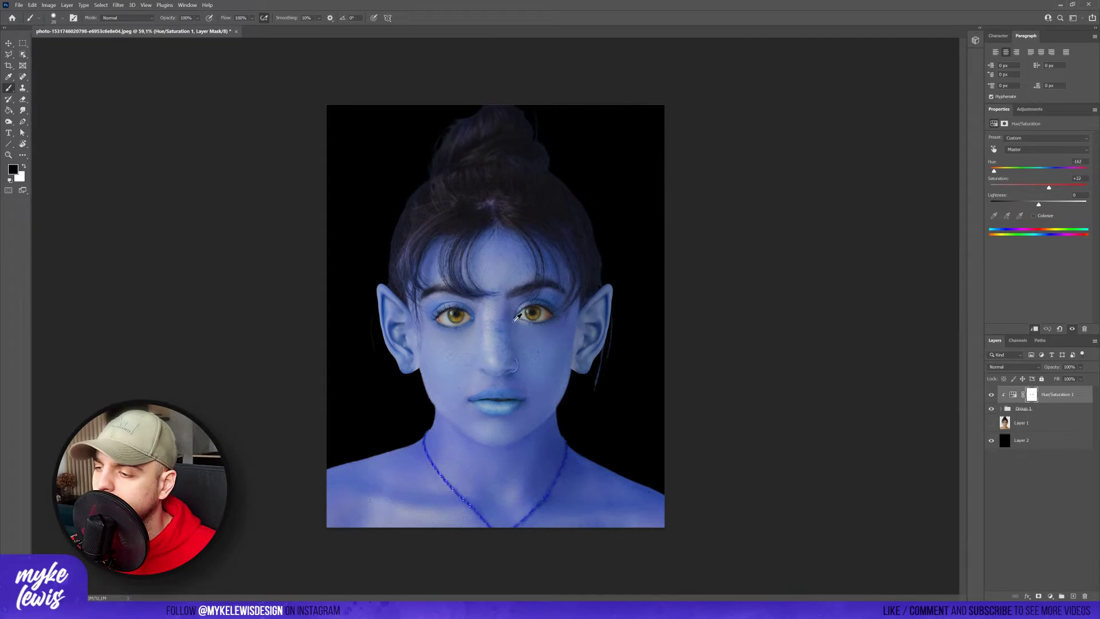
Select one eye's iris on Layer 1 copy with a circular elliptical marquee and copy it to a new layer
scroll(464, 316, up, 1)
scroll(458, 327, up, 5)
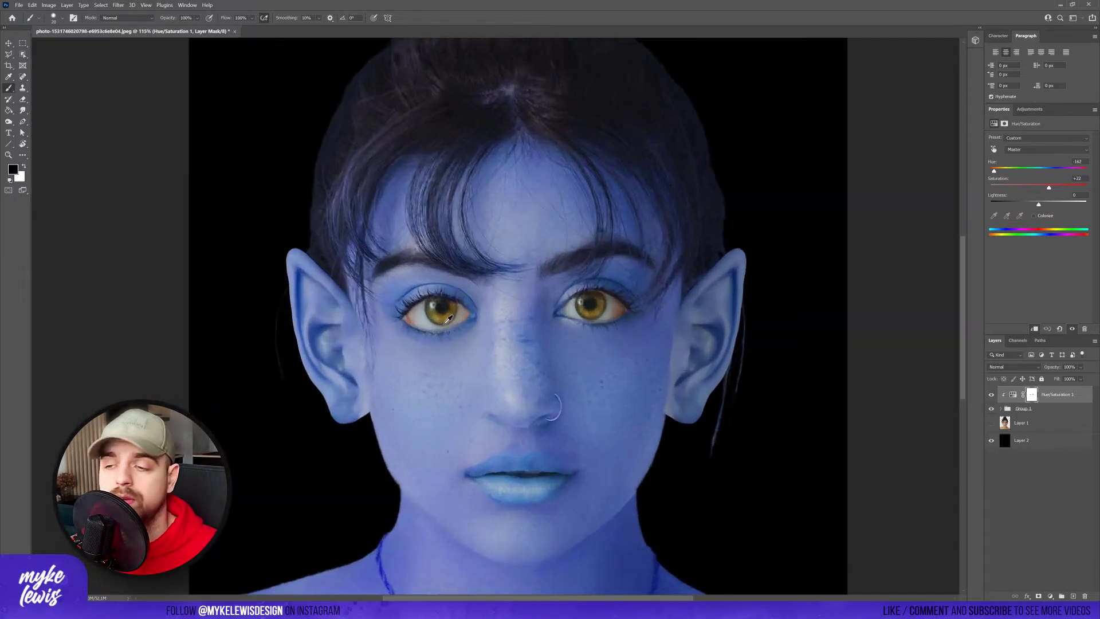
scroll(399, 295, up, 2)
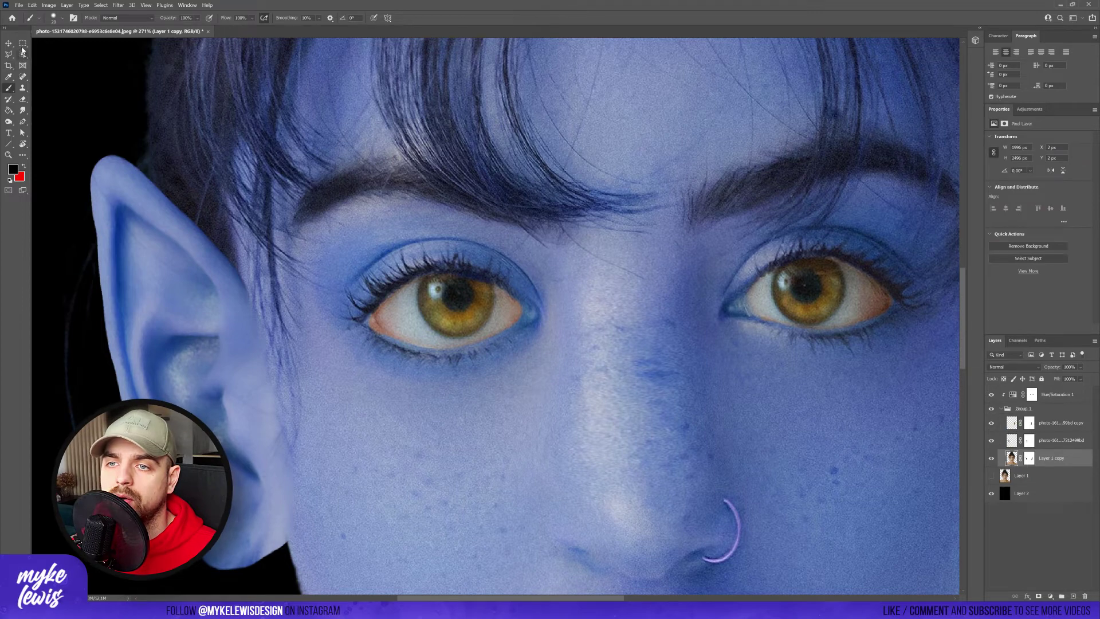
click(23, 43)
right_click(23, 43)
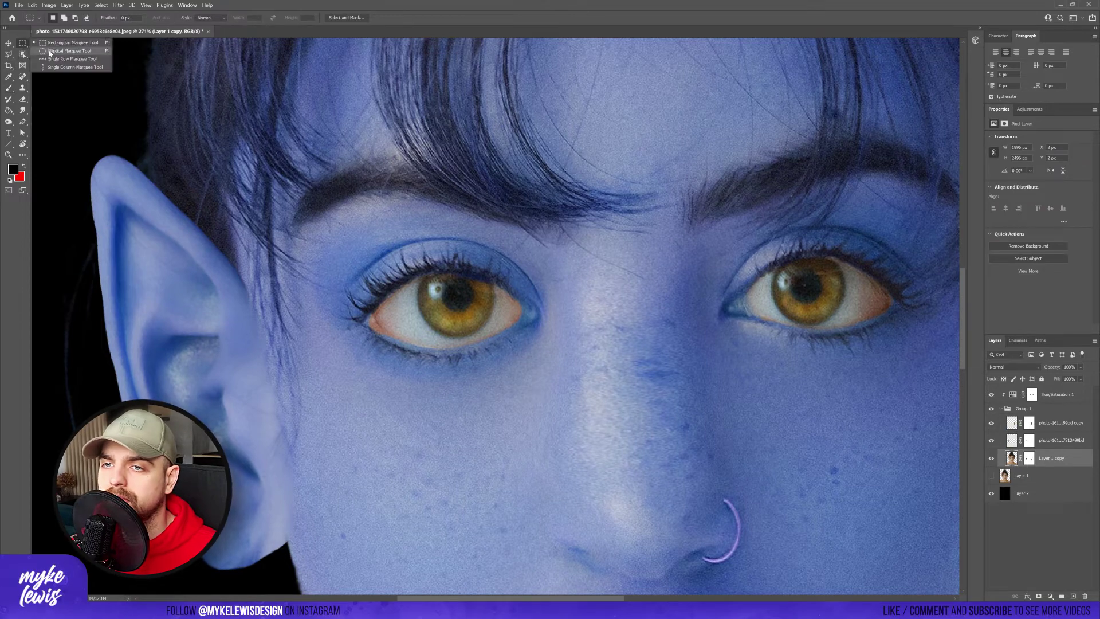
click(52, 56)
scroll(497, 258, up, 2)
drag(373, 270, 506, 389)
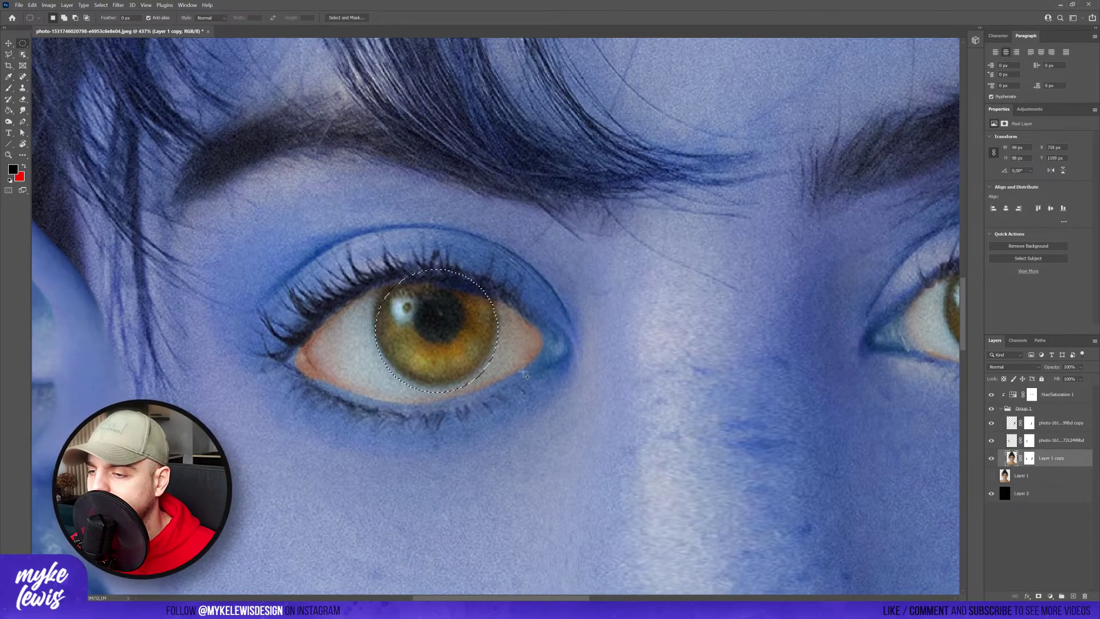
drag(434, 306, 437, 298)
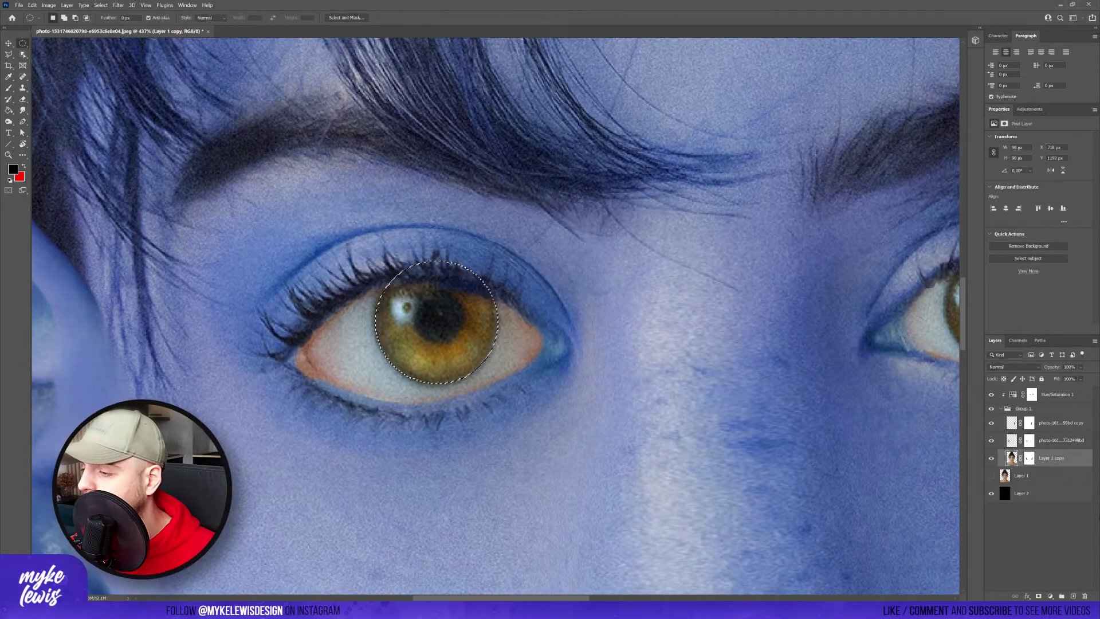
key(ctrl+j)
key(v)
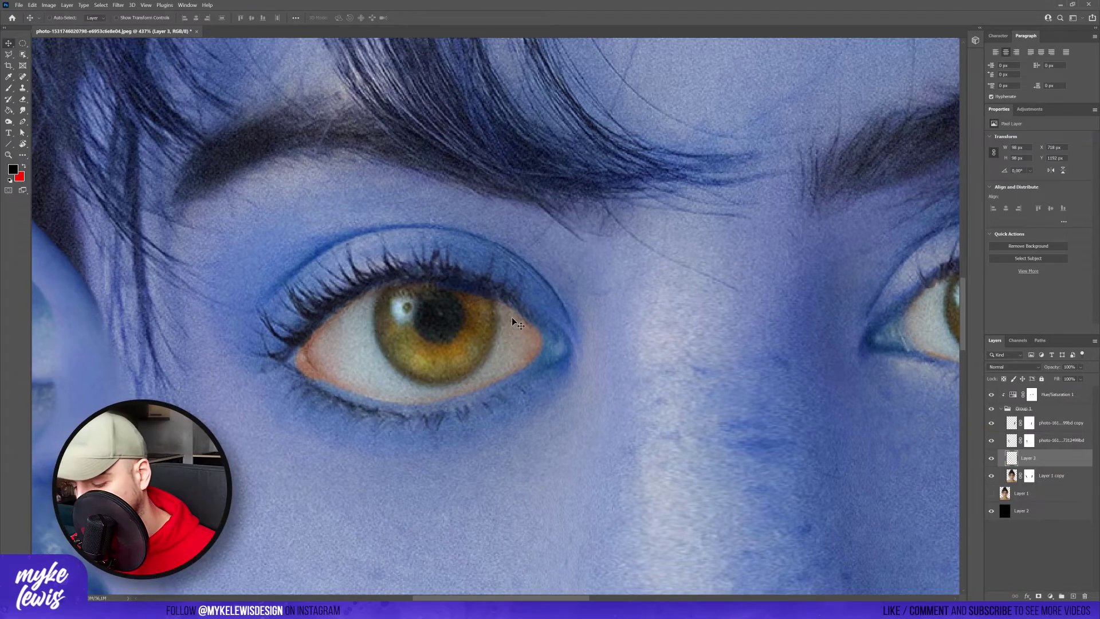
Enlarge the copied iris to about 146% with Free Transform and centre it over the original iris
drag(473, 301, 450, 326)
key(ctrl+t)
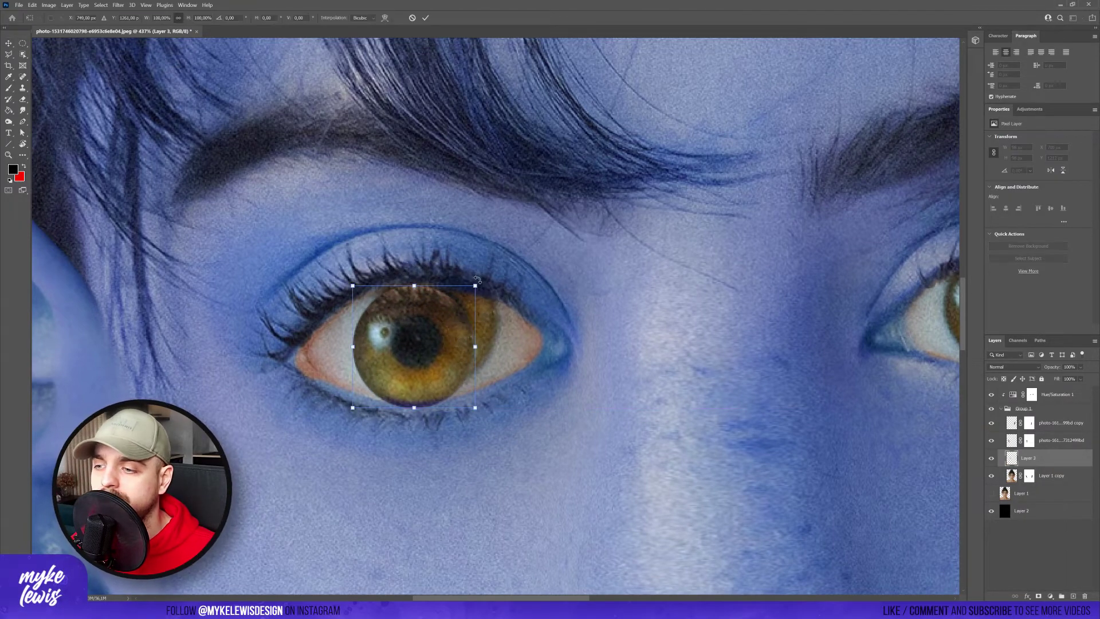
drag(476, 285, 500, 263)
drag(440, 286, 451, 284)
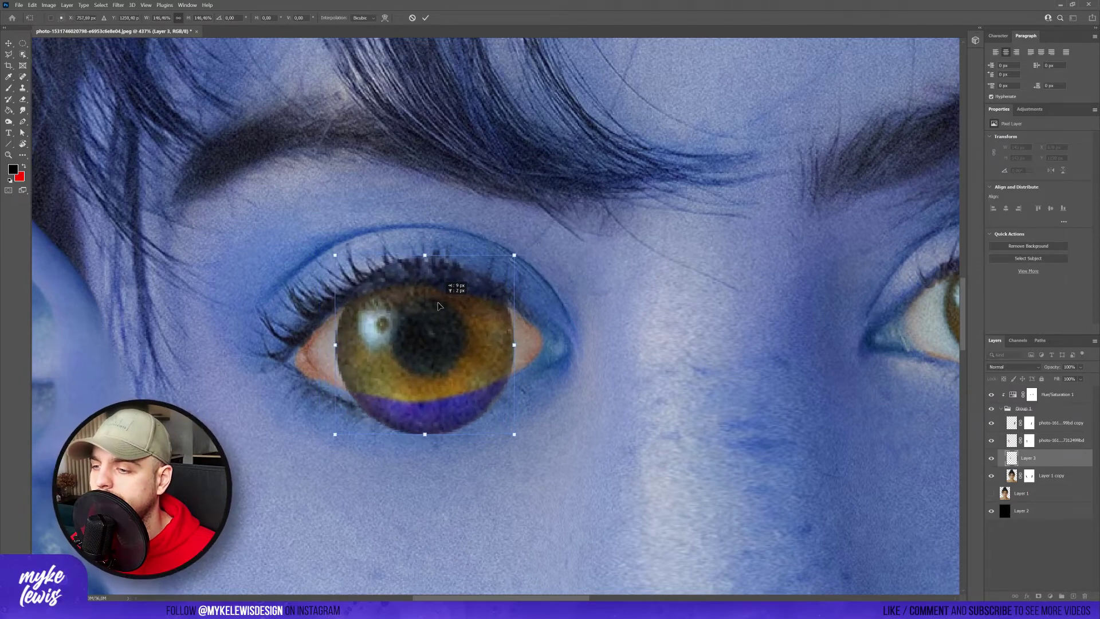
scroll(439, 305, down, 2)
scroll(438, 310, down, 5)
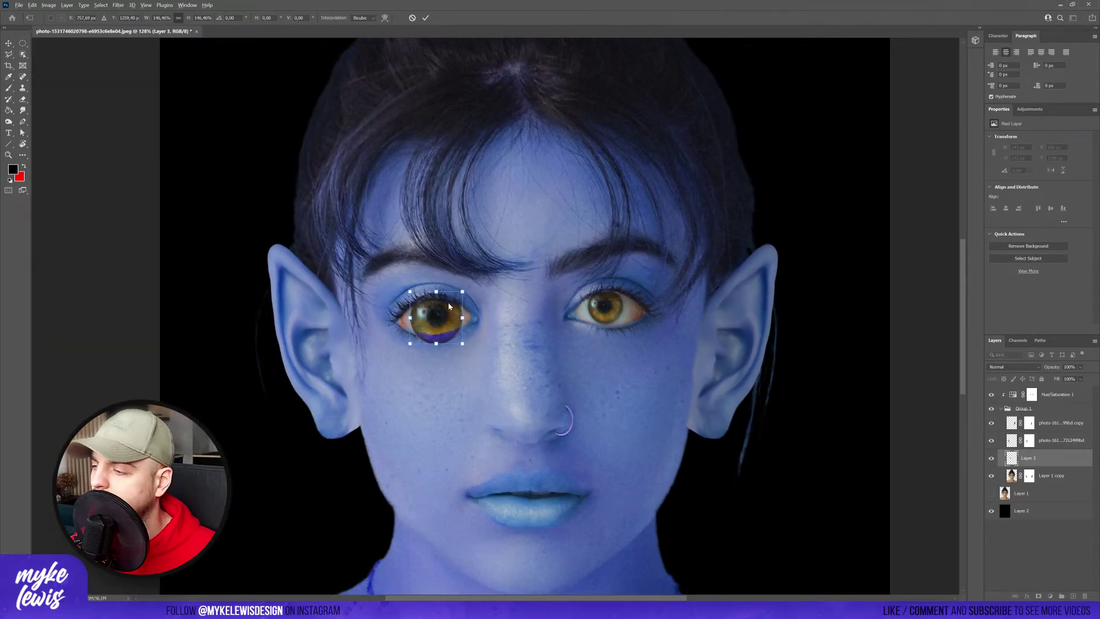
key(Return)
Add a layer mask to the enlarged iris and paint out the parts overlapping the upper and lower eyelids in black
scroll(448, 302, up, 3)
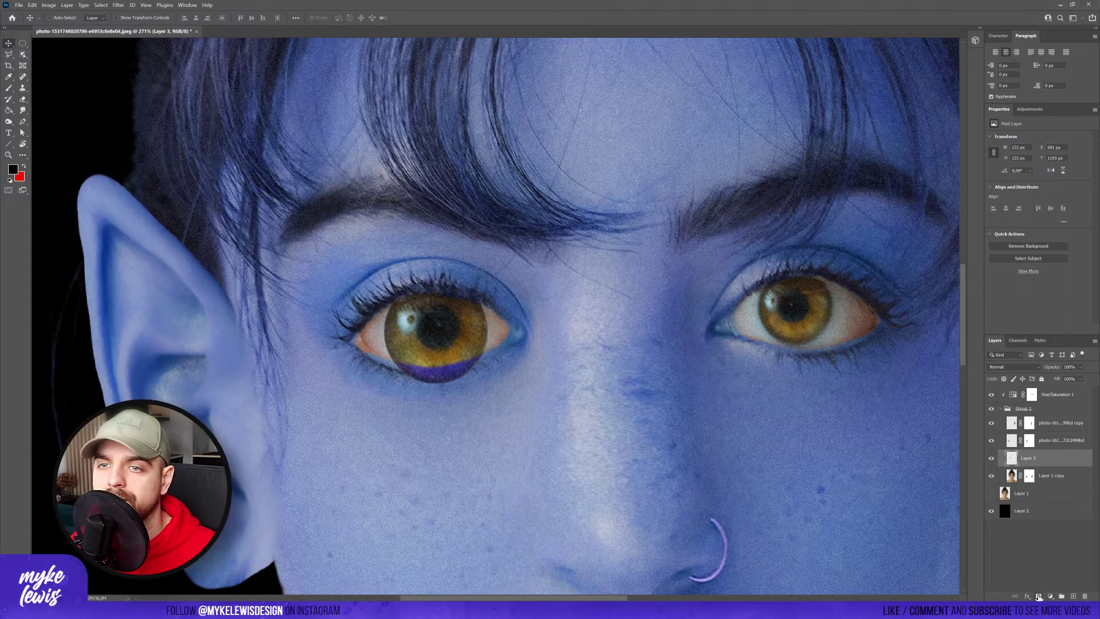
click(1039, 596)
key(b)
scroll(450, 318, up, 2)
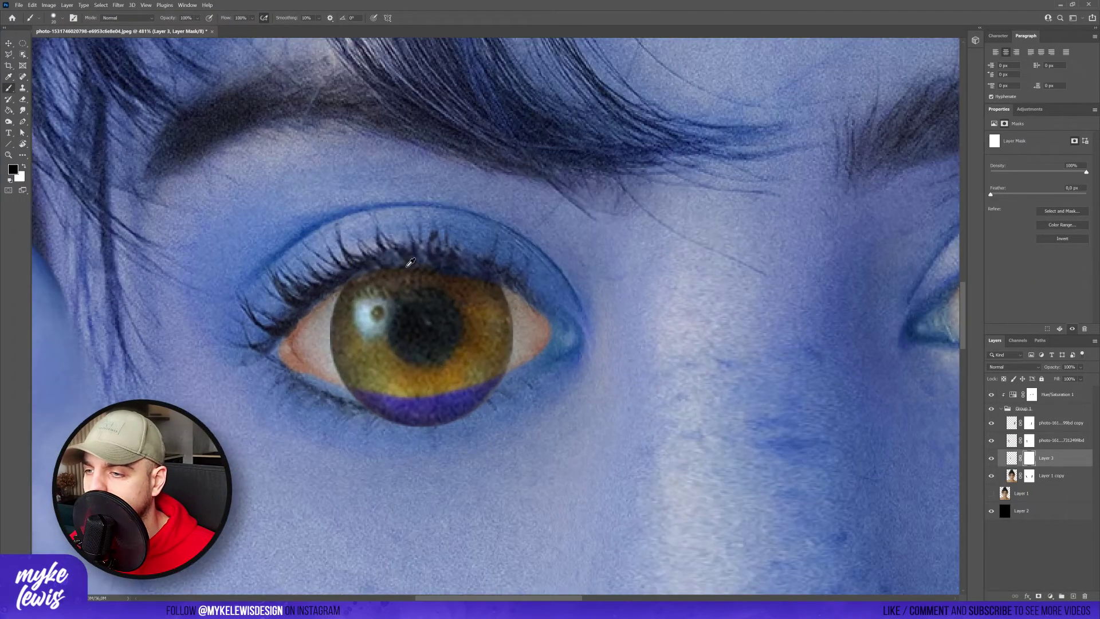
drag(369, 248, 473, 259)
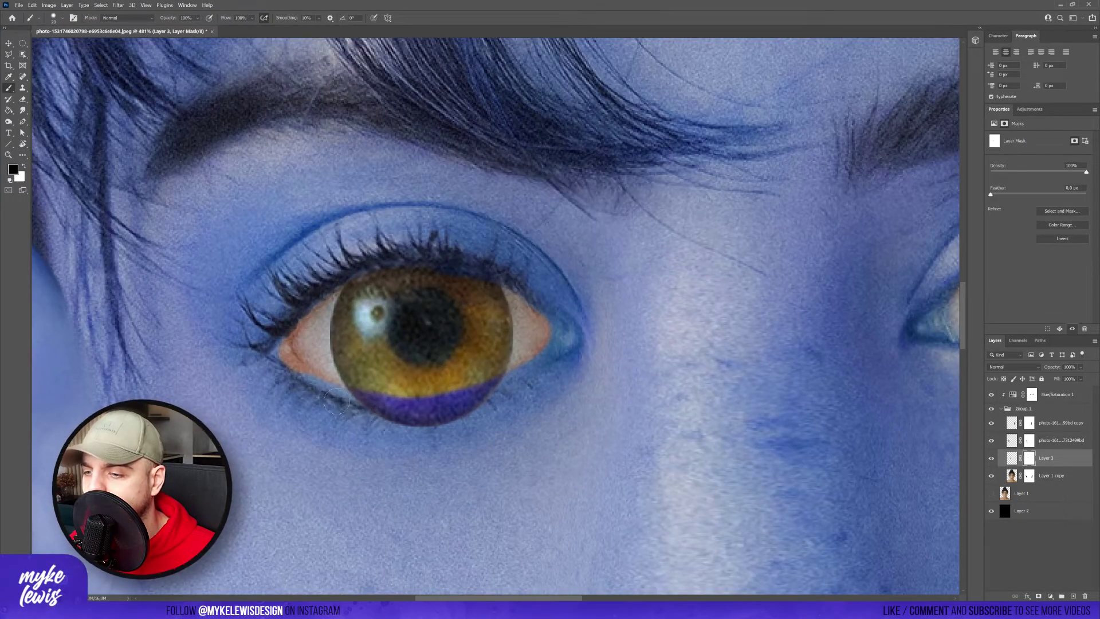
mouse_move(338, 408)
mouse_down()
mouse_move(495, 419)
mouse_move(355, 432)
mouse_move(514, 394)
mouse_move(410, 428)
mouse_move(508, 389)
mouse_move(417, 411)
mouse_move(333, 408)
mouse_up()
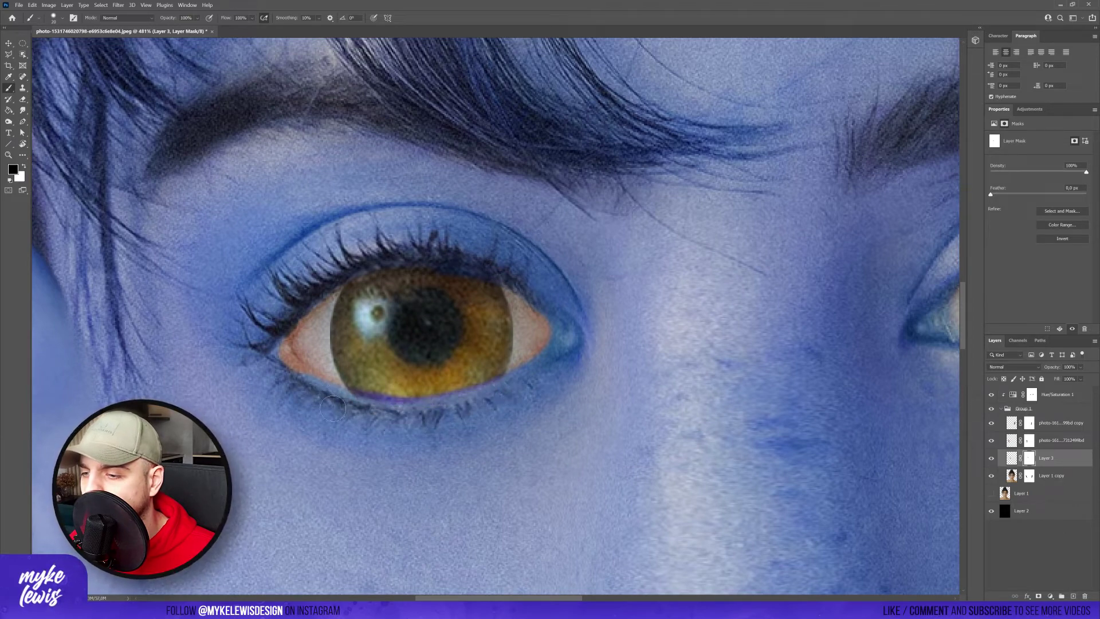
key(ctrl+0)
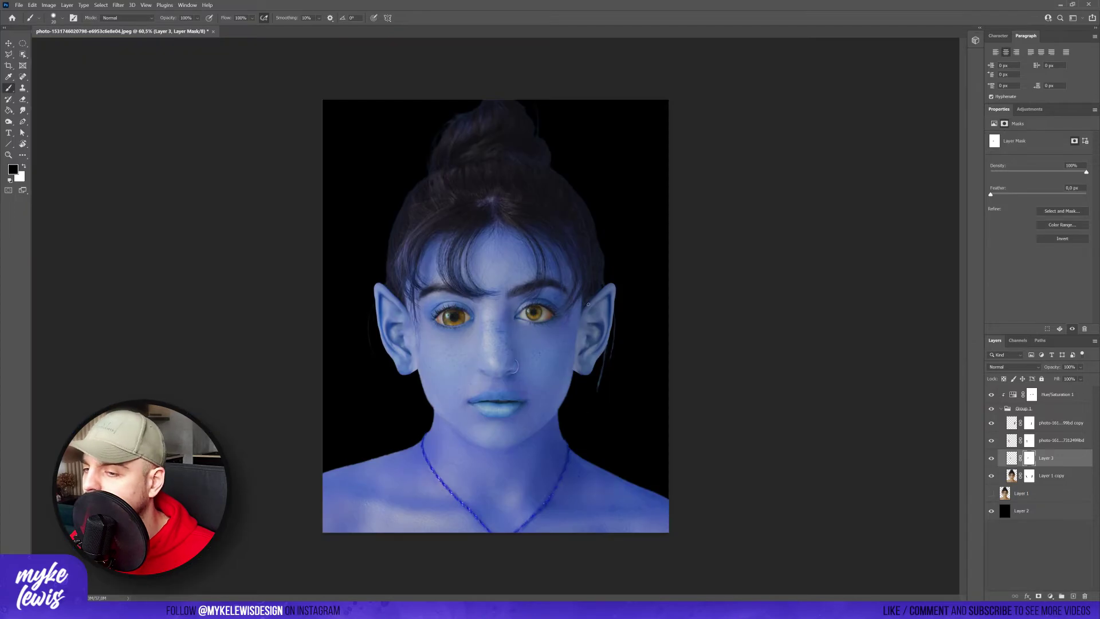
Copy the other eye's iris from Layer 1 copy to a new layer, enlarge it to match, and mask its eyelid overlap
scroll(579, 295, up, 10)
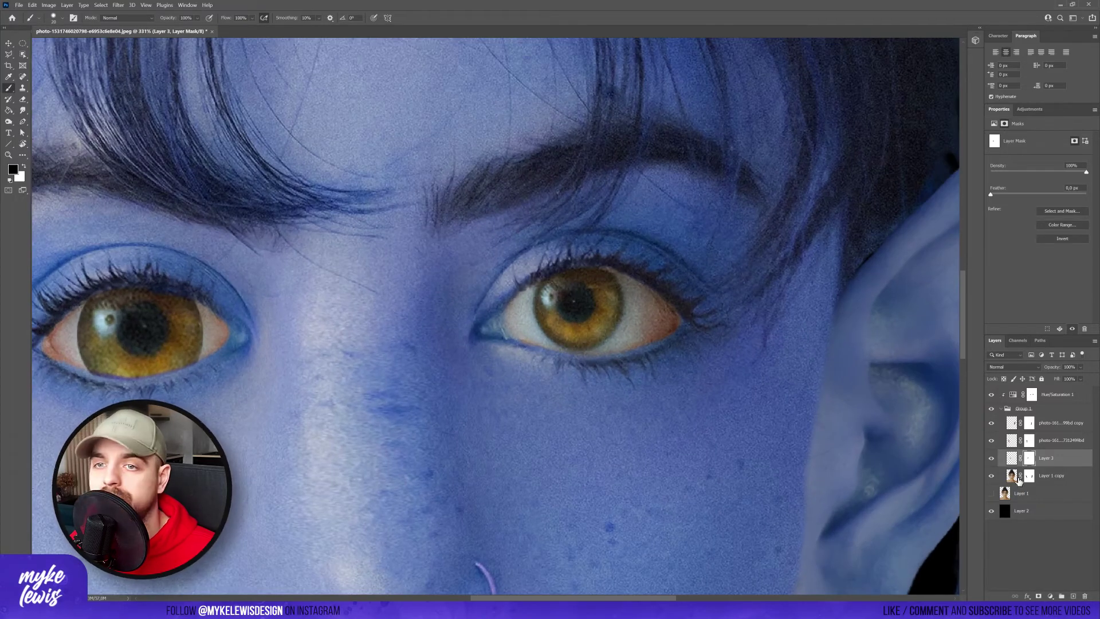
click(1018, 478)
click(23, 43)
scroll(556, 338, down, 2)
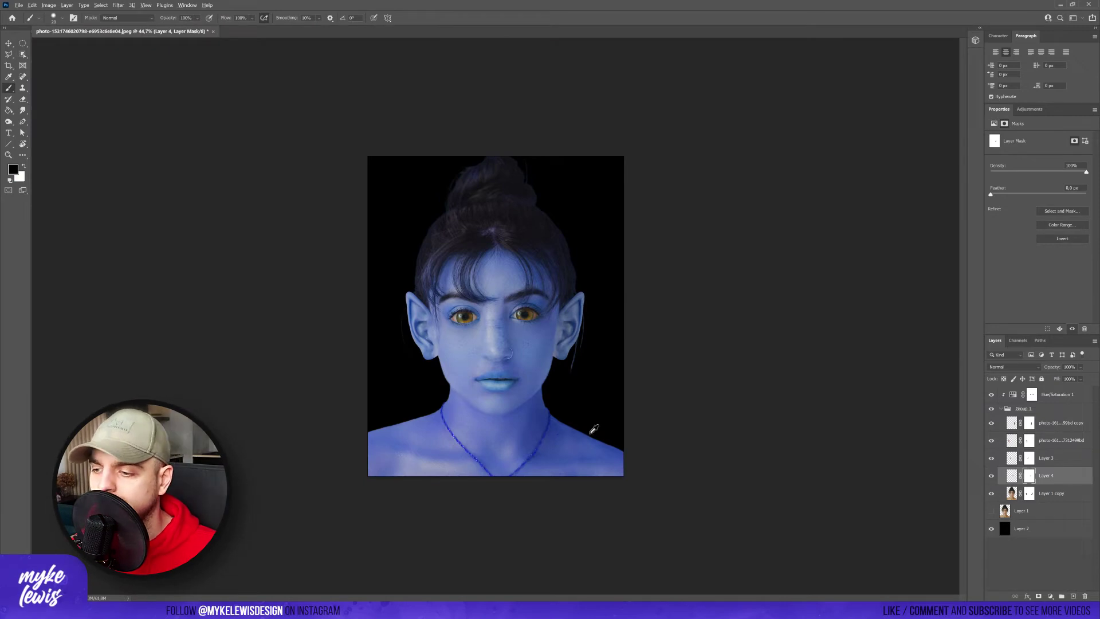
scroll(589, 430, up, 2)
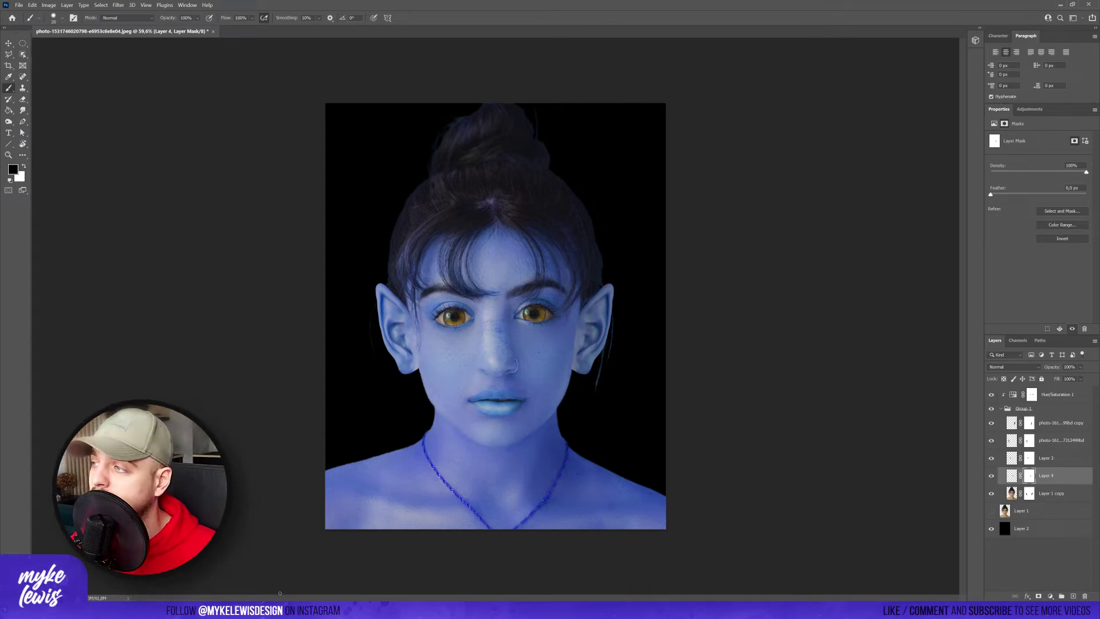
Paste the zebra-stripe image above Group 1, enlarge it to about 200% with Free Transform and centre it over the face
click(1001, 409)
click(1043, 410)
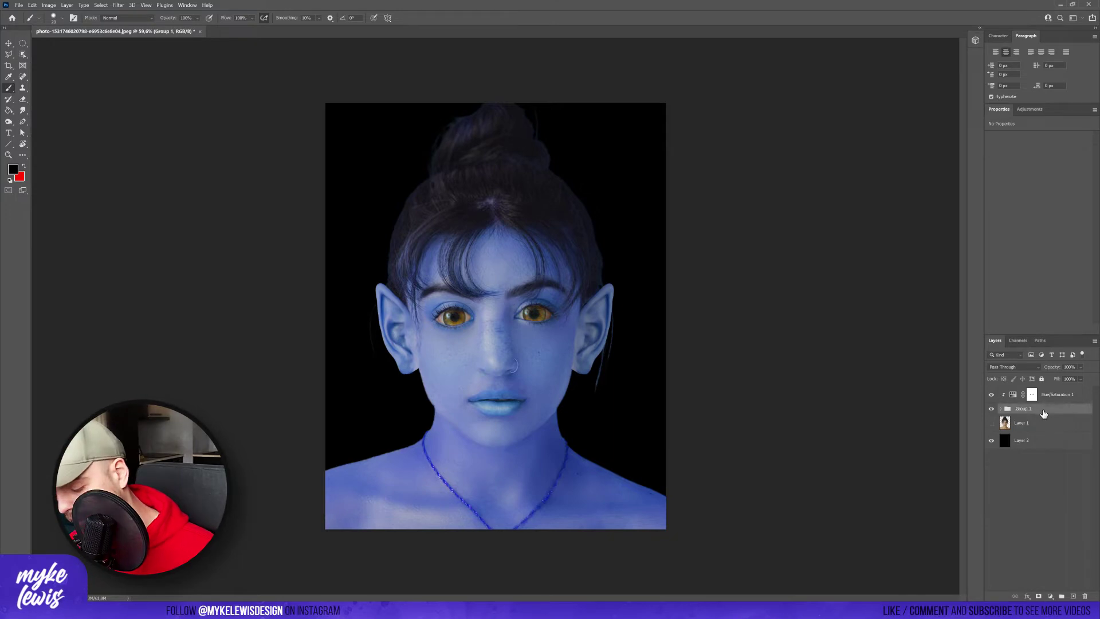
key(ctrl+v)
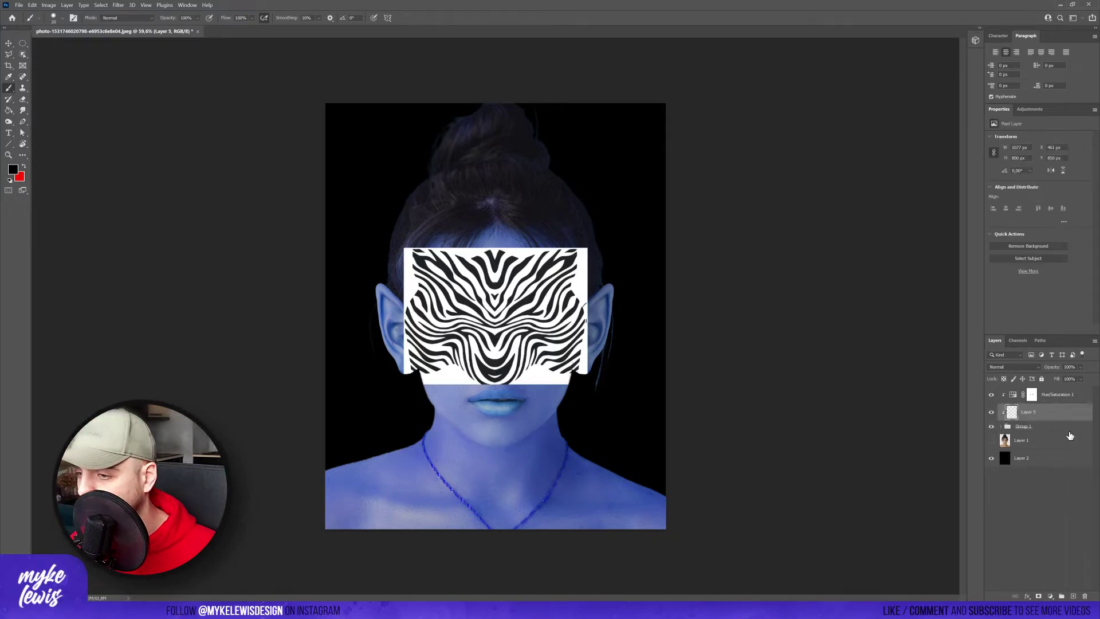
key(ctrl+t)
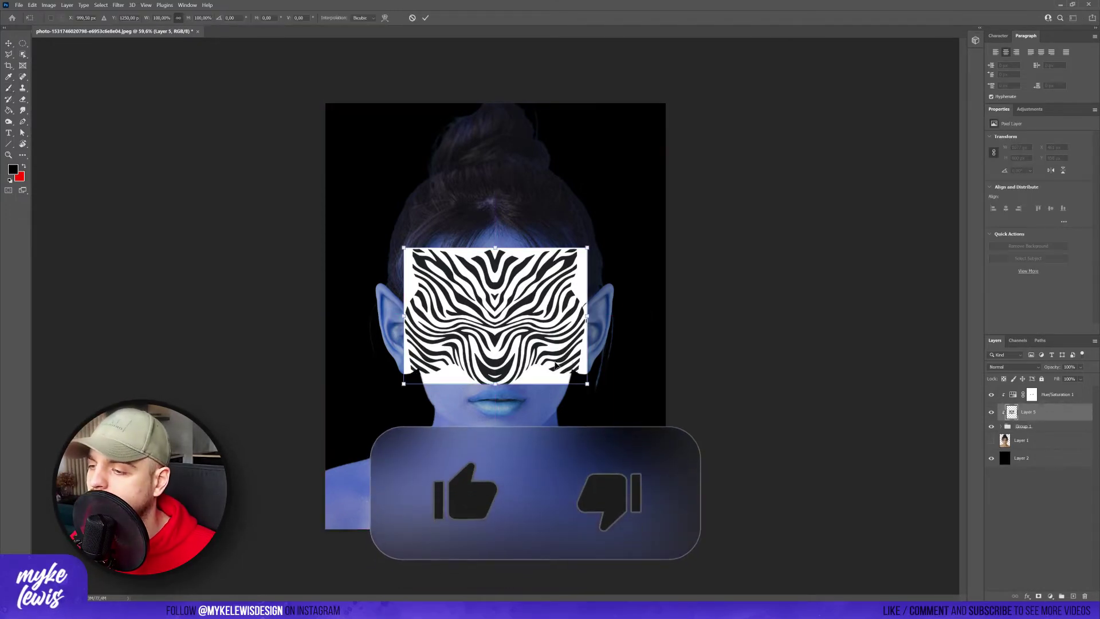
drag(587, 382, 679, 452)
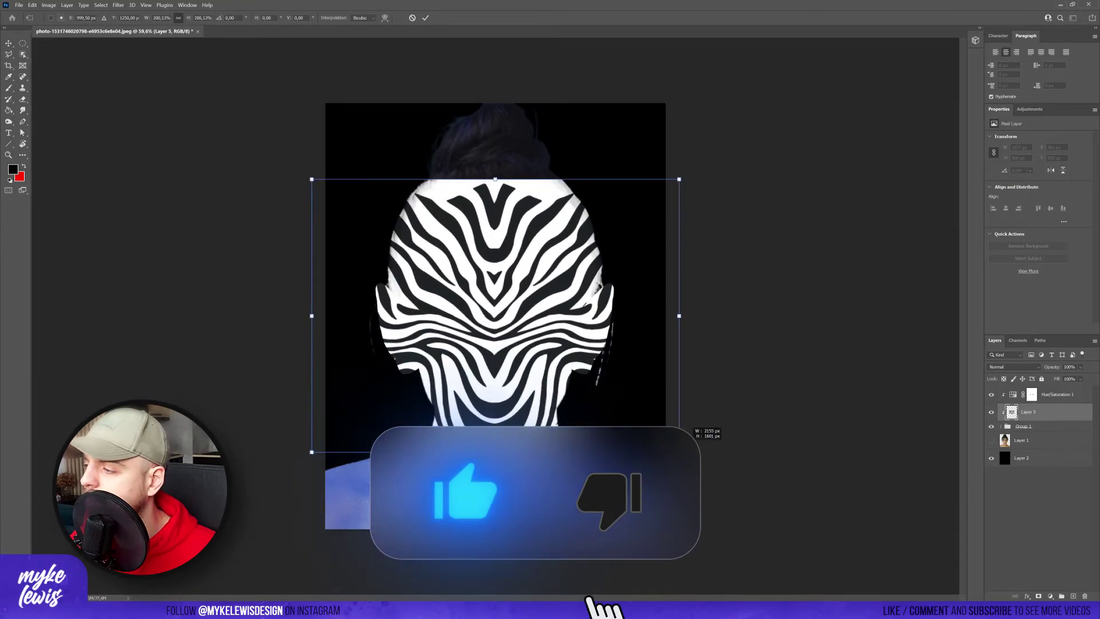
drag(524, 276, 524, 295)
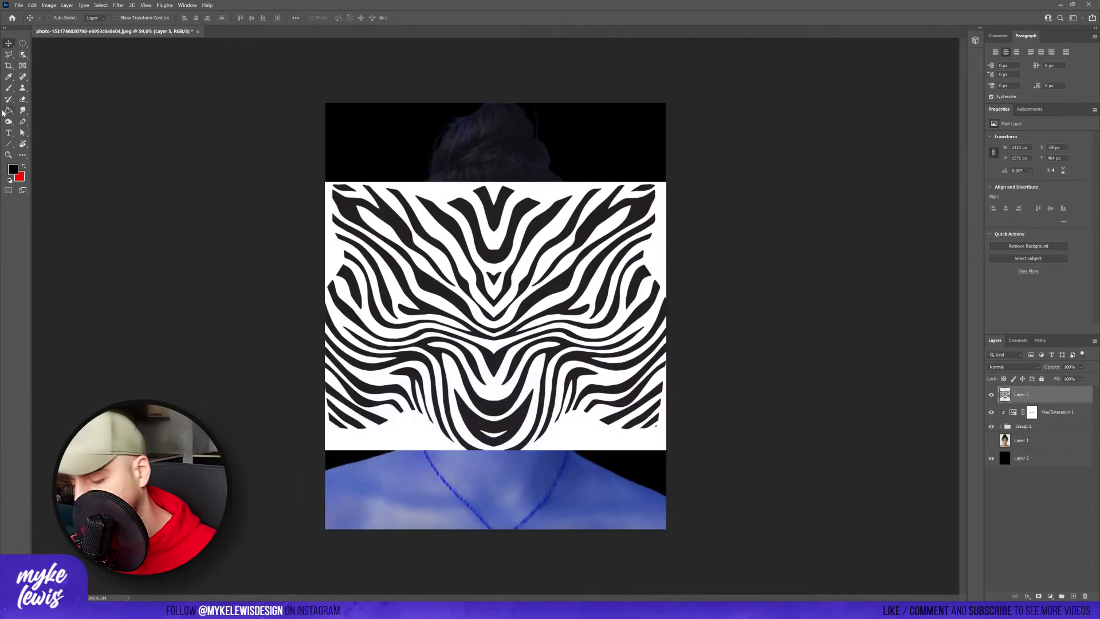
Fill the empty areas above and below the zebra pattern with white using the Paint Bucket
key(g)
key(x)
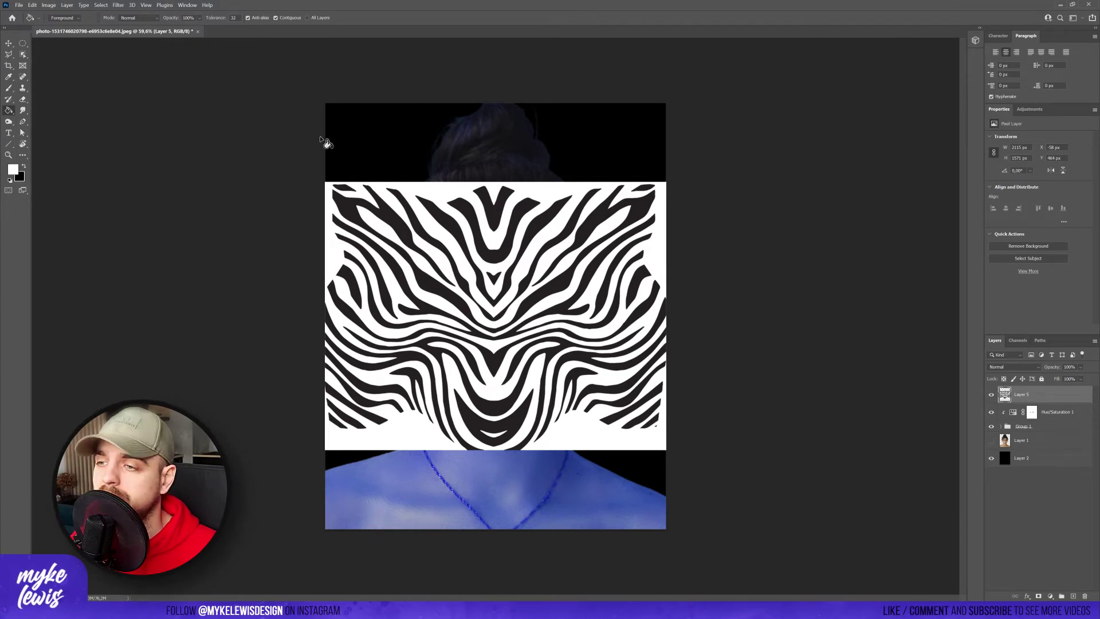
click(407, 146)
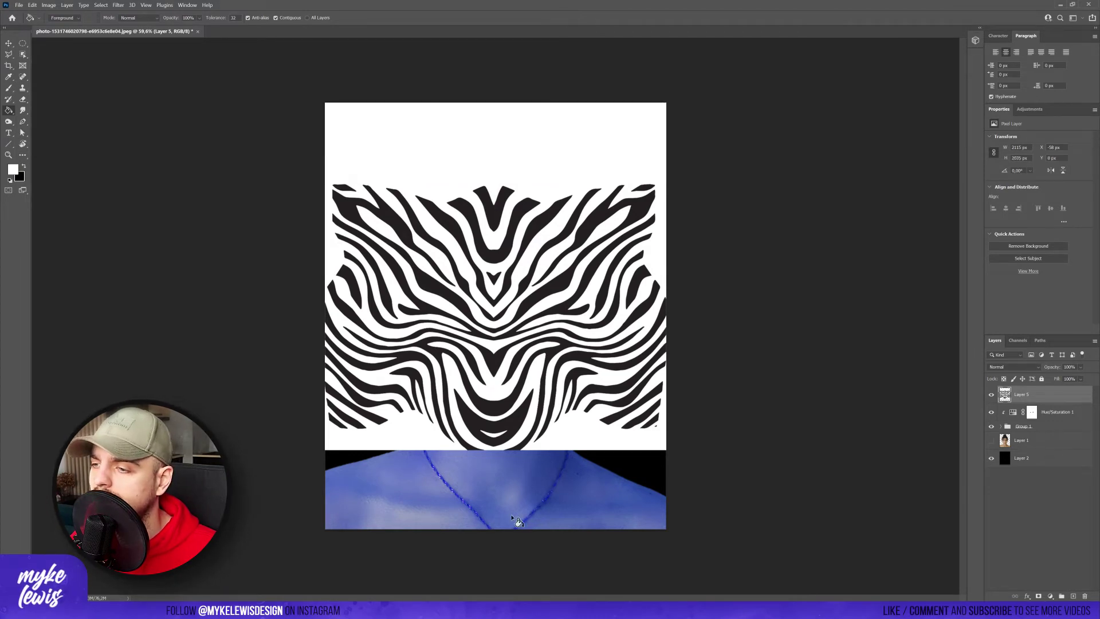
click(501, 491)
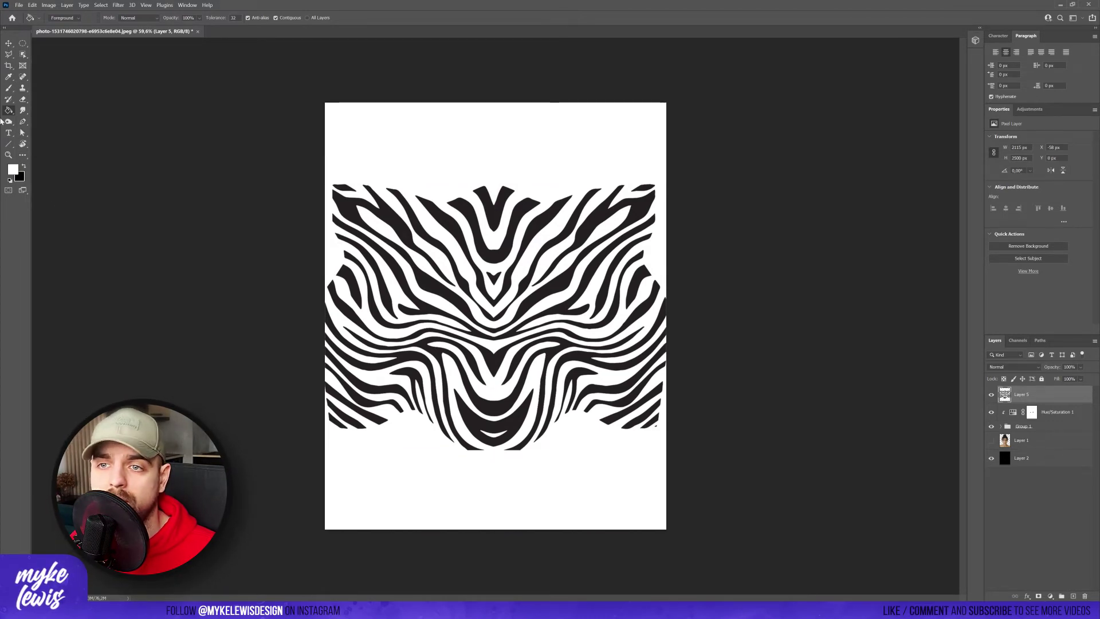
Copy the full canvas area of the zebra layer with a rectangular marquee and hide Layer 5
click(23, 45)
click(46, 45)
drag(276, 91, 708, 541)
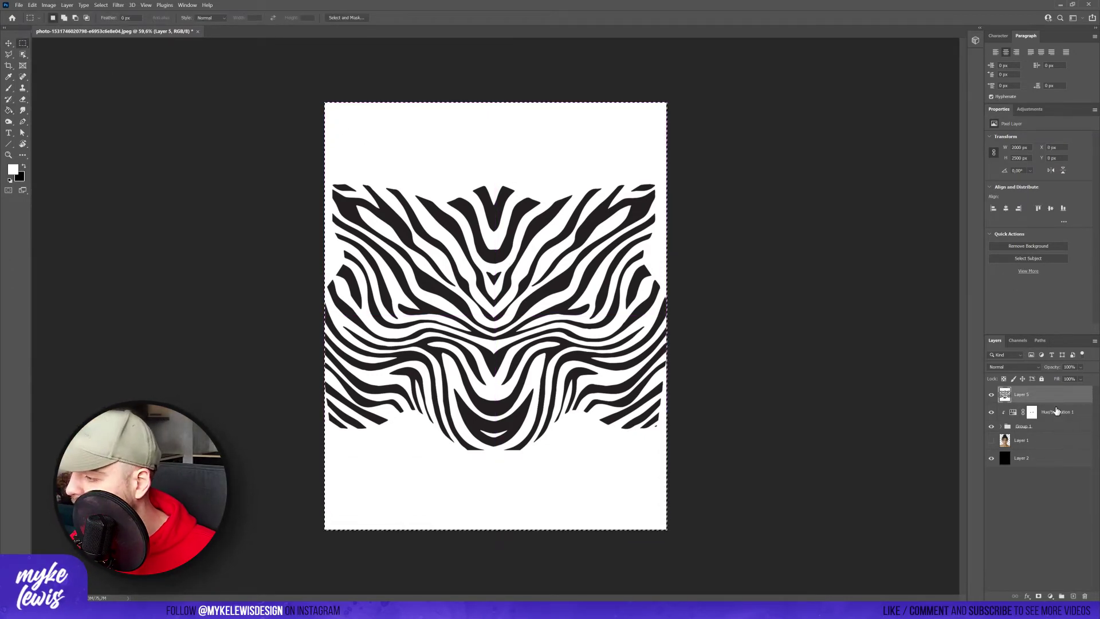
click(992, 394)
Add a Brightness/Contrast adjustment clipped above Hue/Saturation 1 and paste the zebra pattern into its layer mask
click(1057, 411)
click(1029, 109)
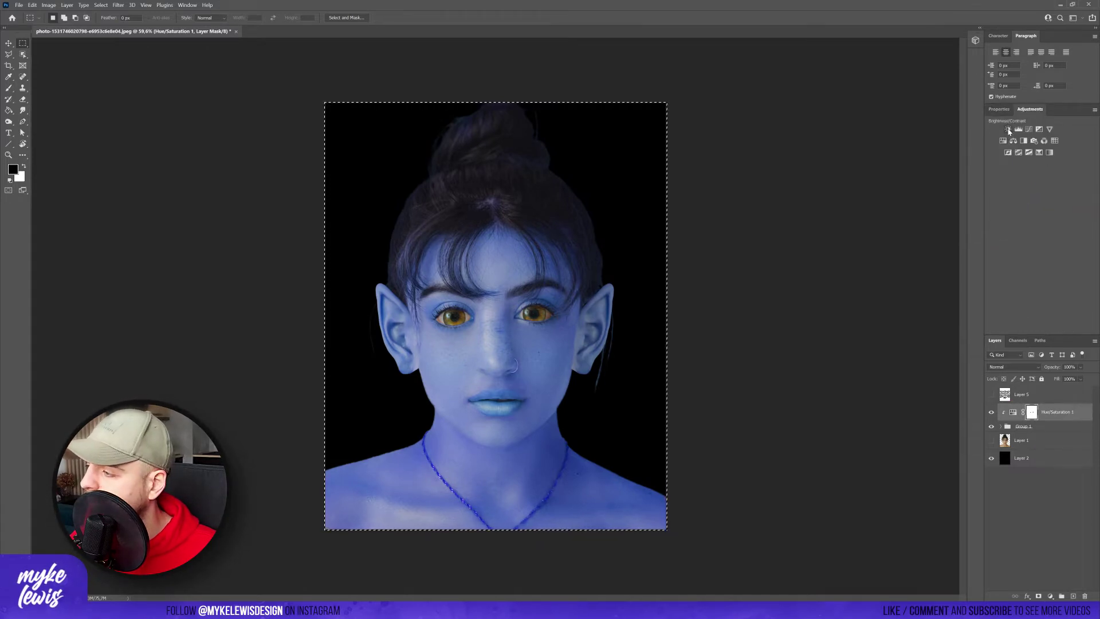
click(1009, 130)
key(ctrl+alt+g)
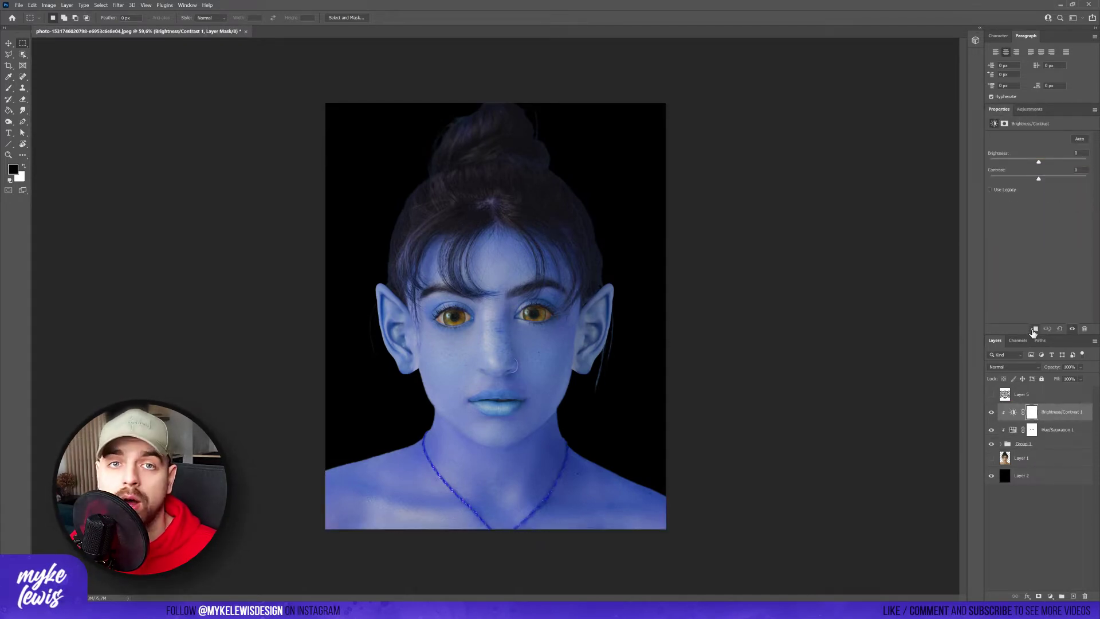
alt+click(1032, 416)
key(ctrl+v)
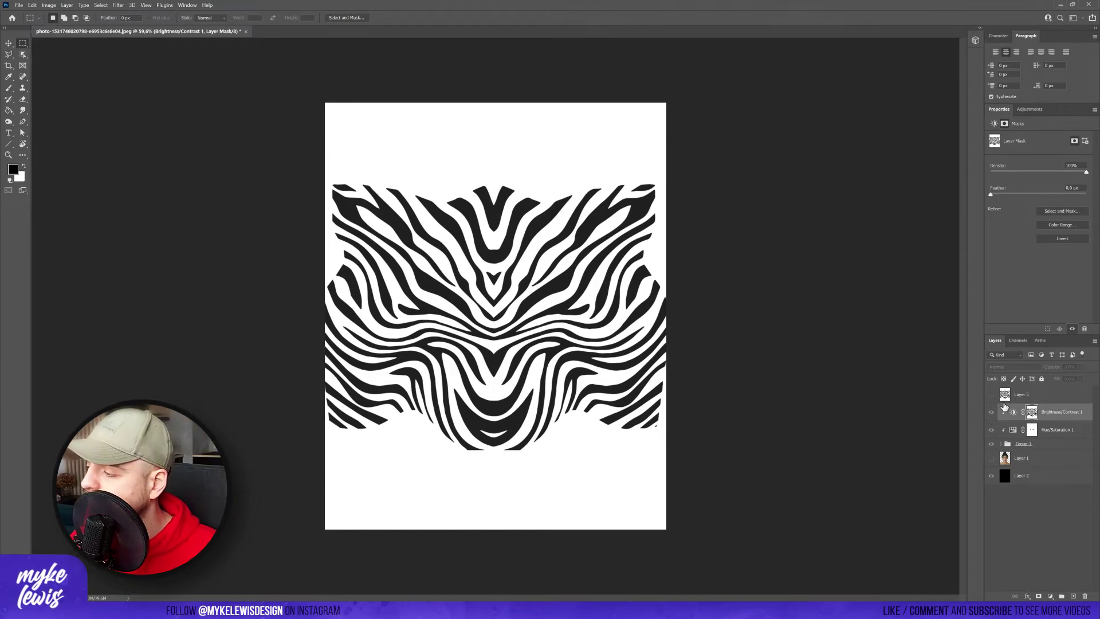
Set the striped adjustment's brightness to about -11 and its contrast to 56
click(1013, 412)
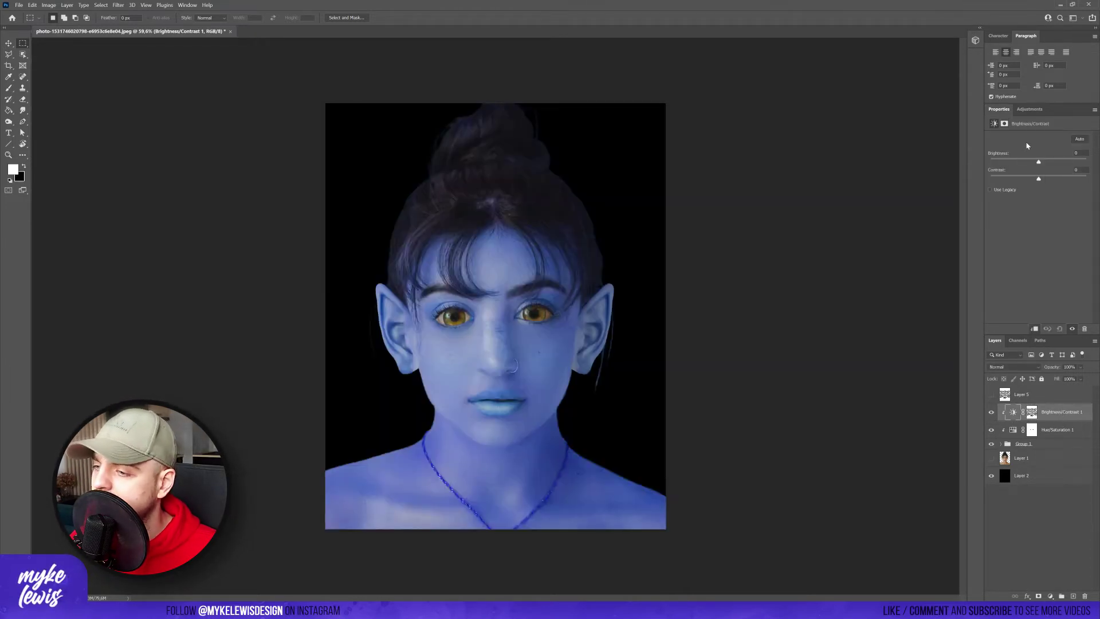
drag(1038, 163, 1029, 163)
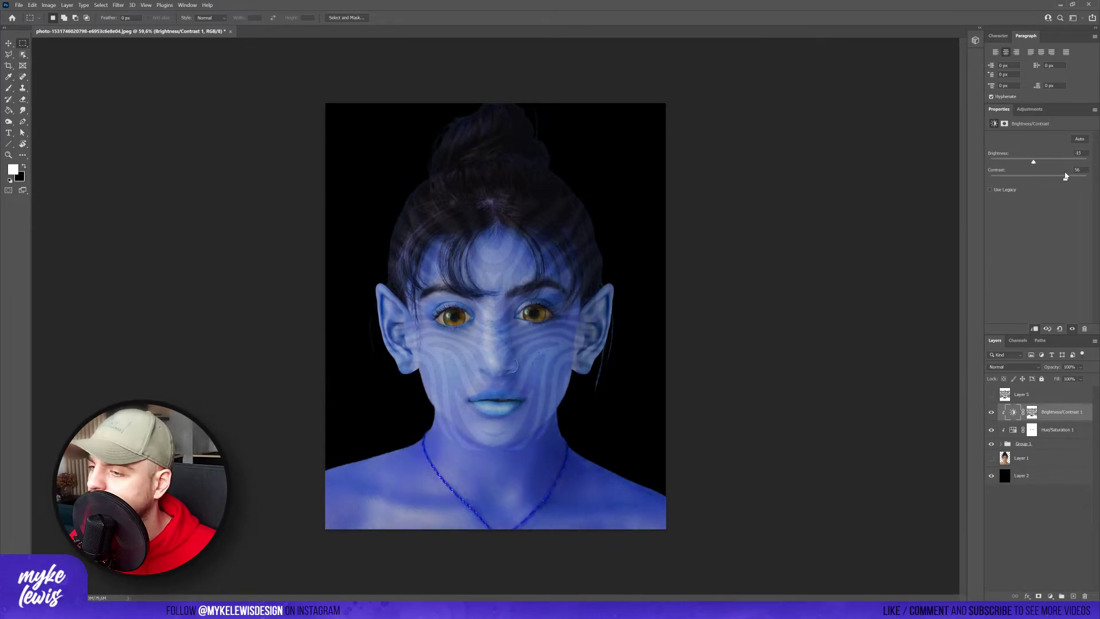
drag(1035, 162, 1034, 162)
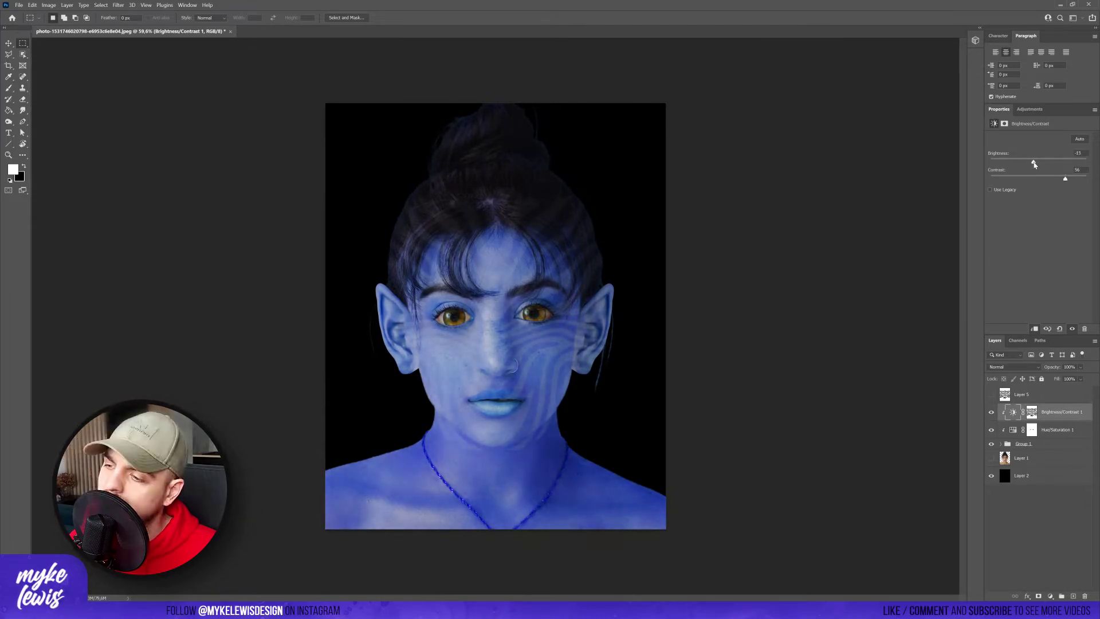
scroll(536, 400, up, 5)
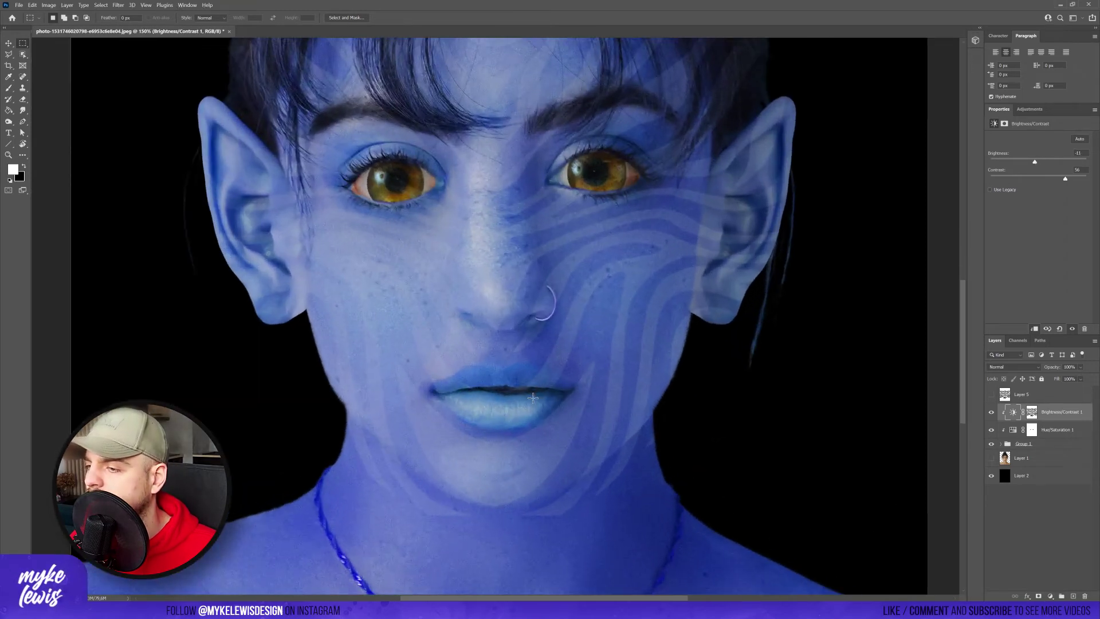
scroll(535, 401, down, 4)
Paint black with an enlarged brush on the Brightness/Contrast 1 mask to hide the stripes outside the face, including the ears
click(1032, 412)
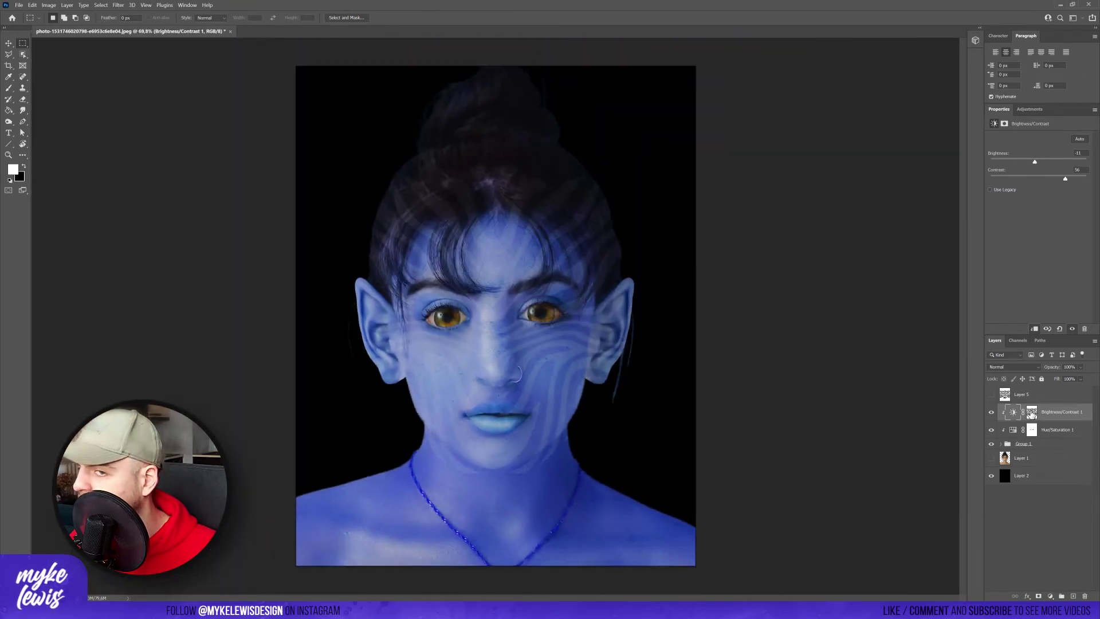
key(x)
click(8, 87)
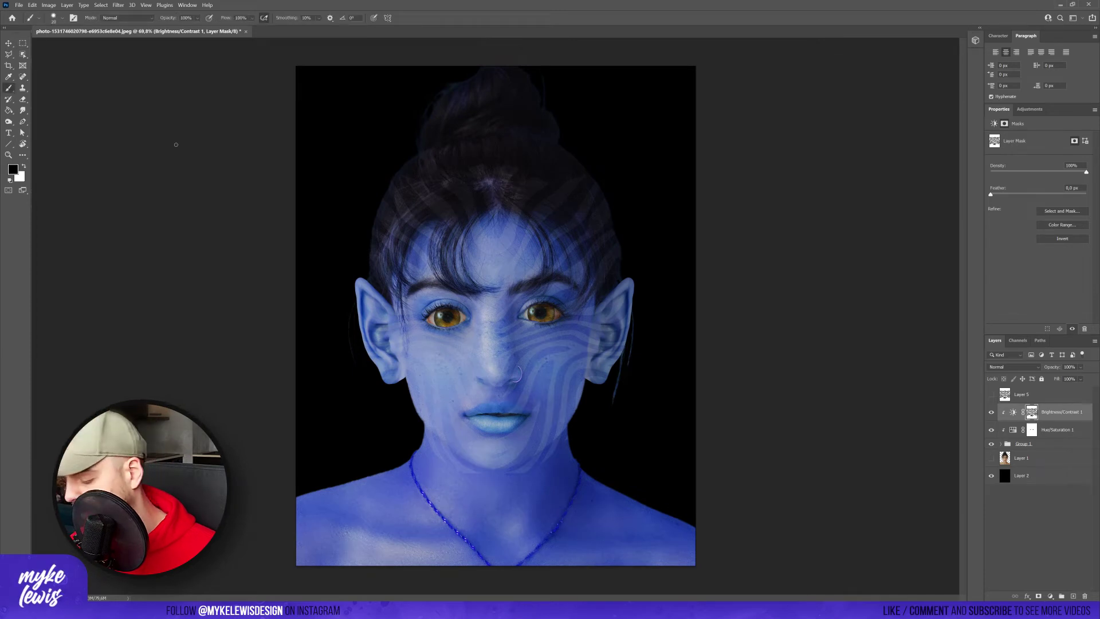
scroll(678, 322, up, 3)
key(bracketright)
key(bracketright)
key(bracketright)
key(bracketright)
key(bracketright)
key(bracketright)
key(bracketright)
key(bracketright)
key(bracketright)
key(bracketright)
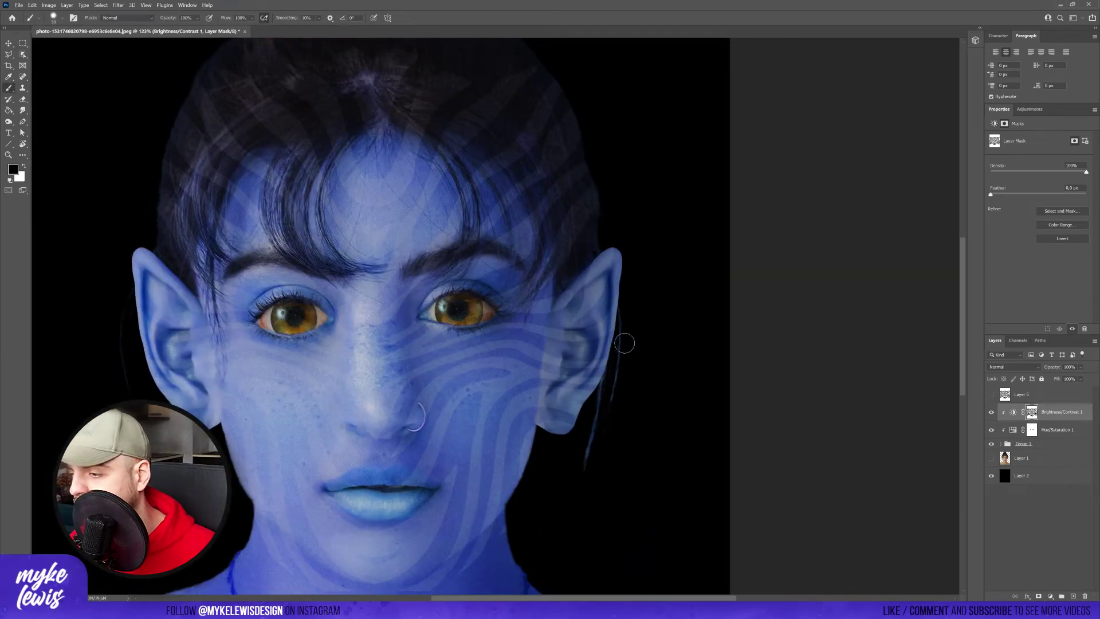
key(bracketright)
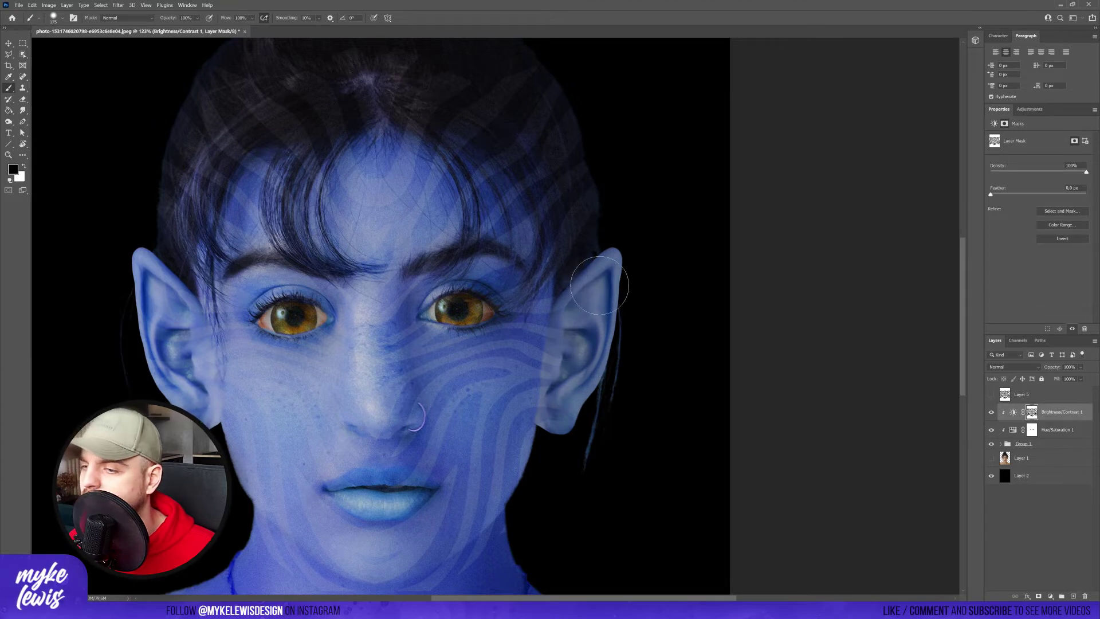
scroll(621, 338, down, 5)
scroll(578, 168, up, 2)
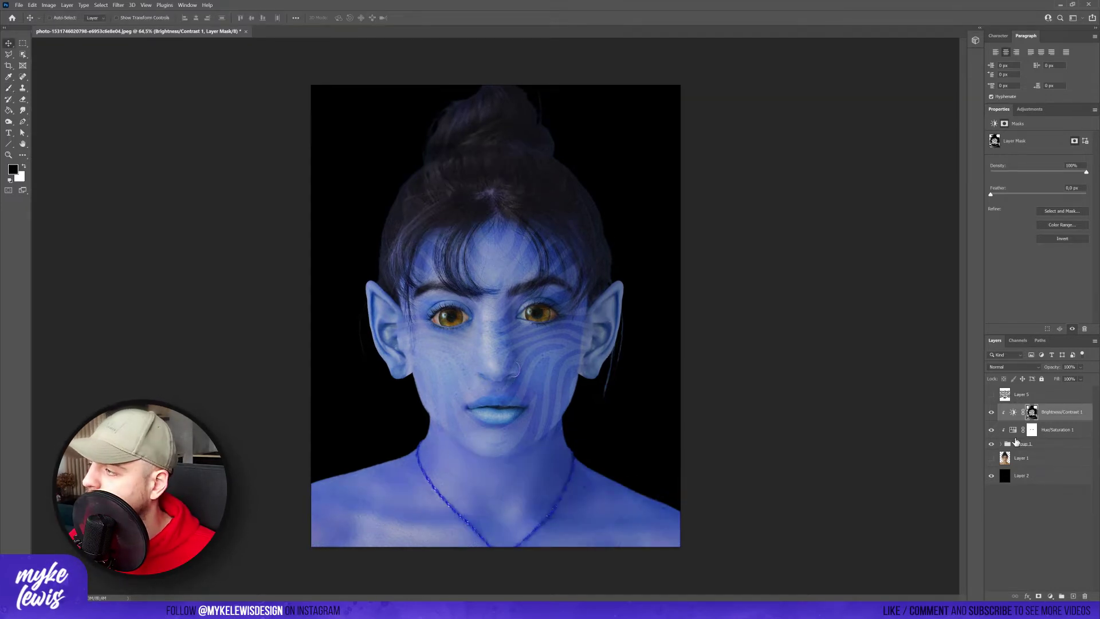
Add a Brightness/Contrast adjustment clipped to the topmost ear layer in Group 1 and lower its brightness
click(1001, 443)
click(1055, 458)
click(1034, 109)
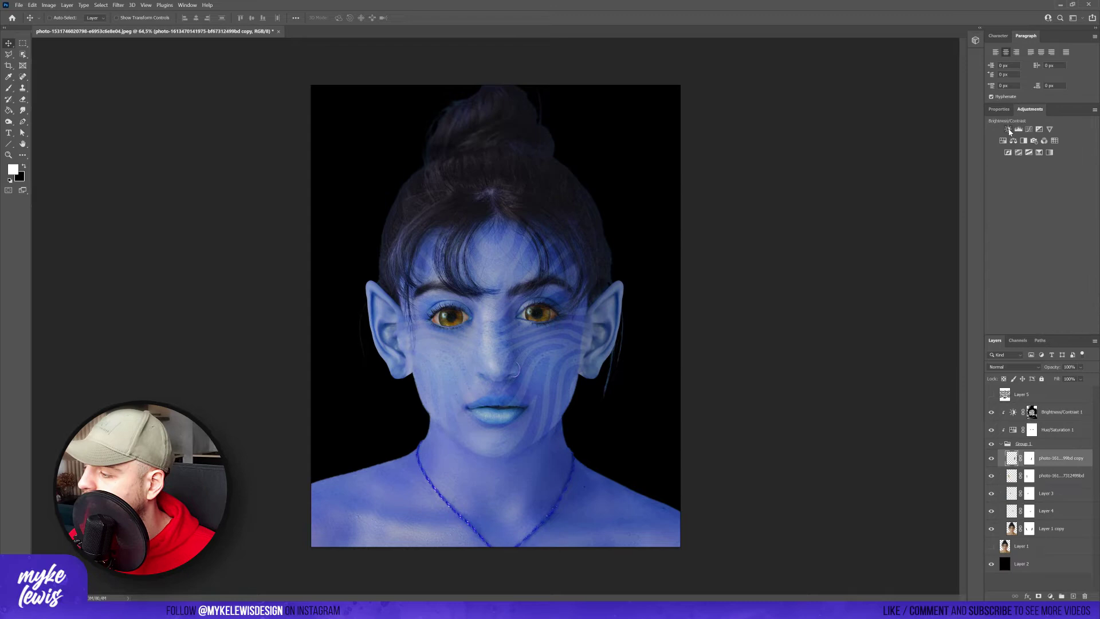
click(1009, 130)
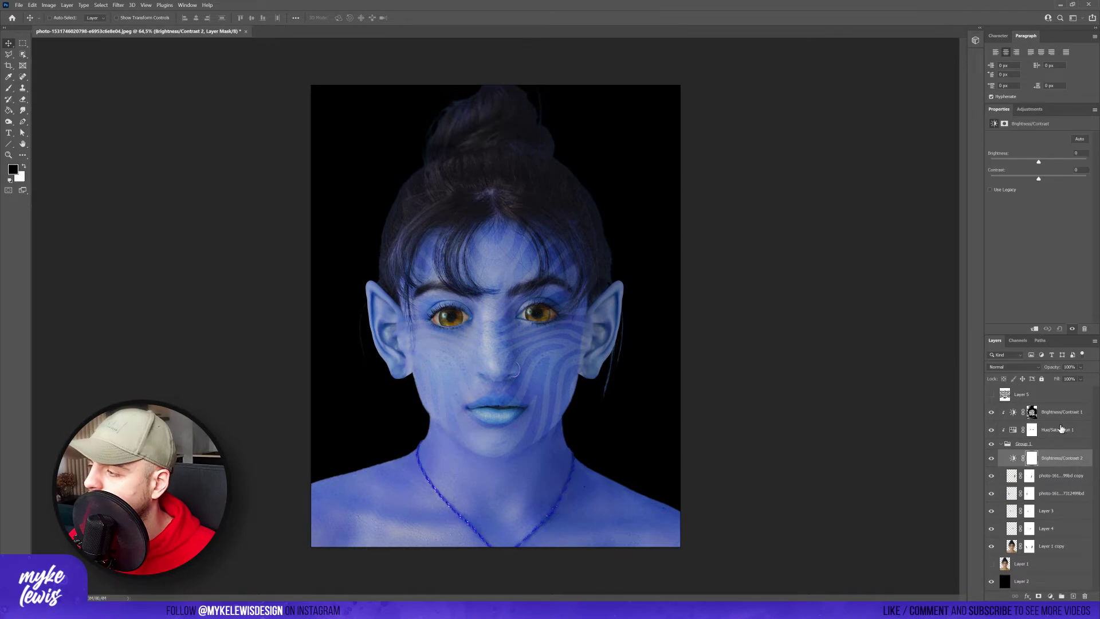
right_click(1063, 459)
click(1009, 253)
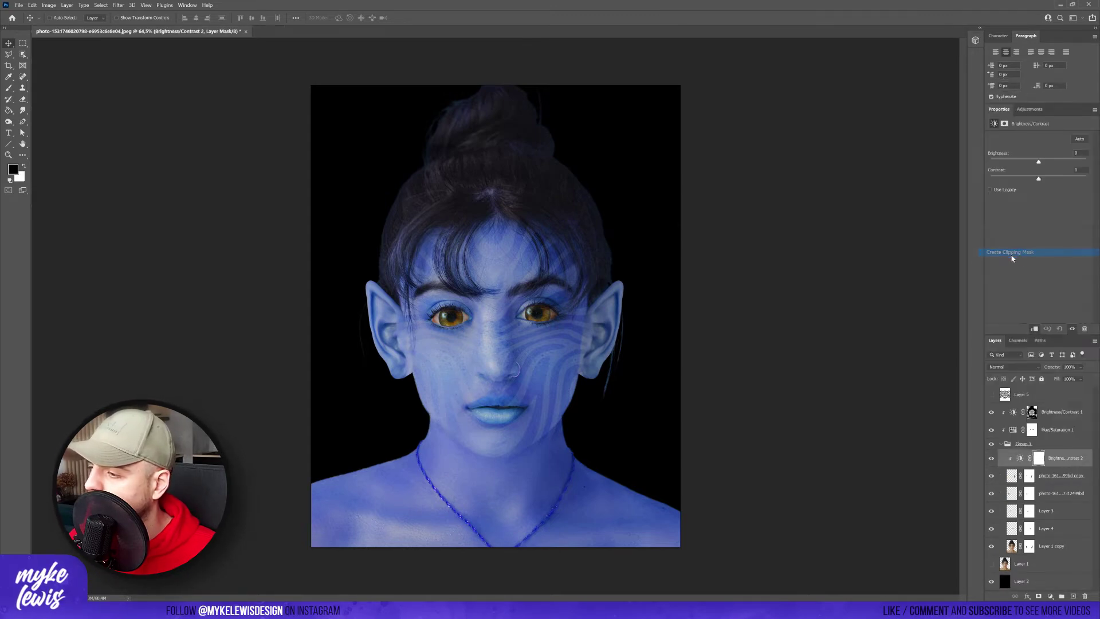
drag(1038, 163, 1023, 162)
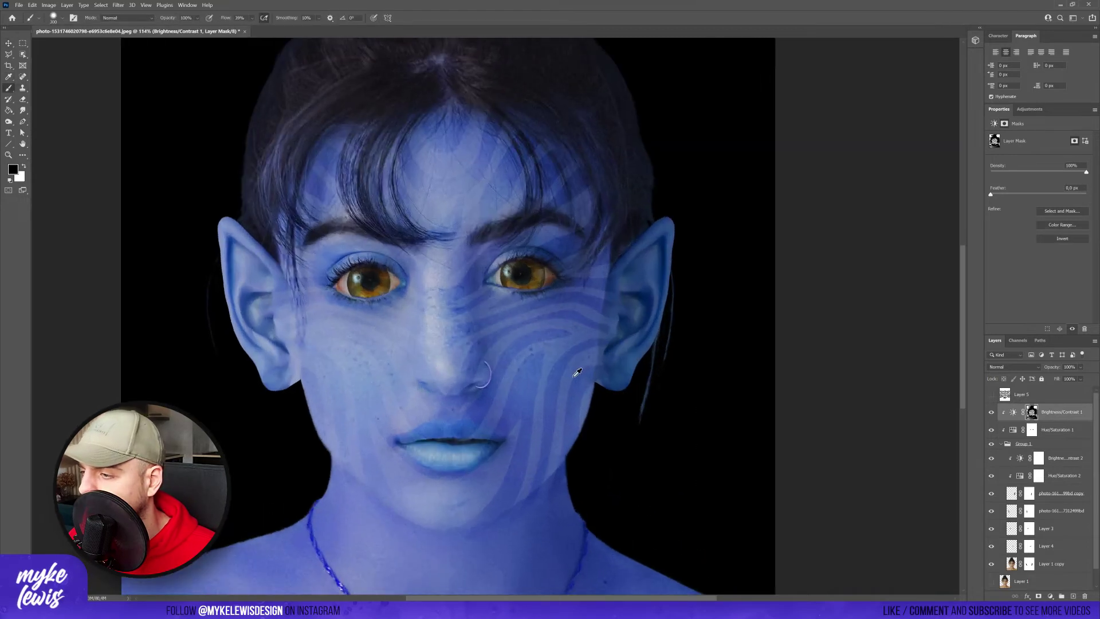
Soften the remaining stripes around the ear by painting black at 39% flow on the Brightness/Contrast 1 mask
scroll(565, 367, up, 3)
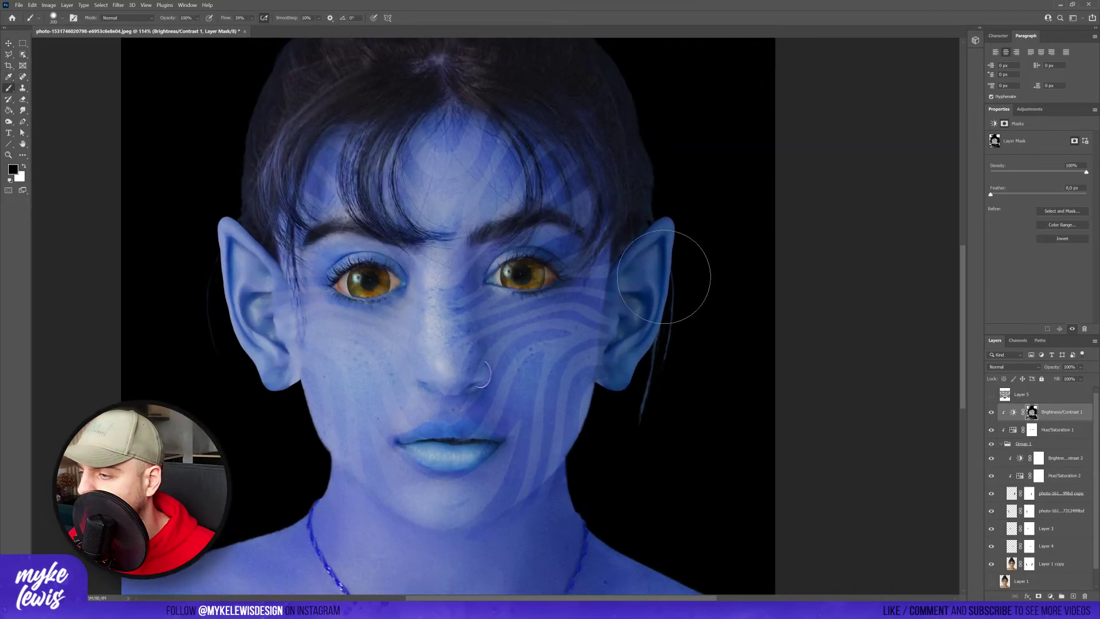
mouse_move(664, 276)
mouse_down()
mouse_move(656, 340)
mouse_move(657, 266)
mouse_move(641, 355)
mouse_move(659, 263)
mouse_move(652, 285)
mouse_up()
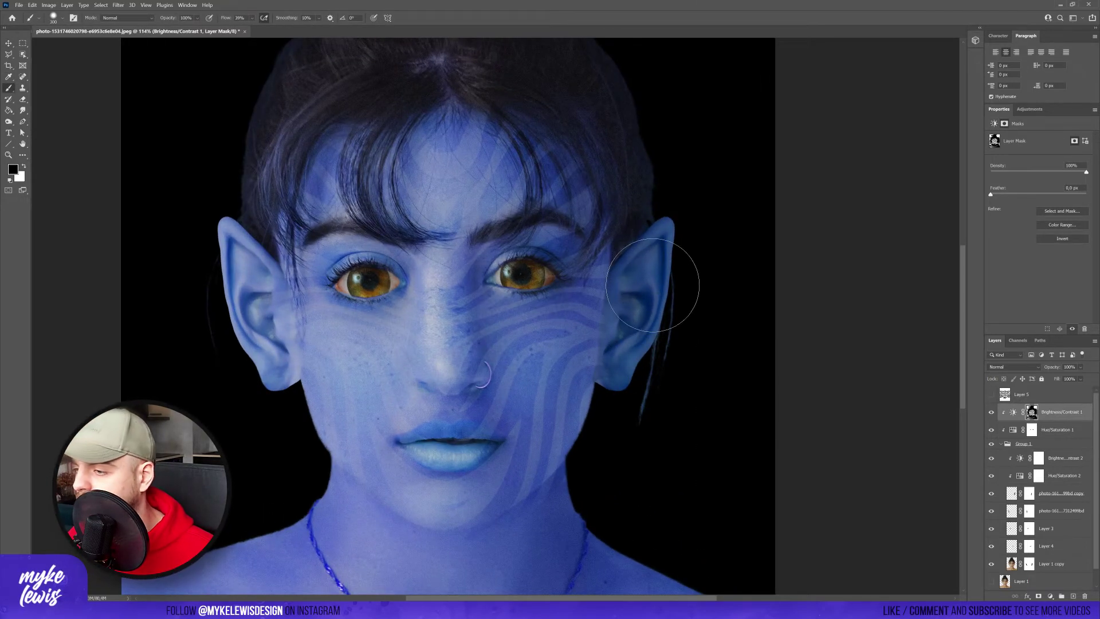
key(bracketleft)
key(bracketleft)
key(bracketleft)
key(bracketleft)
scroll(603, 428, down, 1)
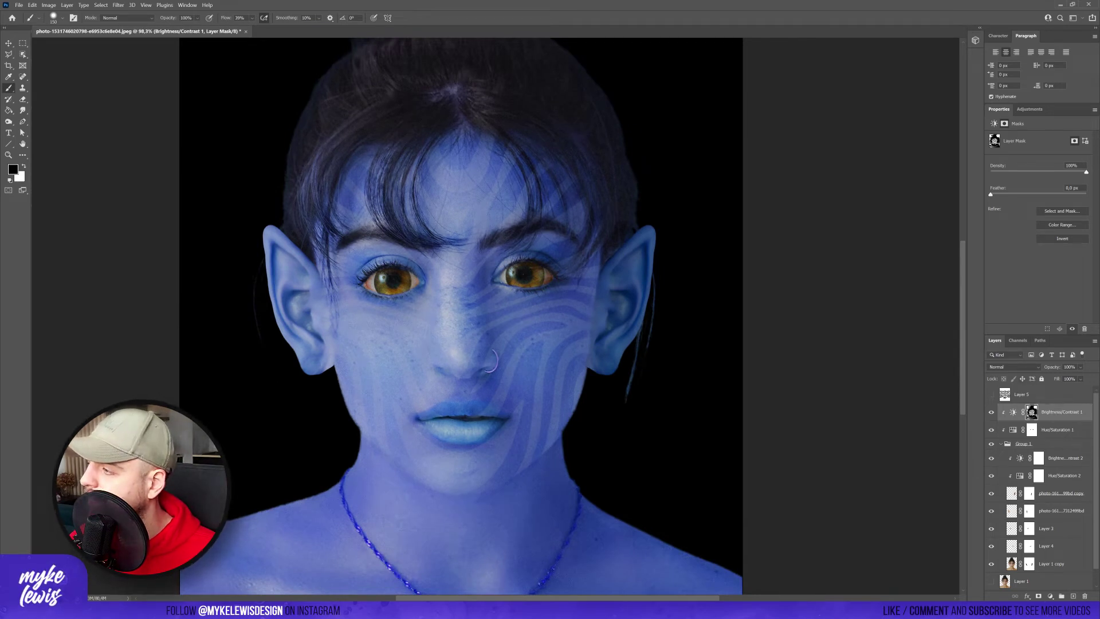
Add a Hue/Saturation adjustment clipped above Brightness/Contrast 1 and shift its hue to about +77
click(1031, 110)
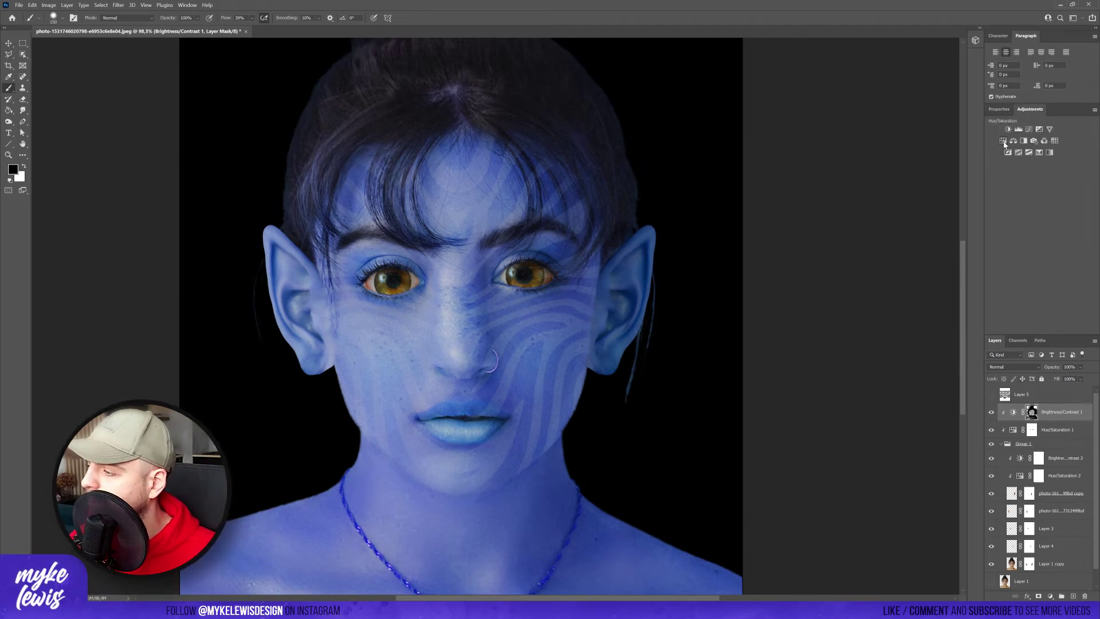
click(1004, 141)
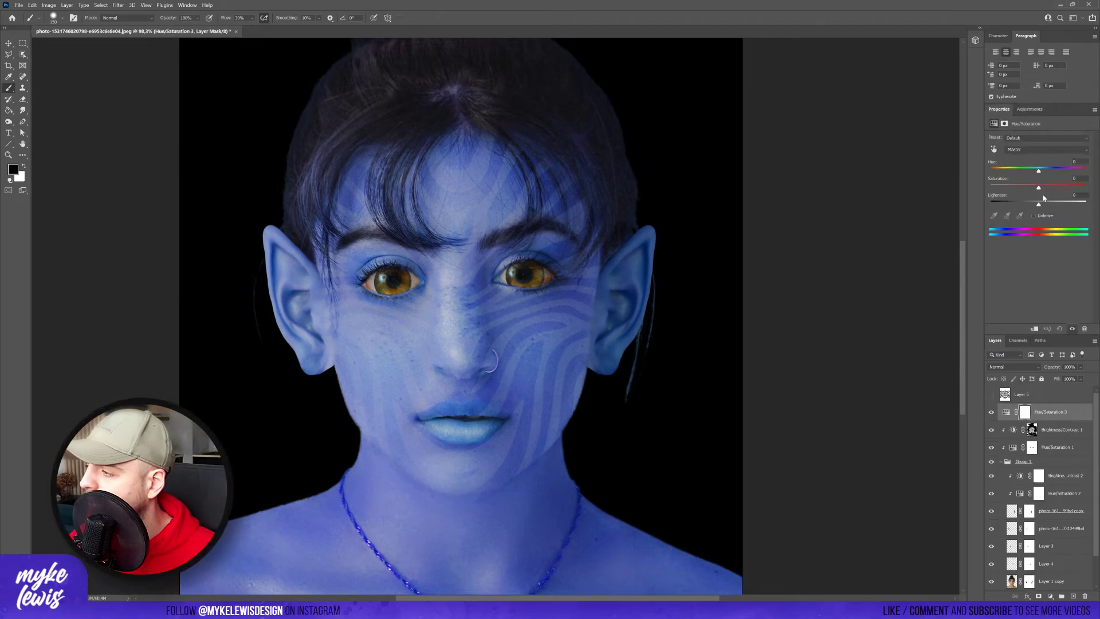
click(1035, 330)
drag(1042, 171, 1072, 171)
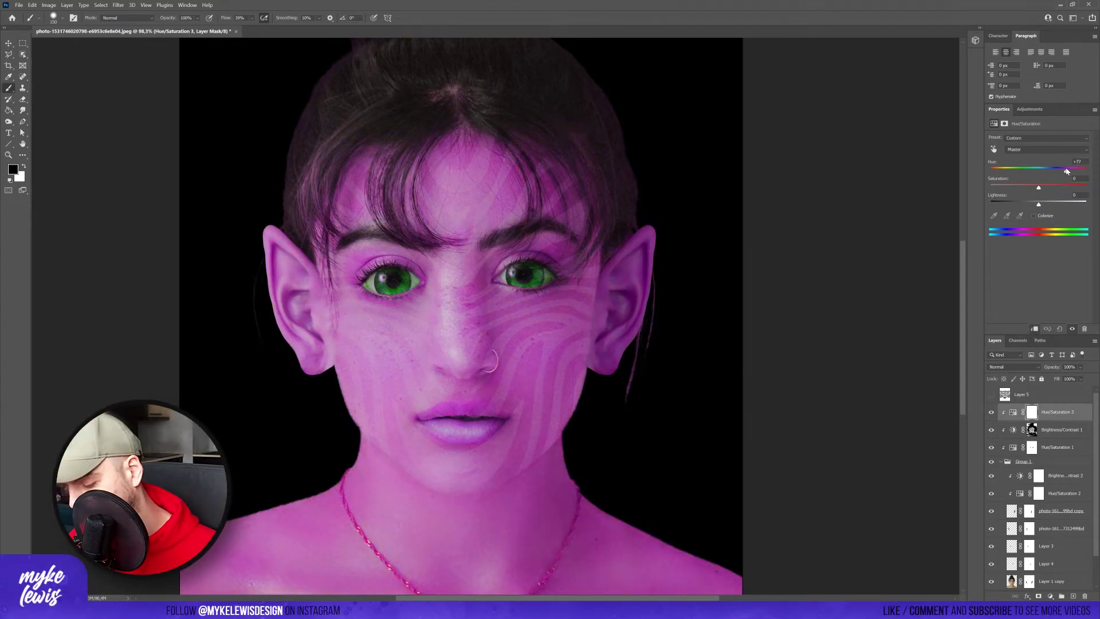
Fill the Hue/Saturation 3 layer mask with black and ready the Brush with white as foreground
click(1032, 414)
key(g)
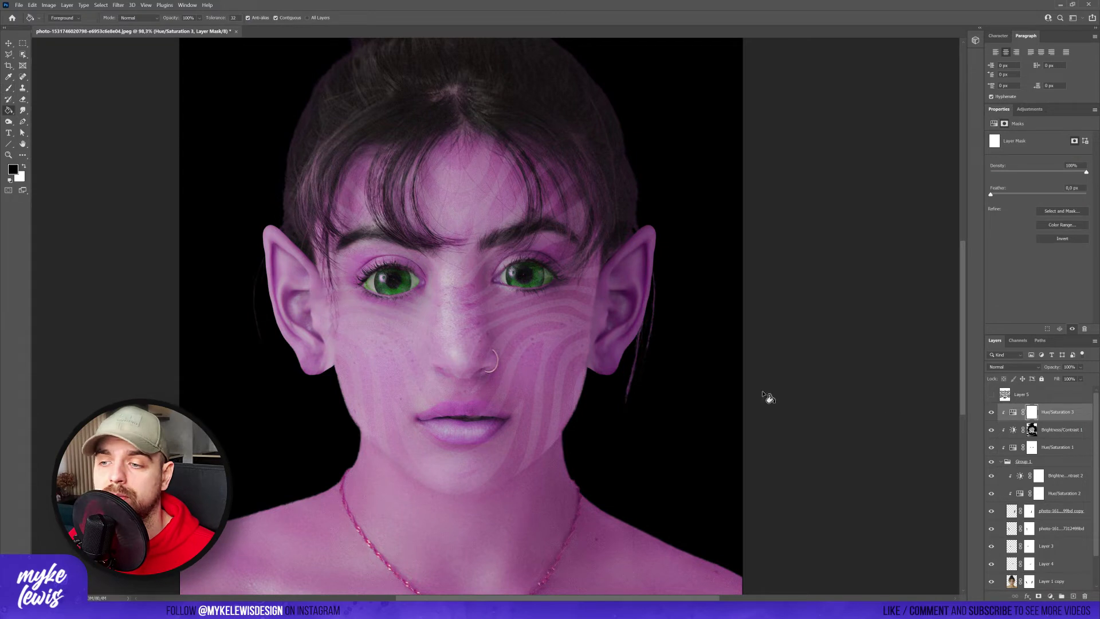
click(491, 330)
key(b)
key(x)
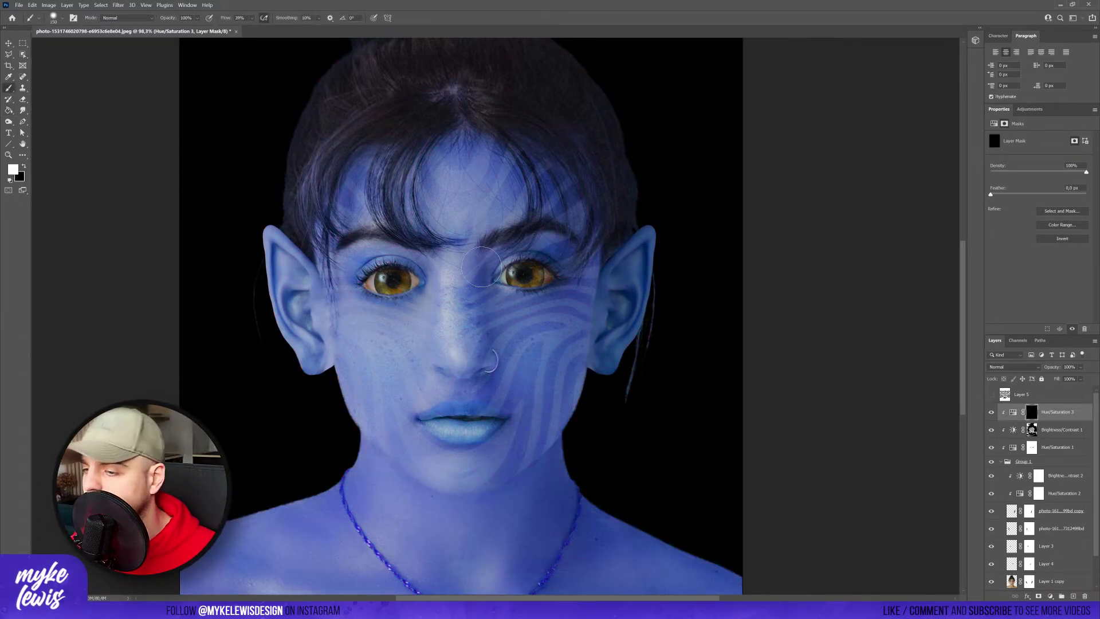
Paint the lips with a smaller white brush on the Hue/Saturation 3 mask to reveal the pink tint
scroll(490, 459, up, 3)
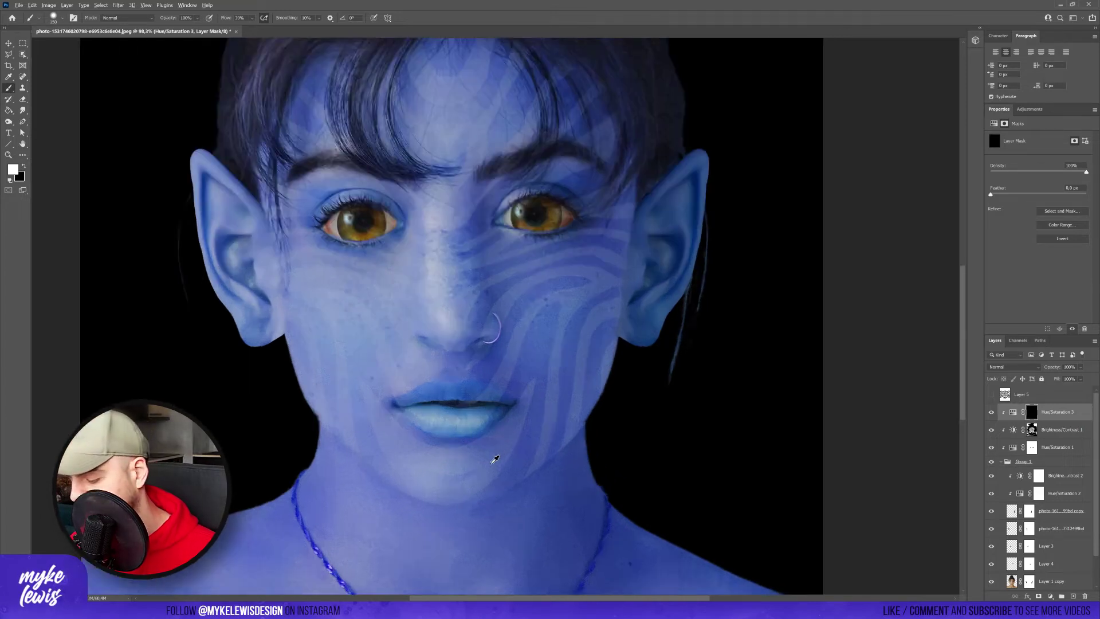
key(bracketleft)
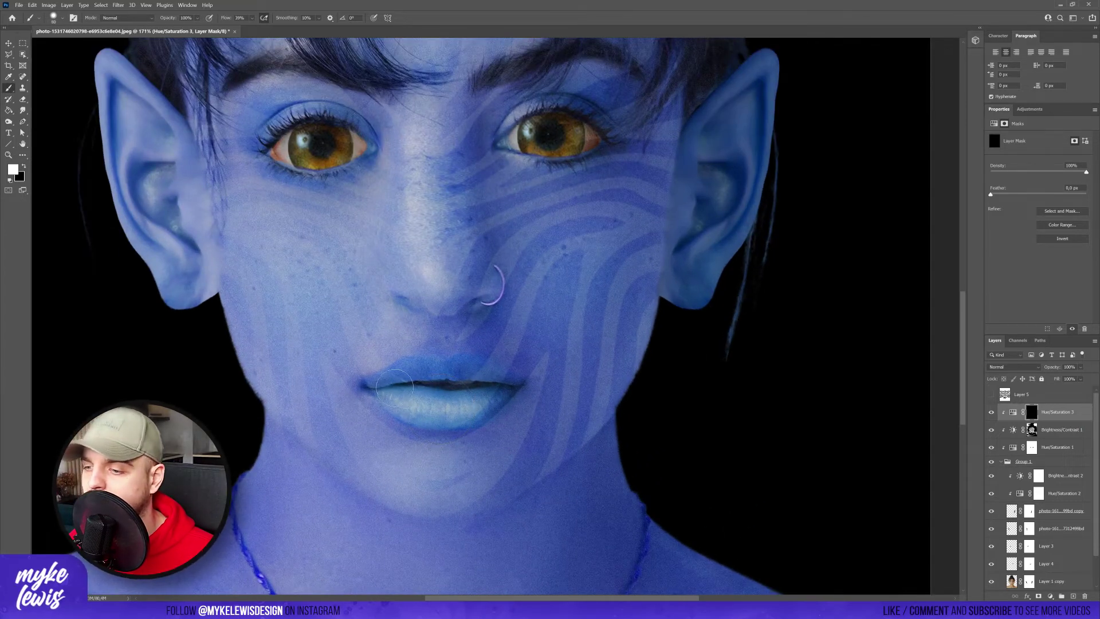
key(bracketleft)
key(bracketleft)
key(bracketleft)
mouse_move(379, 380)
mouse_down()
mouse_move(452, 373)
mouse_move(493, 378)
mouse_move(495, 389)
mouse_move(469, 400)
mouse_move(387, 391)
mouse_up()
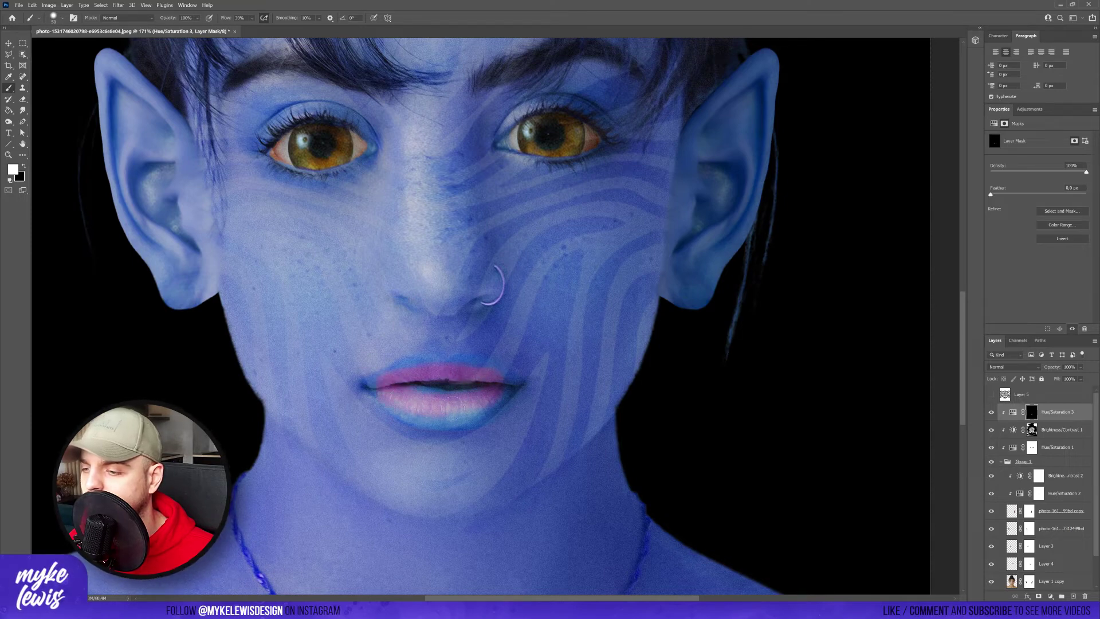
mouse_move(453, 408)
mouse_down()
mouse_move(489, 388)
mouse_move(374, 386)
mouse_move(496, 379)
mouse_move(467, 406)
mouse_move(433, 408)
mouse_up()
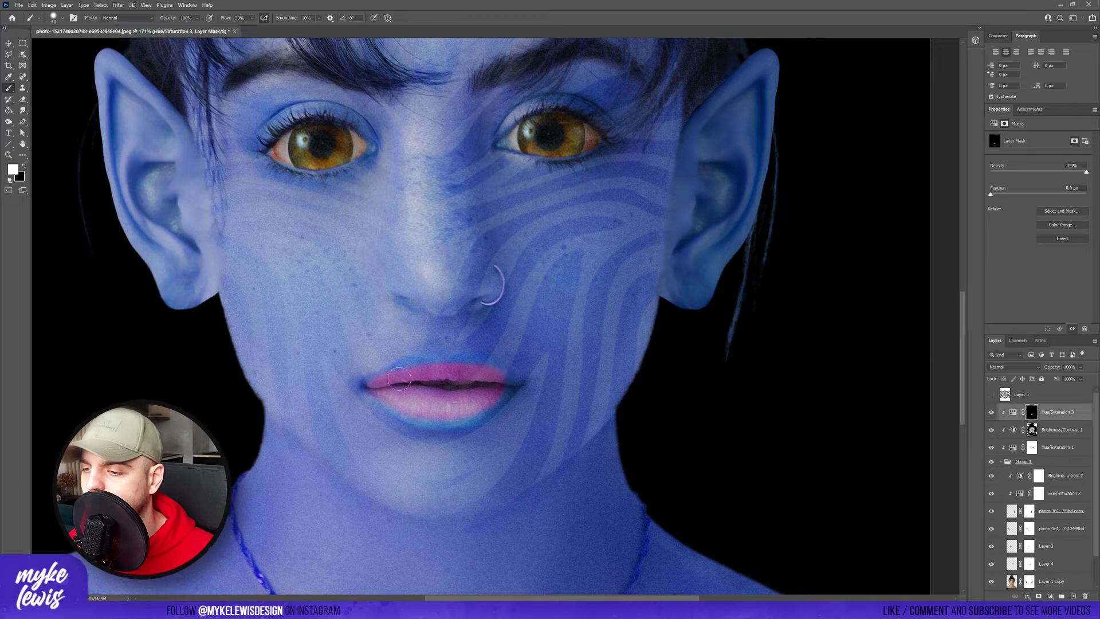
Set the Hue/Saturation 3 saturation to -52 and paint its mask white along the underside of the nose
click(1014, 412)
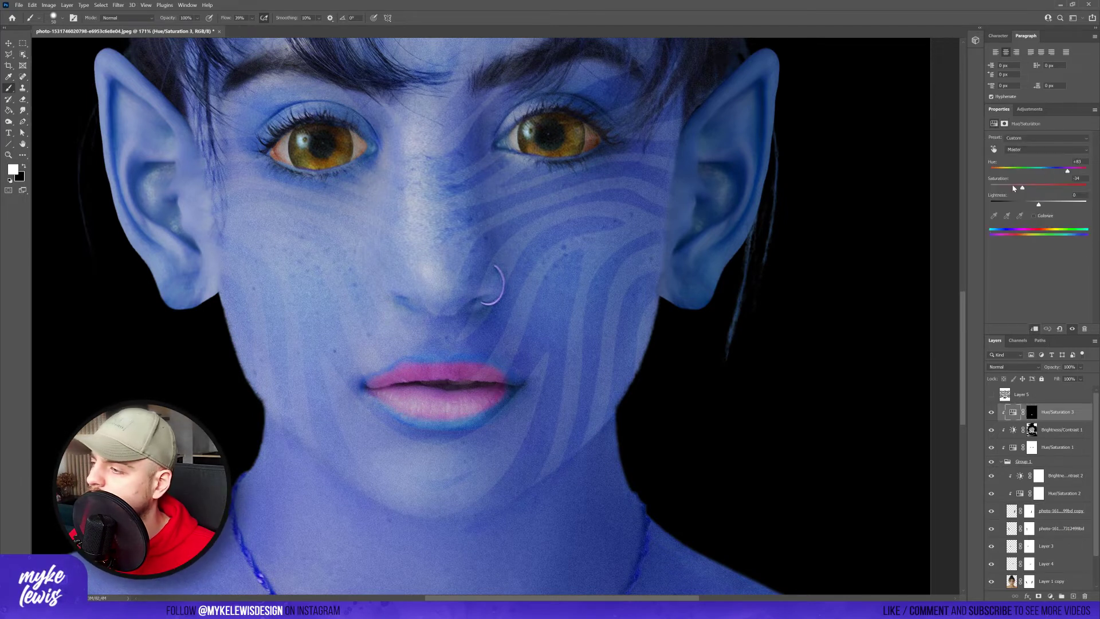
drag(1022, 187, 1015, 188)
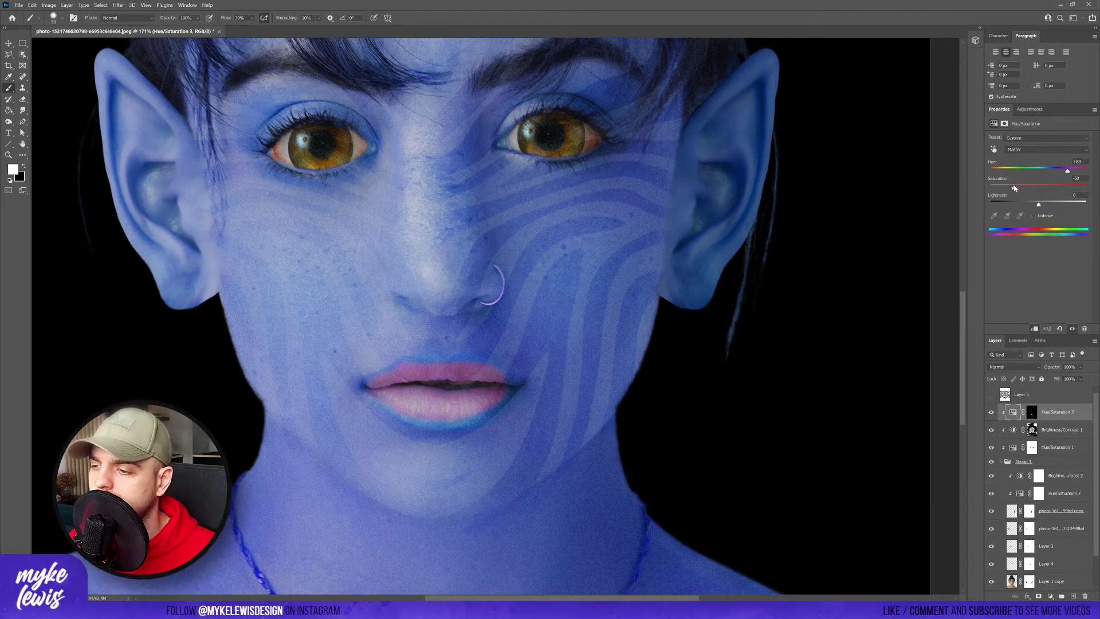
scroll(732, 252, down, 5)
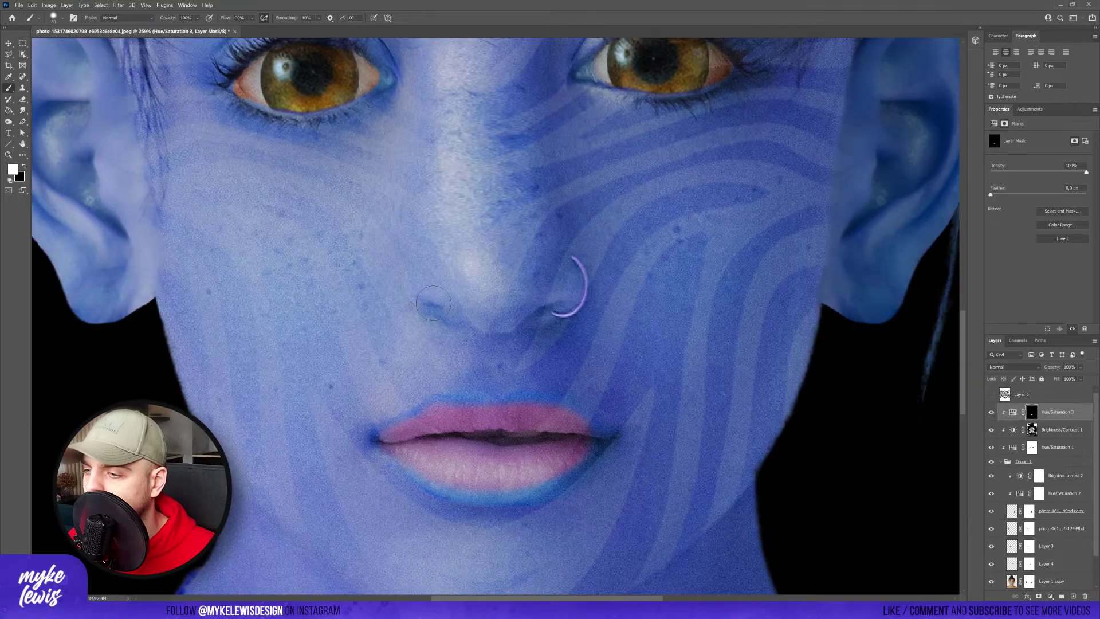
mouse_move(434, 303)
mouse_down()
mouse_move(500, 319)
mouse_move(565, 302)
mouse_up()
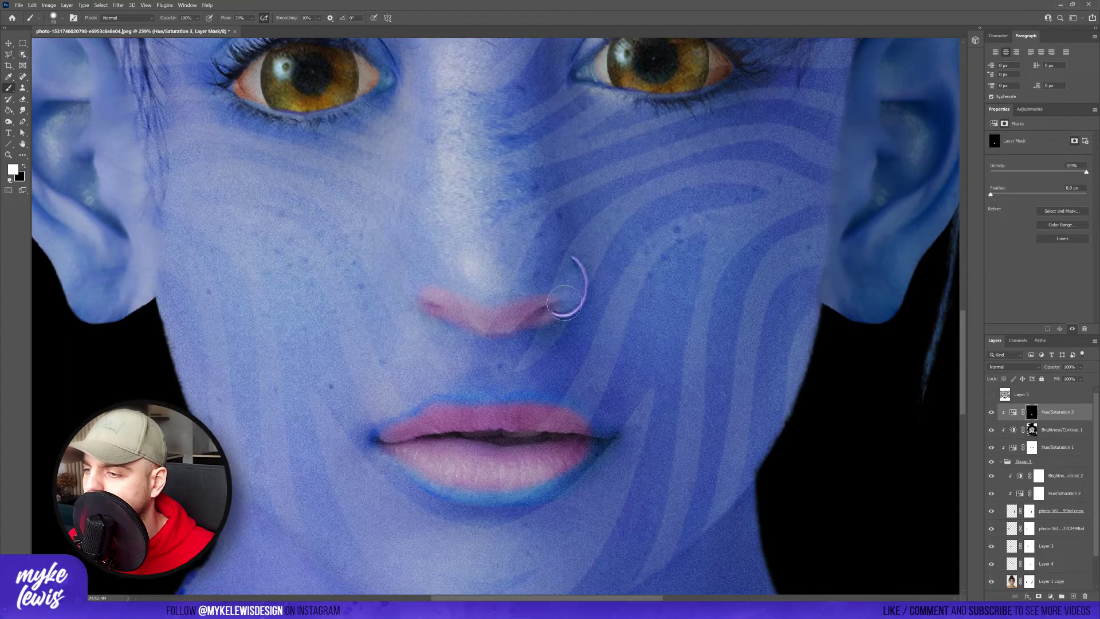
scroll(573, 344, down, 5)
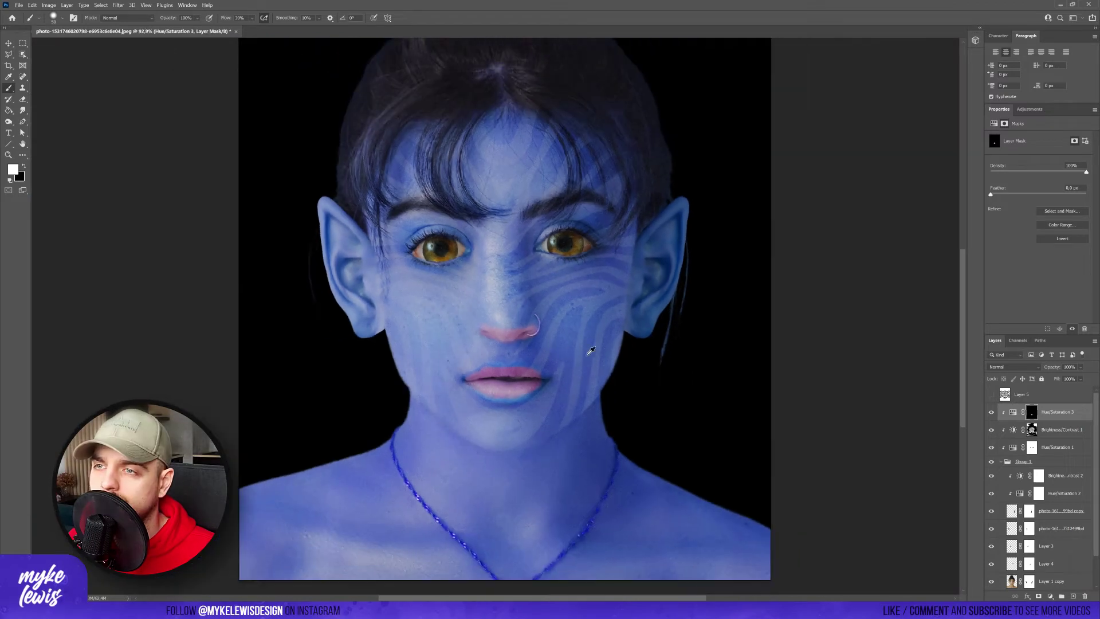
scroll(591, 351, down, 1)
Lower the brush flow to 15% and enlarge the brush to tint the inner ears on the Hue/Saturation 3 mask
scroll(669, 376, up, 2)
click(250, 20)
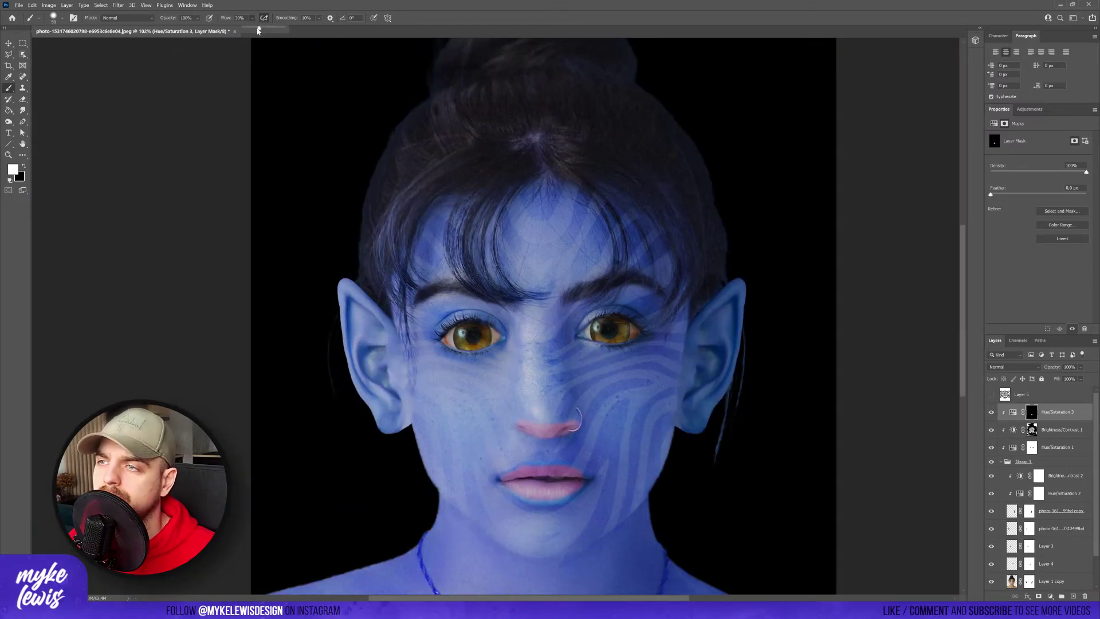
click(490, 7)
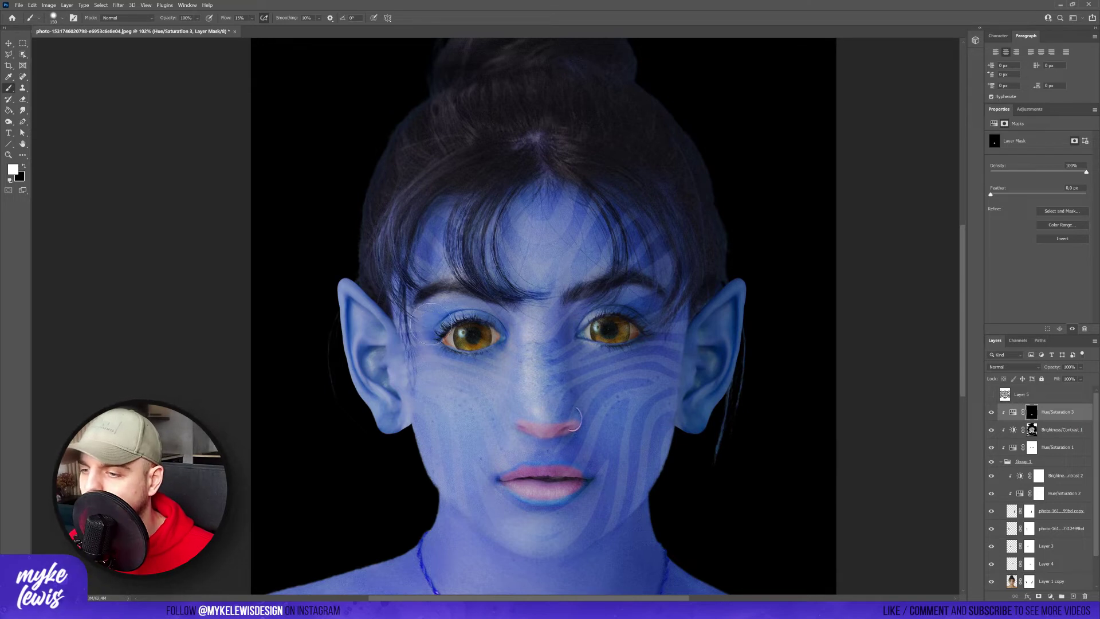
key(bracketright)
key(bracketright)
key(bracketright)
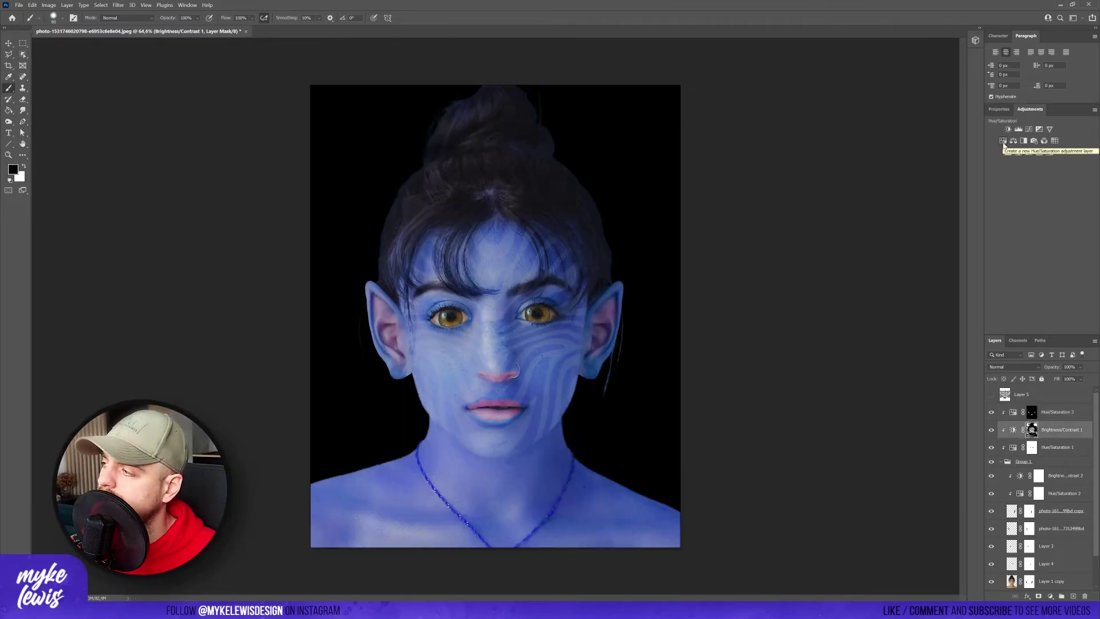
Add a Hue/Saturation adjustment above Brightness/Contrast 1, set its hue to -19, and fill its mask with black
click(1003, 141)
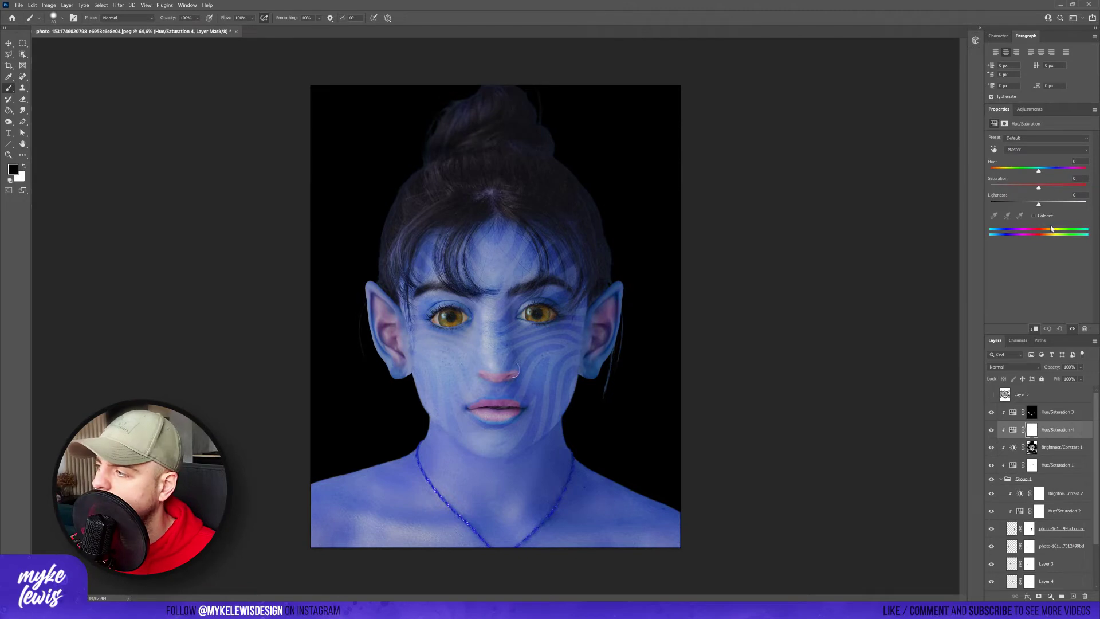
drag(1039, 172, 1030, 171)
click(9, 110)
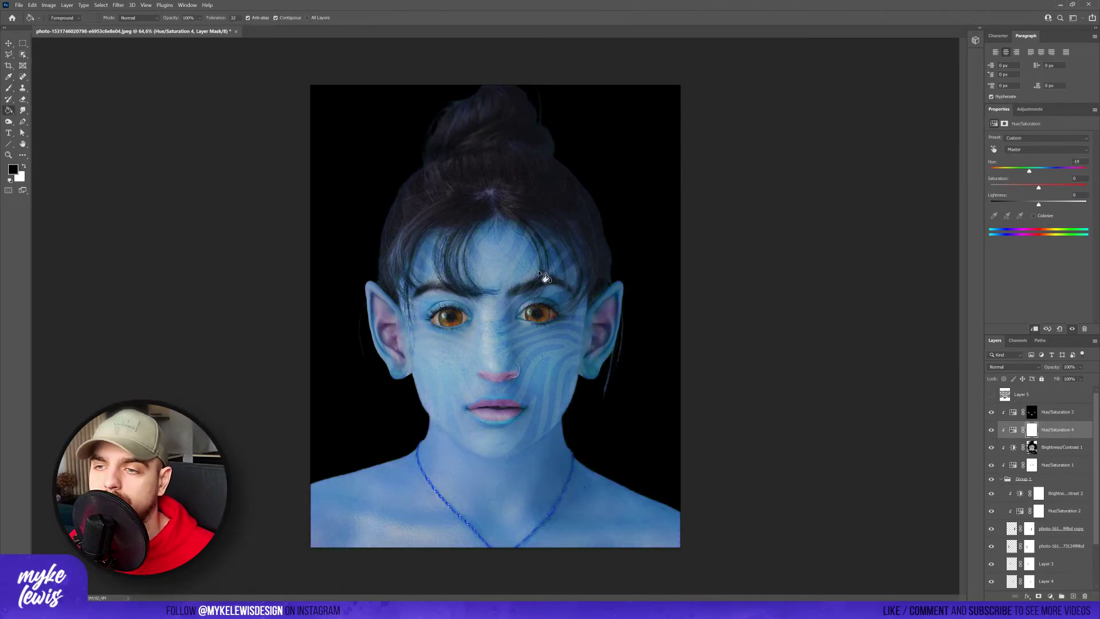
click(519, 341)
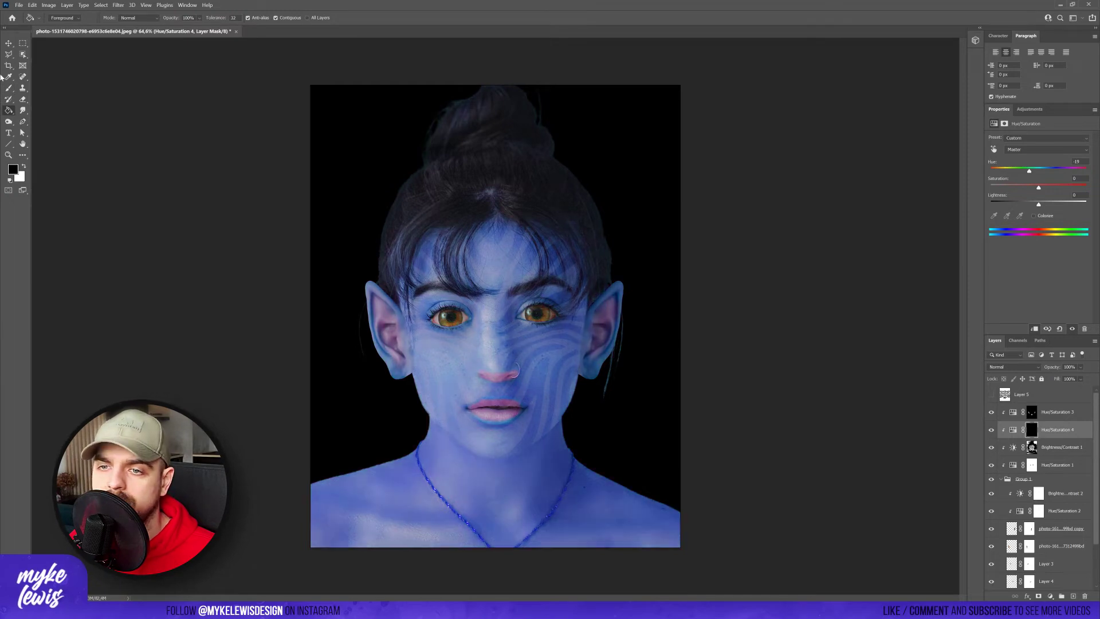
Paint white at about 16% flow over both shoulders on the Hue/Saturation 4 mask using a large soft brush
key(b)
key(x)
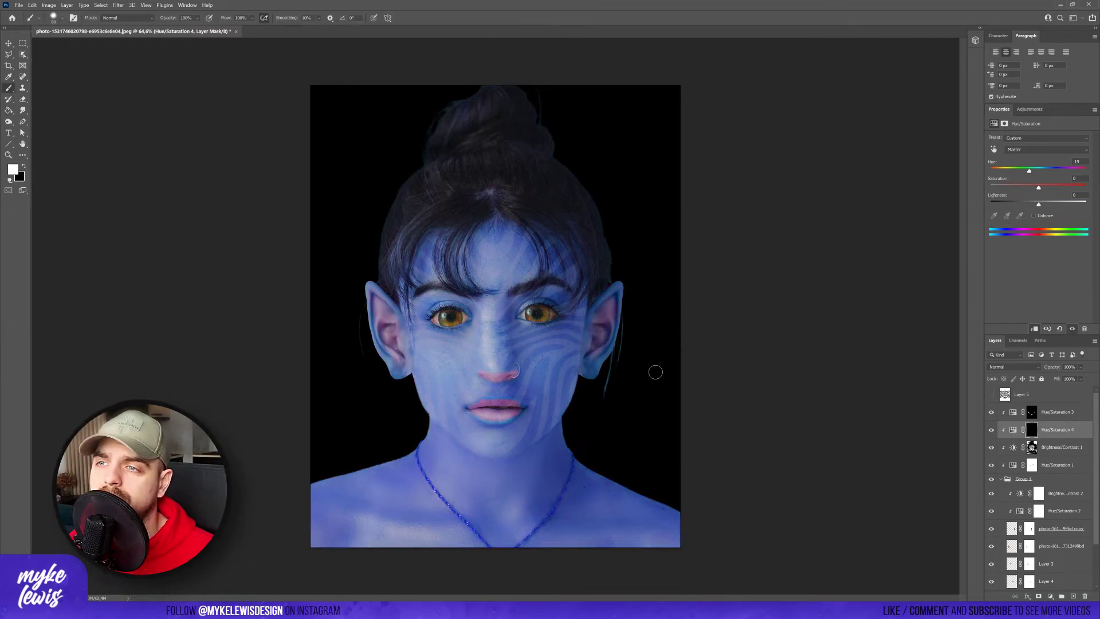
drag(252, 17, 247, 30)
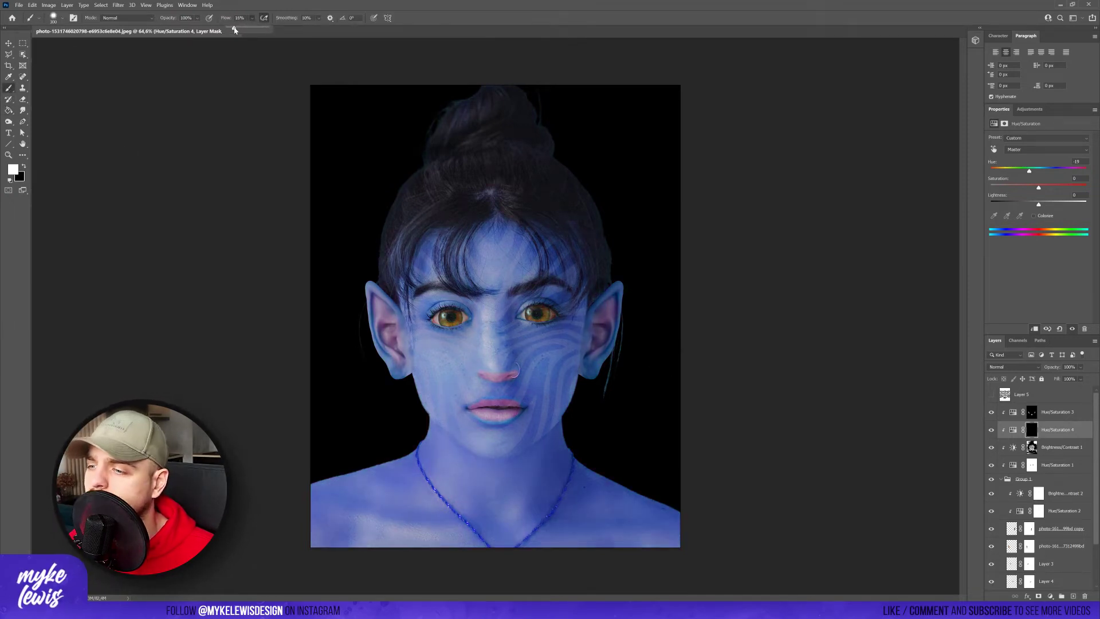
click(621, 10)
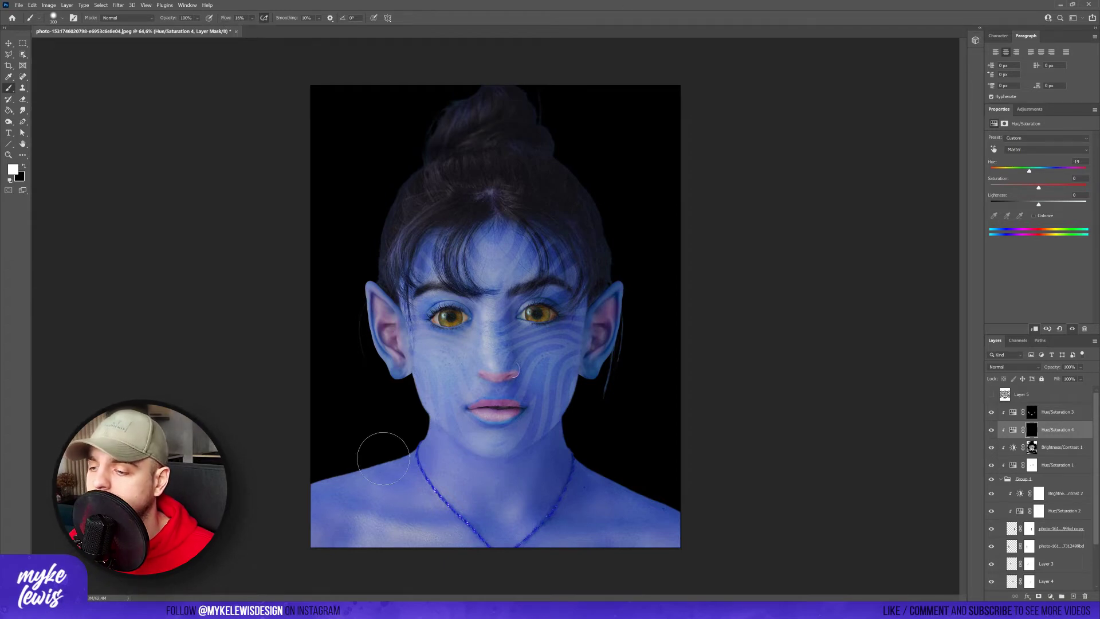
drag(387, 460, 396, 504)
mouse_move(628, 553)
mouse_down()
mouse_move(637, 472)
mouse_move(616, 507)
mouse_up()
Paint subtle hue variation over the face on the Hue/Saturation 4 mask with a smaller white brush
key(bracketleft)
key(bracketleft)
key(bracketleft)
key(bracketleft)
key(bracketleft)
key(bracketleft)
key(bracketleft)
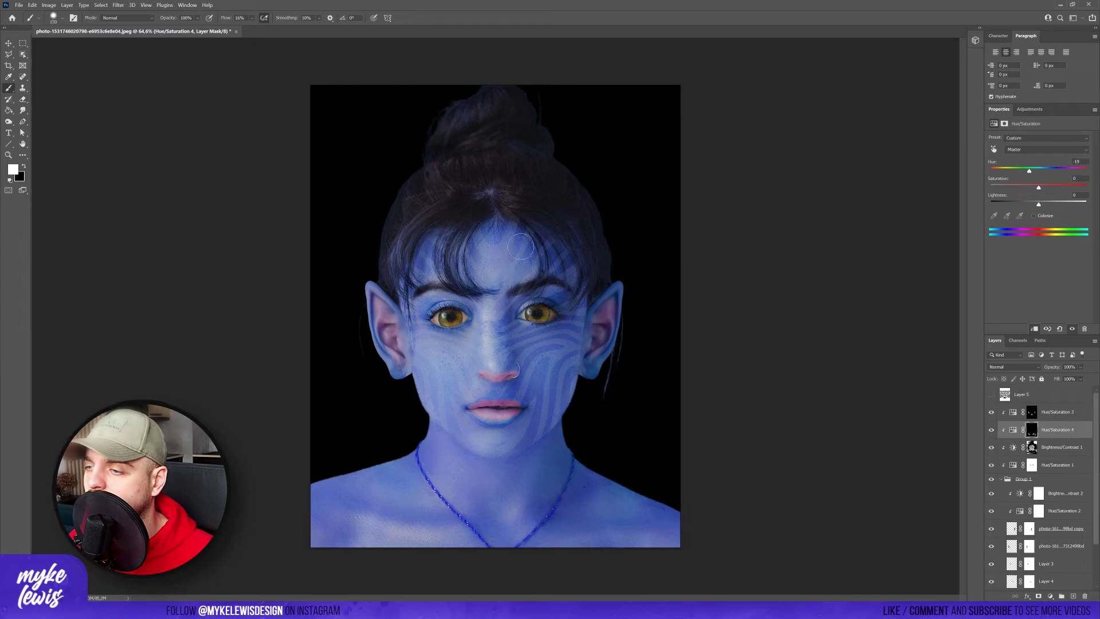
mouse_move(545, 317)
mouse_down()
mouse_move(582, 361)
mouse_move(585, 325)
mouse_move(554, 395)
mouse_move(576, 369)
mouse_move(524, 421)
mouse_move(564, 481)
mouse_move(530, 459)
mouse_up()
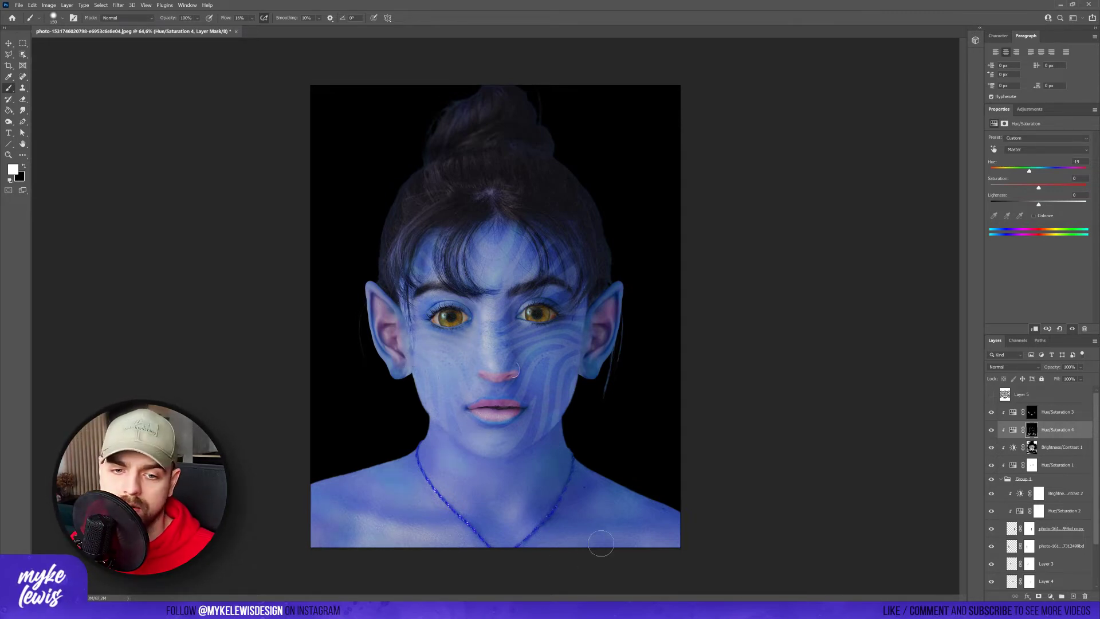
key(bracketright)
key(bracketright)
key(bracketright)
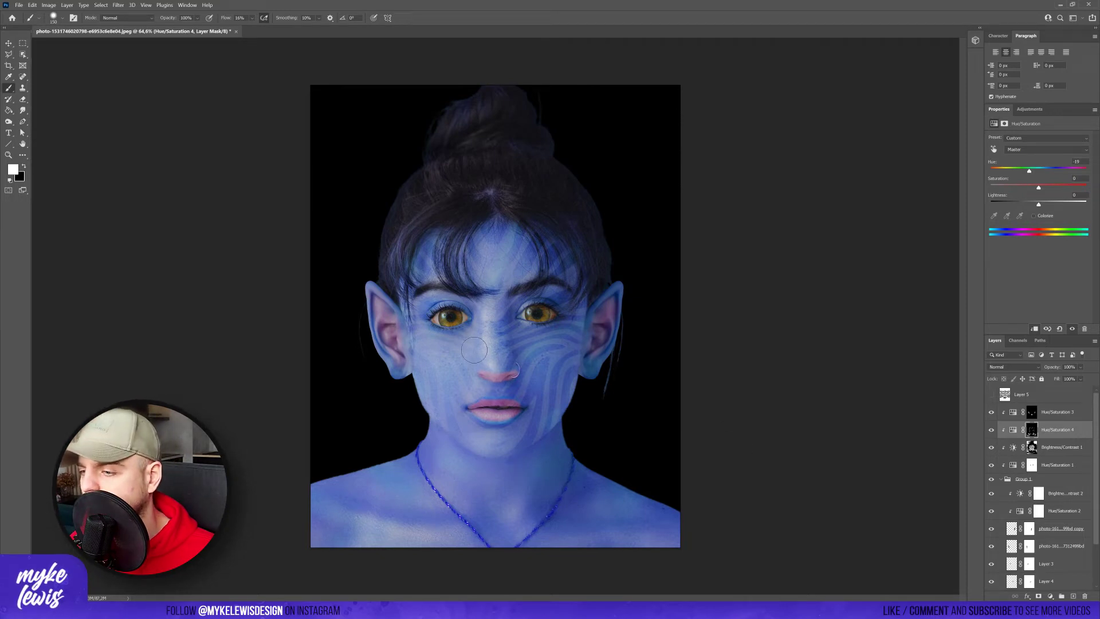
Create a new layer above Hue/Saturation 3 and set up a tiny brush at 100% flow
click(1065, 413)
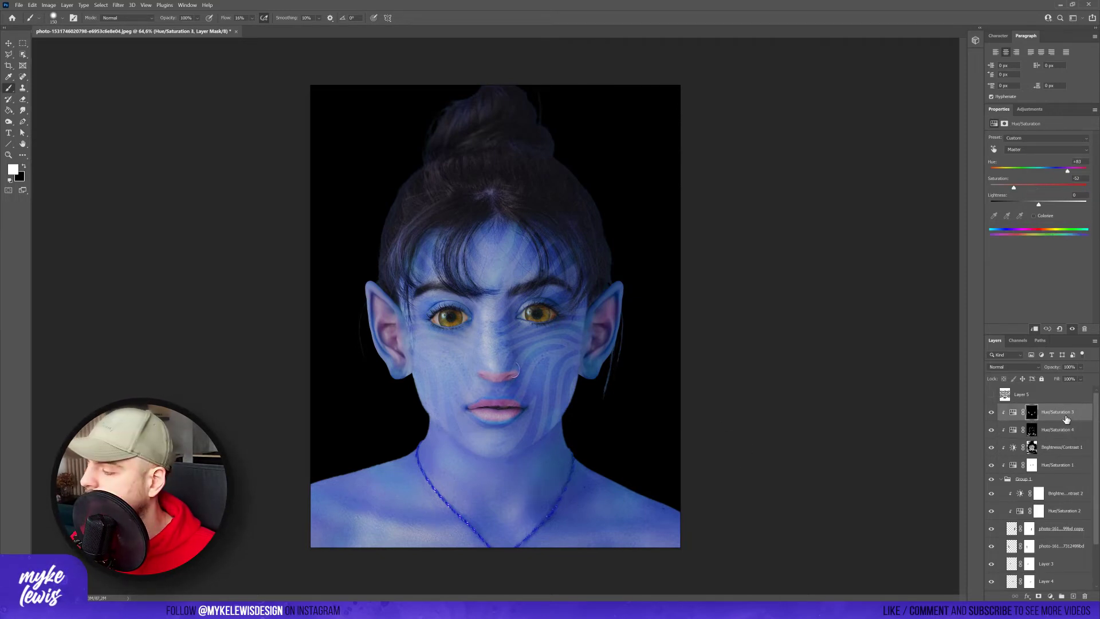
click(1072, 597)
key(x)
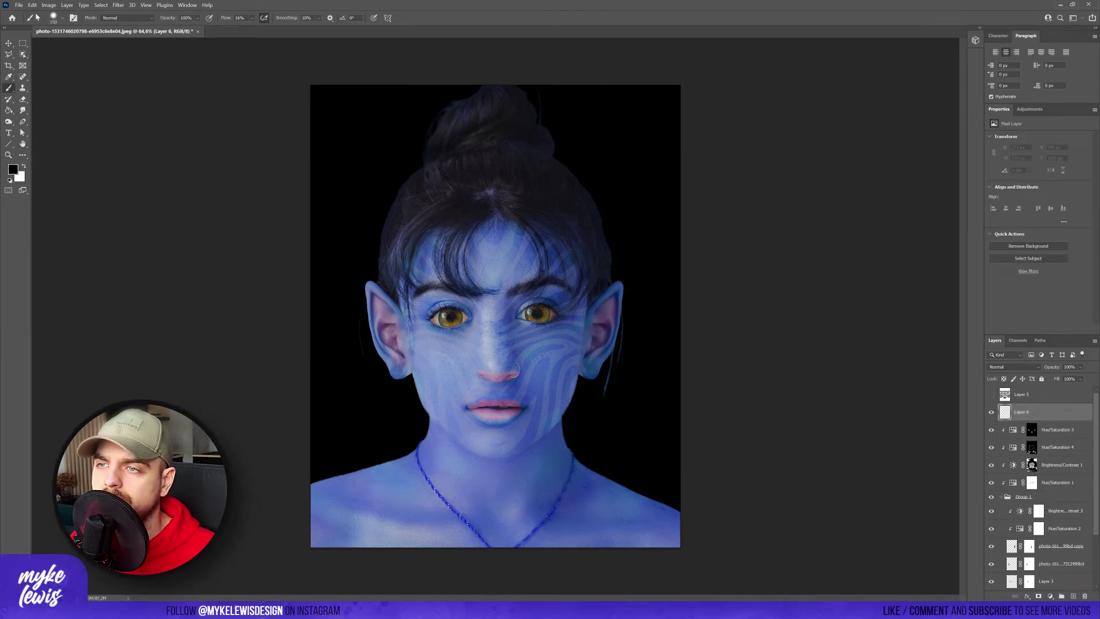
click(252, 18)
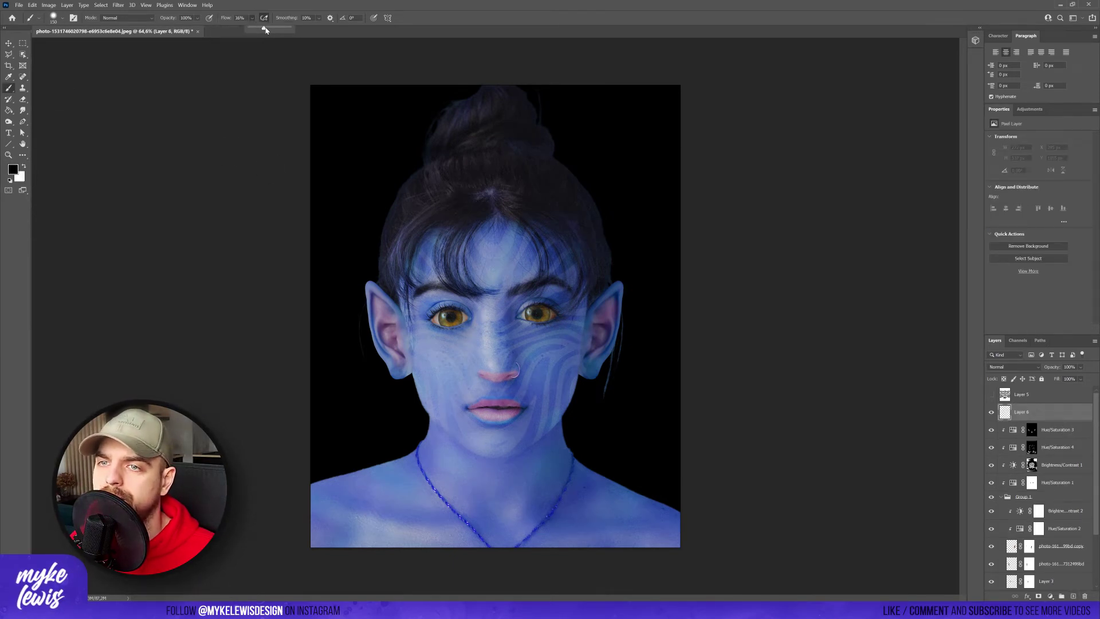
click(62, 19)
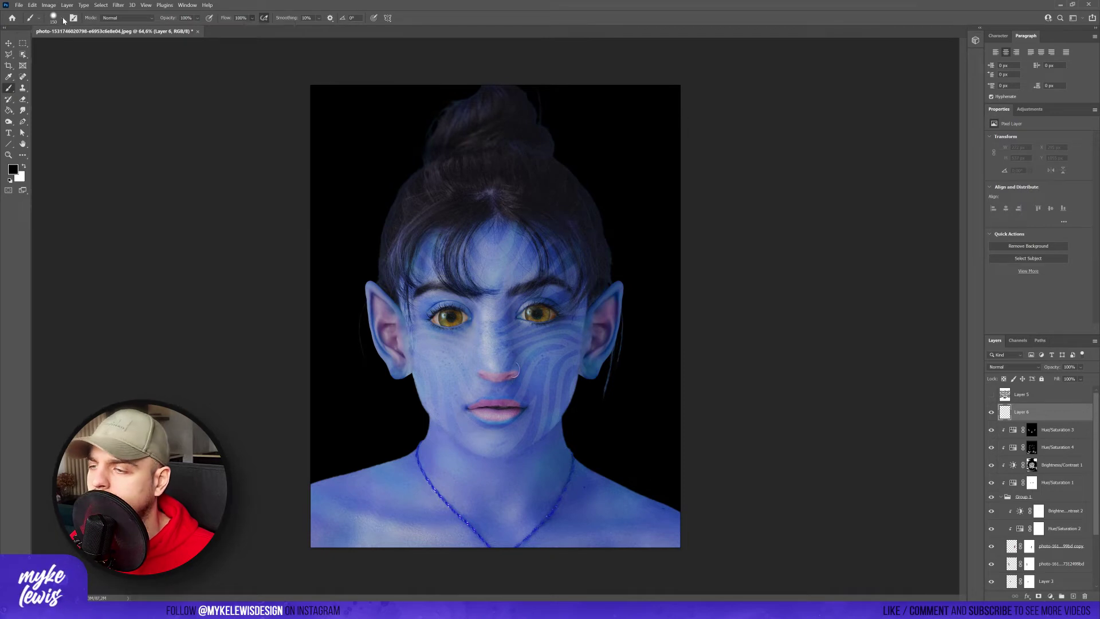
click(432, 22)
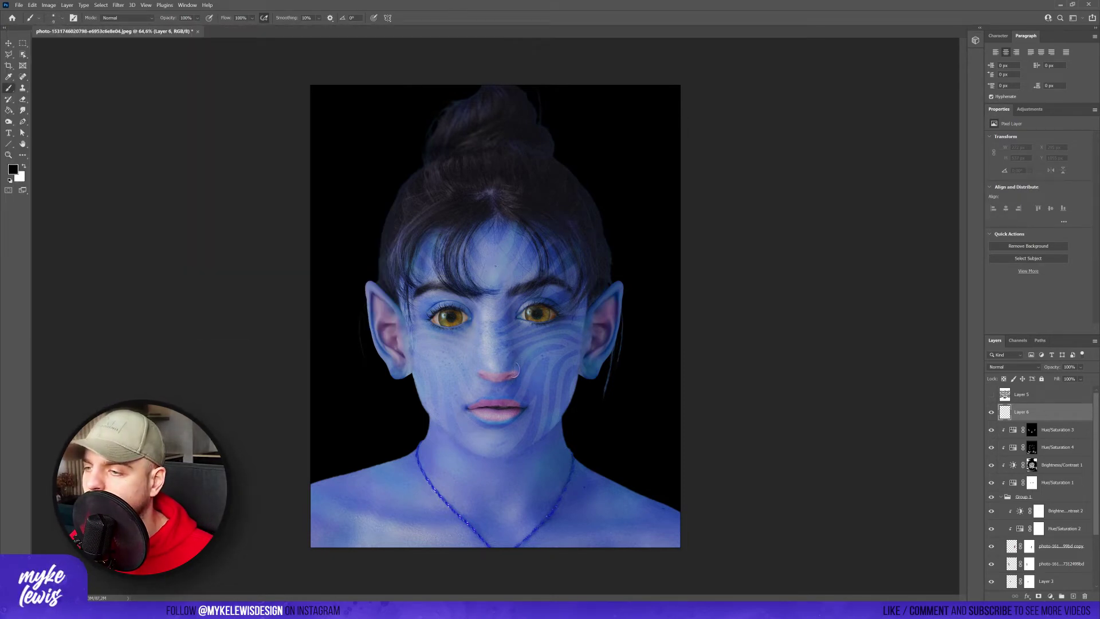
Undo a black test dot on the forehead and paint small white dots across the face on Layer 6
click(503, 251)
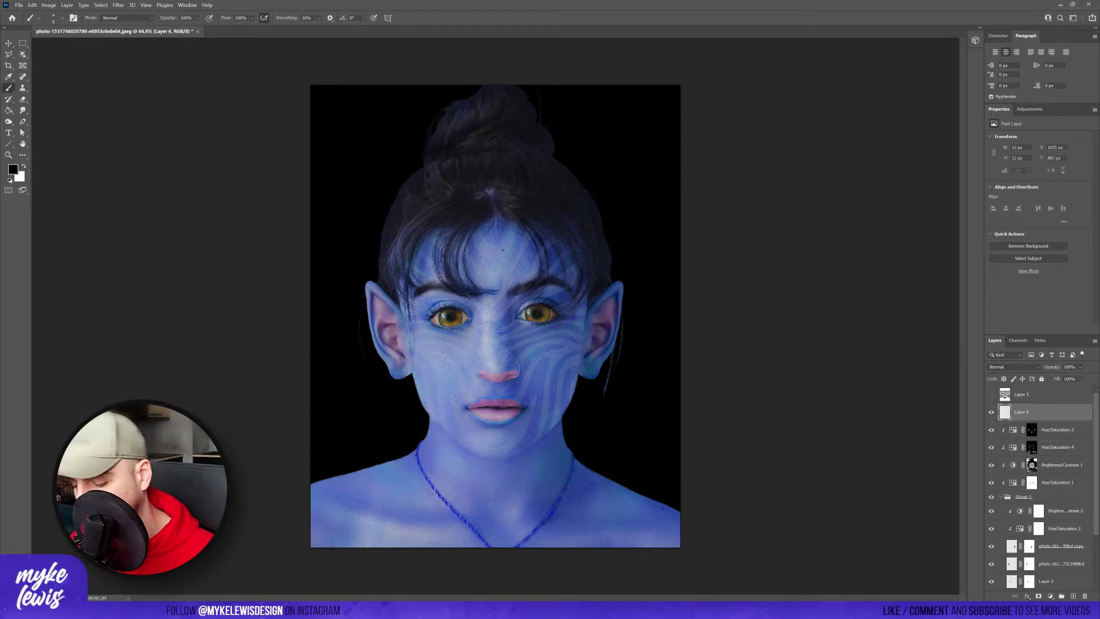
key(ctrl+z)
key(x)
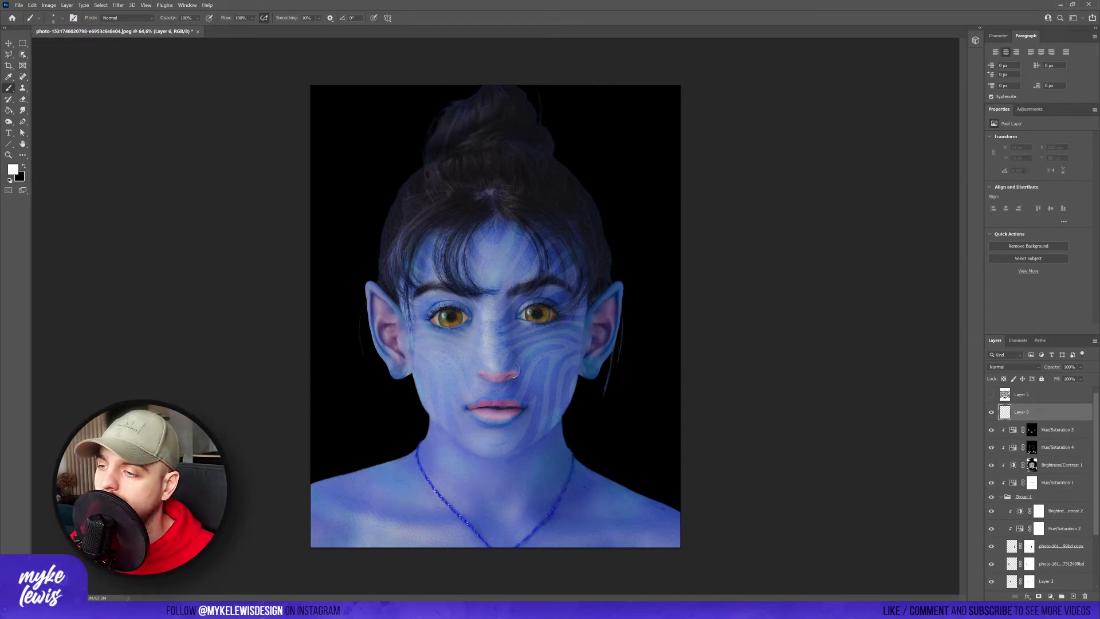
click(509, 251)
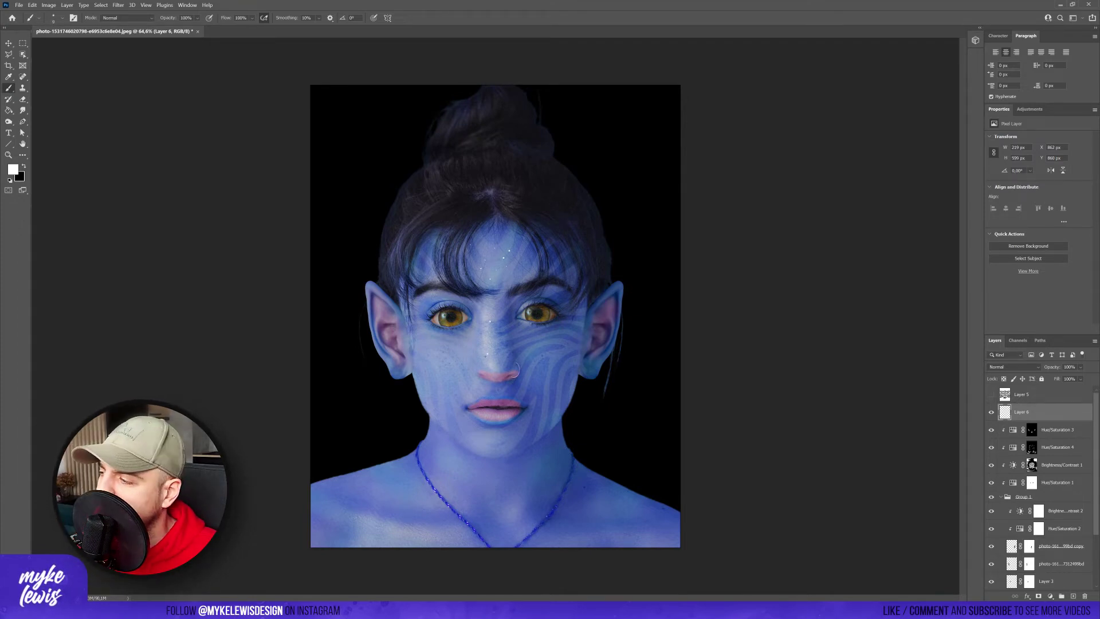
Change the blend mode of the white dots layer, Layer 6, to Overlay
click(1013, 367)
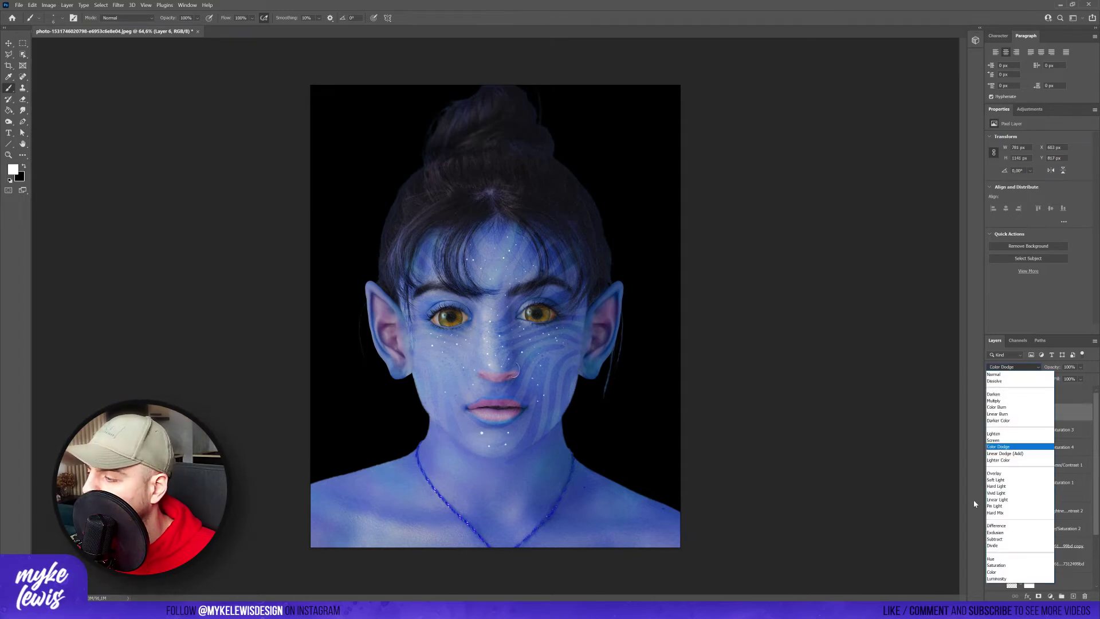
click(1000, 474)
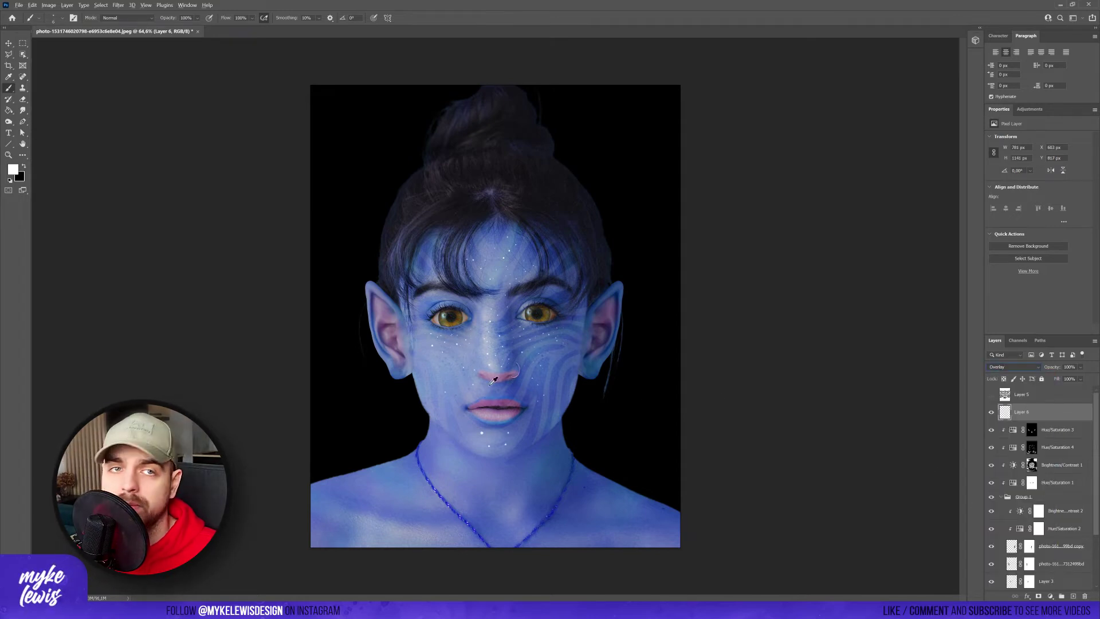
key(ctrl+1)
key(alt+d)
key(alt)
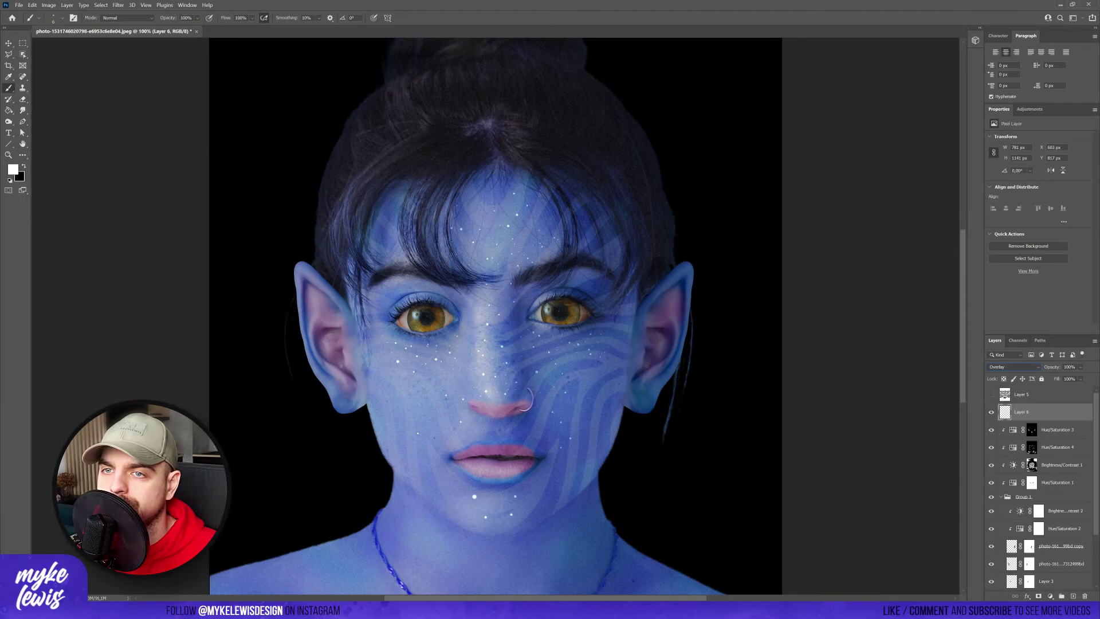
Apply a Gaussian Blur with a 0.5 pixel radius to the white dots on Layer 6
click(9, 45)
scroll(509, 411, up, 6)
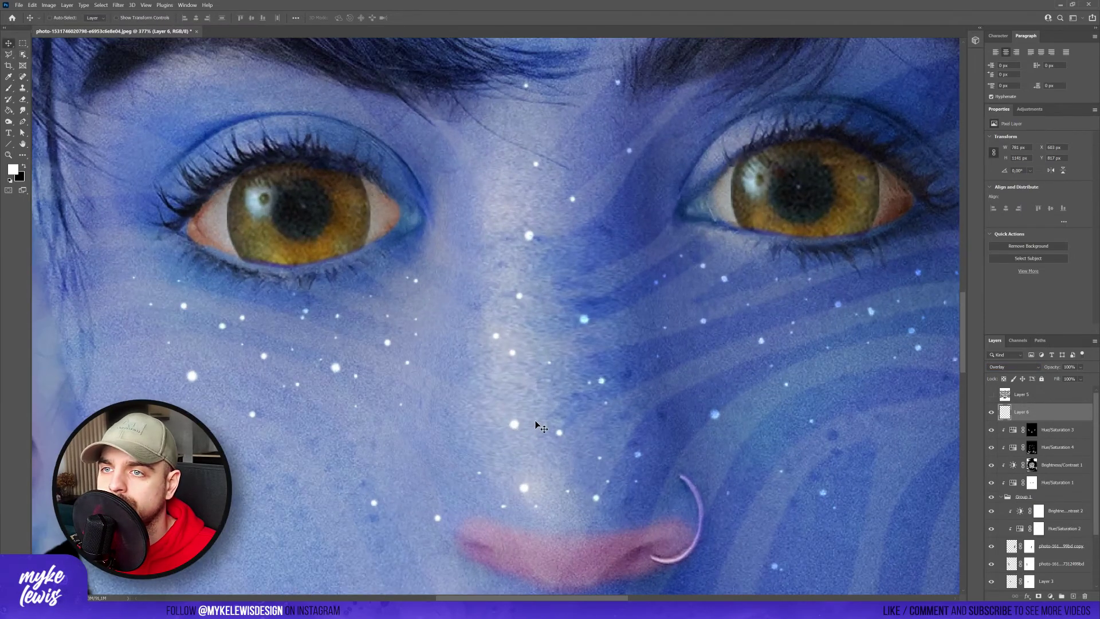
click(118, 5)
mouse_move(143, 106)
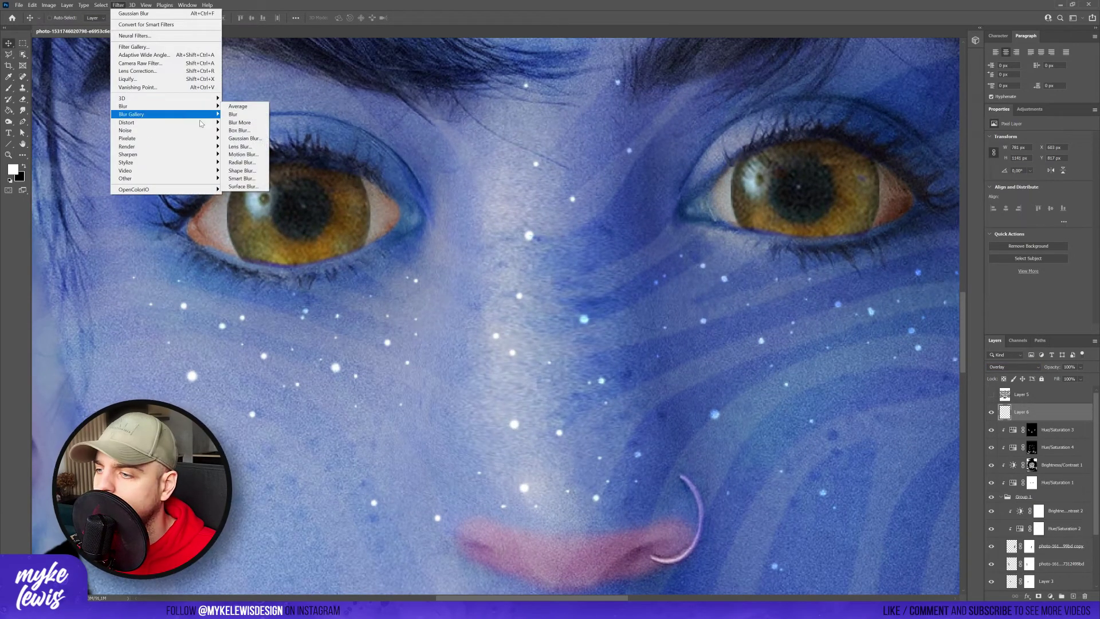
click(240, 140)
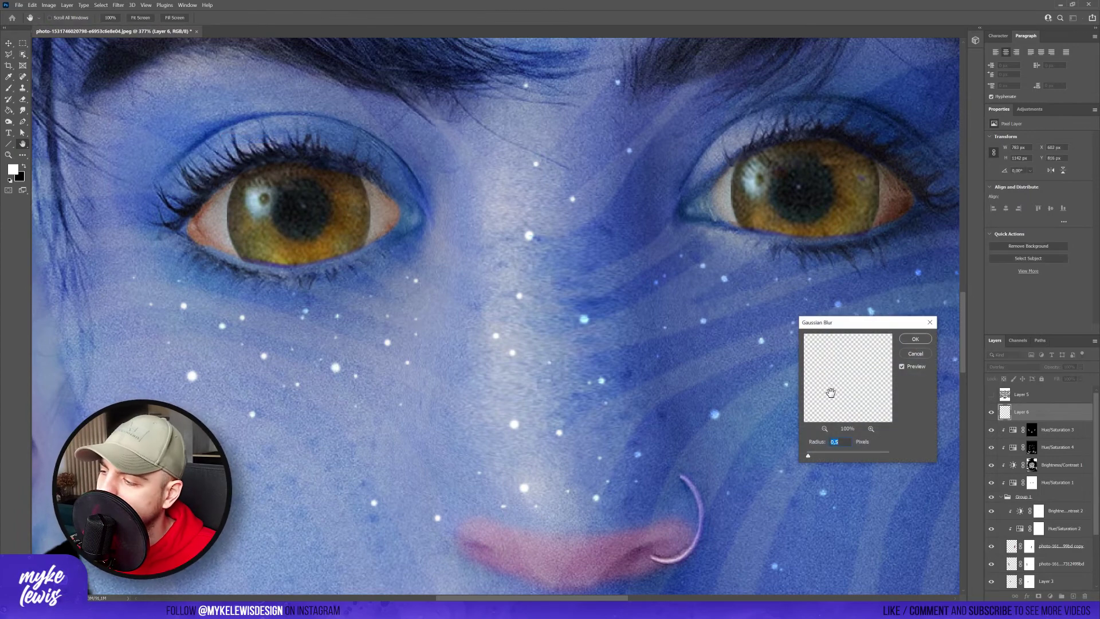
click(917, 340)
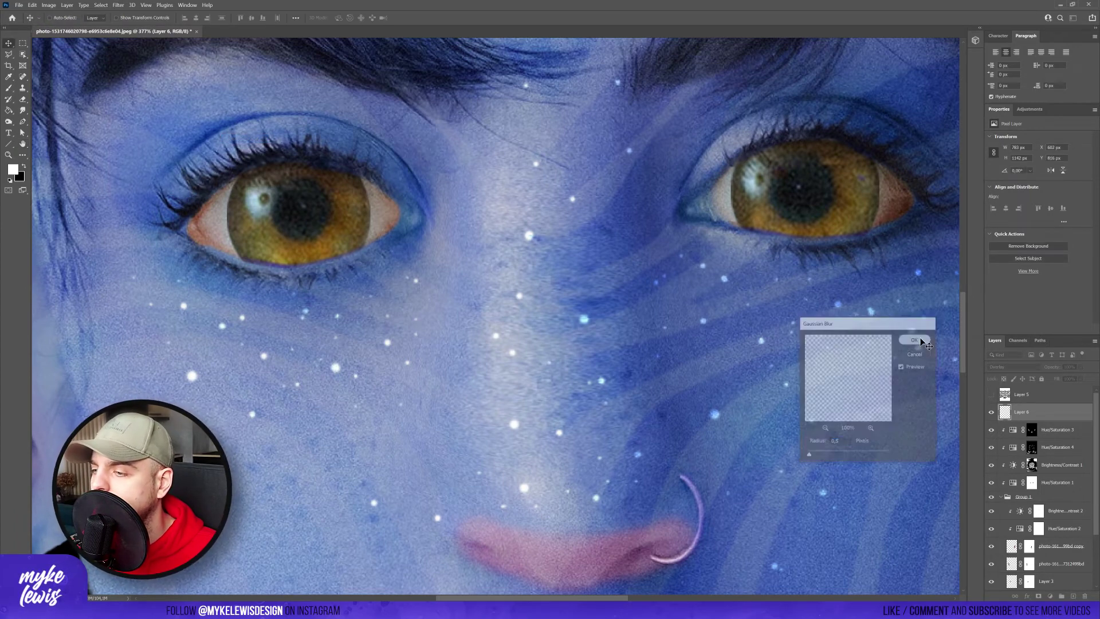
key(ctrl+1)
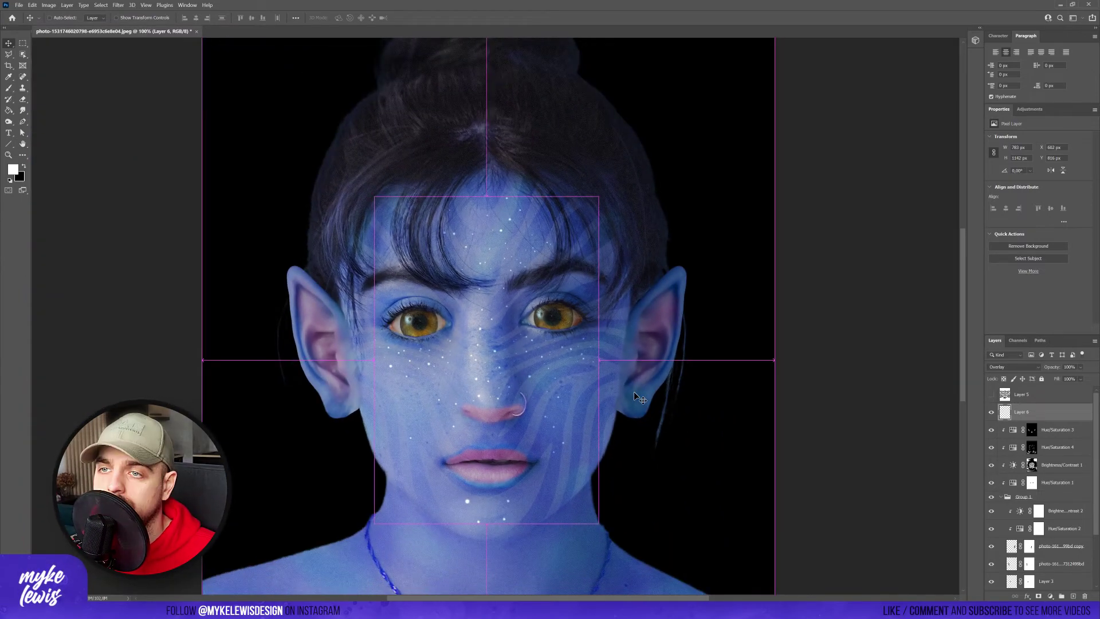
Duplicate Layer 6 and apply a Gaussian Blur of about 5.8 pixels to the copy
key(ctrl+j)
click(118, 4)
mouse_move(145, 108)
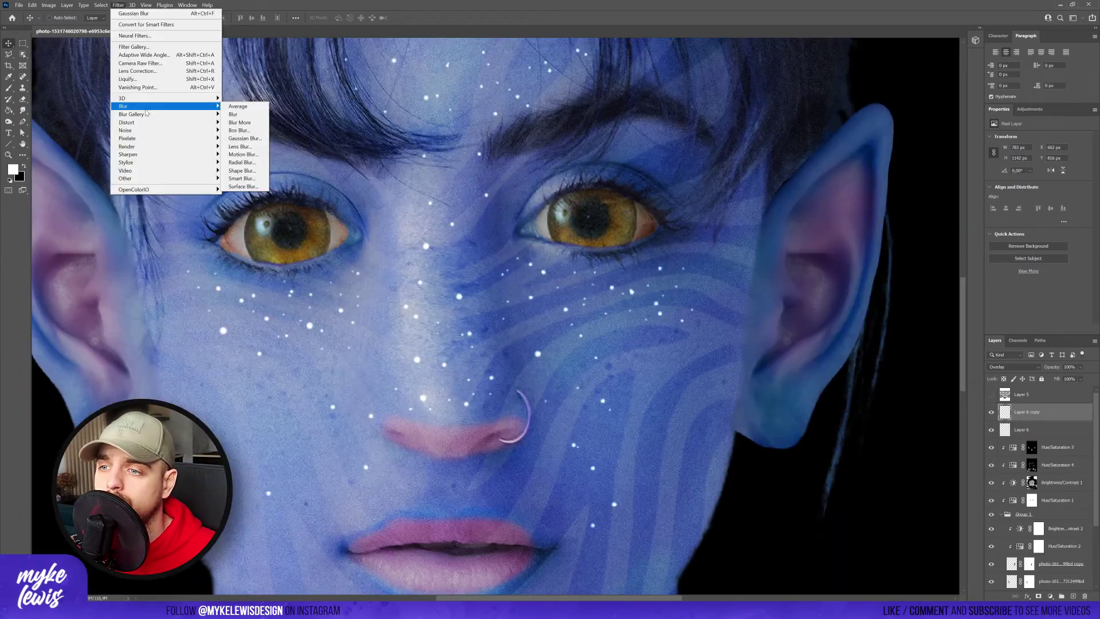
click(246, 138)
drag(808, 457, 831, 456)
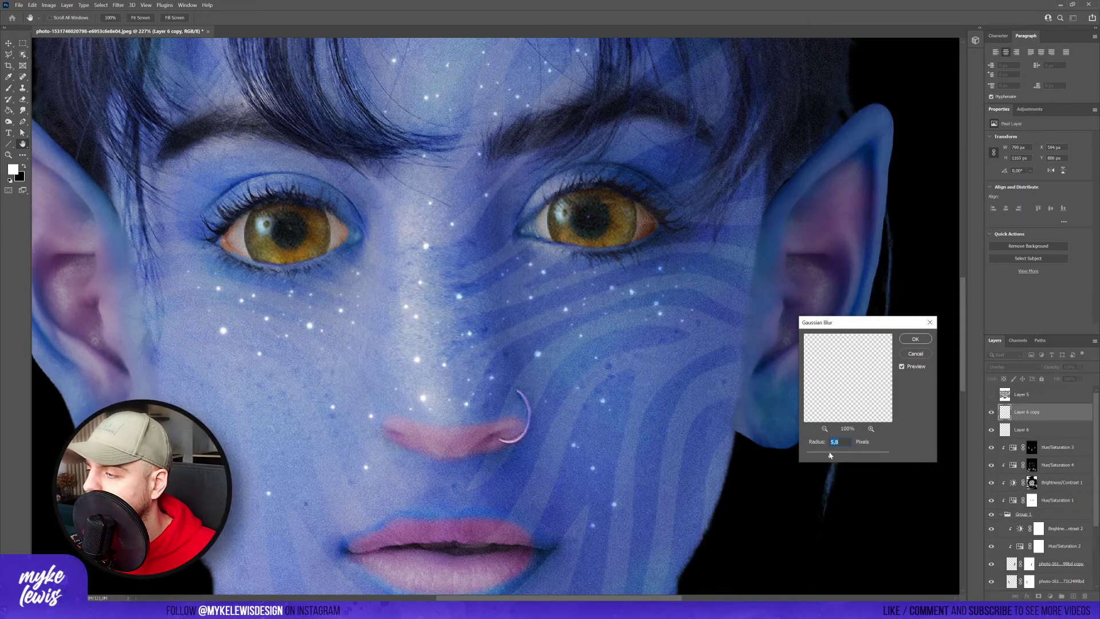
click(916, 339)
scroll(575, 368, down, 6)
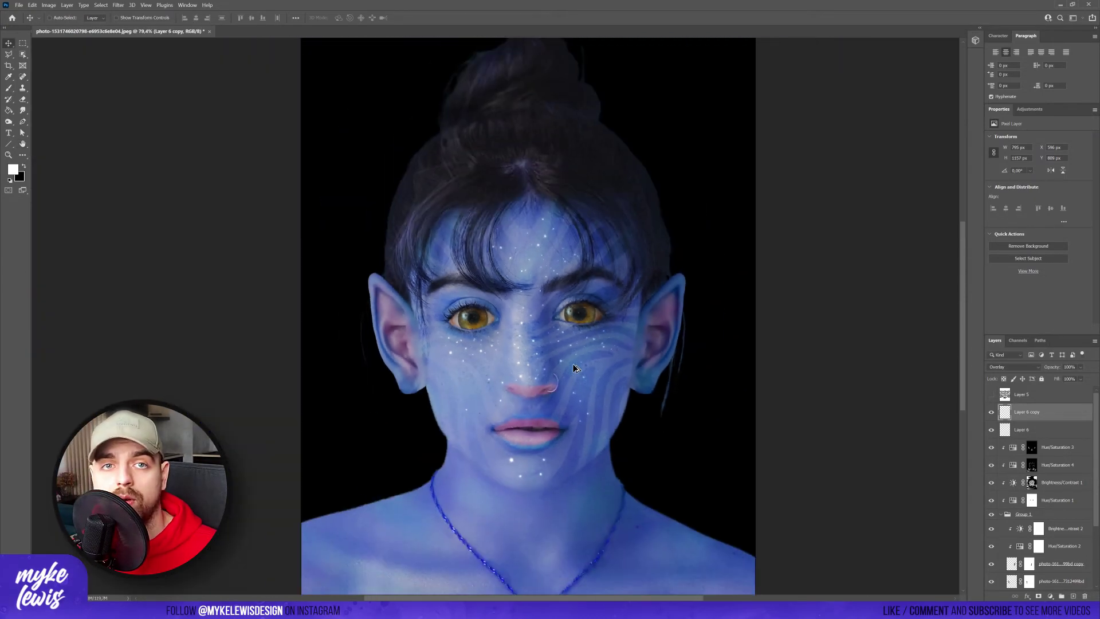
Group the two white dots layers and lower the group's opacity to about 59%
shift+click(1059, 430)
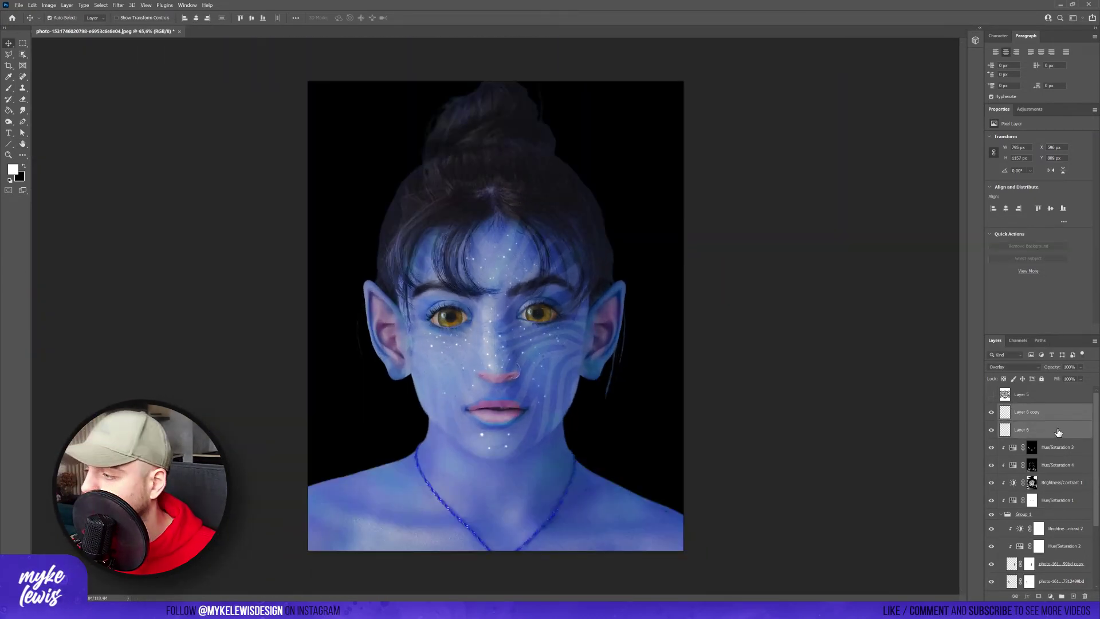
key(ctrl+g)
drag(1081, 367, 1077, 380)
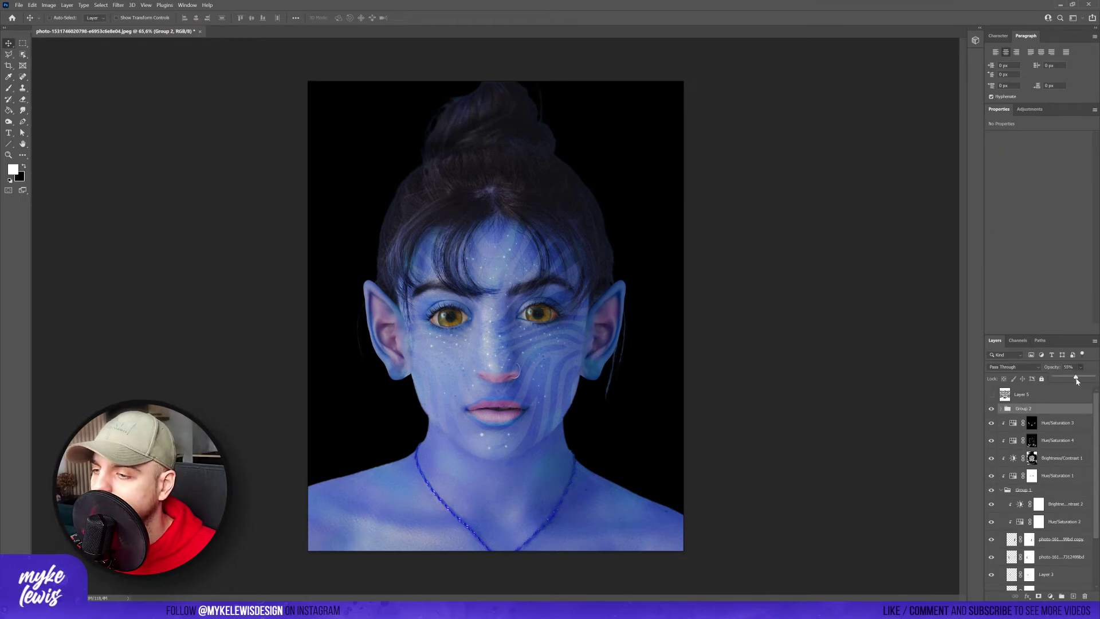
drag(1077, 380, 1078, 380)
Apply the layer masks of the two iris layers, Layer 3 and Layer 4
scroll(1008, 505, down, 3)
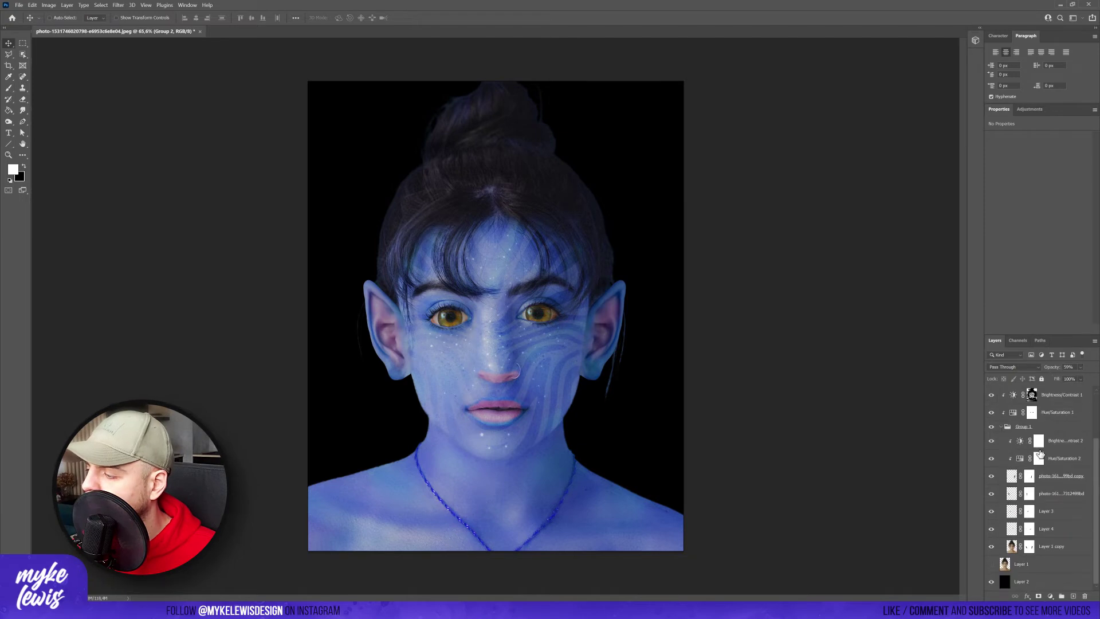
click(992, 511)
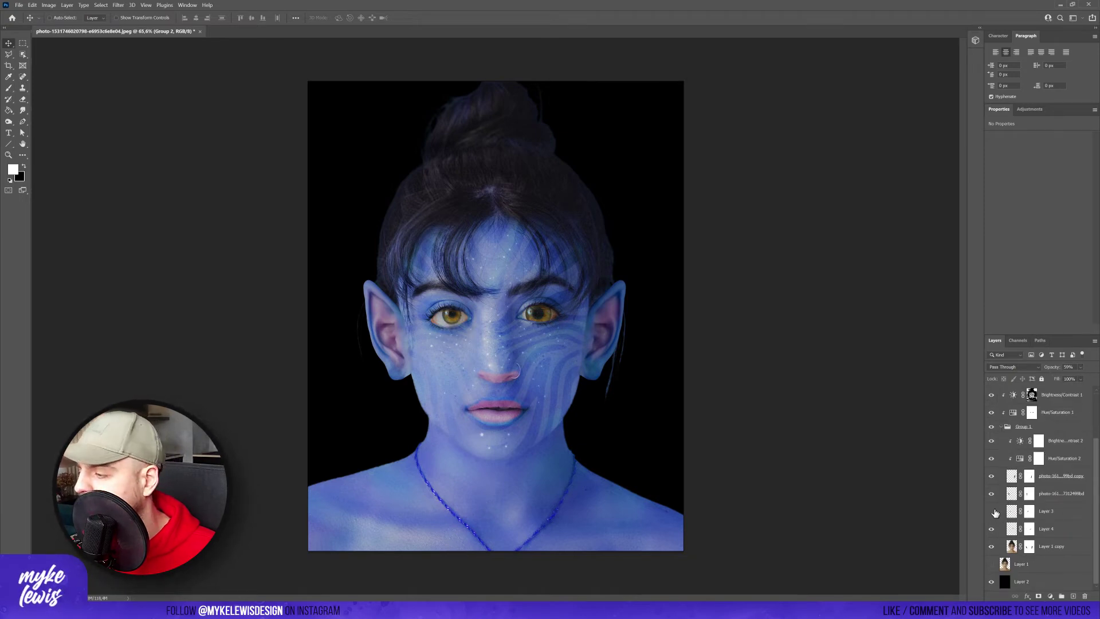
click(992, 511)
click(1047, 516)
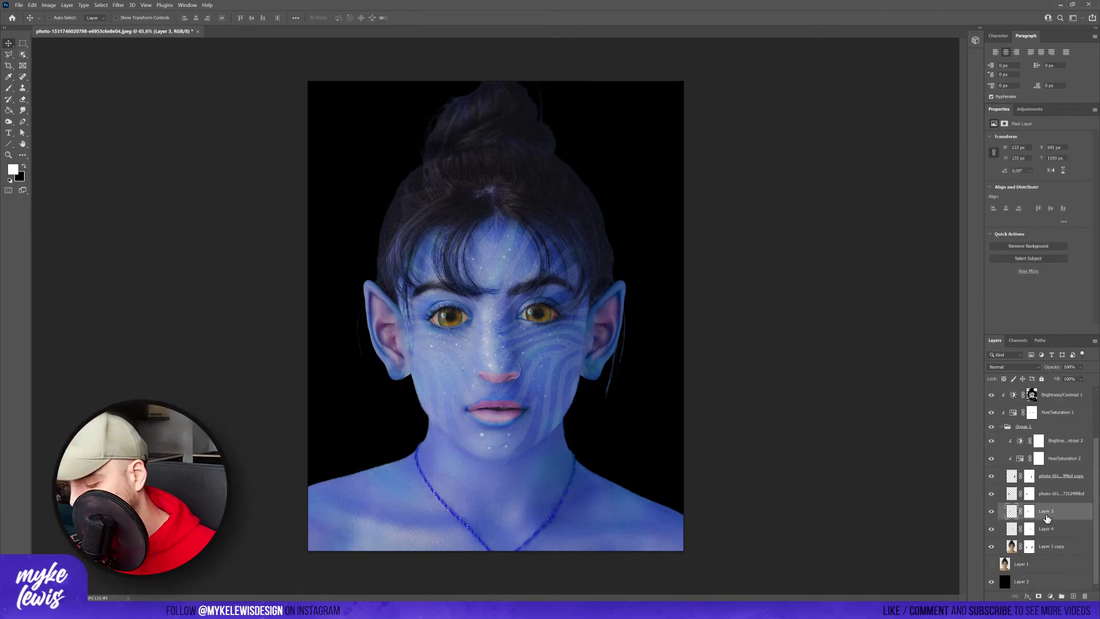
right_click(1031, 511)
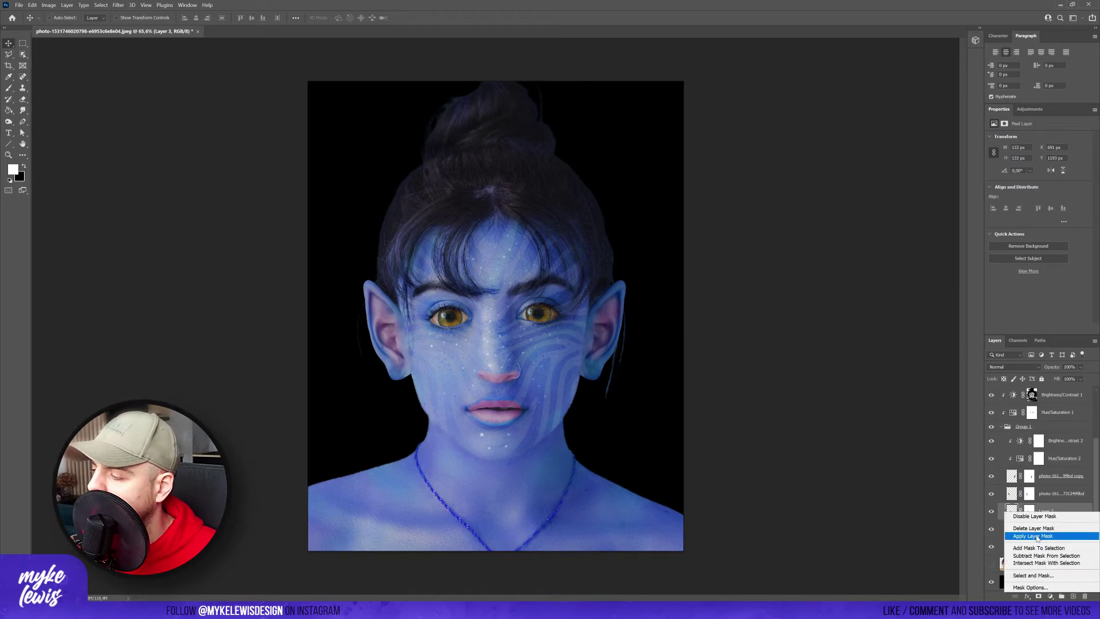
click(1035, 535)
right_click(1032, 530)
click(1033, 473)
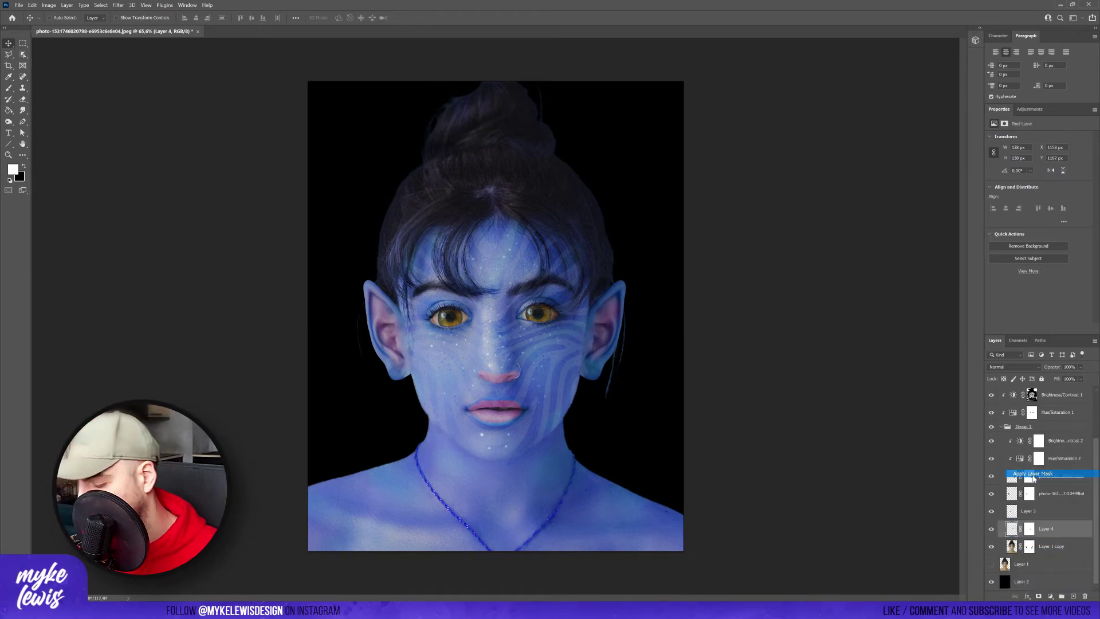
Duplicate Layer 4 and apply a Gaussian Blur with a 7.2 pixel radius to the copy
key(ctrl+j)
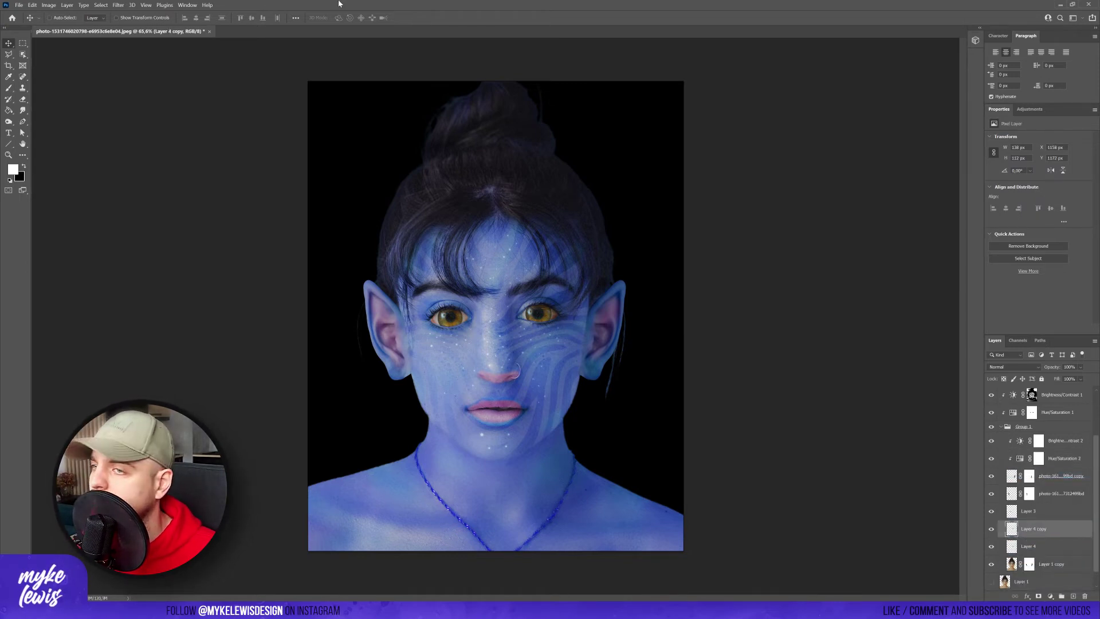
click(118, 5)
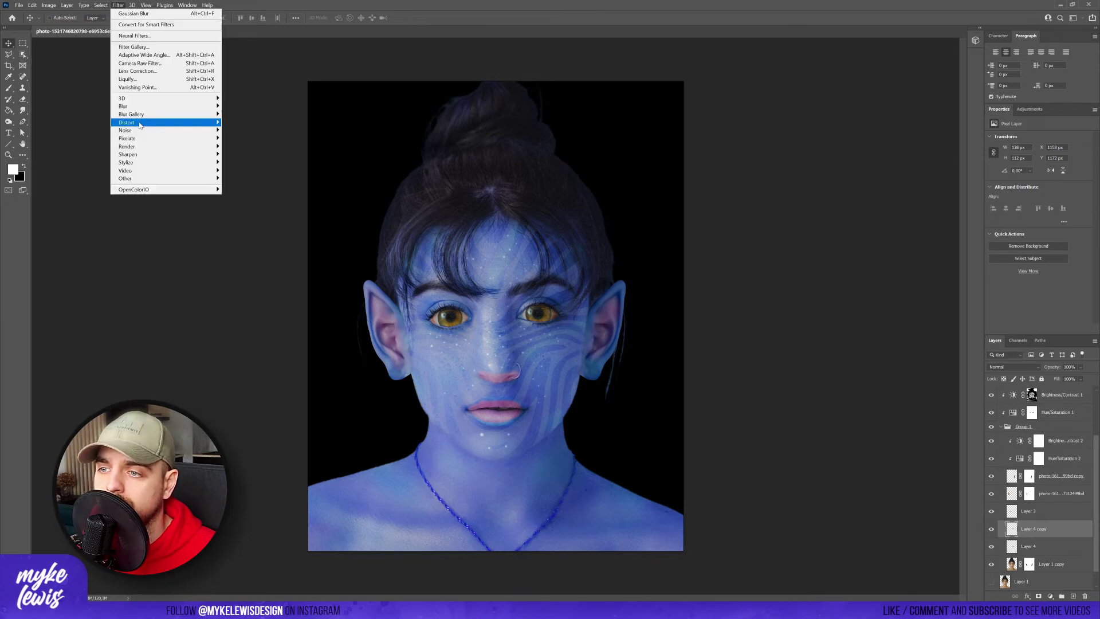
mouse_move(194, 106)
click(254, 141)
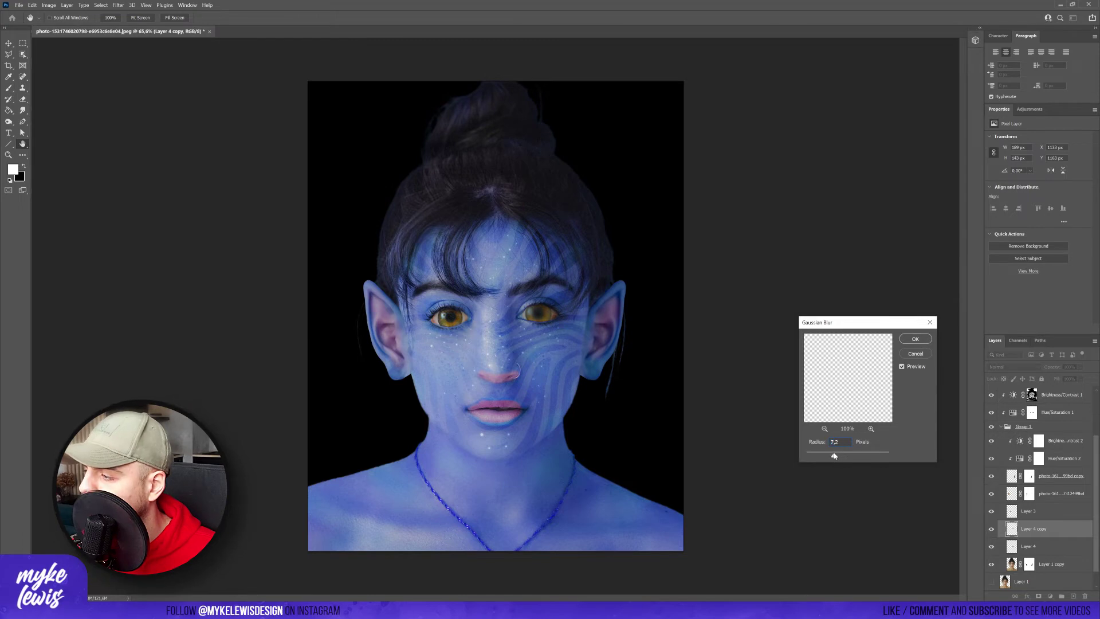
click(915, 339)
Set the blurred Layer 4 copy to Linear Dodge (Add) and reduce its opacity to about 47%
click(1014, 367)
click(992, 529)
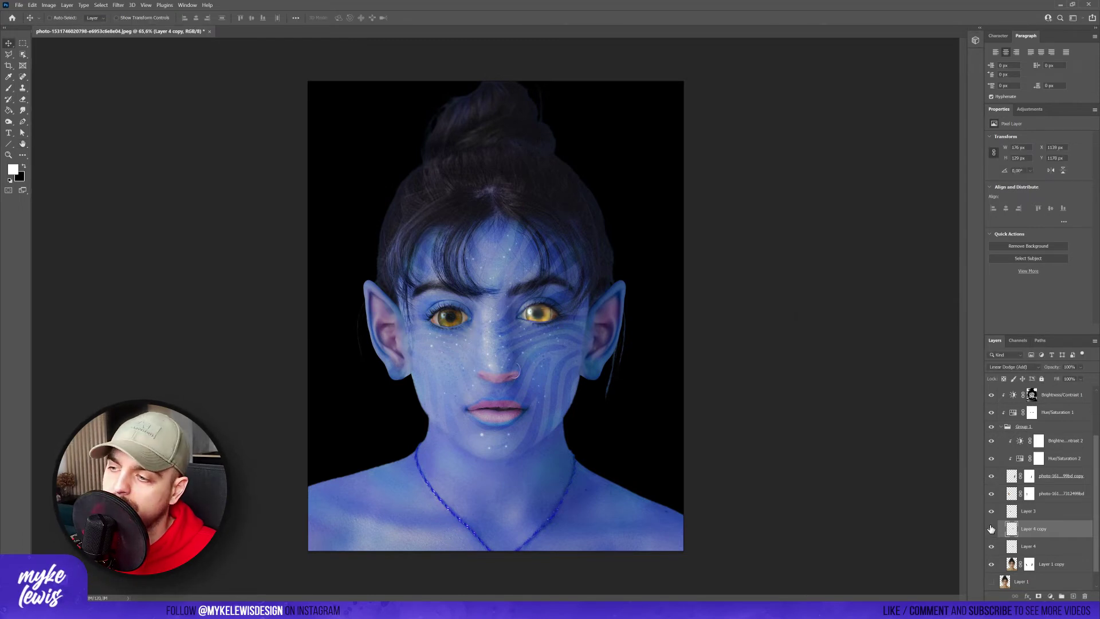
click(1083, 367)
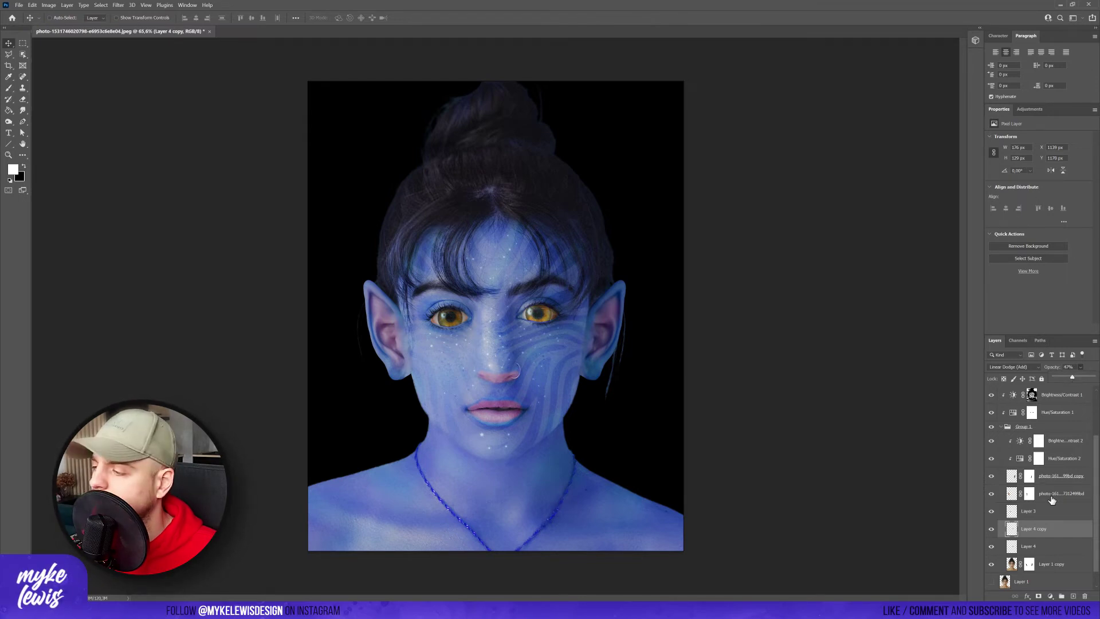
Duplicate Layer 3 and turn the copy into a Gaussian-blurred iris glow in Linear Dodge (Add) at 48% opacity
click(995, 513)
click(1023, 512)
key(ctrl+j)
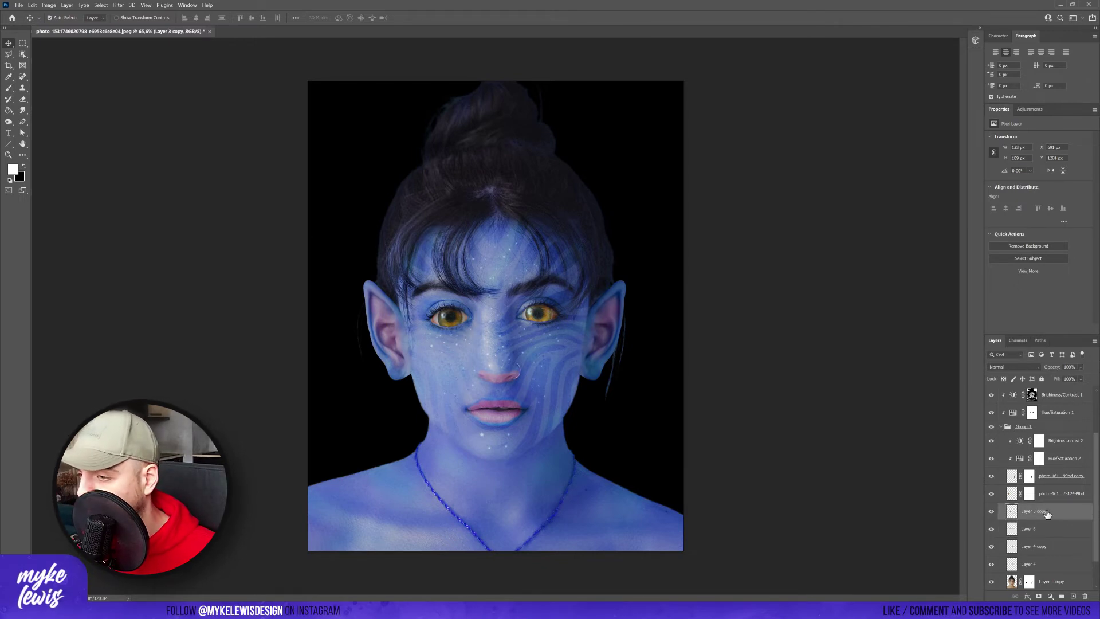
click(120, 4)
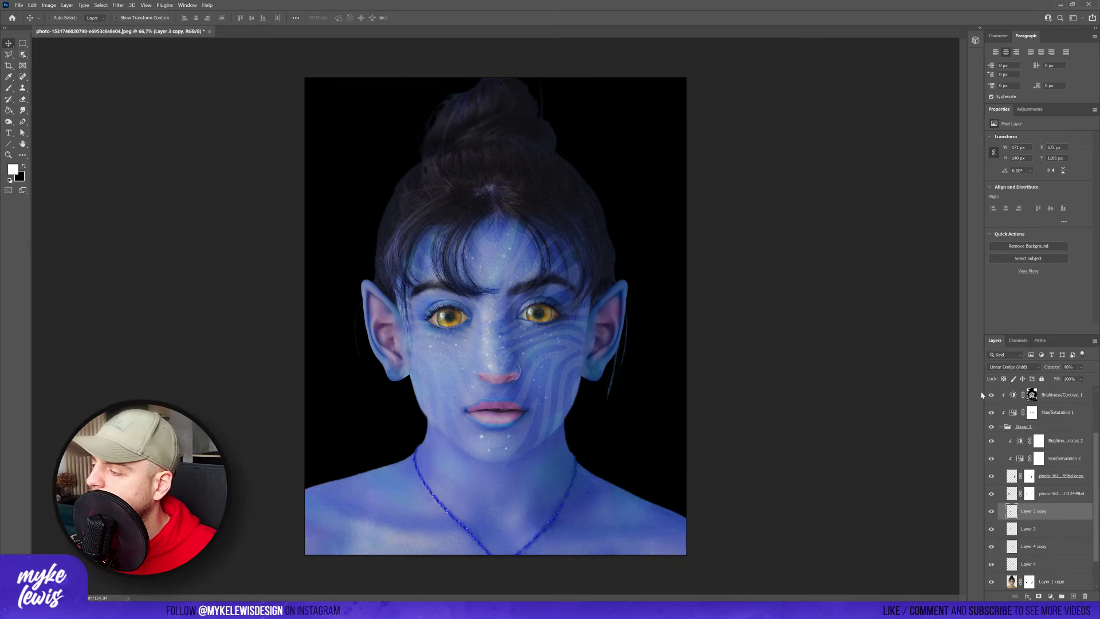
Create a new layer above Hue/Saturation 3 and fill it with 50% Gray at 100% opacity
scroll(1061, 412, up, 3)
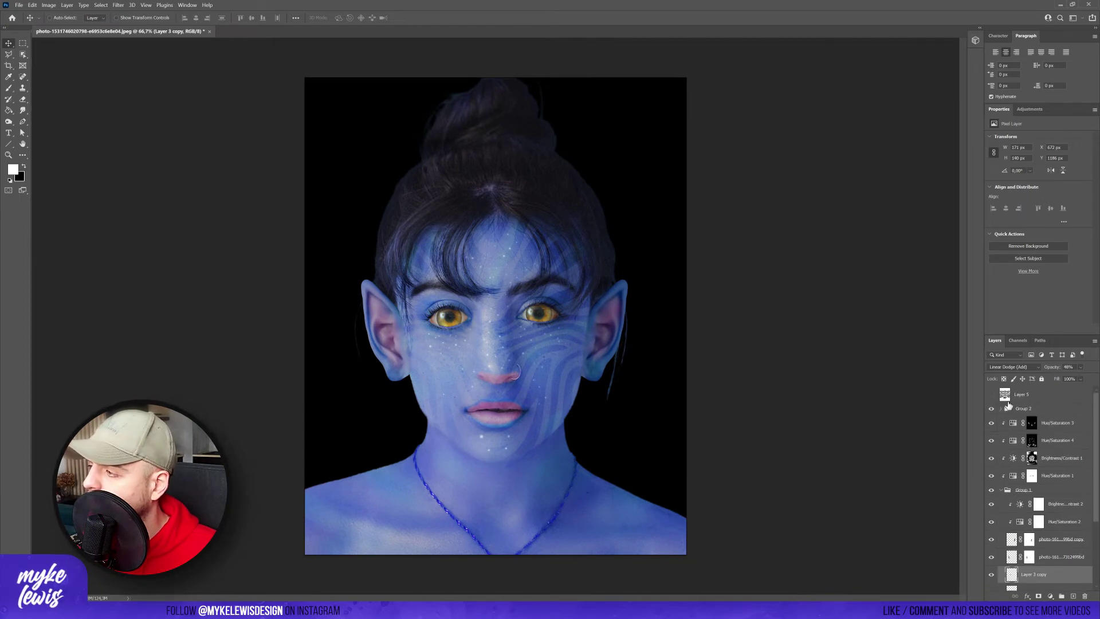
click(1077, 425)
key(ctrl+shift+alt+n)
click(32, 5)
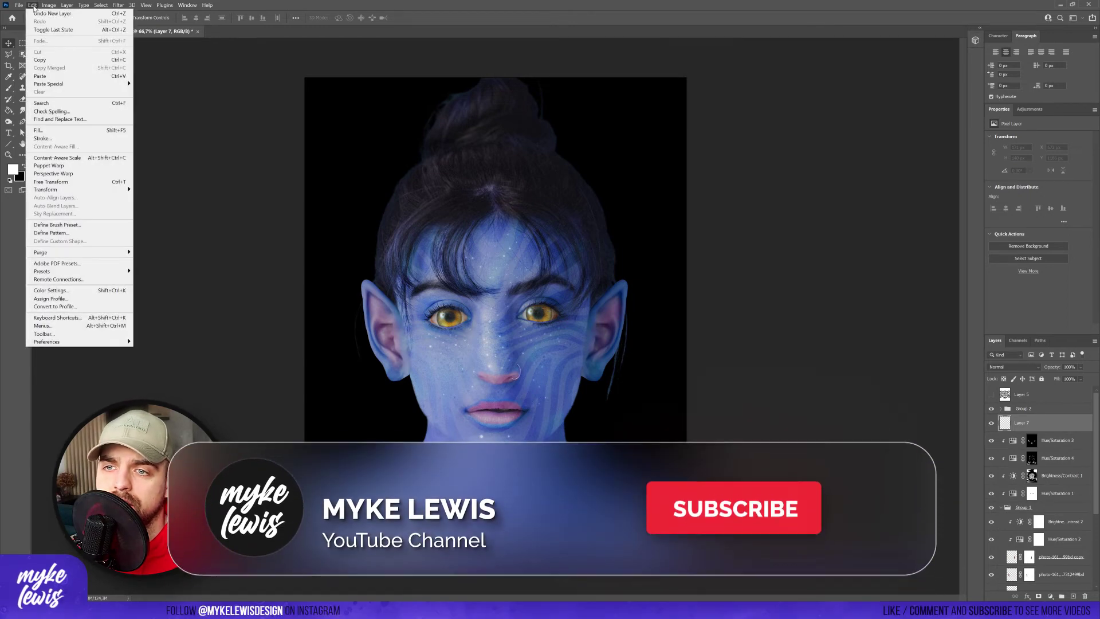
click(81, 131)
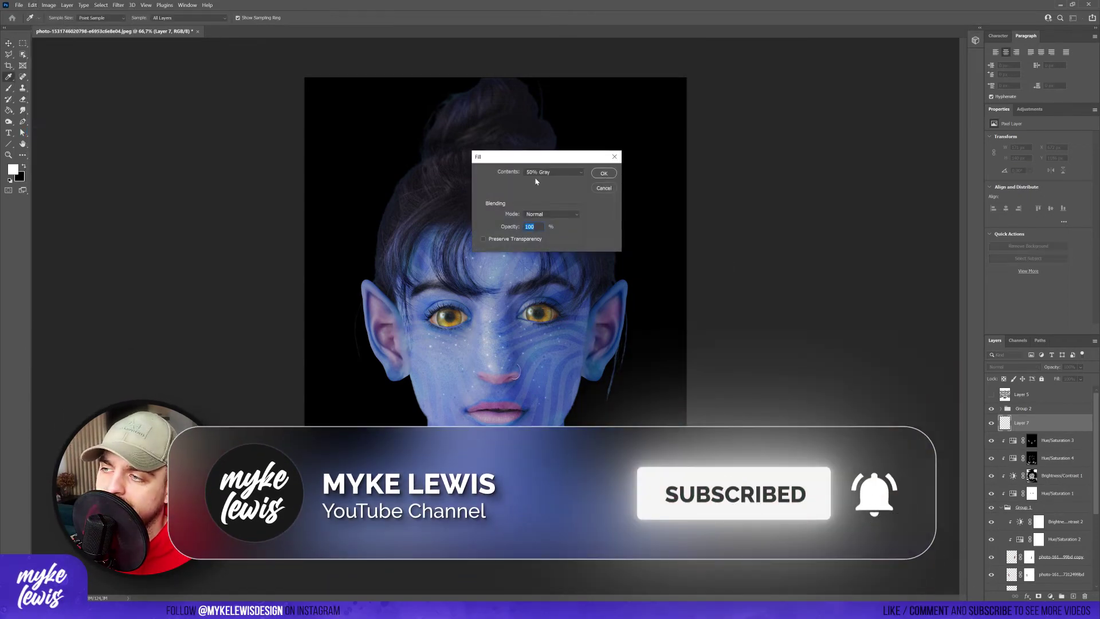
click(599, 174)
key(v)
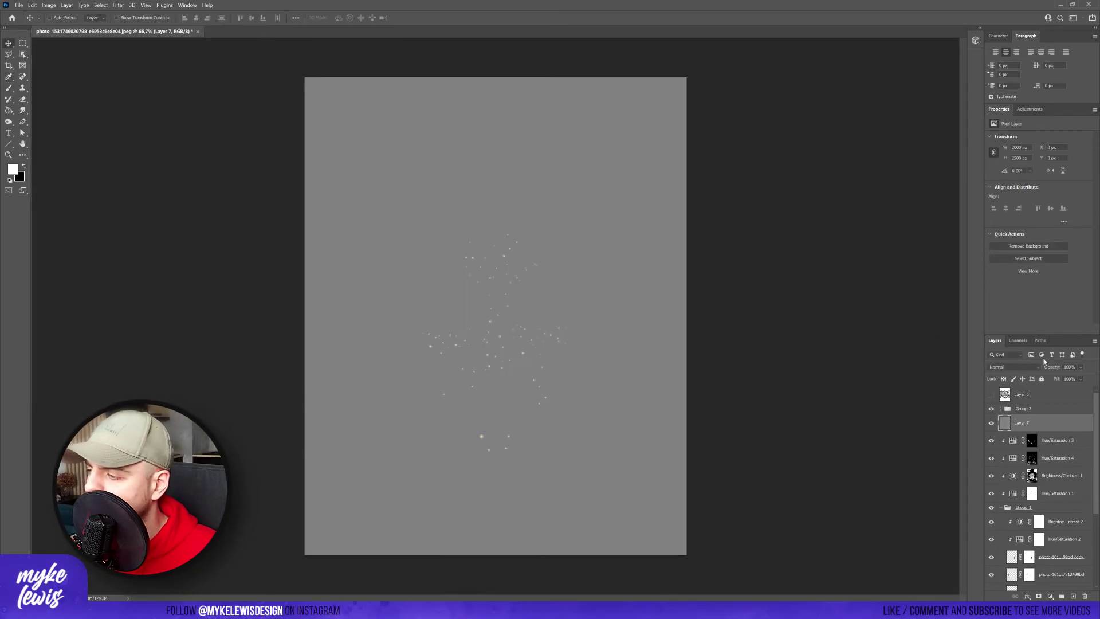
Set the gray layer's blend mode to Overlay and make it a clipping mask
click(1026, 369)
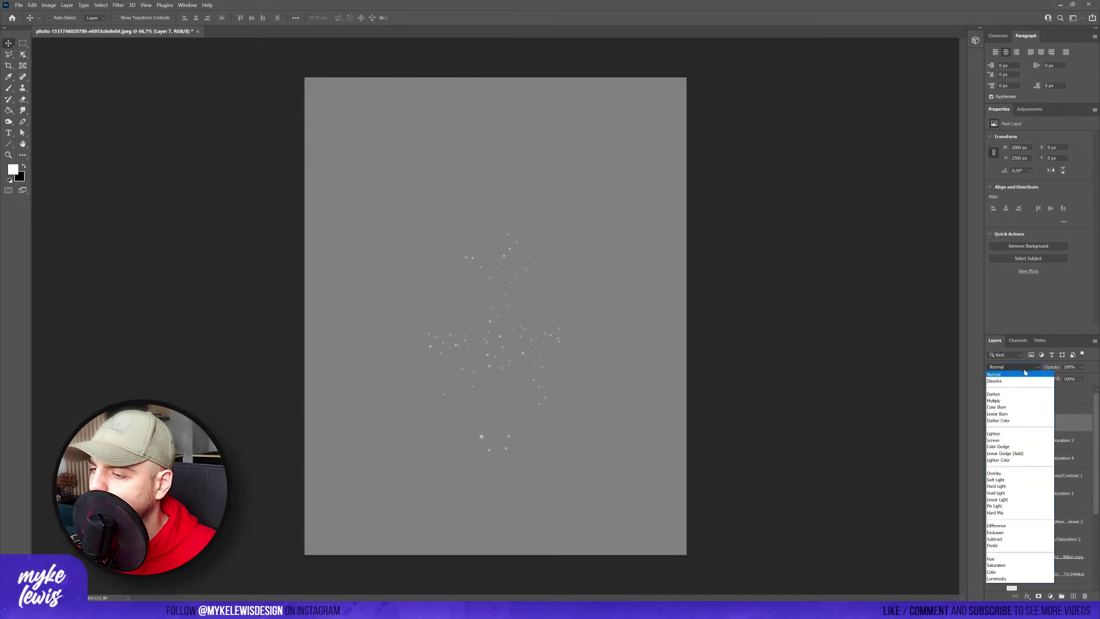
click(1009, 475)
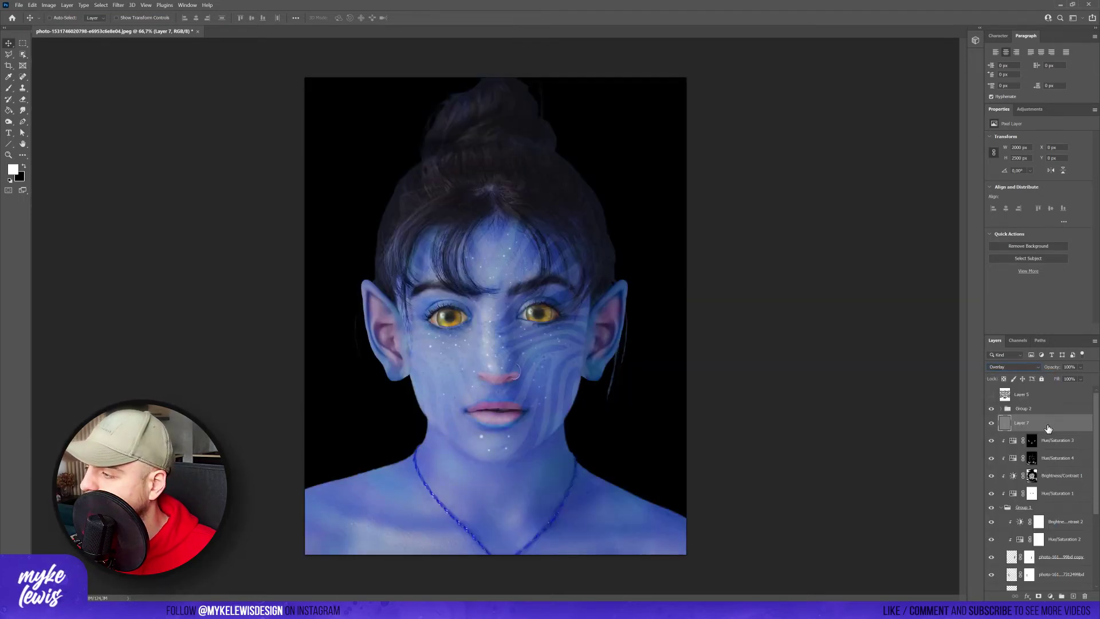
right_click(1049, 429)
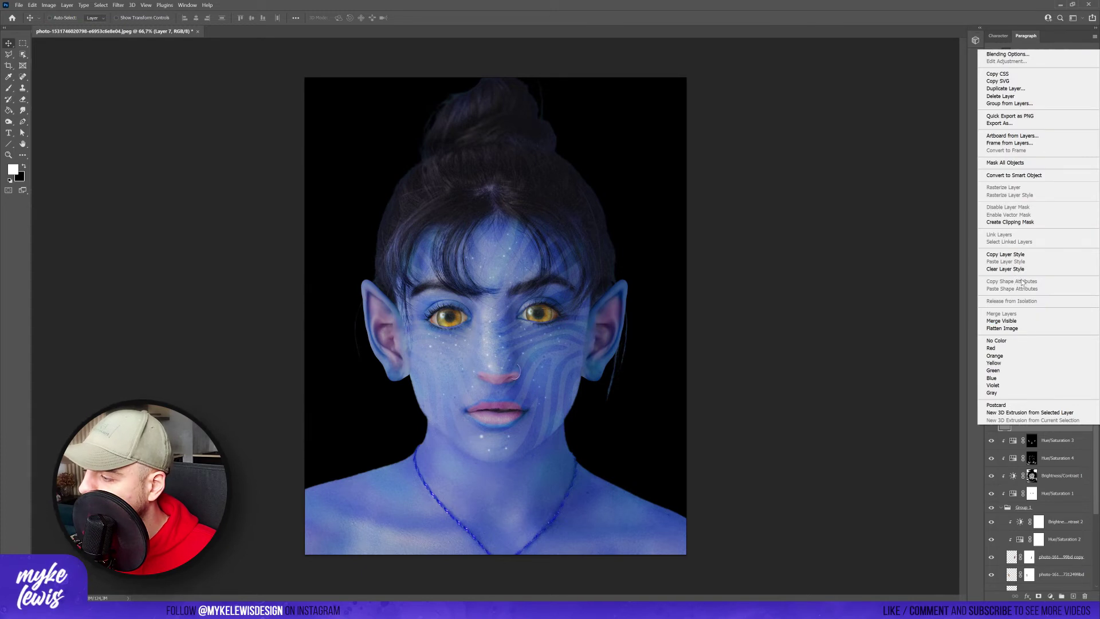
click(1029, 222)
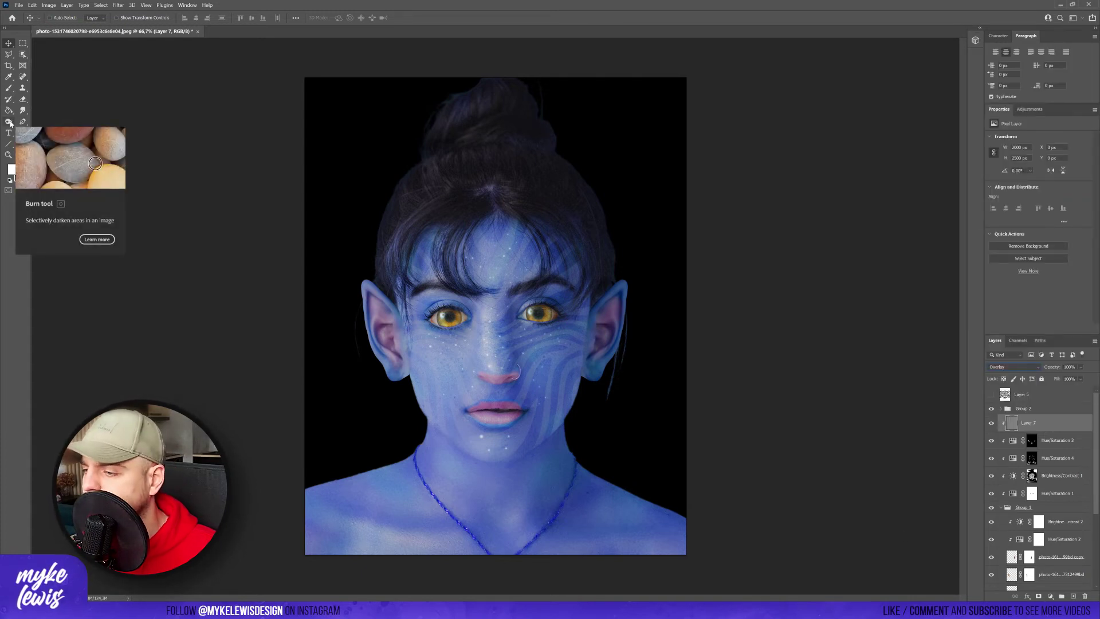
Darken the shadow areas of the face and neck on Layer 7 using the Burn tool with a reduced brush size
click(9, 122)
key(bracketleft)
key(bracketleft)
key(bracketleft)
key(bracketleft)
key(bracketleft)
key(bracketleft)
key(bracketleft)
key(bracketleft)
key(bracketleft)
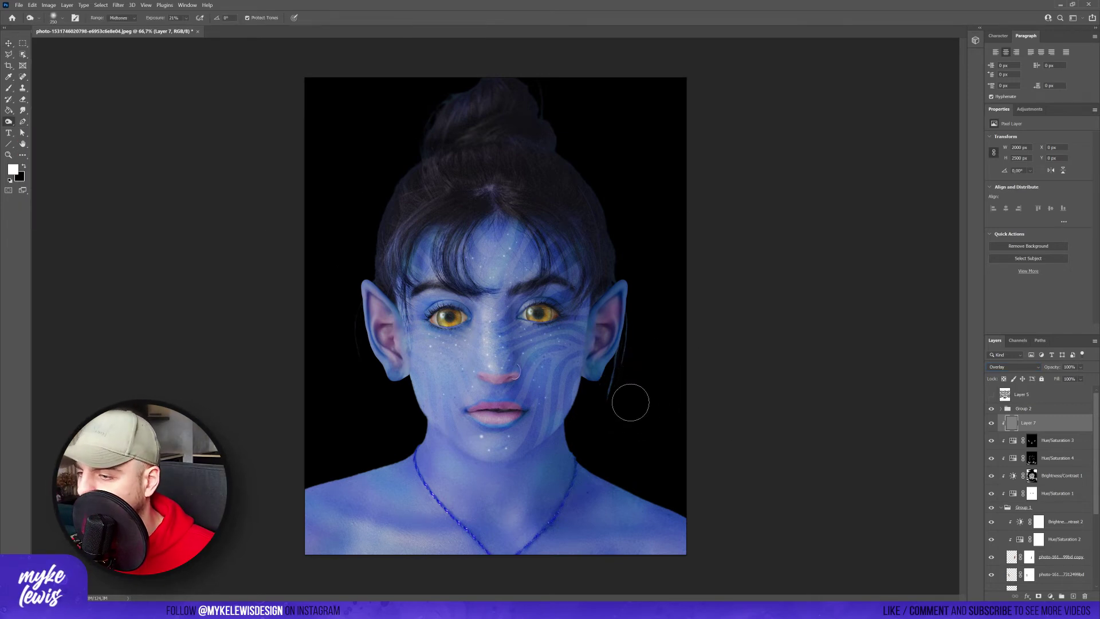
key(bracketleft)
key(bracketleft)
key(bracketleft)
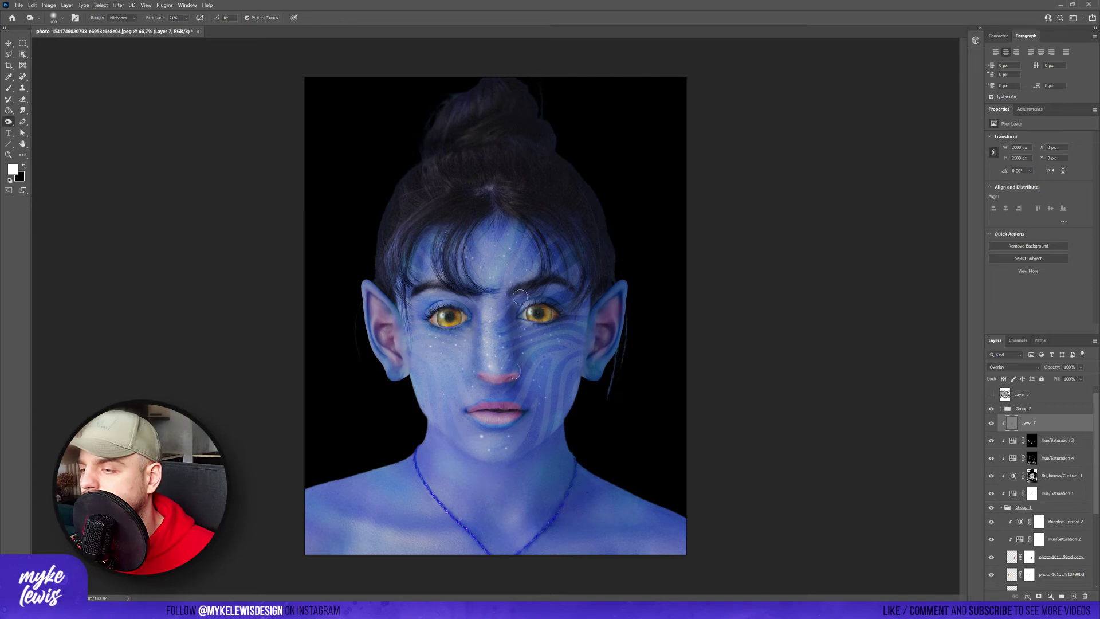
scroll(572, 452, down, 2)
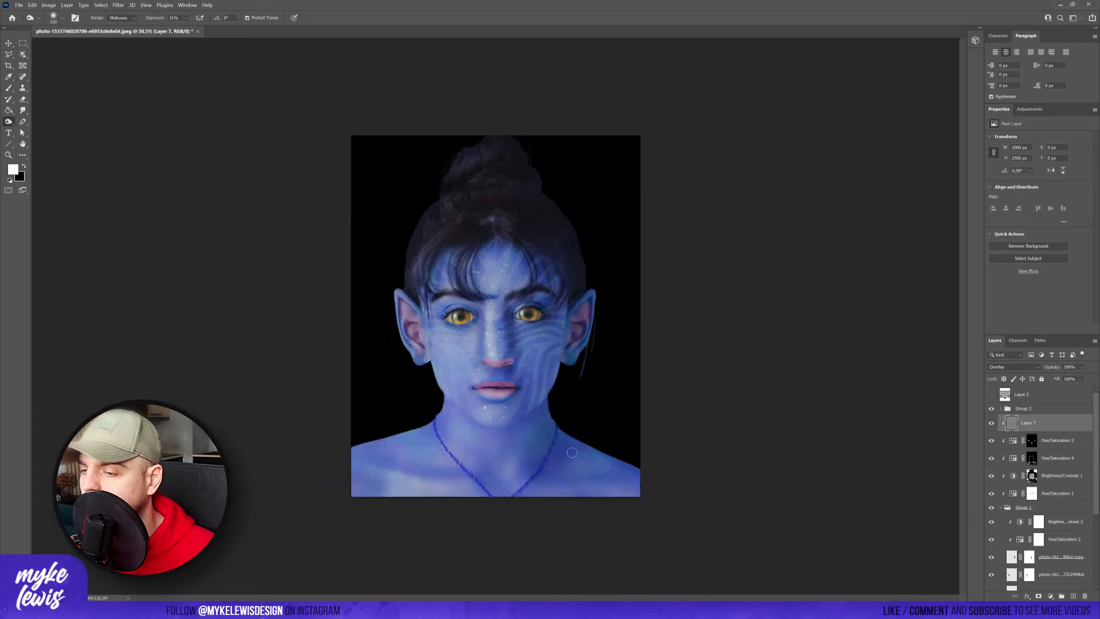
scroll(572, 453, up, 1)
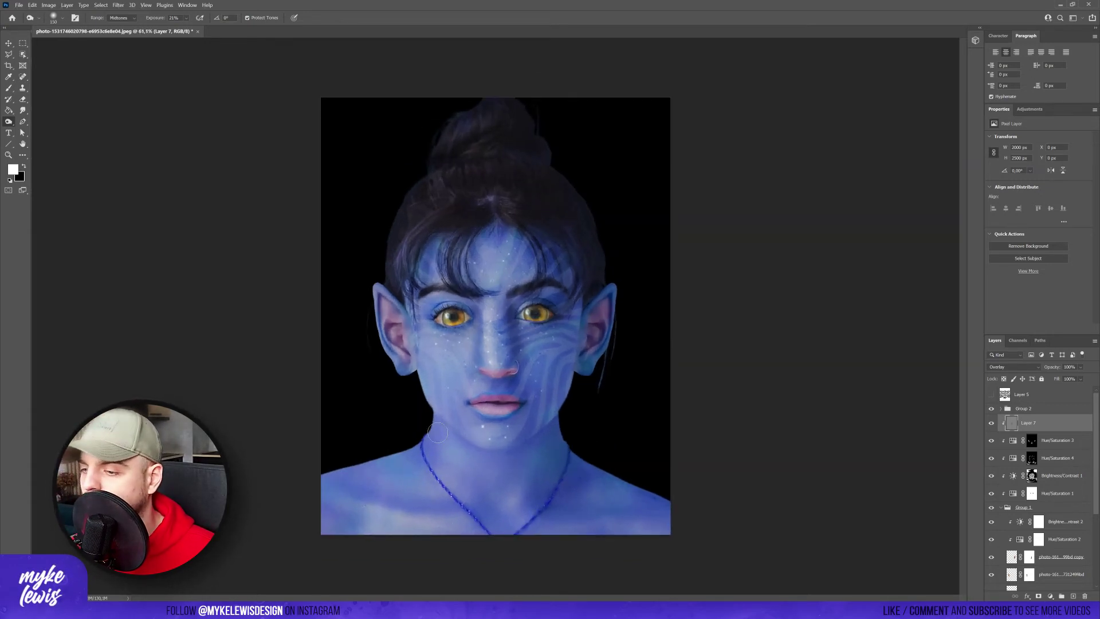
mouse_move(437, 432)
mouse_down()
mouse_move(430, 424)
mouse_move(458, 444)
mouse_move(526, 453)
mouse_move(575, 418)
mouse_move(545, 442)
mouse_up()
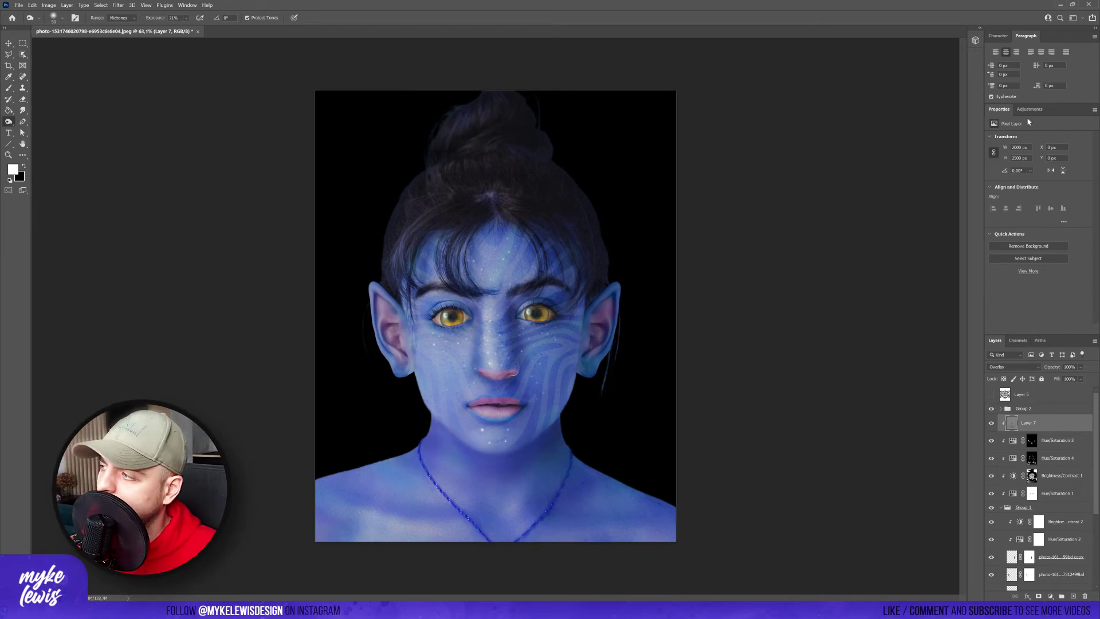
Add a clipped Exposure adjustment of +2.36 above Layer 7 and fill its mask with black
click(1030, 108)
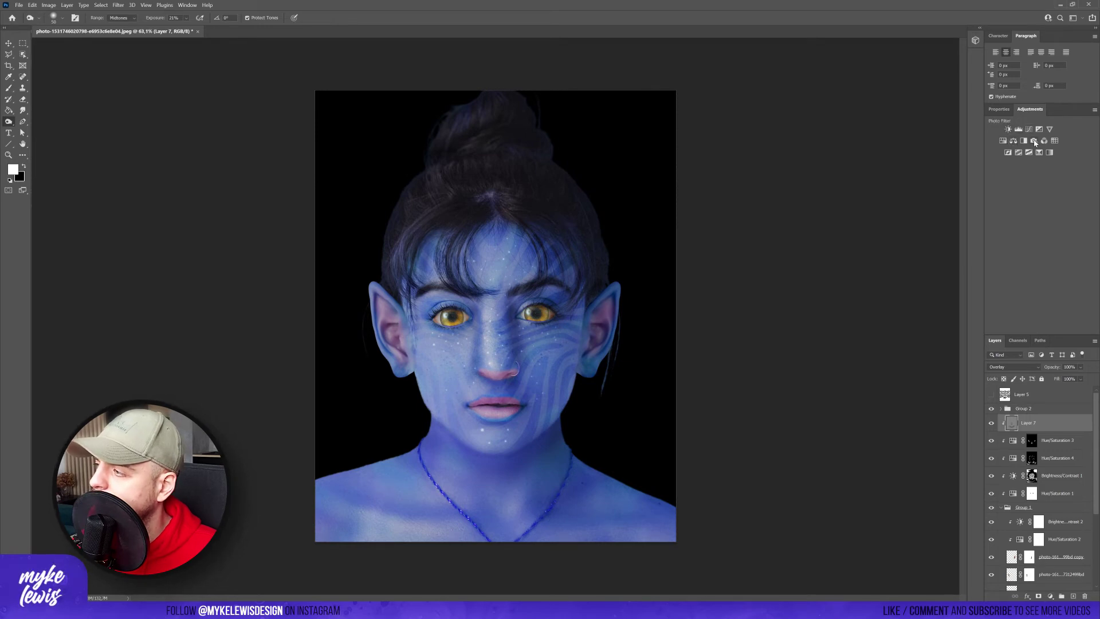
click(1019, 129)
drag(1038, 158, 1056, 158)
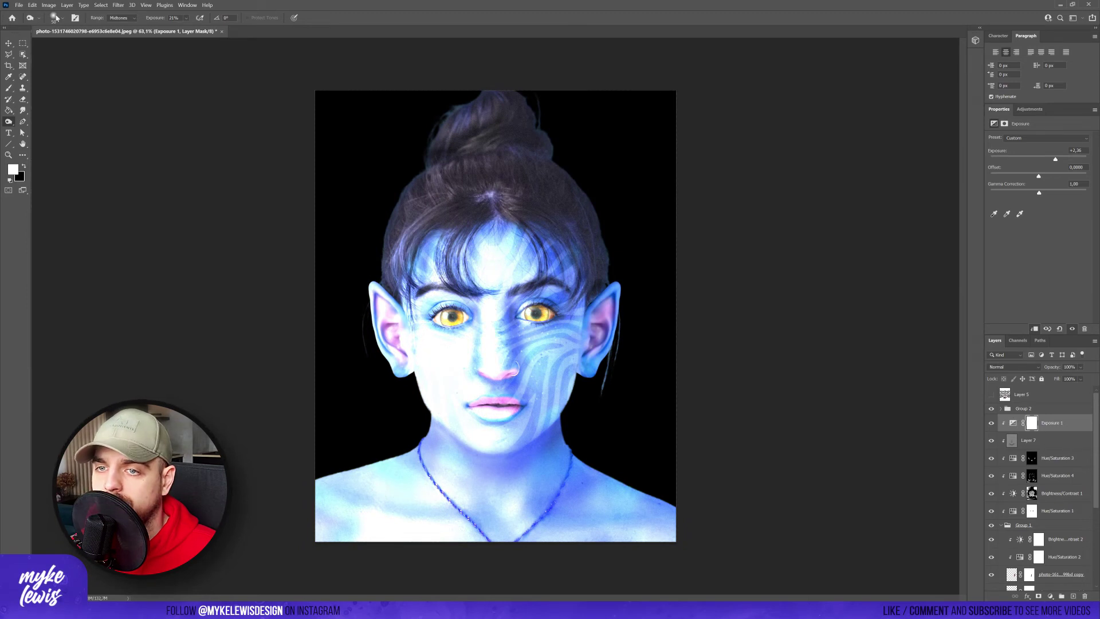
click(10, 109)
key(x)
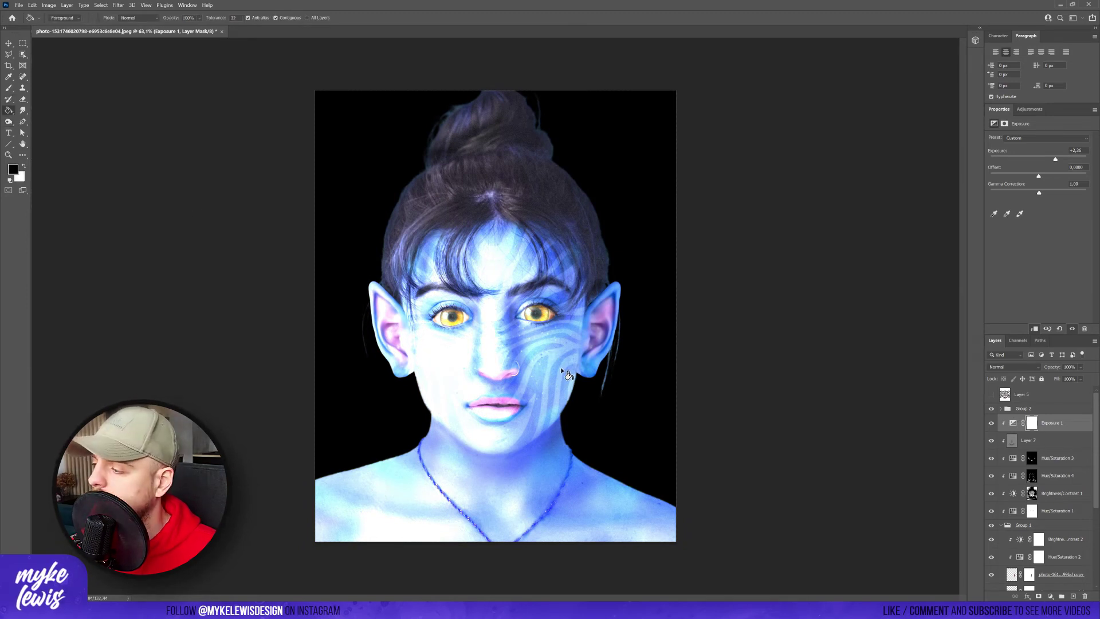
click(527, 348)
Paint highlights in white on the Exposure mask along the outer edge of the left ear with 13% brush flow
click(8, 90)
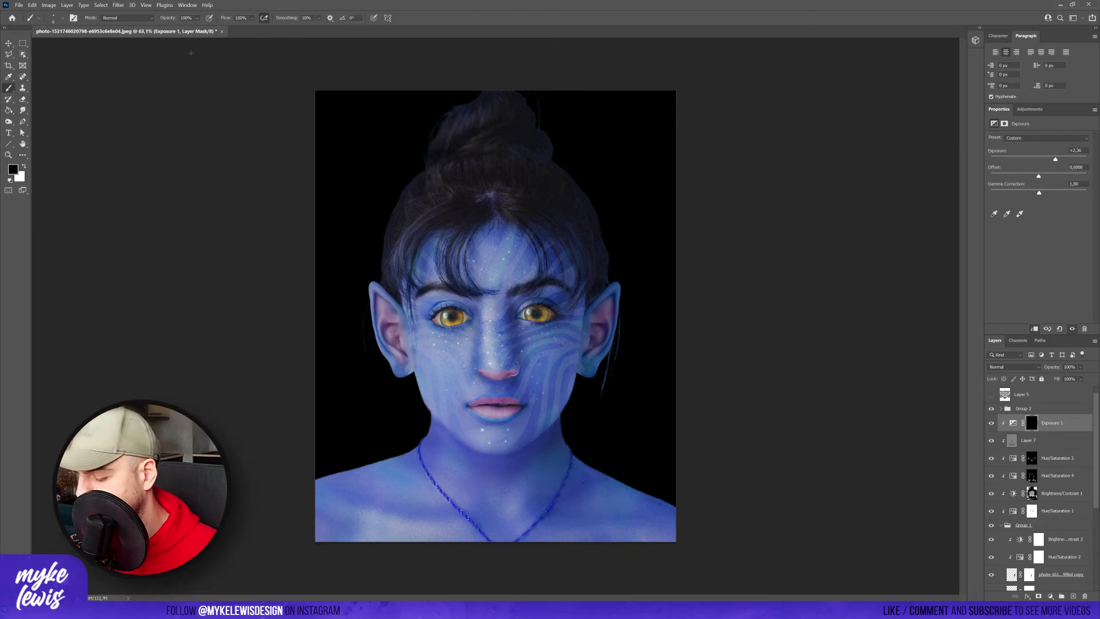
click(254, 18)
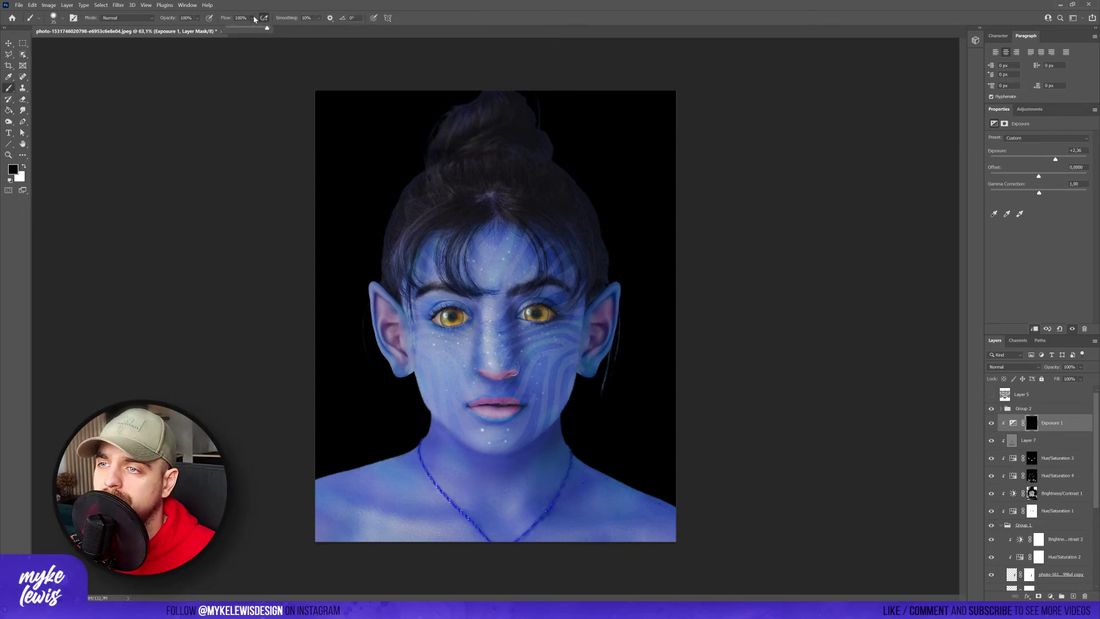
drag(234, 33, 232, 33)
scroll(487, 215, up, 7)
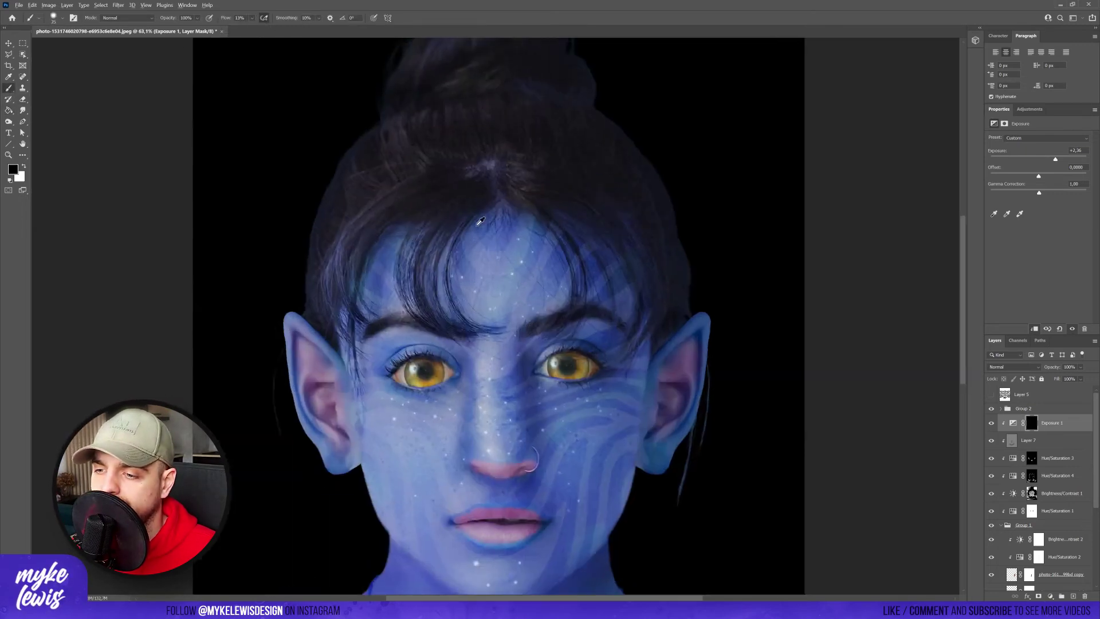
scroll(285, 354, down, 2)
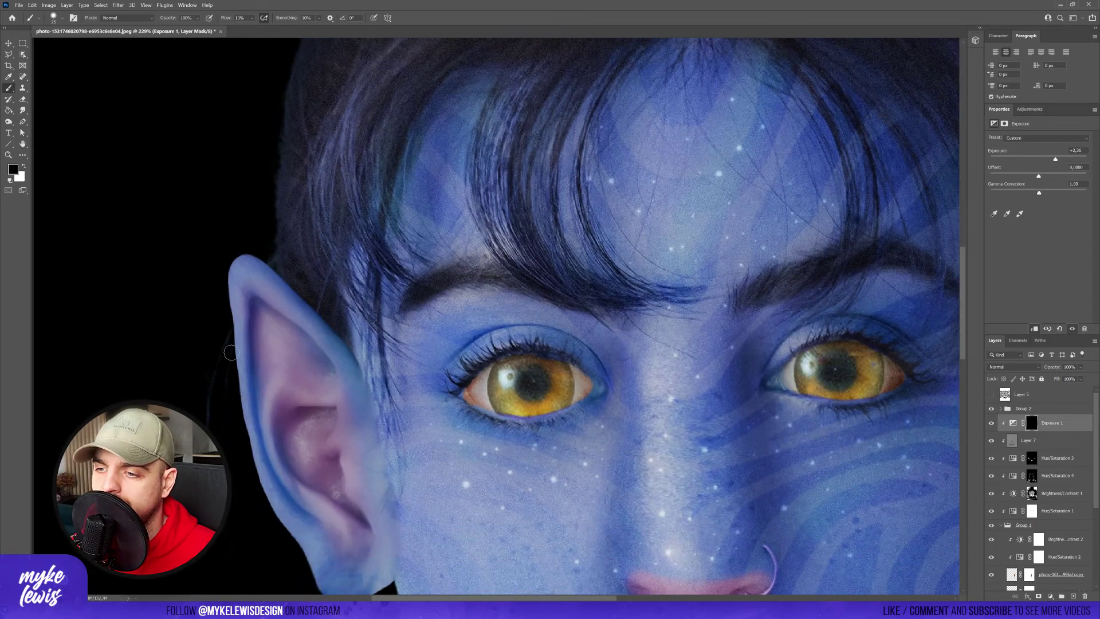
key(x)
mouse_move(269, 266)
mouse_down()
mouse_move(237, 258)
mouse_move(228, 333)
mouse_up()
scroll(707, 396, down, 5)
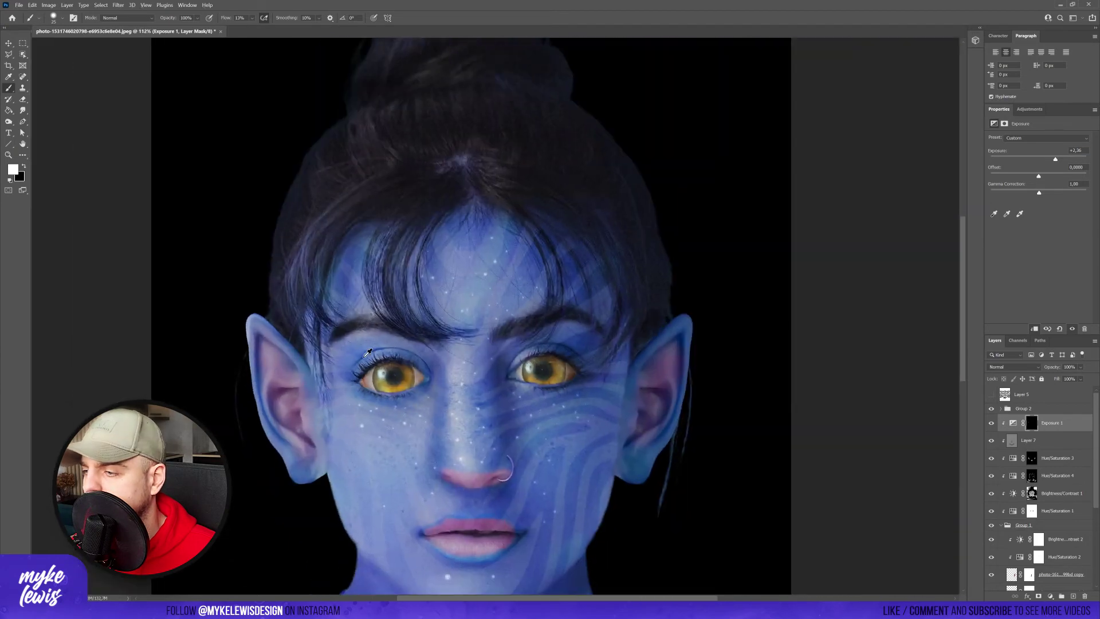
Brush subtle highlights around the lips on the Exposure mask in white at 6% flow
scroll(707, 396, up, 3)
scroll(706, 396, up, 3)
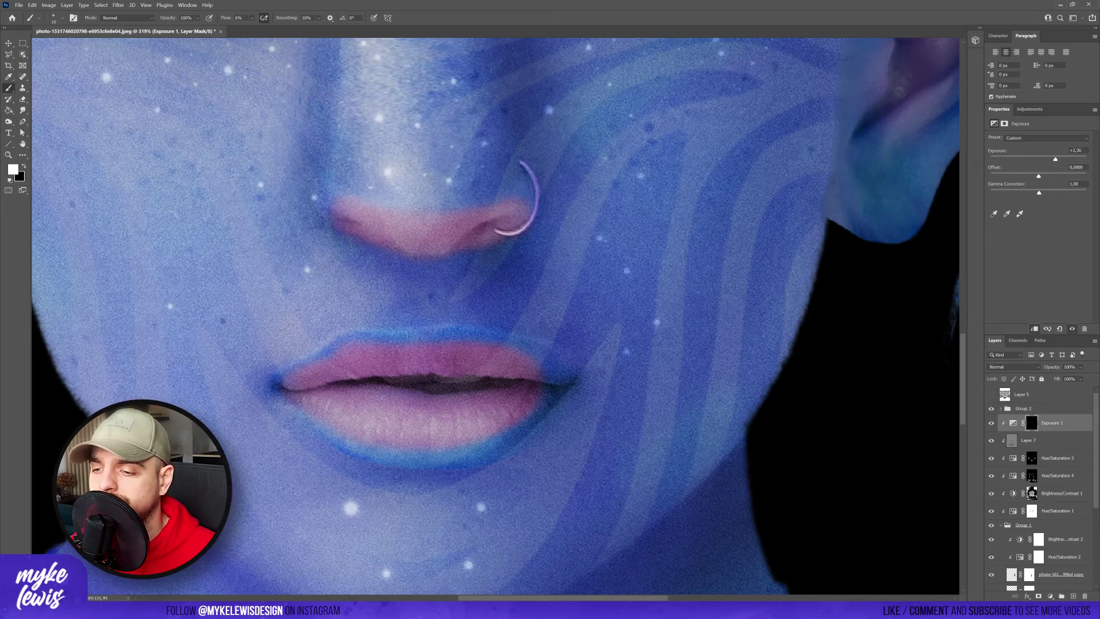
mouse_move(273, 388)
mouse_down()
mouse_move(276, 380)
mouse_move(276, 393)
mouse_up()
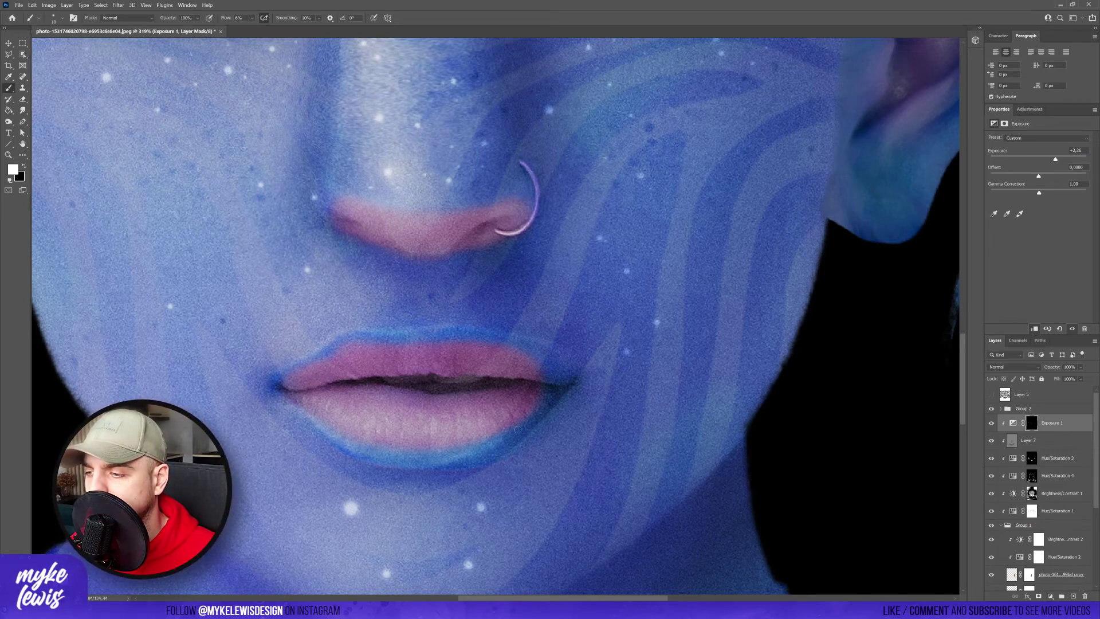
scroll(436, 418, down, 8)
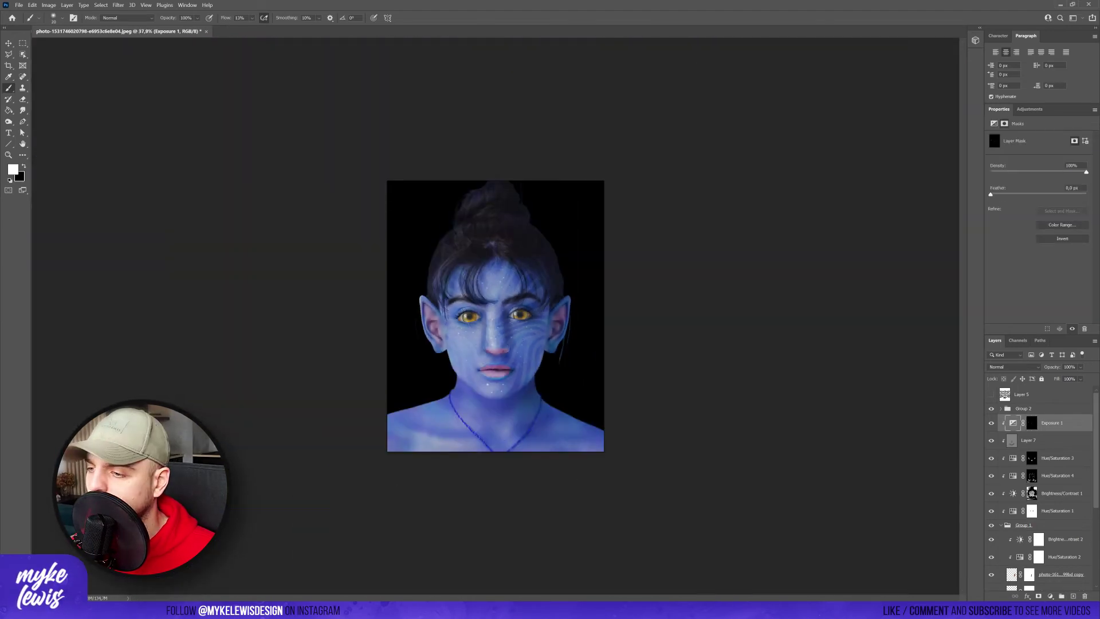
Enlarge the placed forest photo to cover the canvas and move its layer beneath Layer 1 as the background
drag(604, 243, 693, 147)
key(Return)
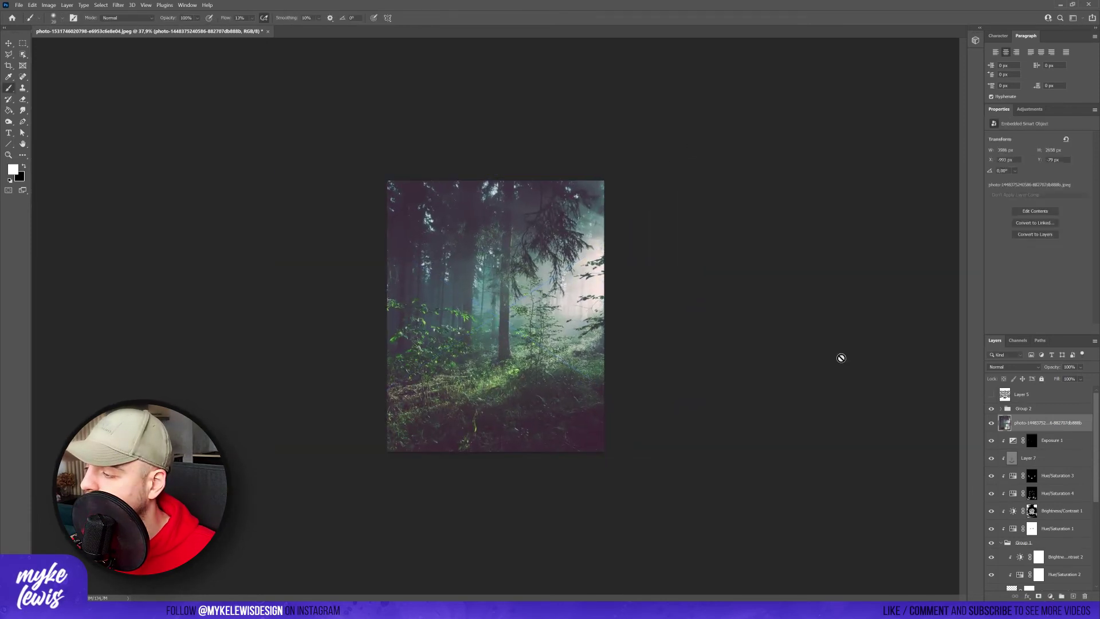
drag(1054, 425, 1050, 573)
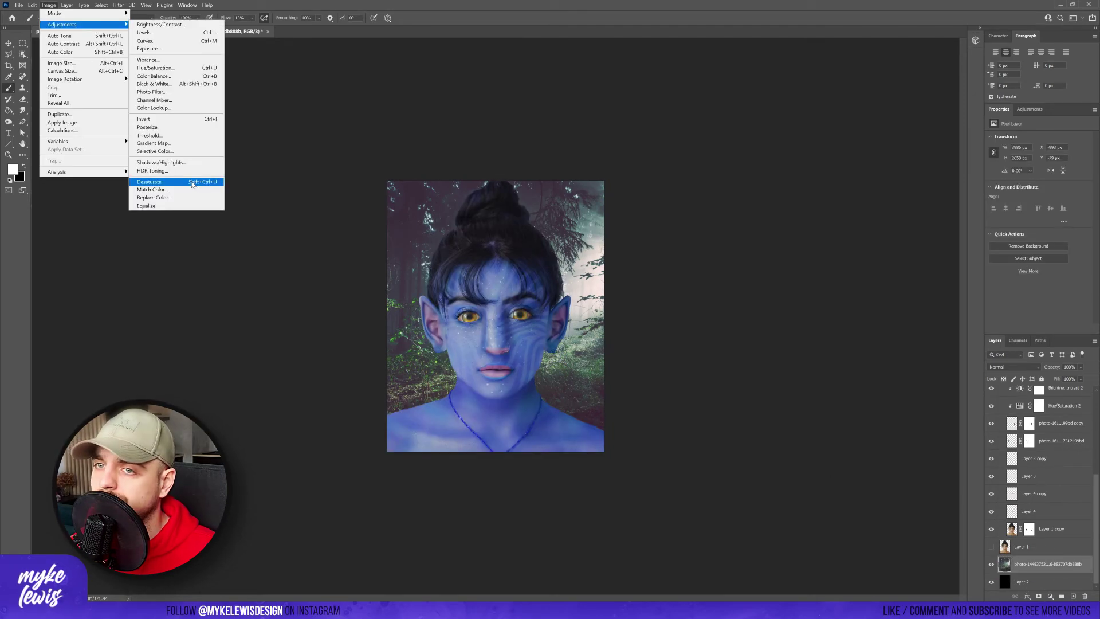
Desaturate the forest layer and darken it with a Brightness/Contrast correction
click(192, 182)
click(49, 6)
mouse_move(59, 25)
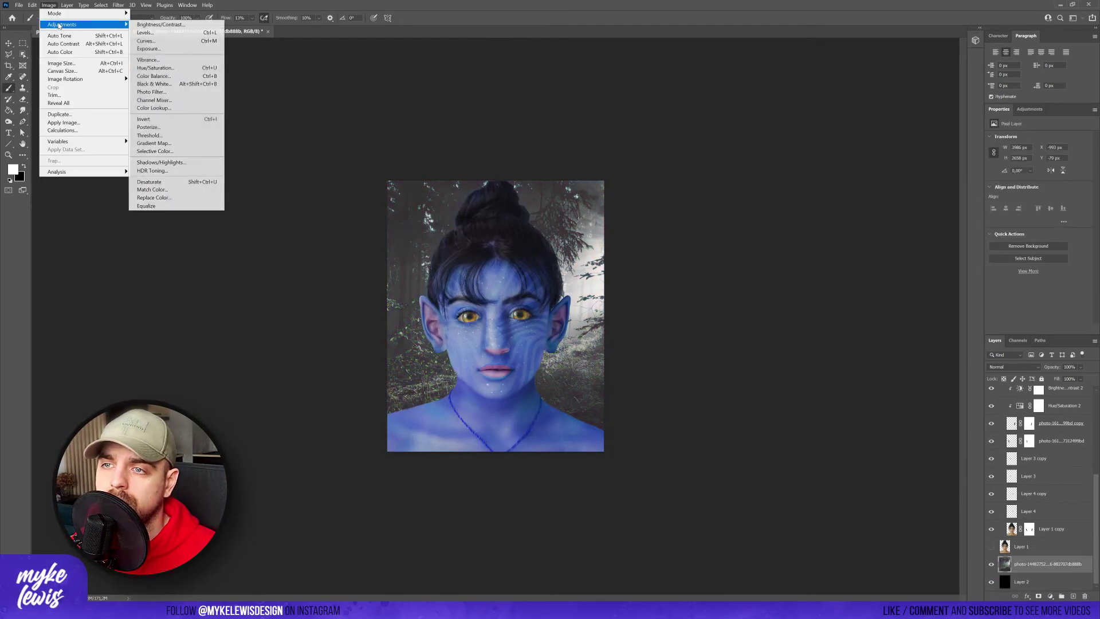
click(159, 25)
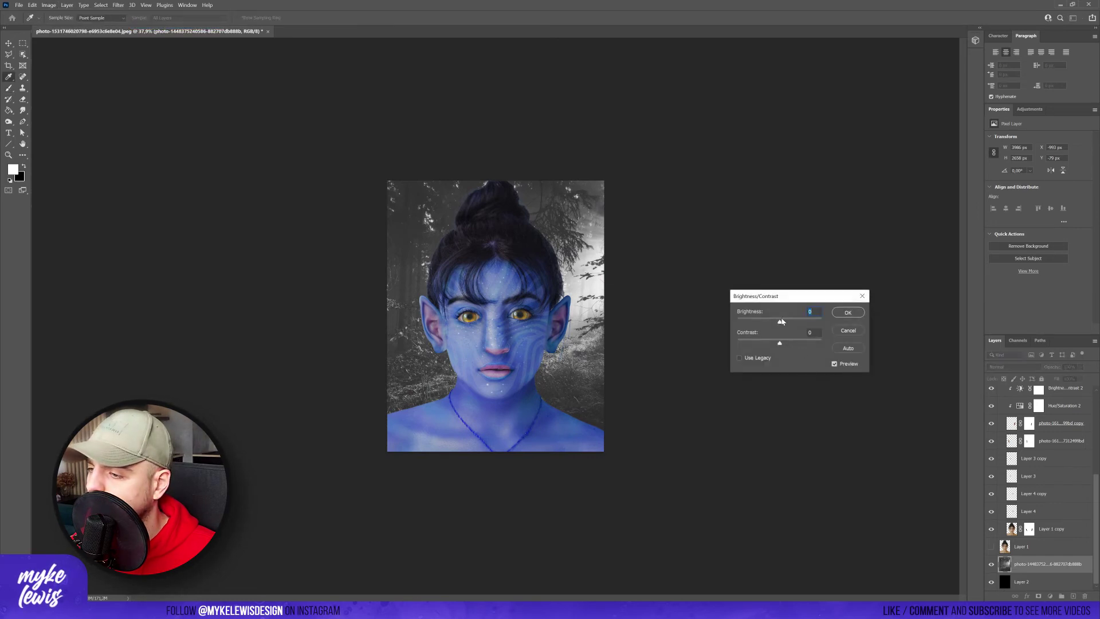
drag(781, 322, 739, 343)
click(859, 312)
key(b)
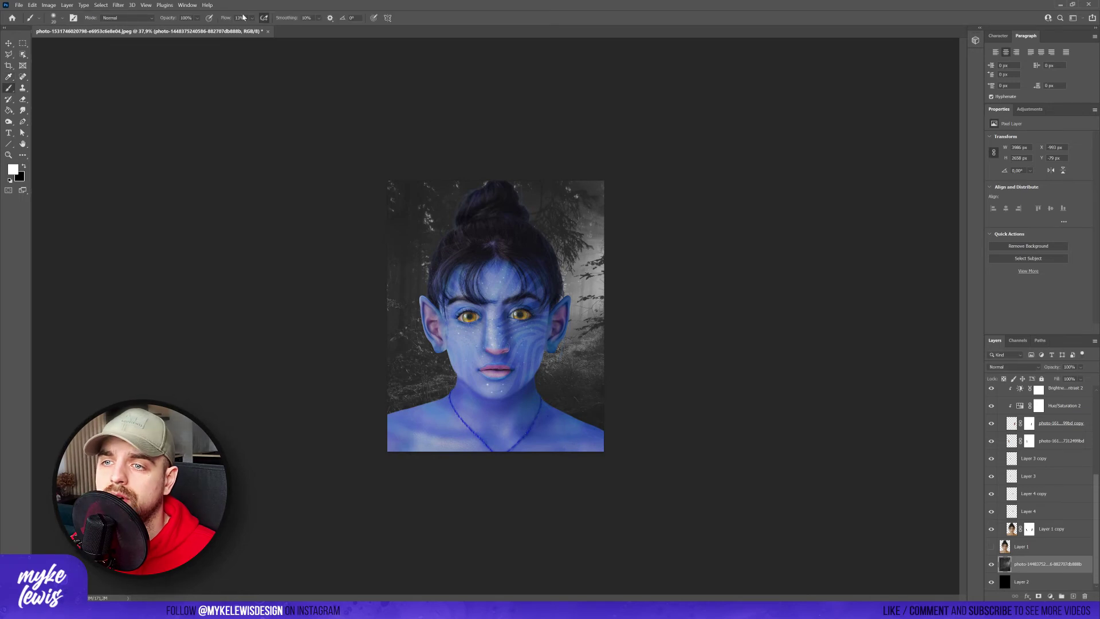
Soften the forest background with a Gaussian Blur of 15.3 pixels radius
click(118, 5)
mouse_move(134, 107)
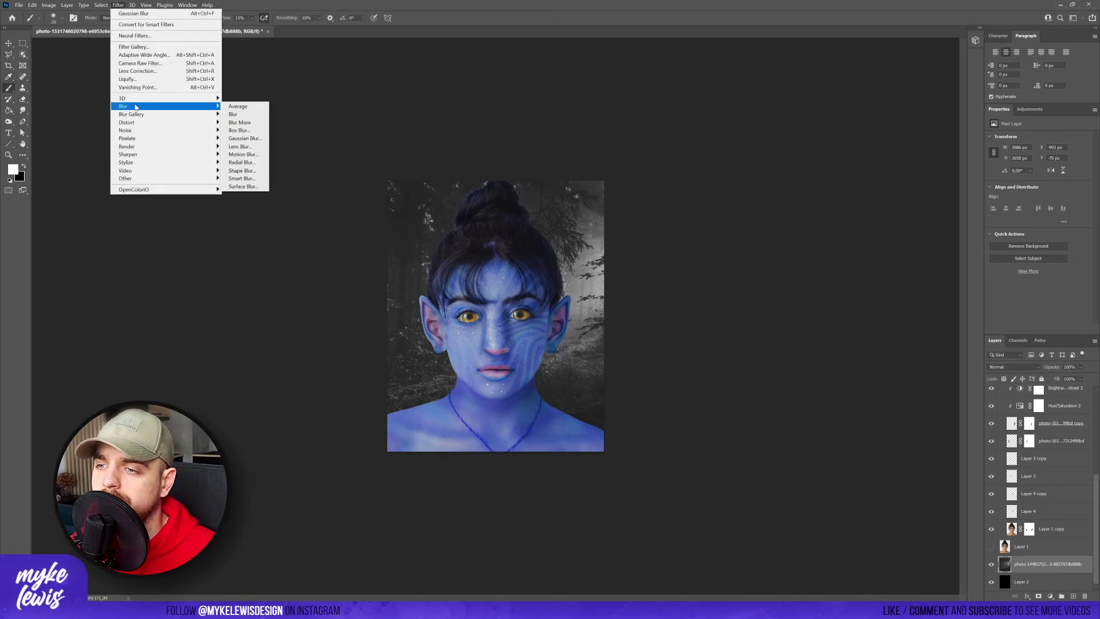
click(252, 141)
drag(839, 456, 841, 457)
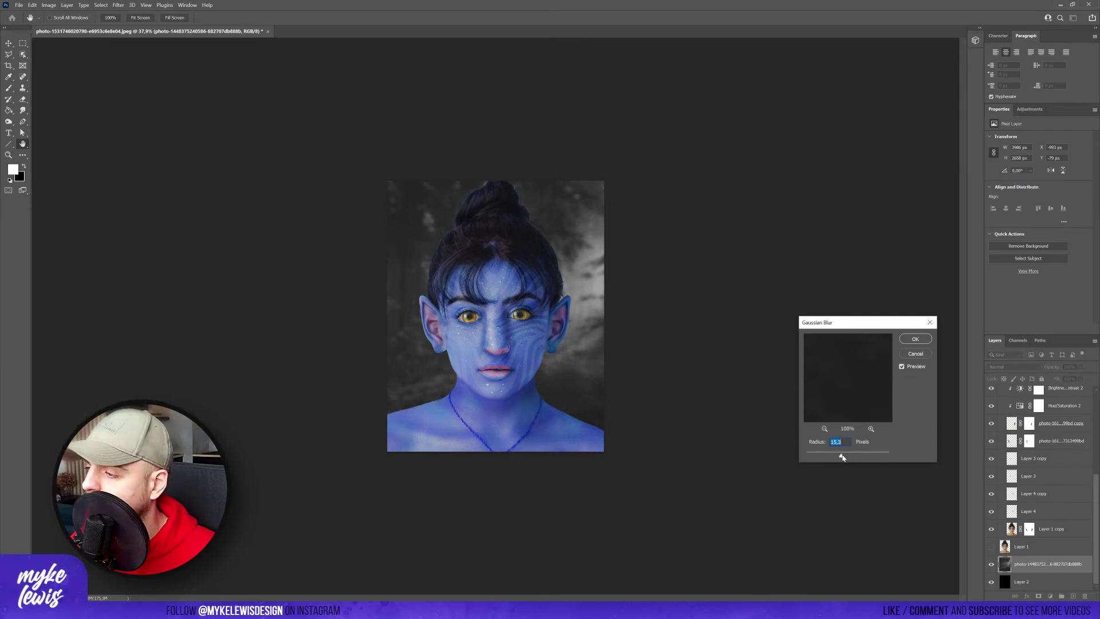
click(915, 339)
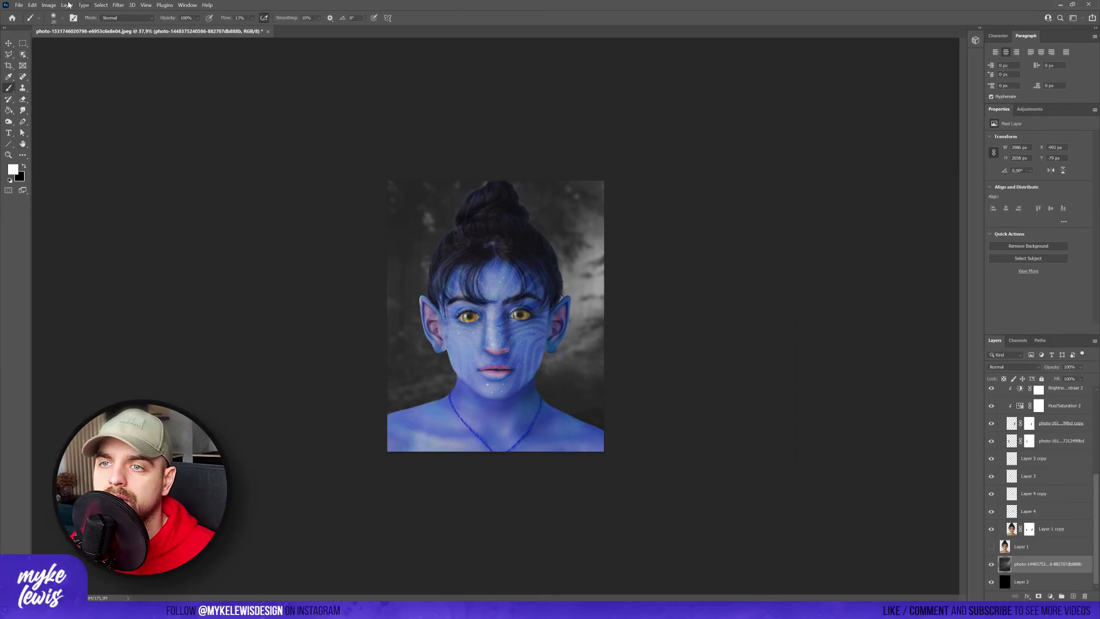
click(48, 4)
click(160, 22)
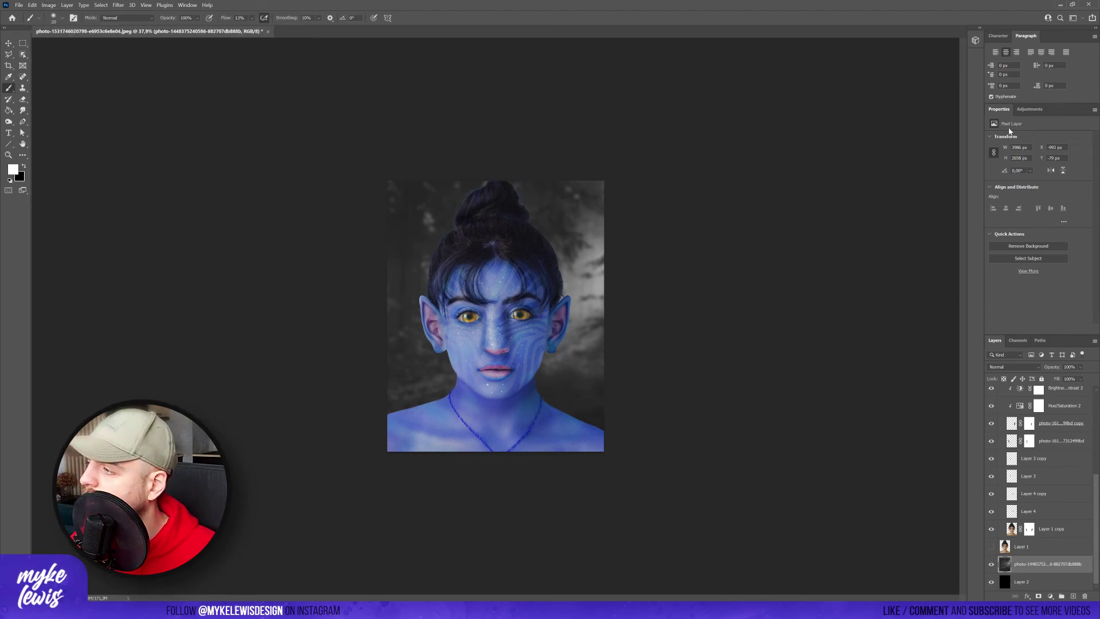
Clip a colorized Hue/Saturation adjustment to the forest layer with hue about 236 and saturation 18
click(1029, 110)
click(1004, 141)
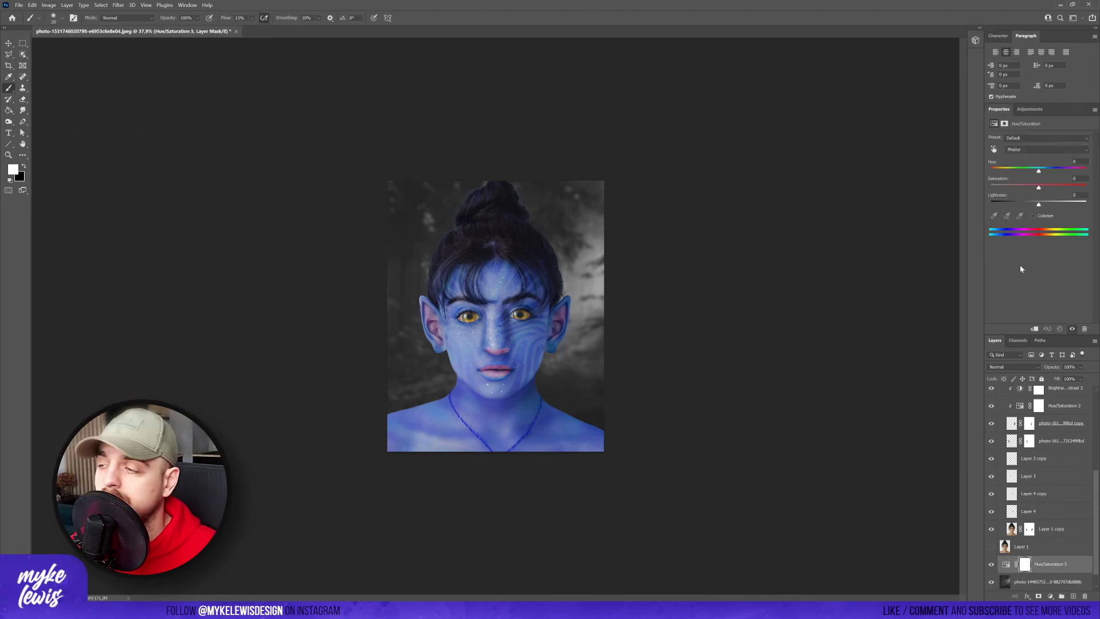
click(1035, 330)
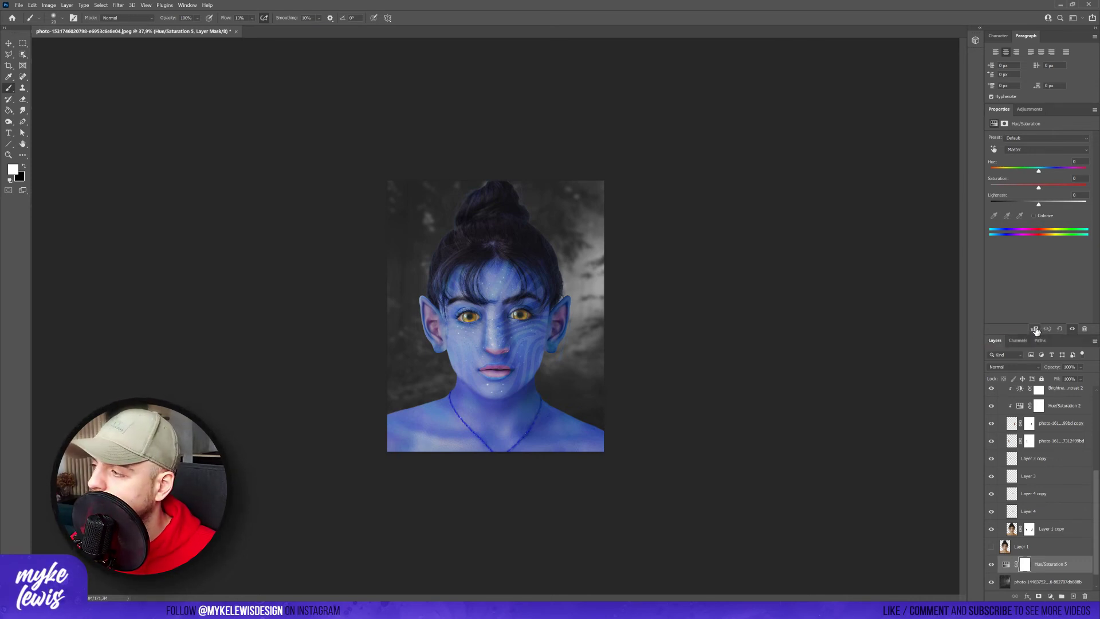
click(1035, 216)
drag(1010, 172, 1055, 171)
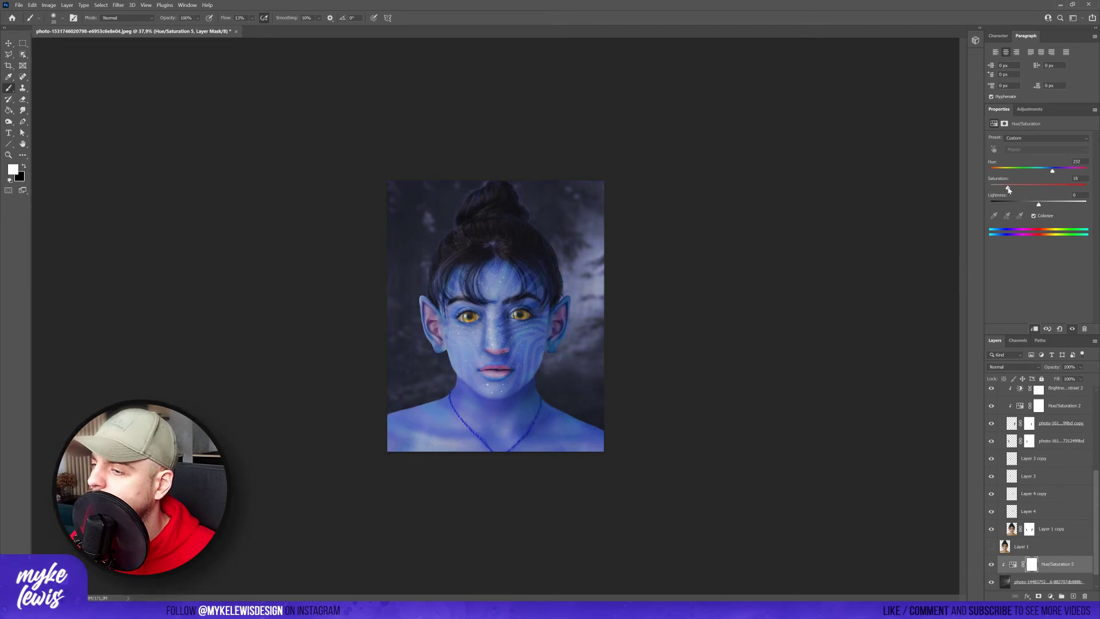
Add a Hue/Saturation adjustment above Exposure 1 and clip it to the character
scroll(1049, 458, up, 5)
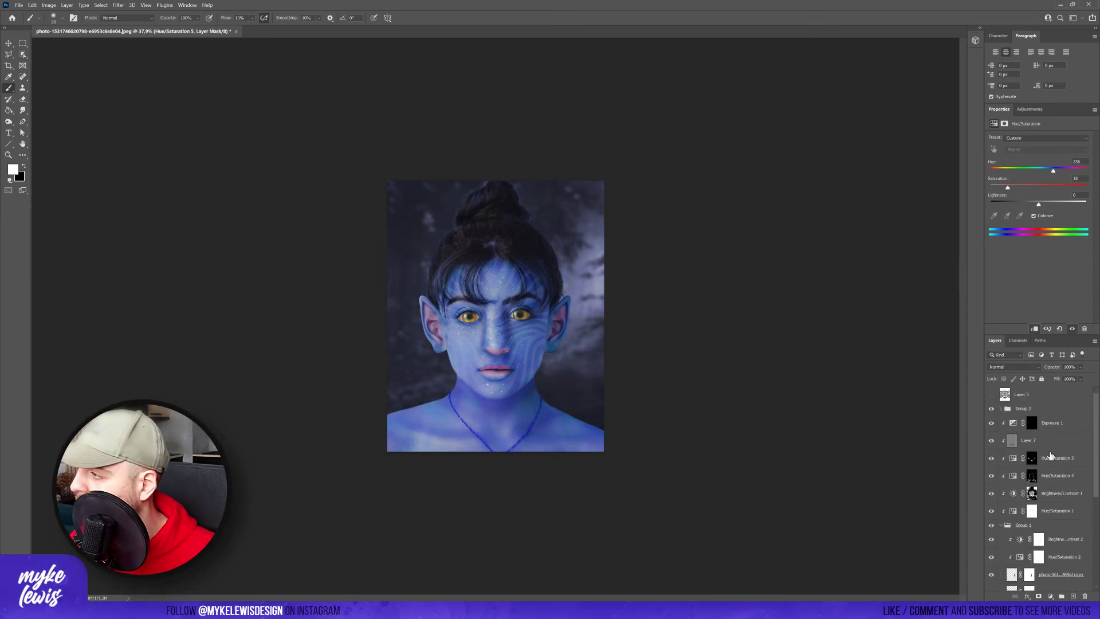
click(1054, 423)
click(1030, 109)
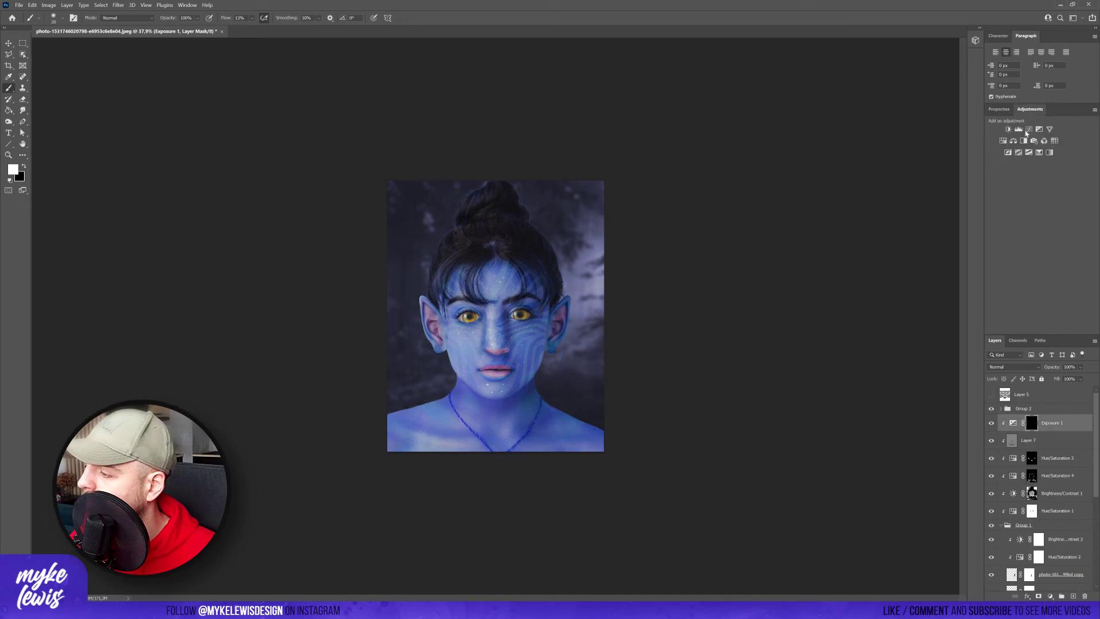
click(1003, 140)
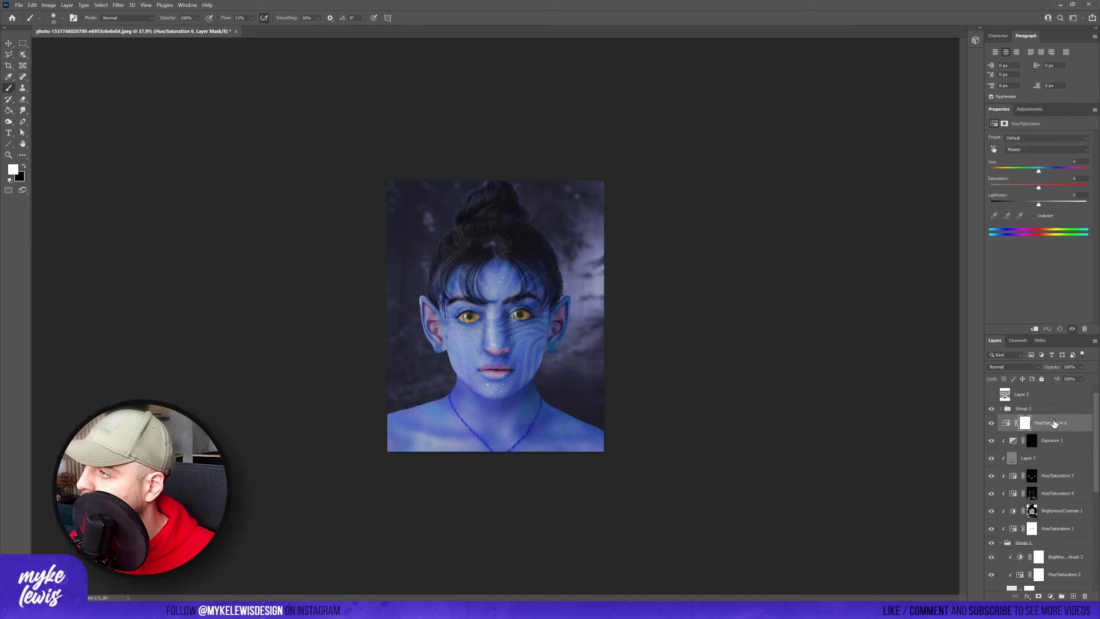
right_click(1054, 424)
click(839, 9)
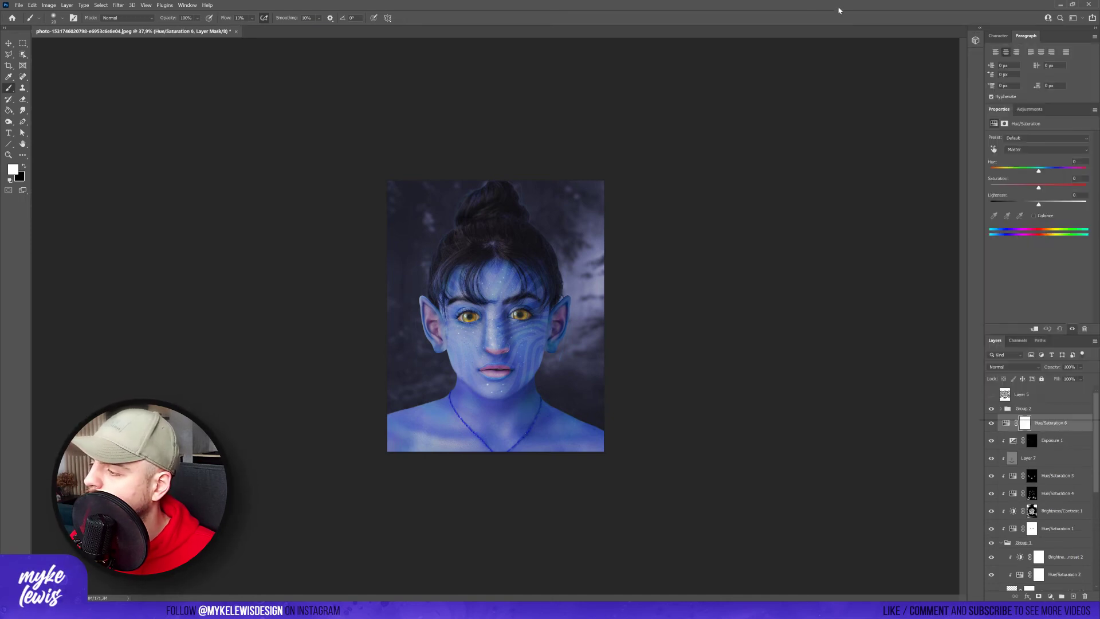
click(1035, 330)
Set the new adjustment's saturation to -100 and lightness to about -82, and fill its mask with black
scroll(551, 331, up, 5)
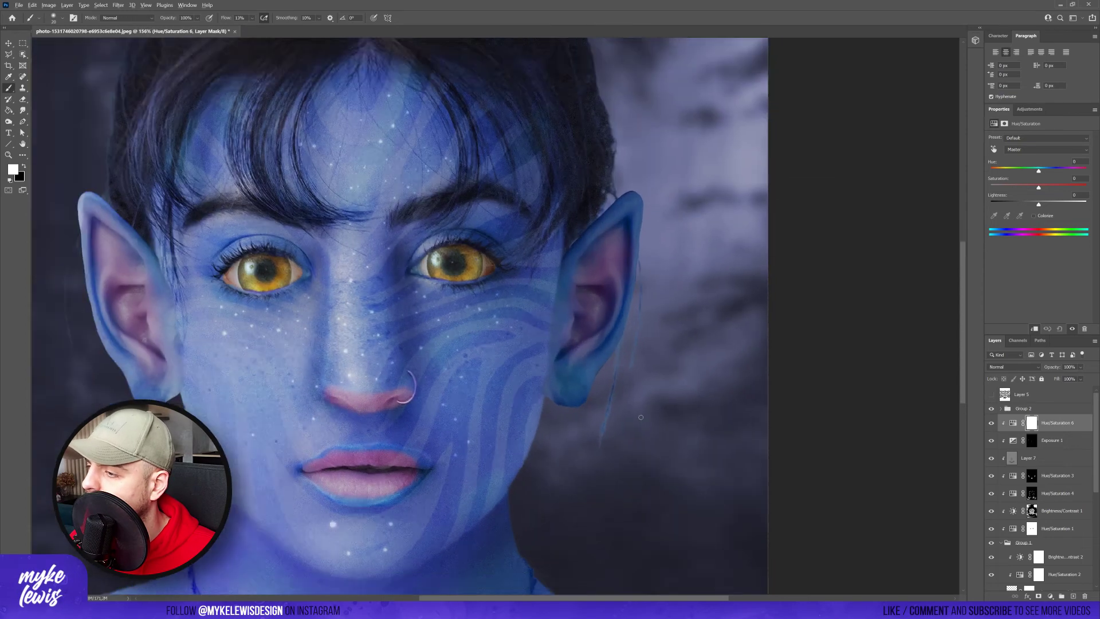
scroll(641, 418, down, 3)
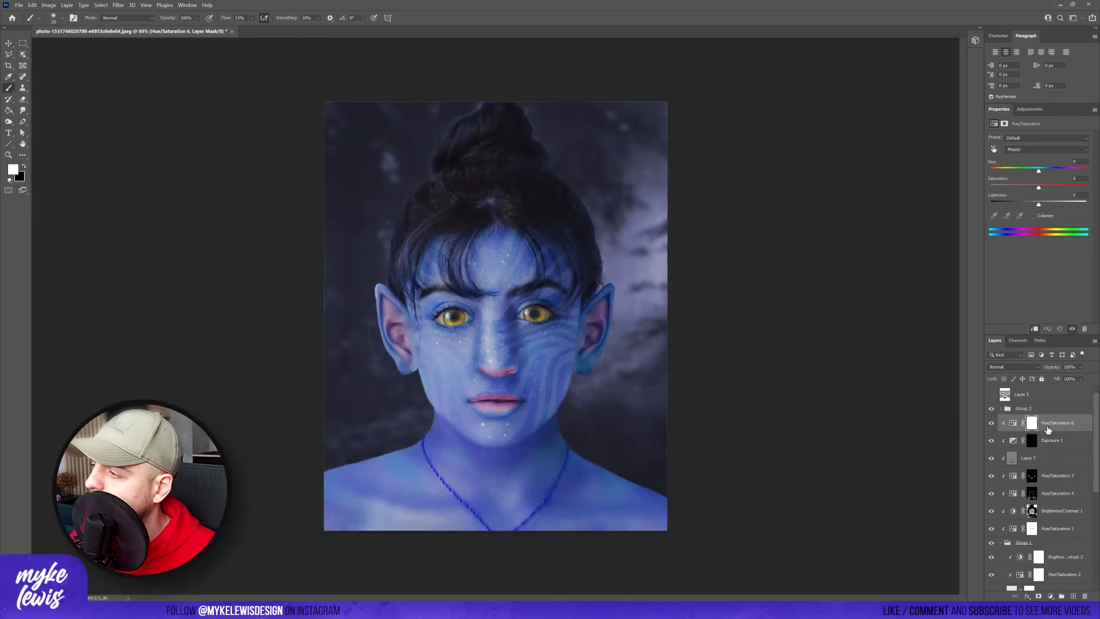
drag(1036, 186, 1001, 206)
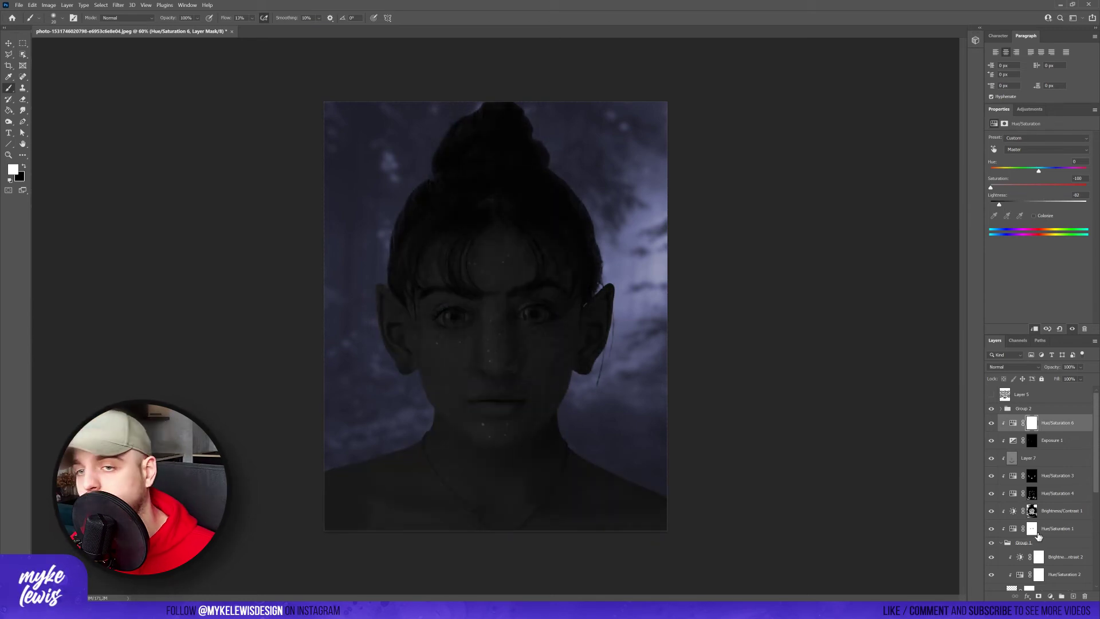
key(g)
key(x)
click(609, 380)
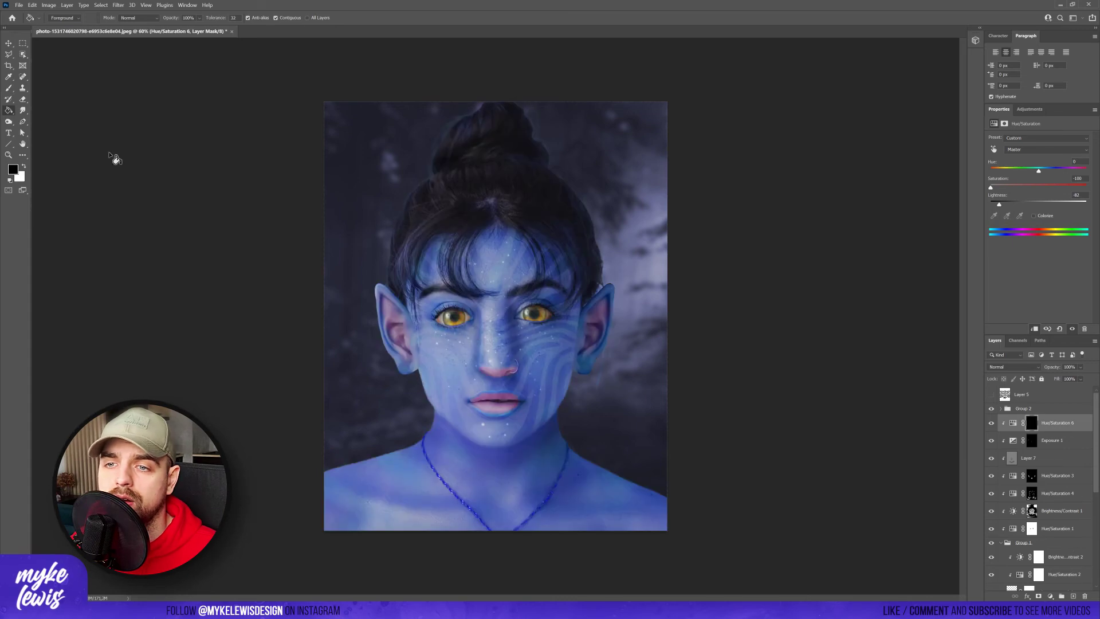
Darken the stray blue hair strands beside the right ear by painting white on the Hue/Saturation 6 mask
key(b)
scroll(664, 388, up, 4)
key(x)
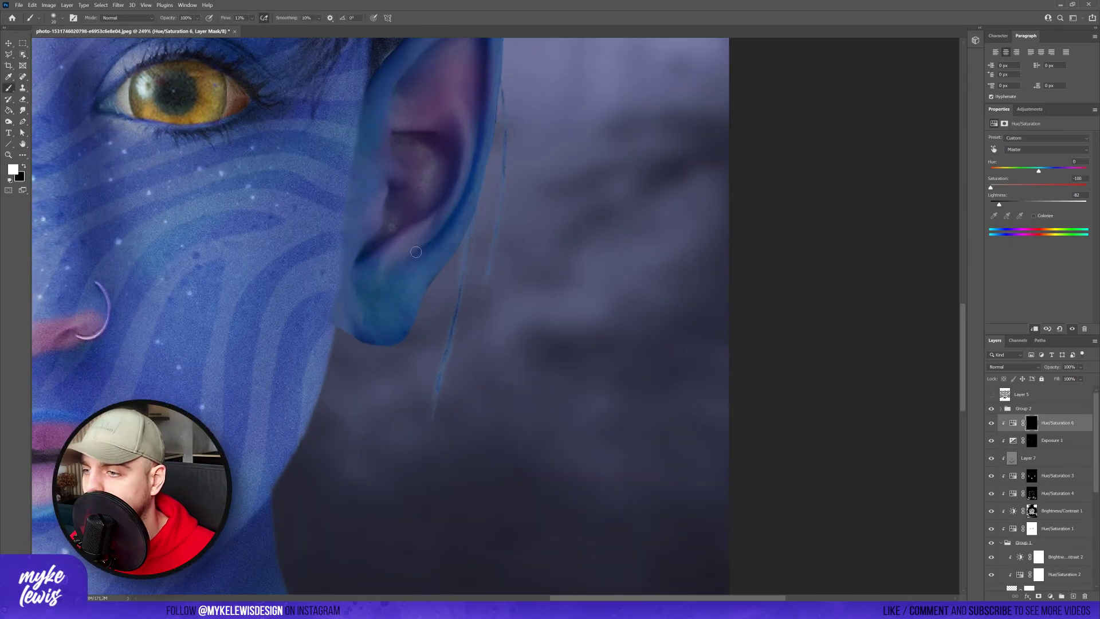
drag(468, 274, 447, 358)
drag(479, 245, 438, 423)
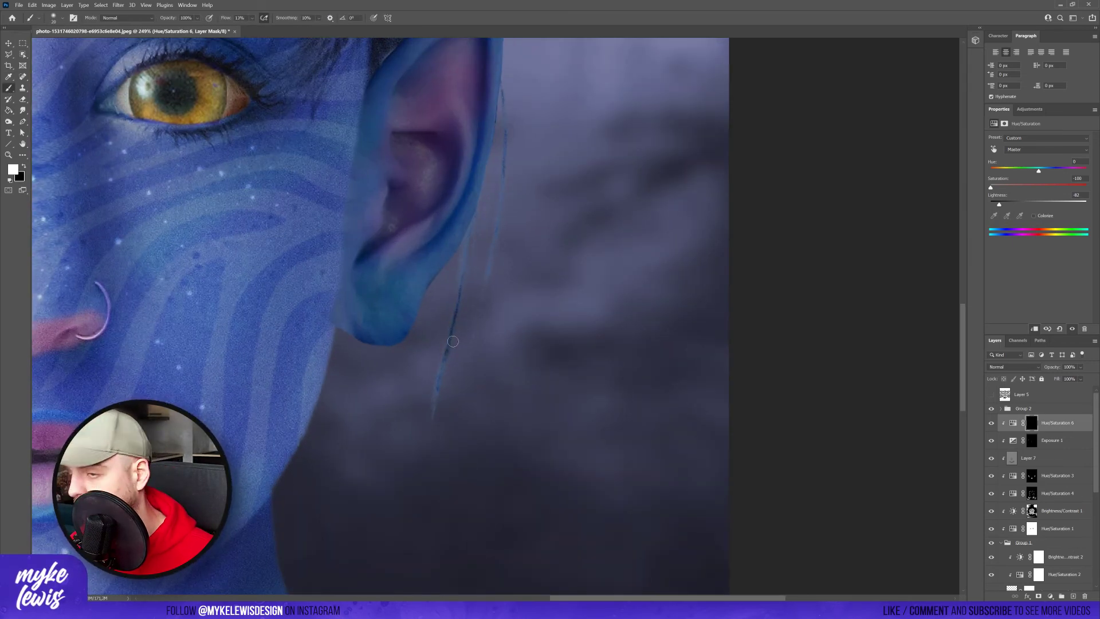
drag(448, 353, 435, 406)
scroll(570, 180, up, 2)
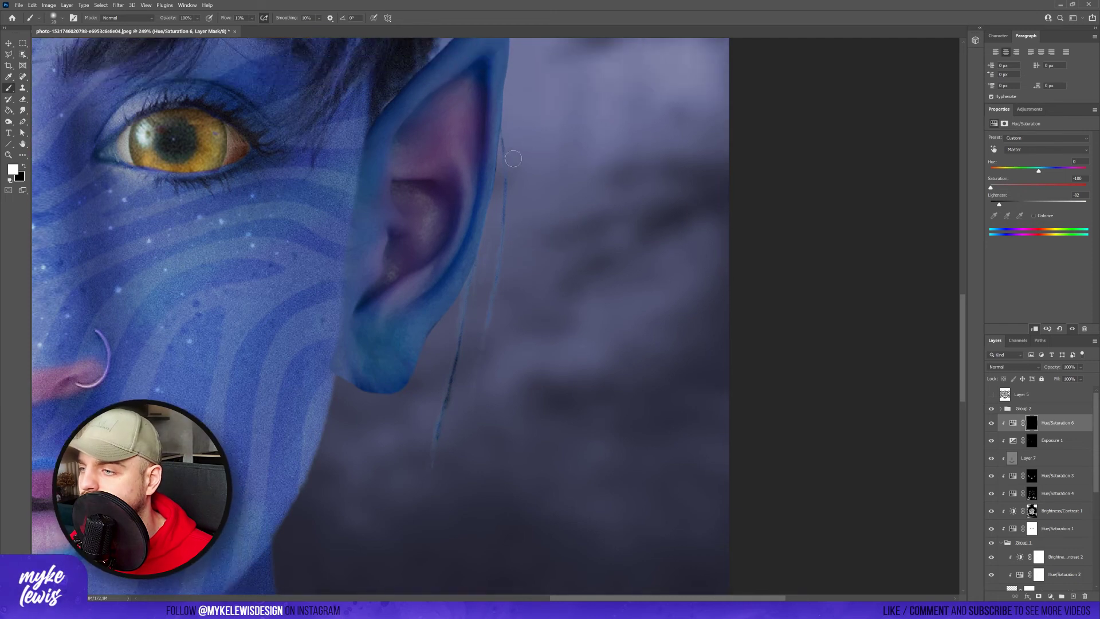
key(ctrl+0)
Add a new layer above Group 2 and fill it with the merged image using Apply Image
click(1074, 597)
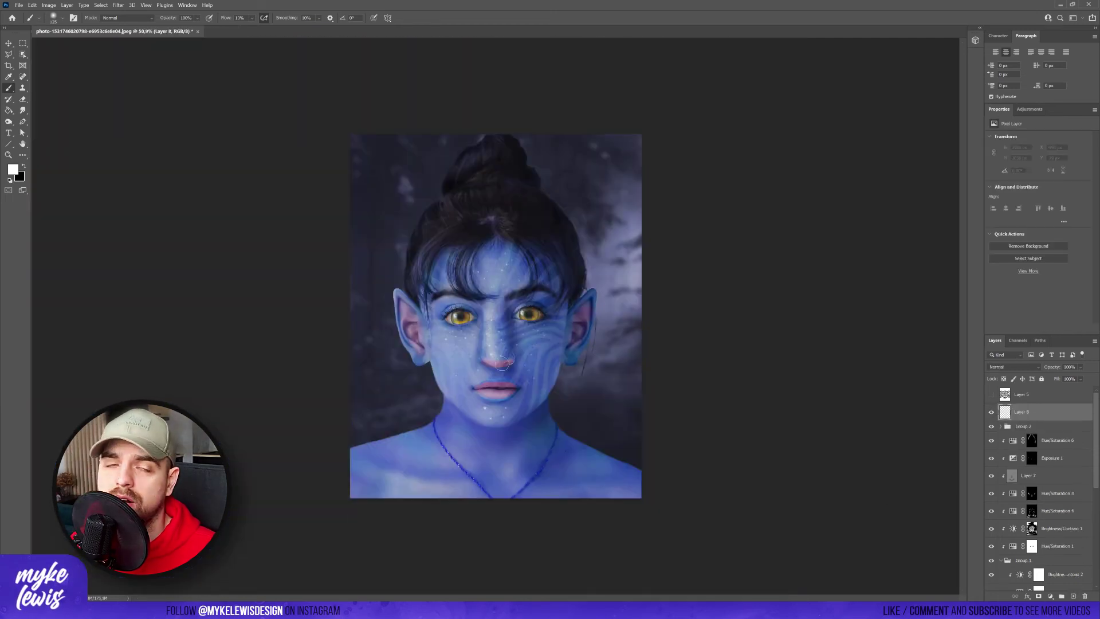
click(52, 8)
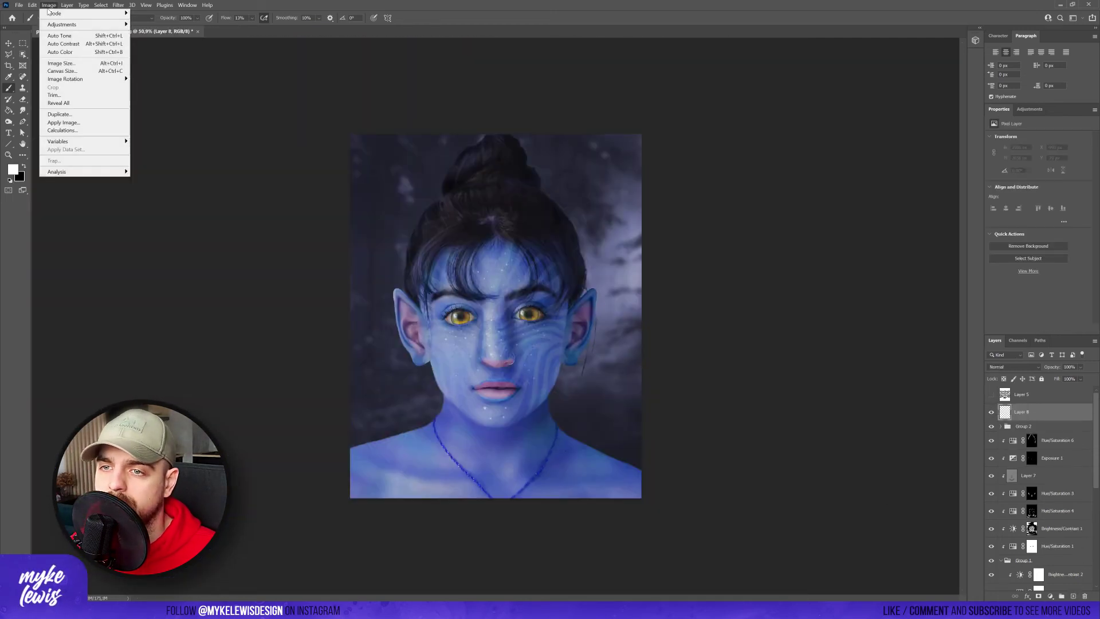
click(83, 123)
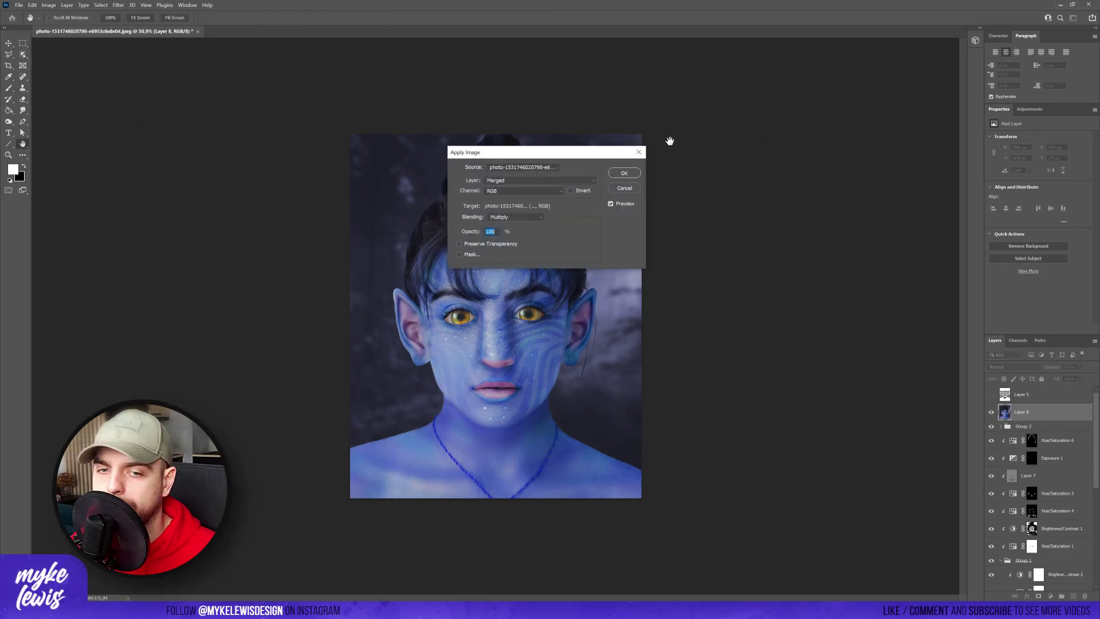
click(625, 173)
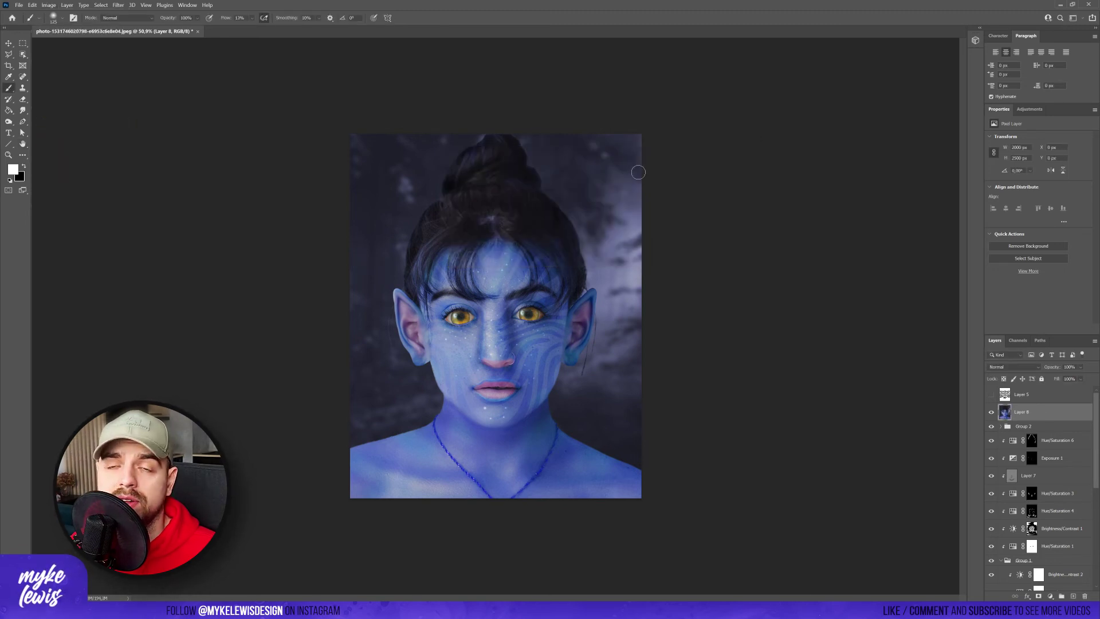
In the Camera Raw Filter, set Exposure -0.05, Contrast +21, Highlights +19, Shadows +21, Whites +12, Blacks -9, Texture +12 and Clarity about +11
click(121, 4)
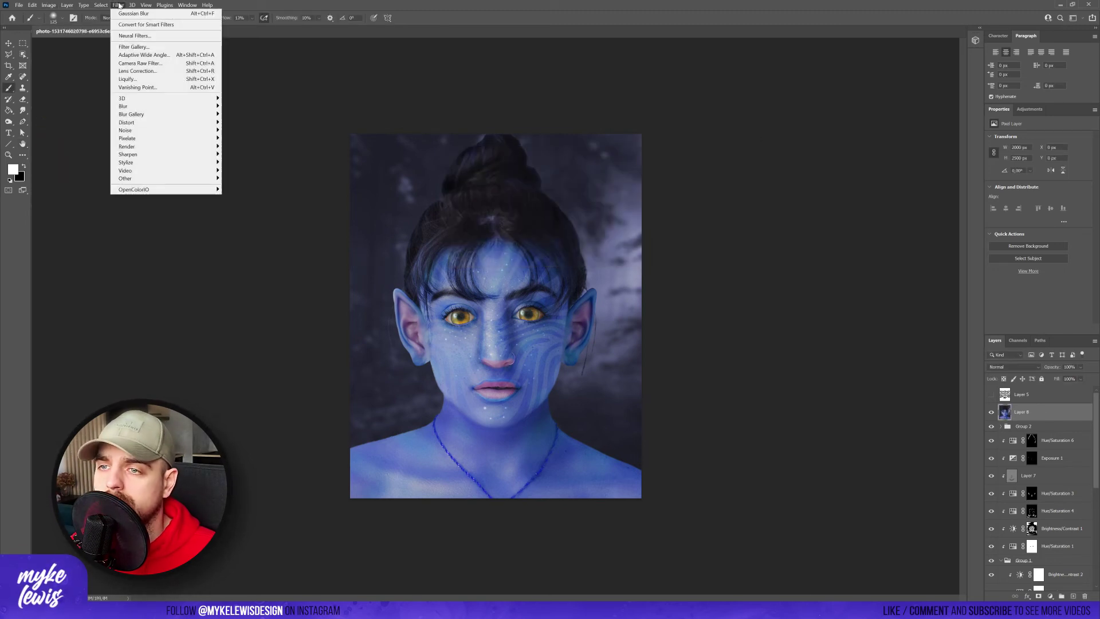
click(145, 65)
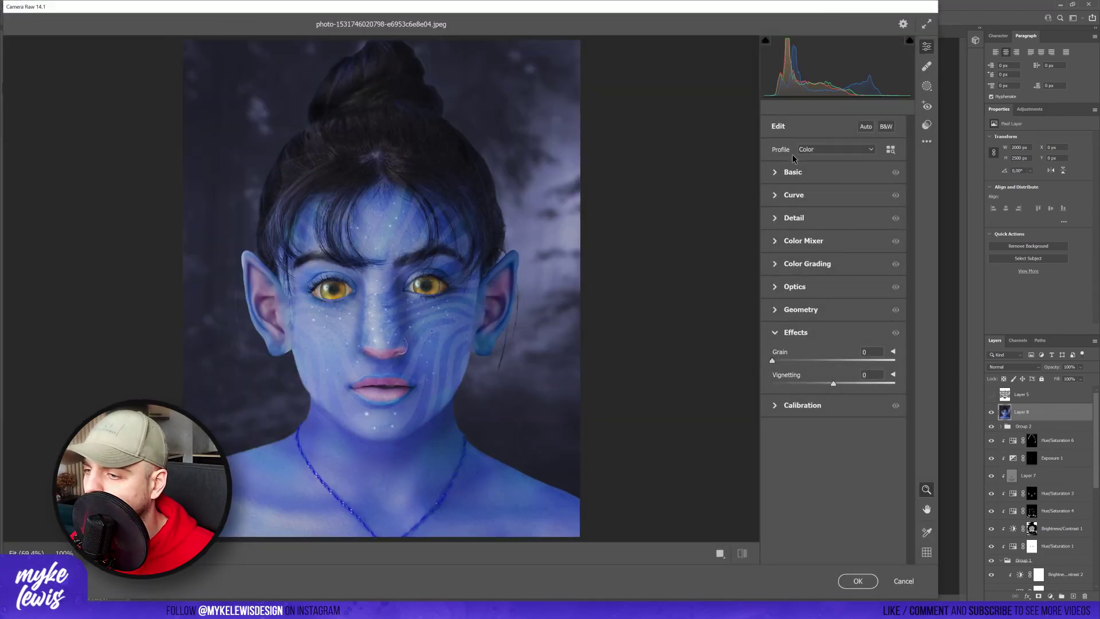
click(777, 174)
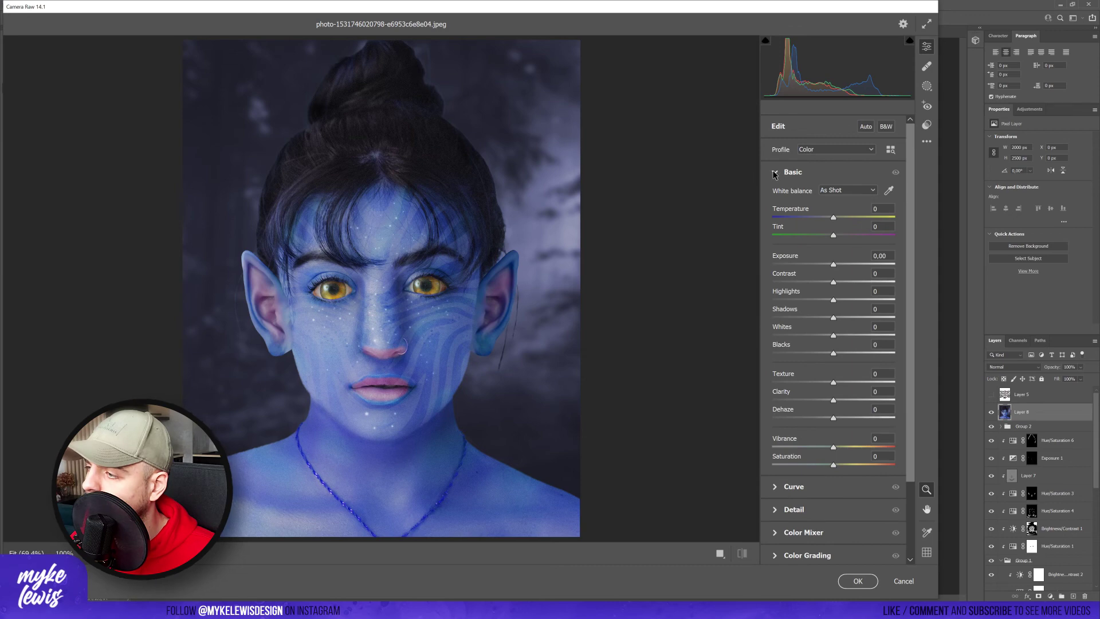
click(835, 265)
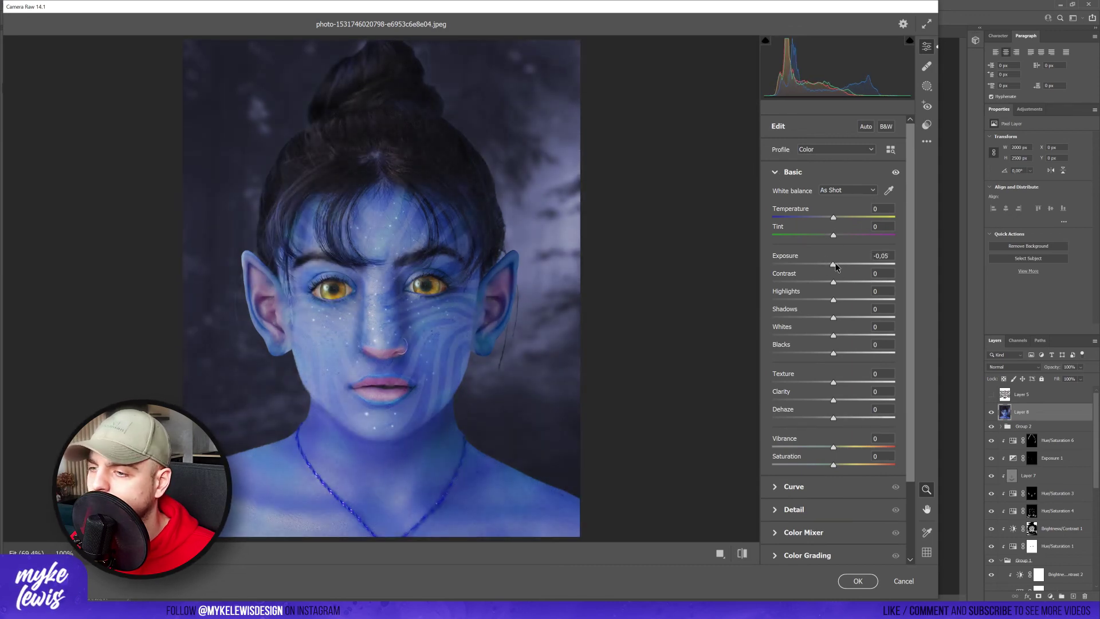
drag(834, 283, 829, 348)
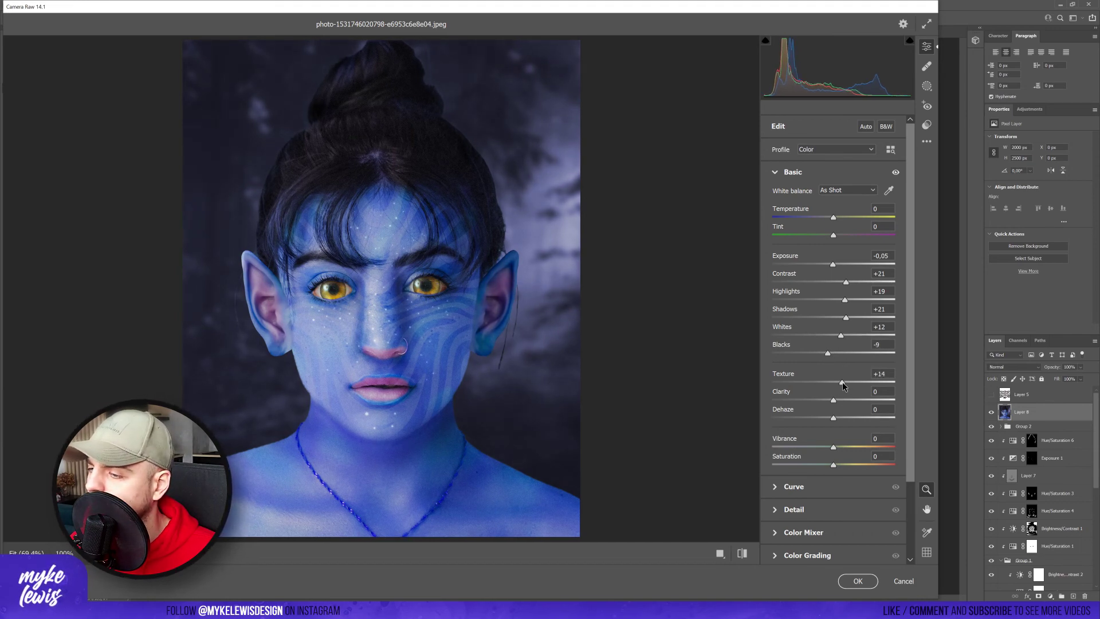
drag(843, 382, 844, 399)
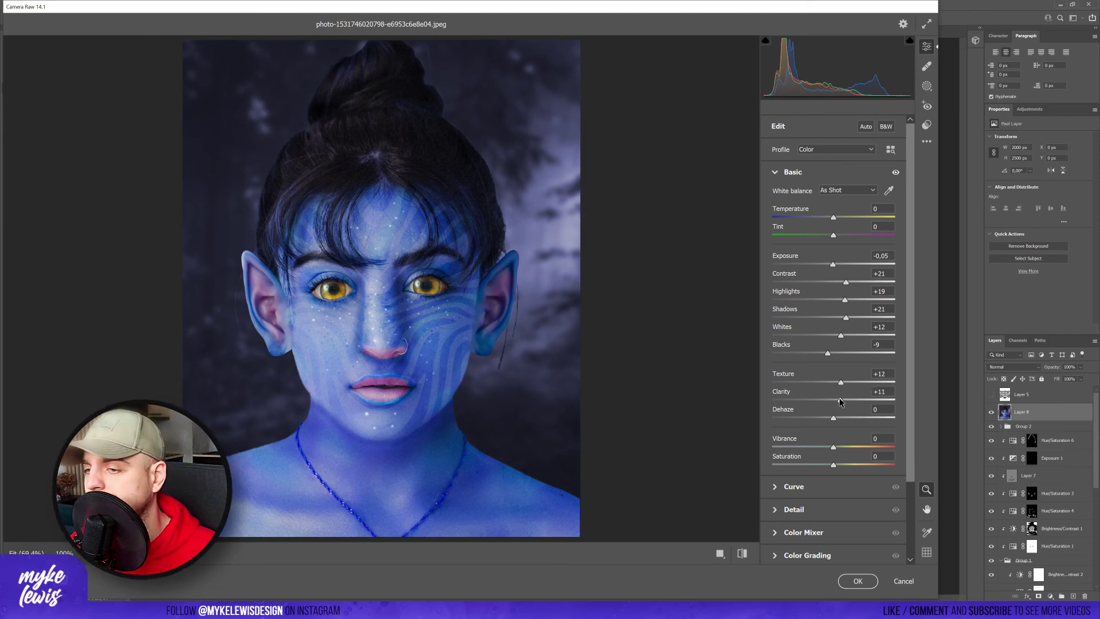
Add slight sharpening and set the Color Mixer hues to Greens +4, Aquas +5, Blues -4 and Purples +2
click(794, 510)
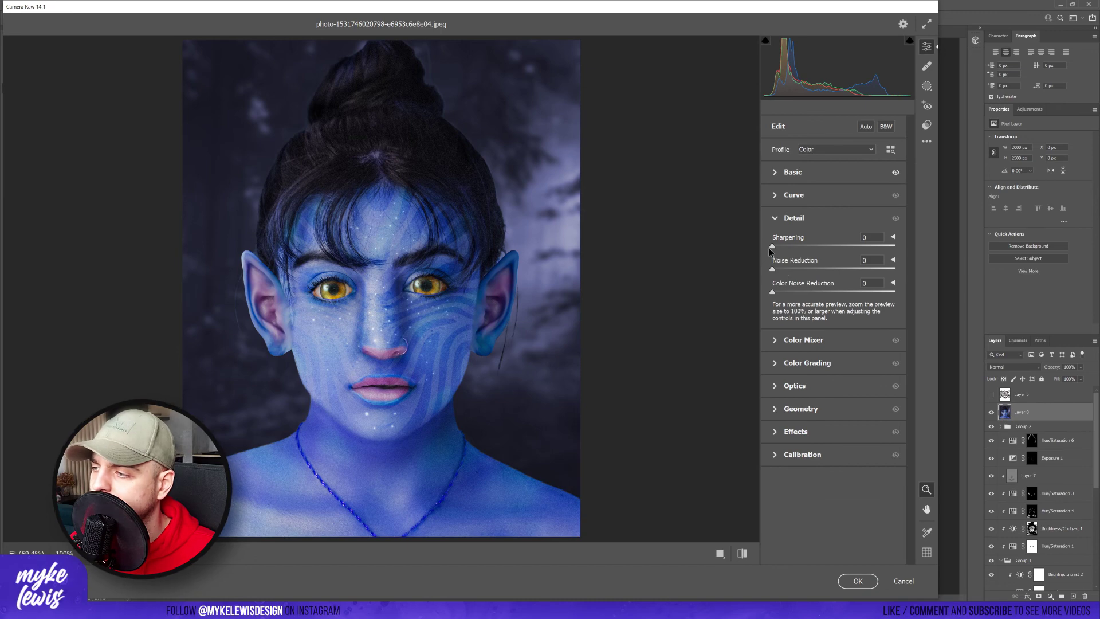
click(799, 346)
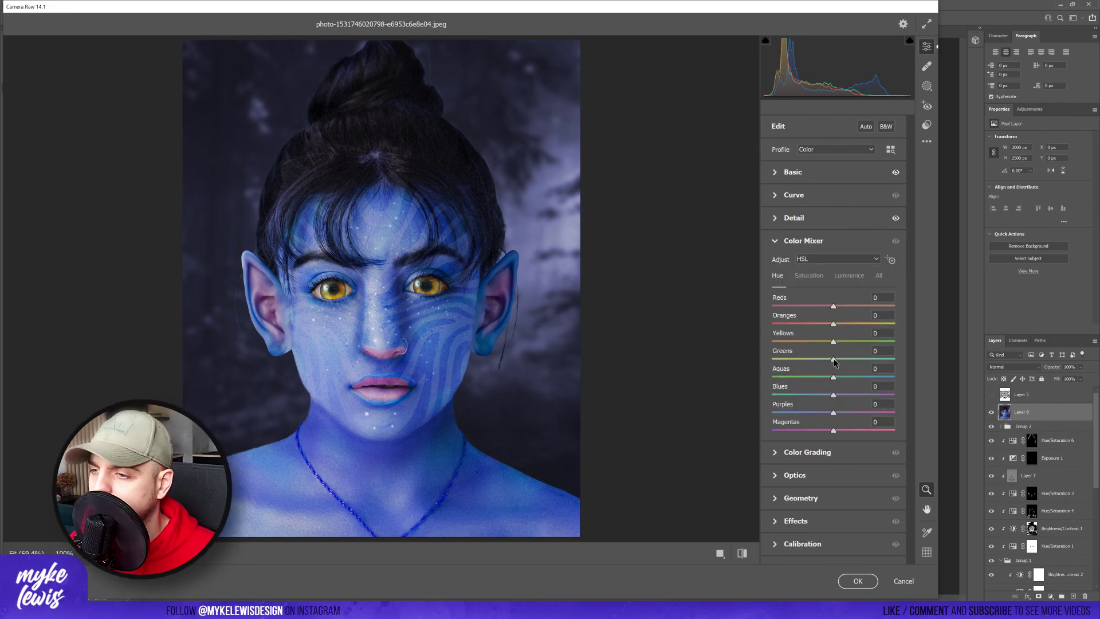
drag(824, 361, 824, 395)
drag(840, 377, 843, 377)
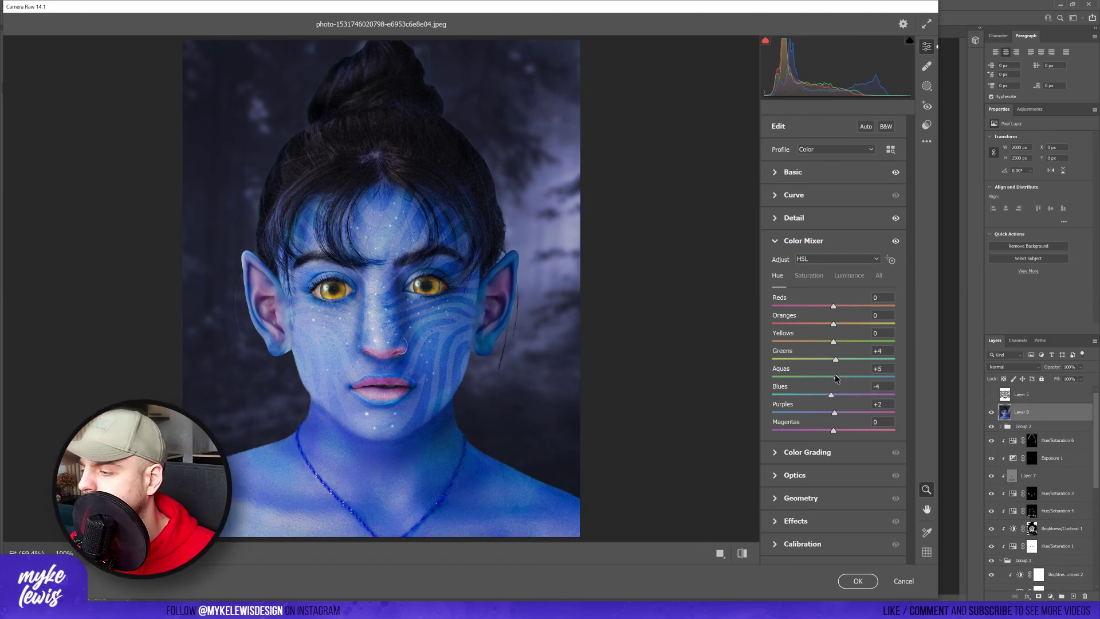
Color-grade with midtone luminance about -7, slightly darker shadows and slightly brighter highlights, and apply the Camera Raw changes
click(815, 452)
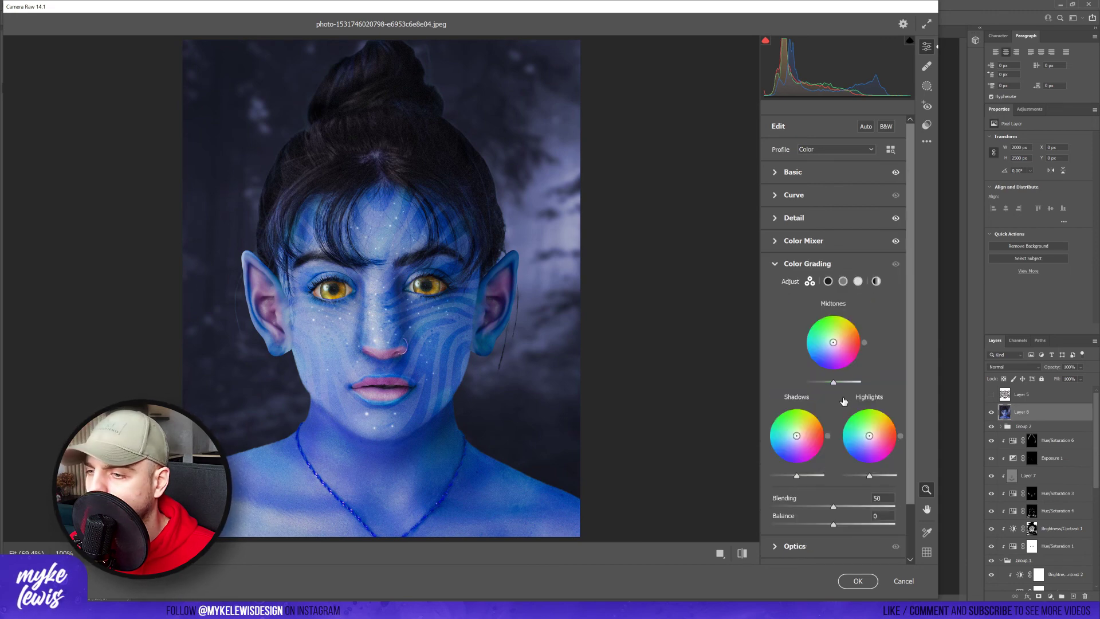
drag(834, 382, 832, 385)
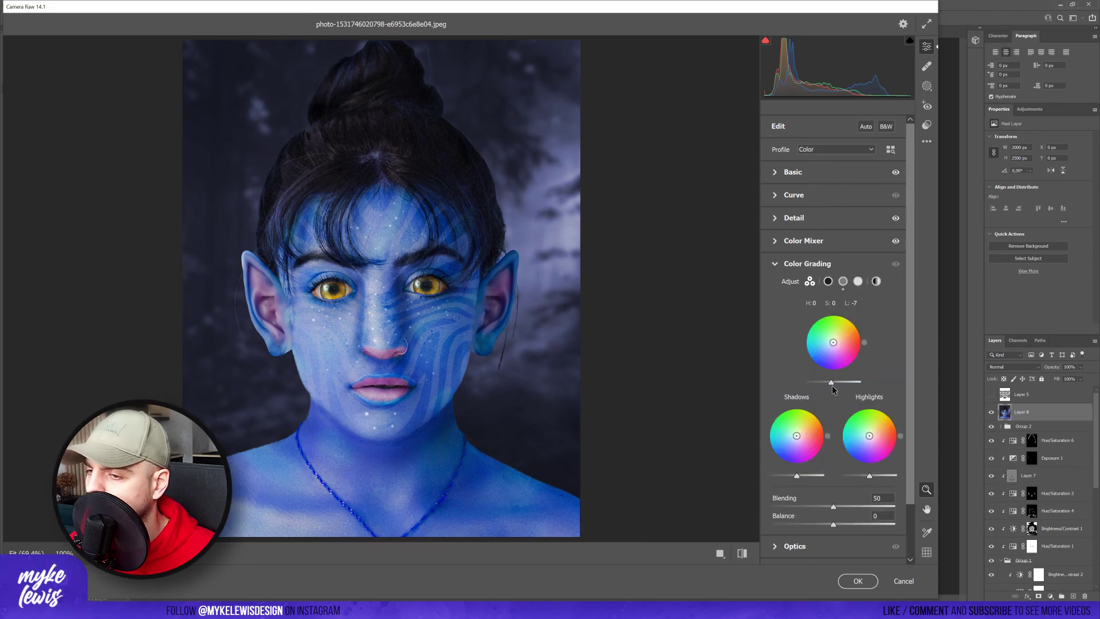
drag(797, 476, 798, 475)
drag(869, 477, 873, 477)
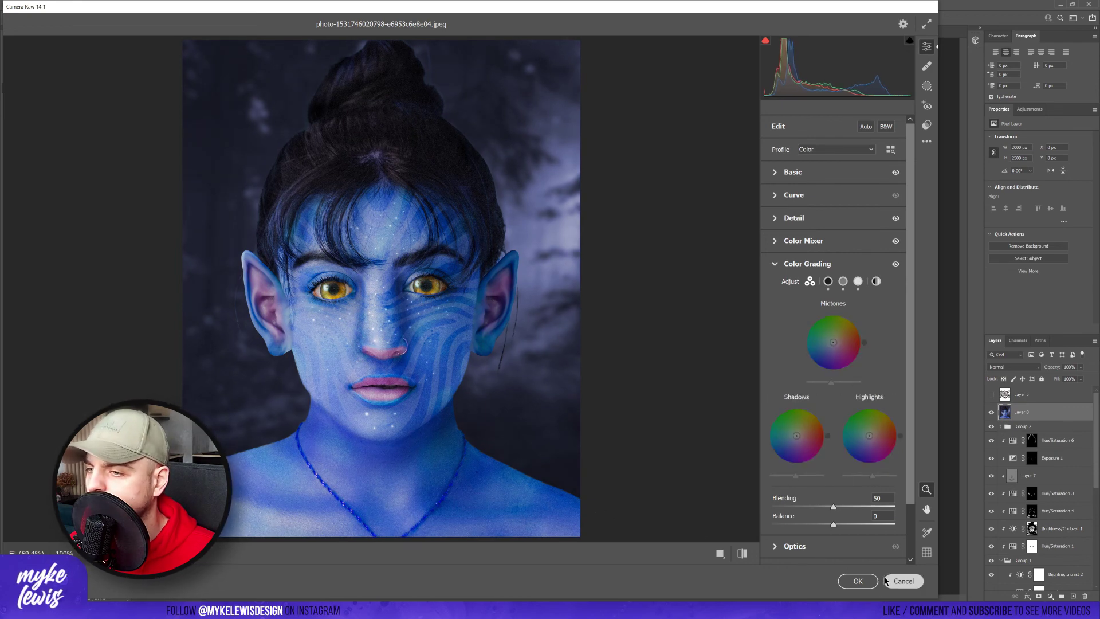
click(855, 581)
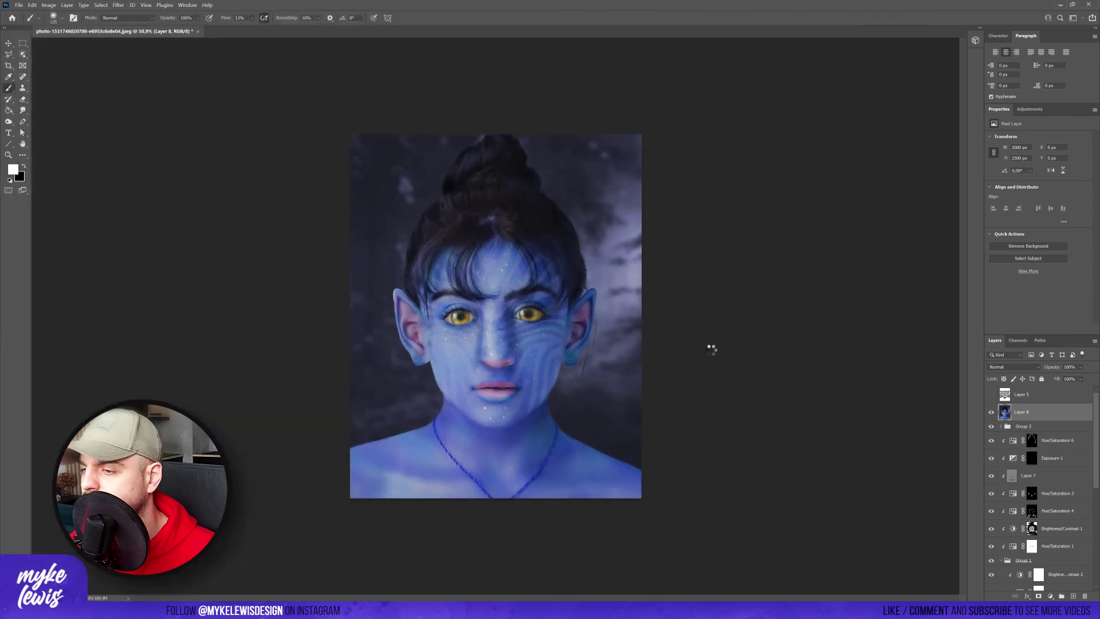
Duplicate Layer 8 and apply Lens Correction with Red/Cyan Fringe -62.70, Green/Magenta Fringe +73.81 and a vignette amount of -100
key(ctrl+0)
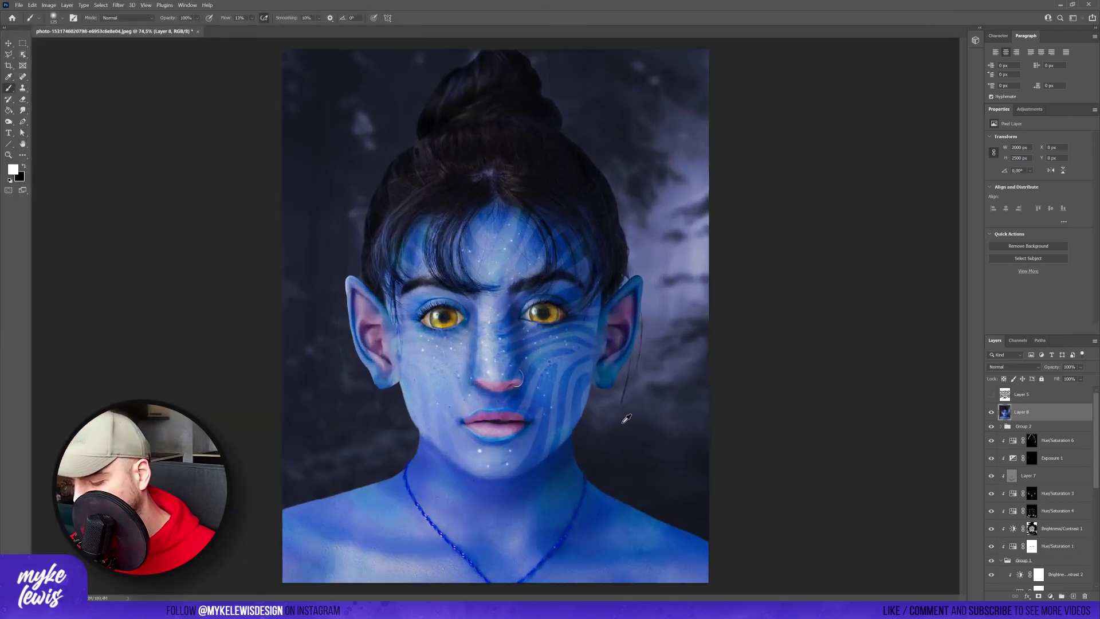
key(ctrl+j)
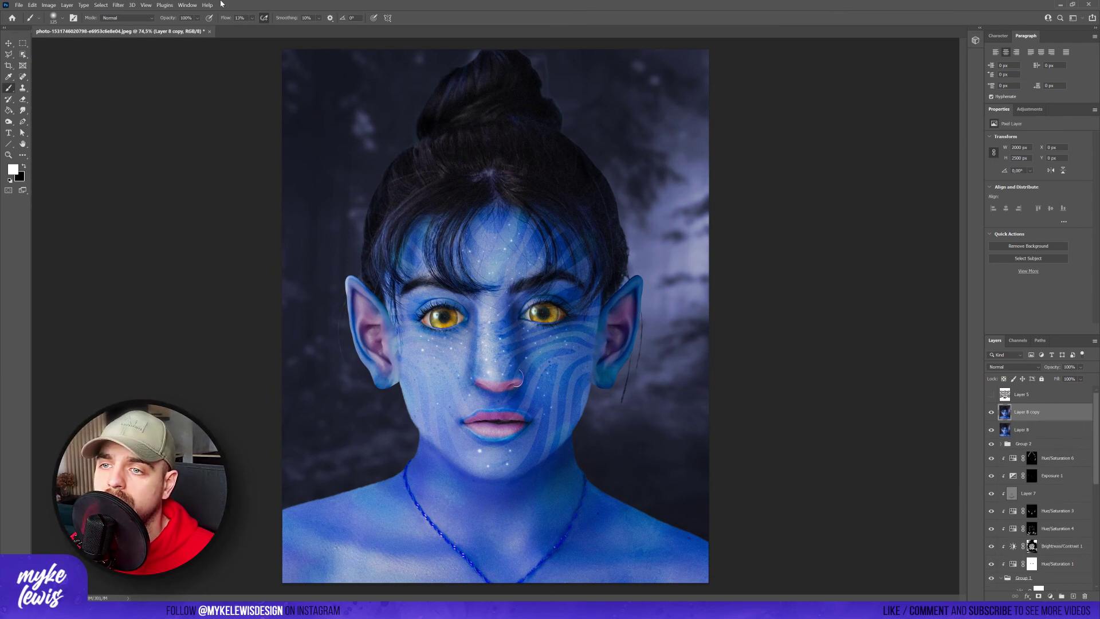
click(116, 6)
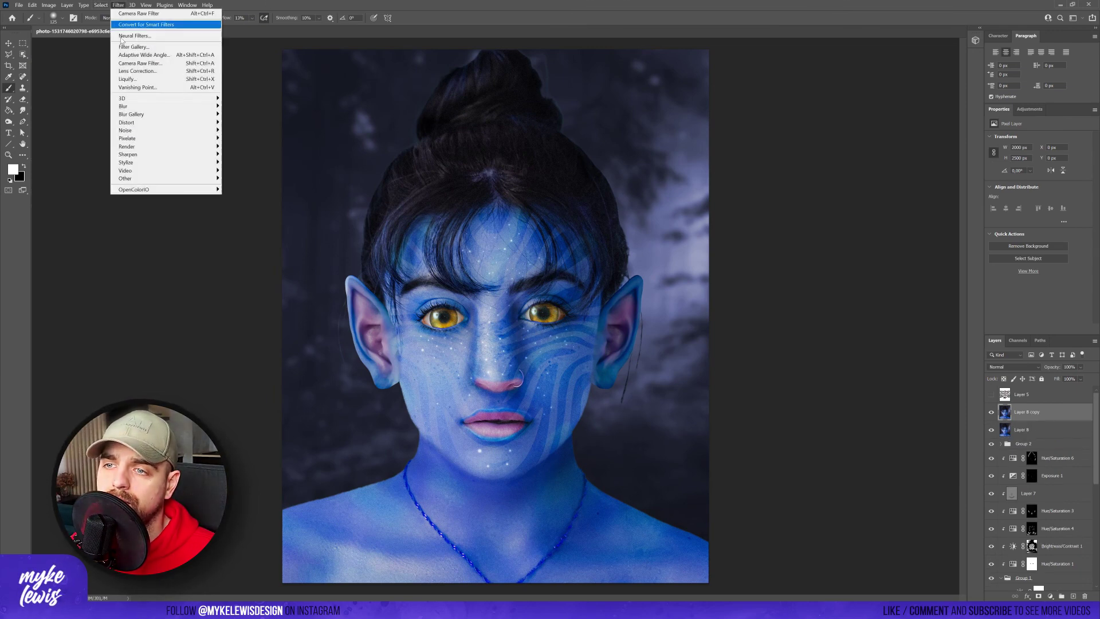
click(138, 71)
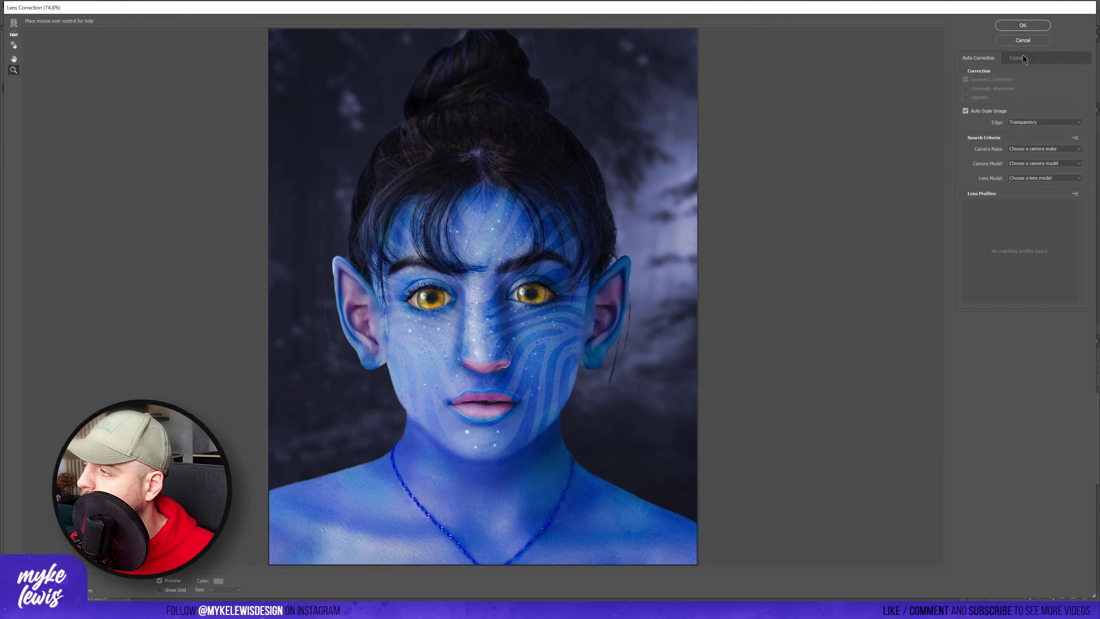
drag(1023, 133, 1063, 149)
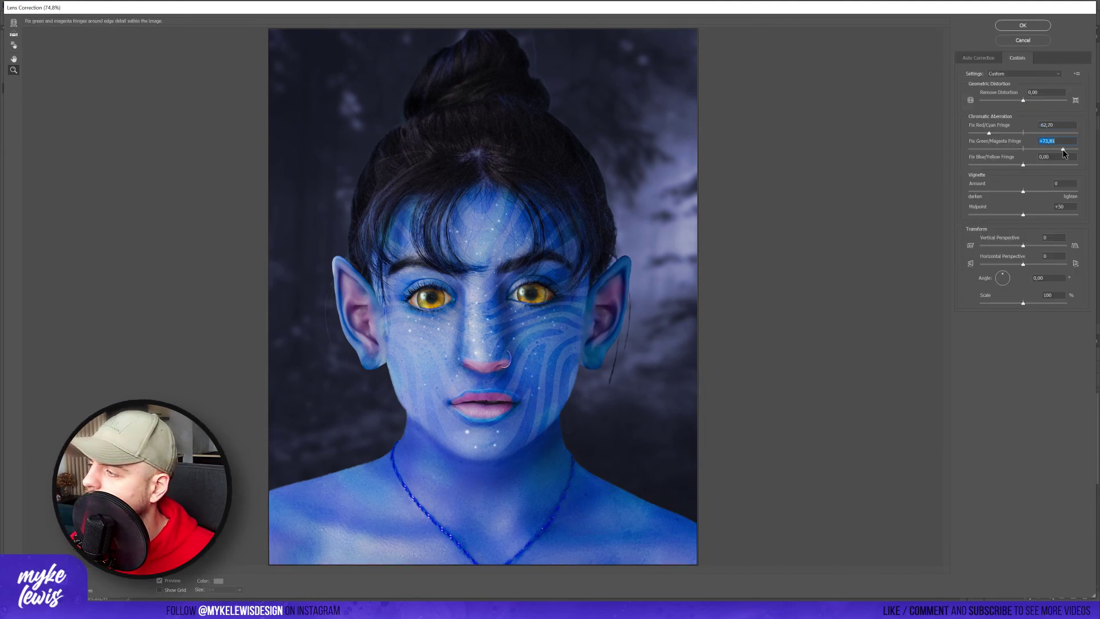
drag(1023, 192, 967, 193)
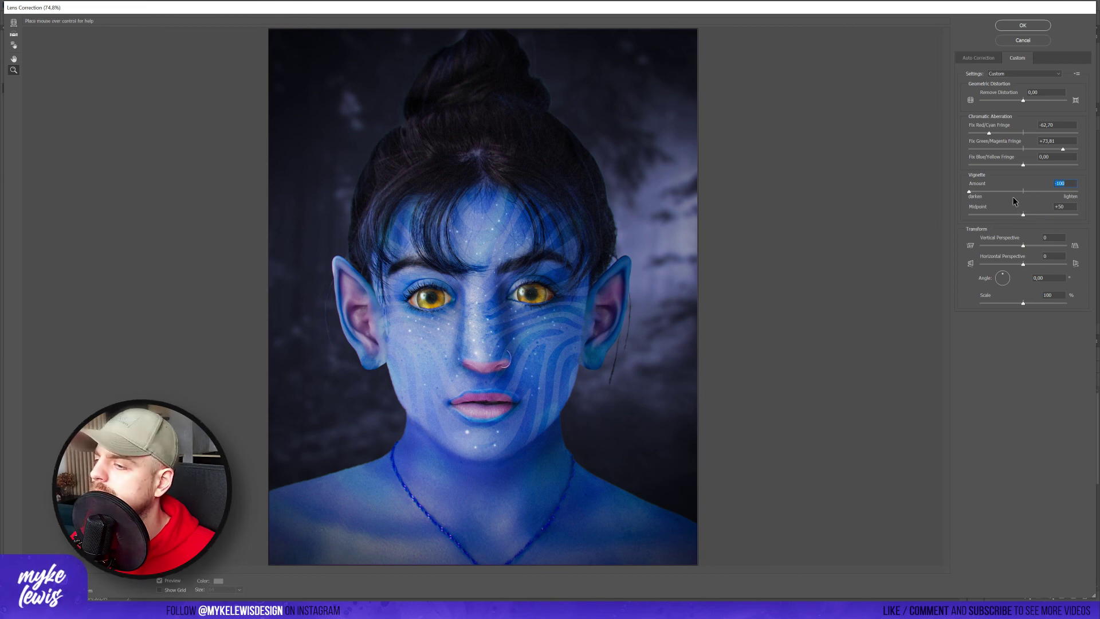
click(1023, 26)
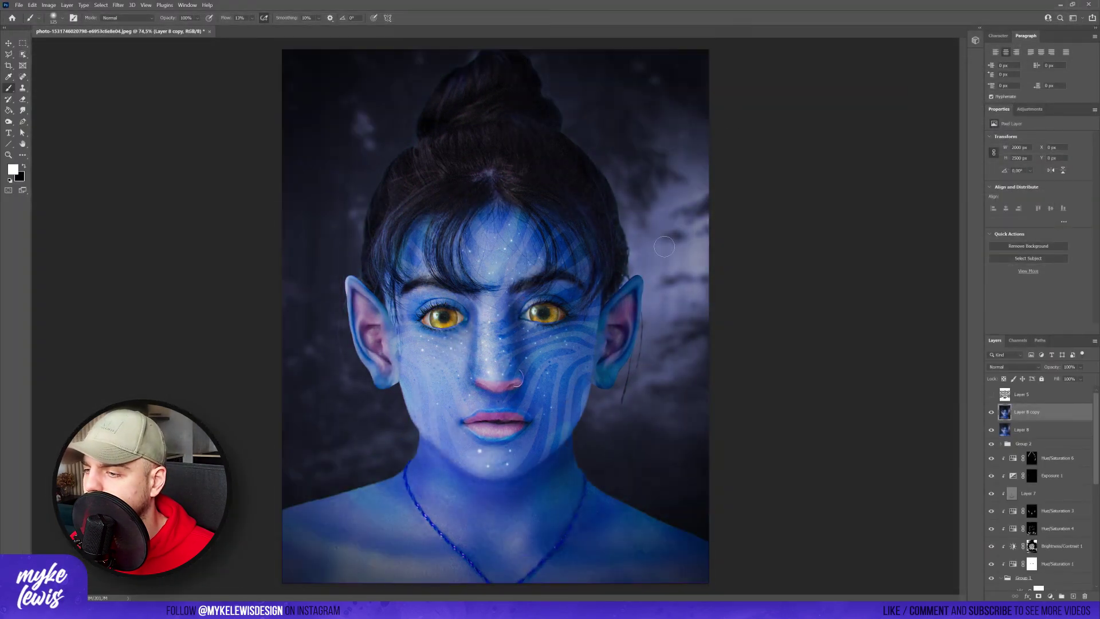
Duplicate the lens-corrected layer and start a Field Blur on the copy, reducing the blur of the pin at the face's centre
scroll(578, 353, up, 5)
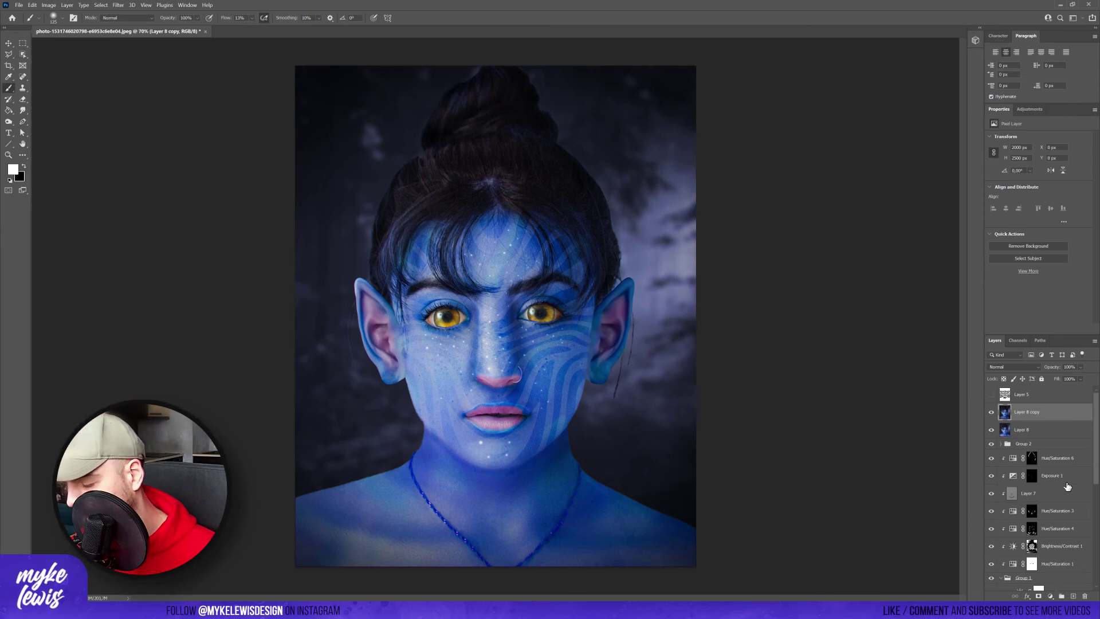
key(ctrl+j)
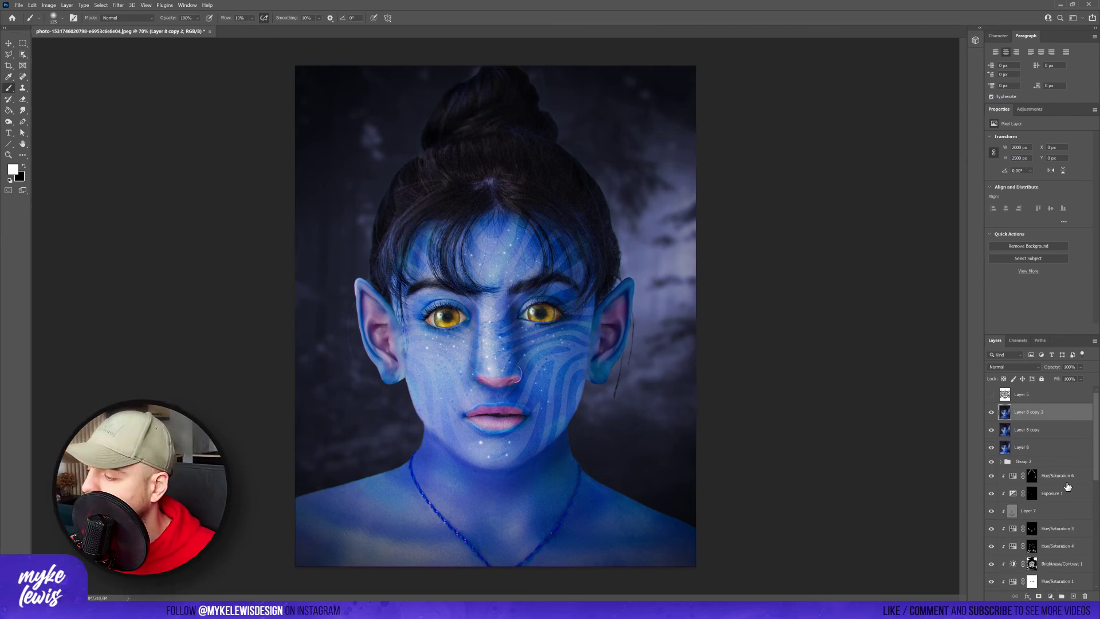
click(122, 5)
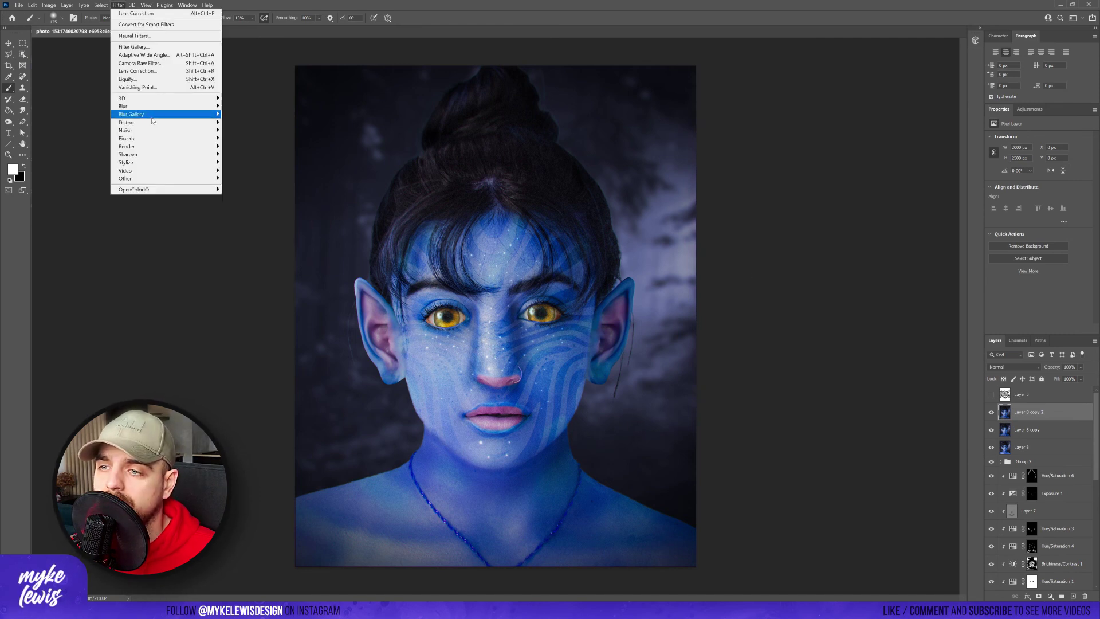
mouse_move(210, 118)
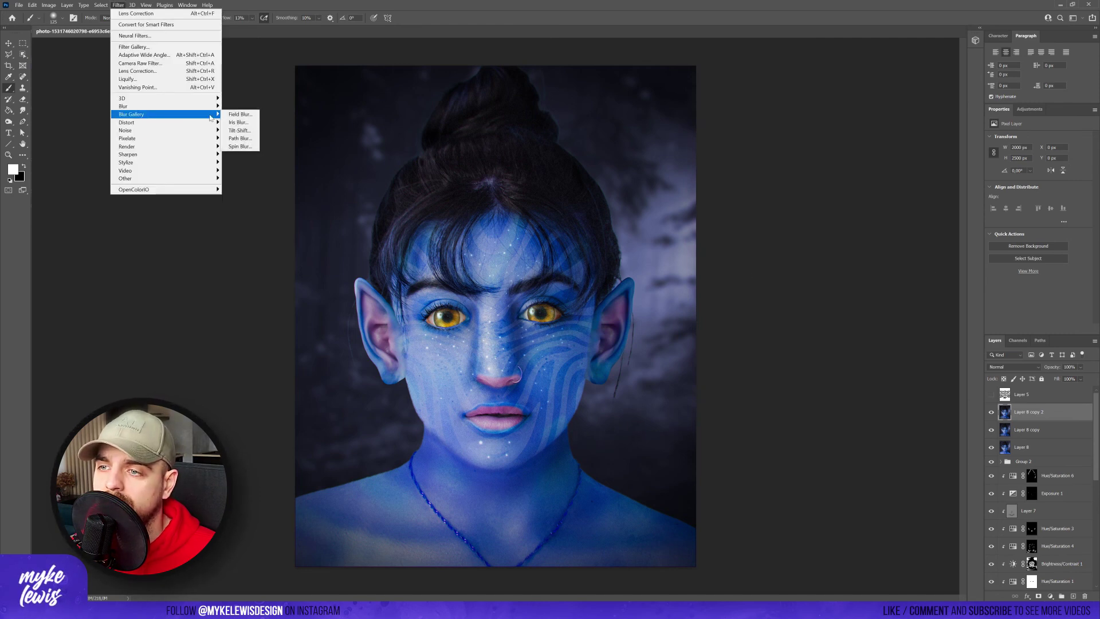
click(239, 117)
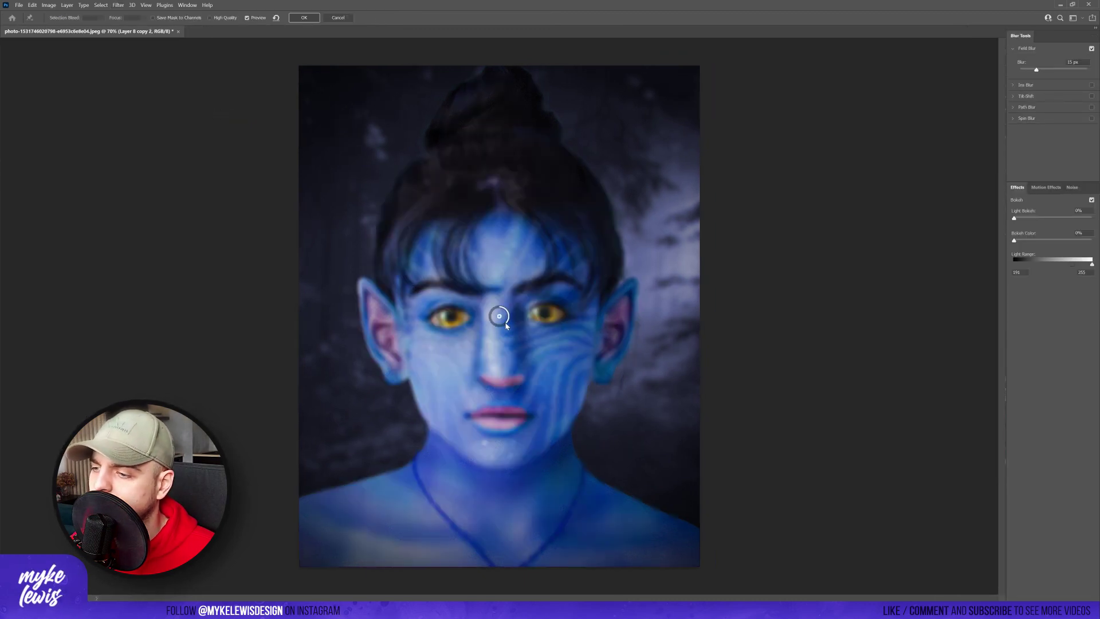
drag(506, 326, 506, 311)
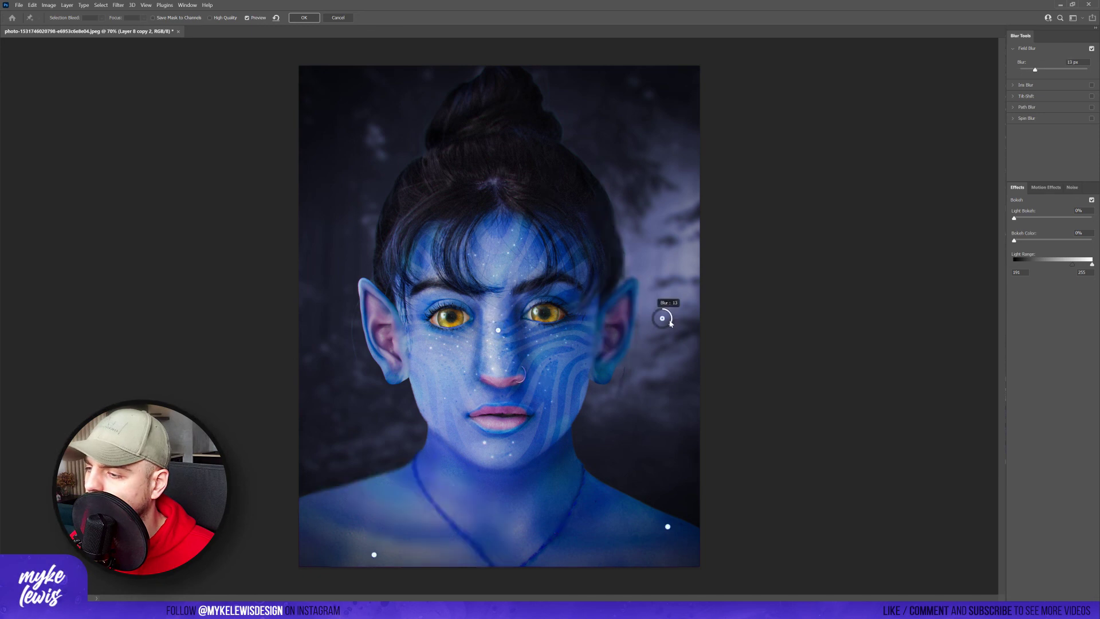
Place Field Blur pins in the background beside both ears, with about 4 px blur at the left ear, and add a pin on the chin
drag(669, 318, 672, 325)
click(337, 327)
drag(348, 328, 335, 338)
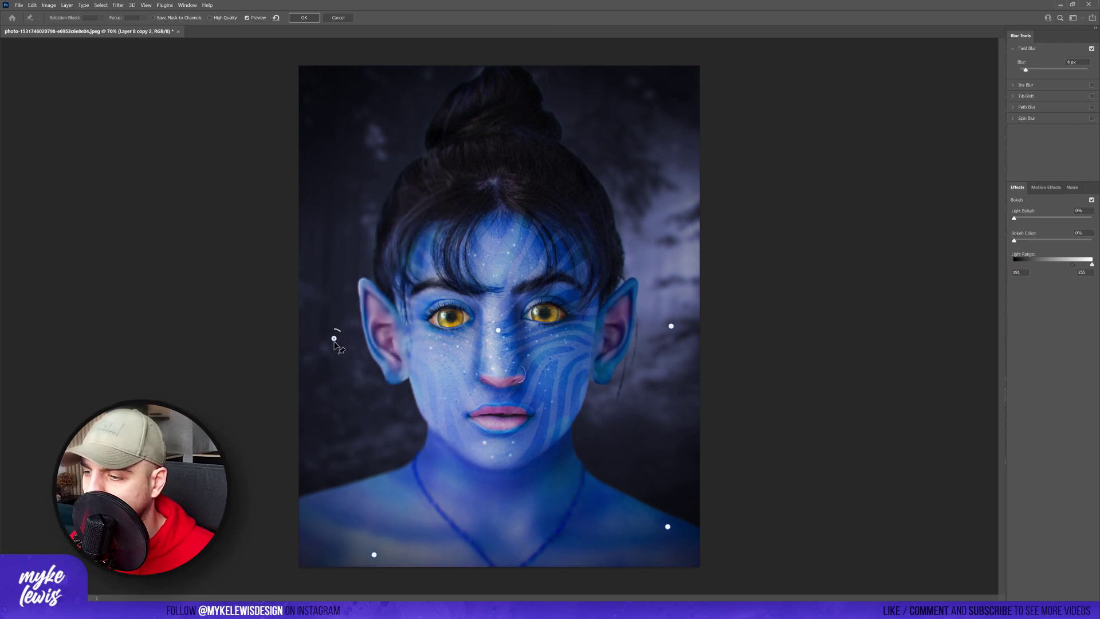
click(496, 441)
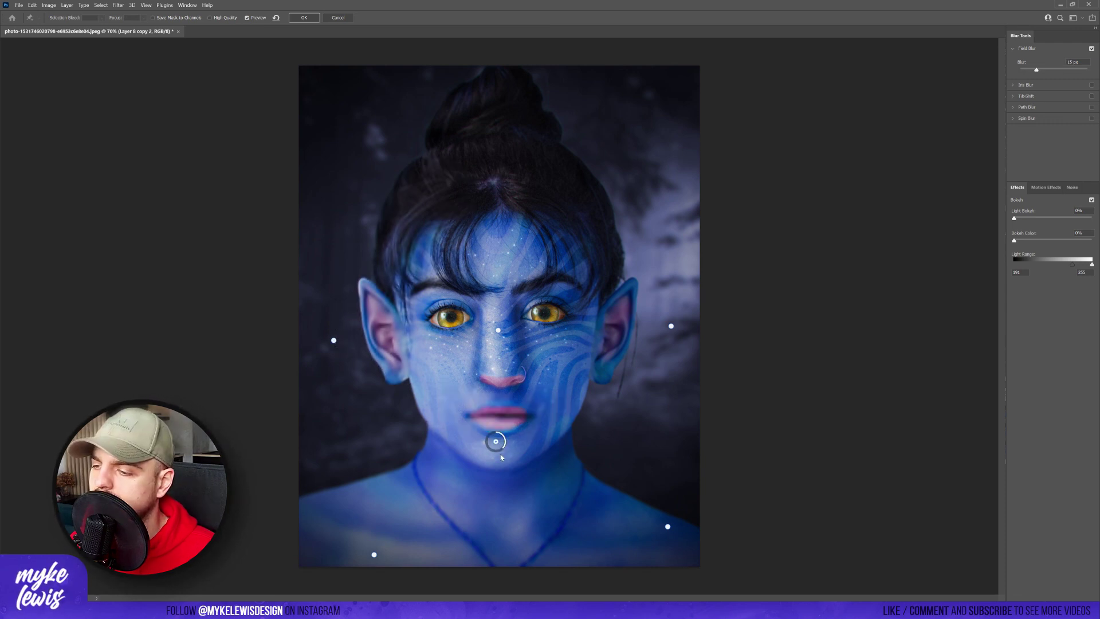